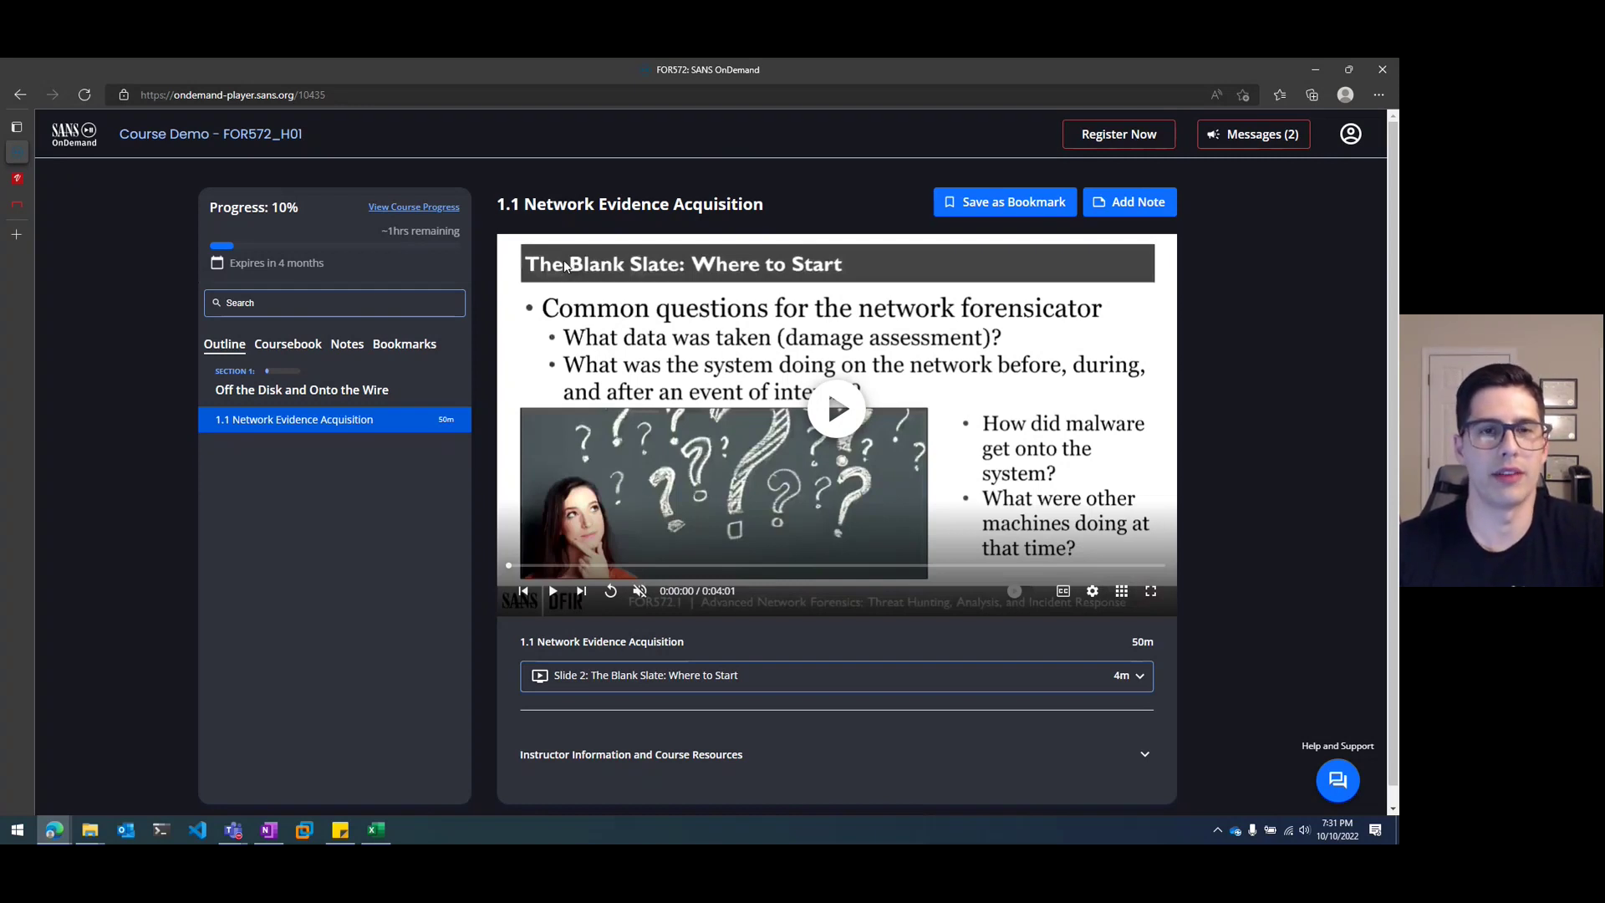
- Type a couple of filler lines into the OneNote notes, then move and minimize the OneNote window
left_click_drag(499, 200, 698, 179)
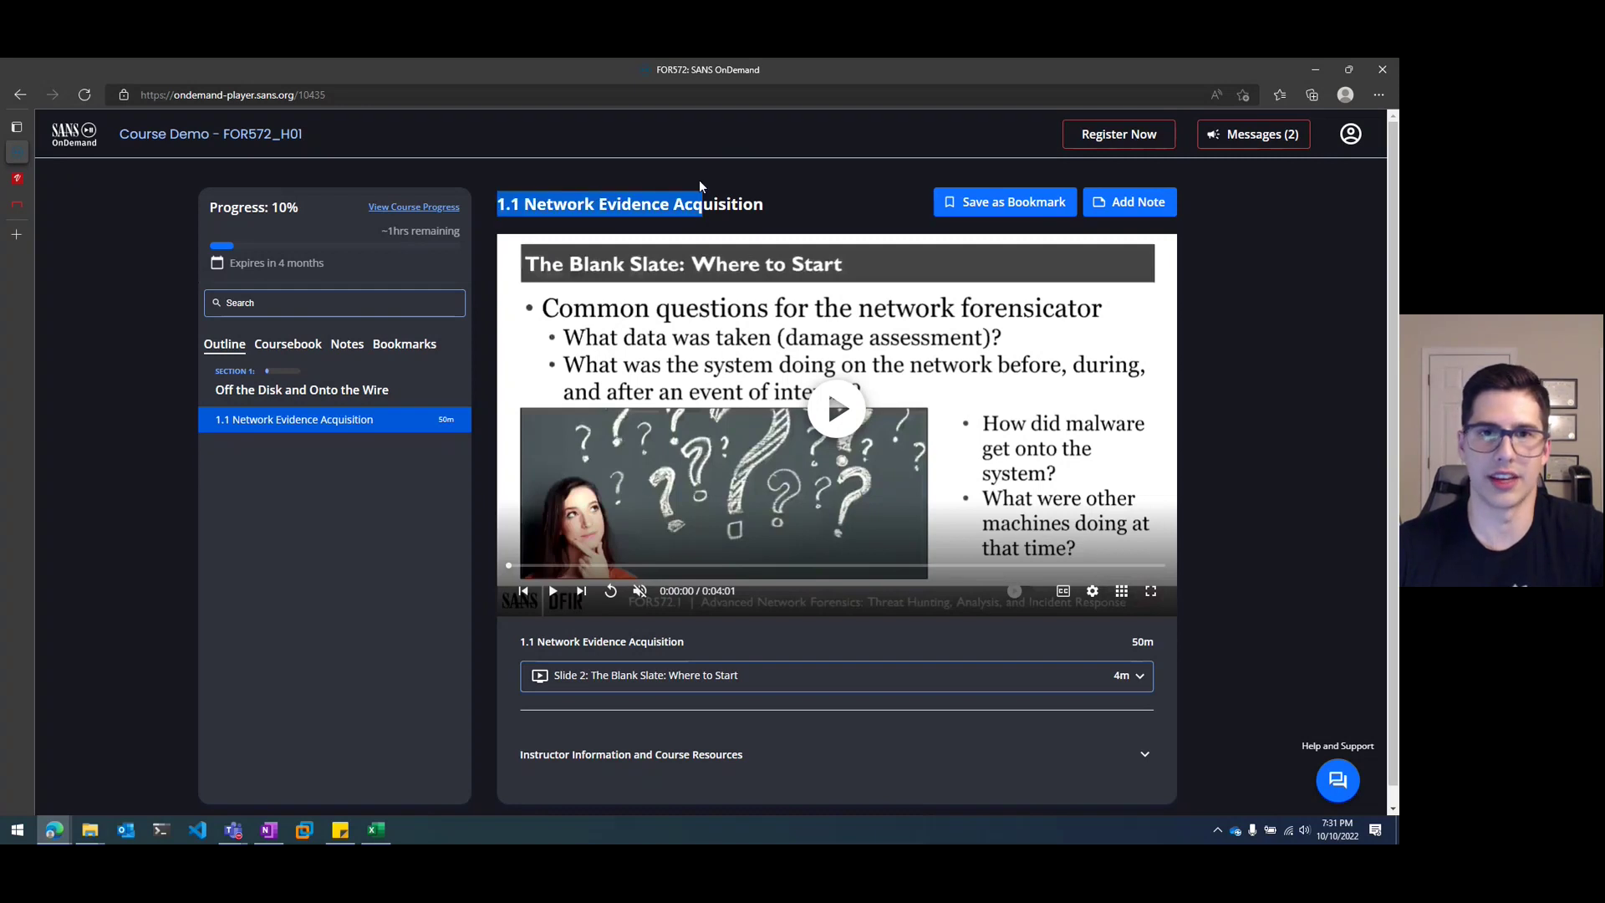
left_click(700, 179)
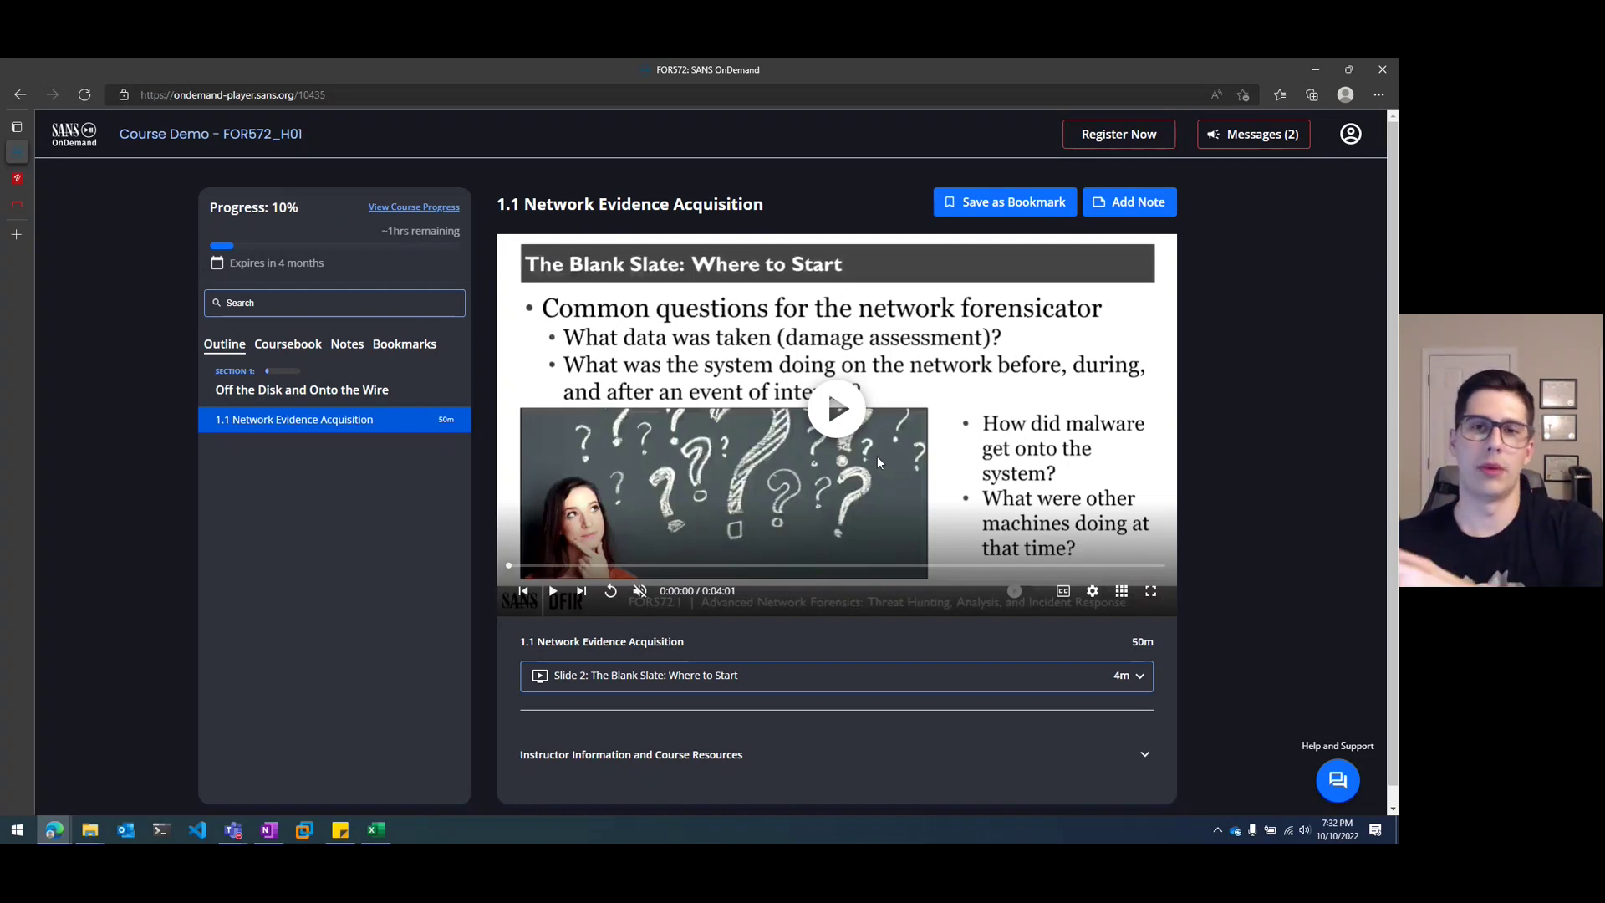
left_click(268, 830)
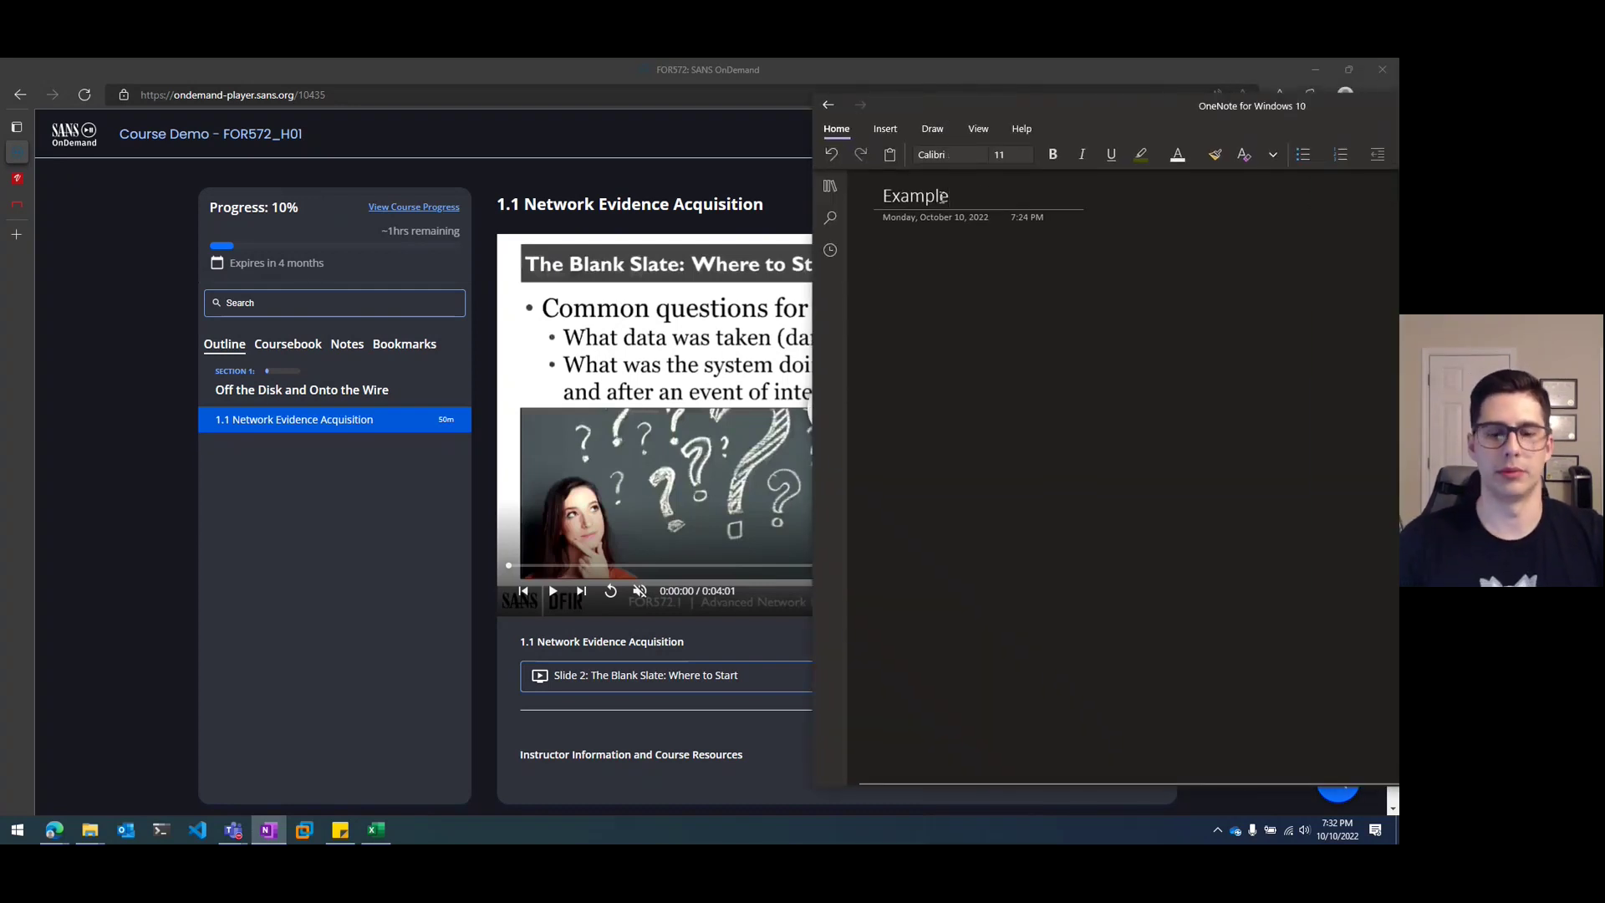
type("alsdf")
key("Return")
type("asdfjhasdf")
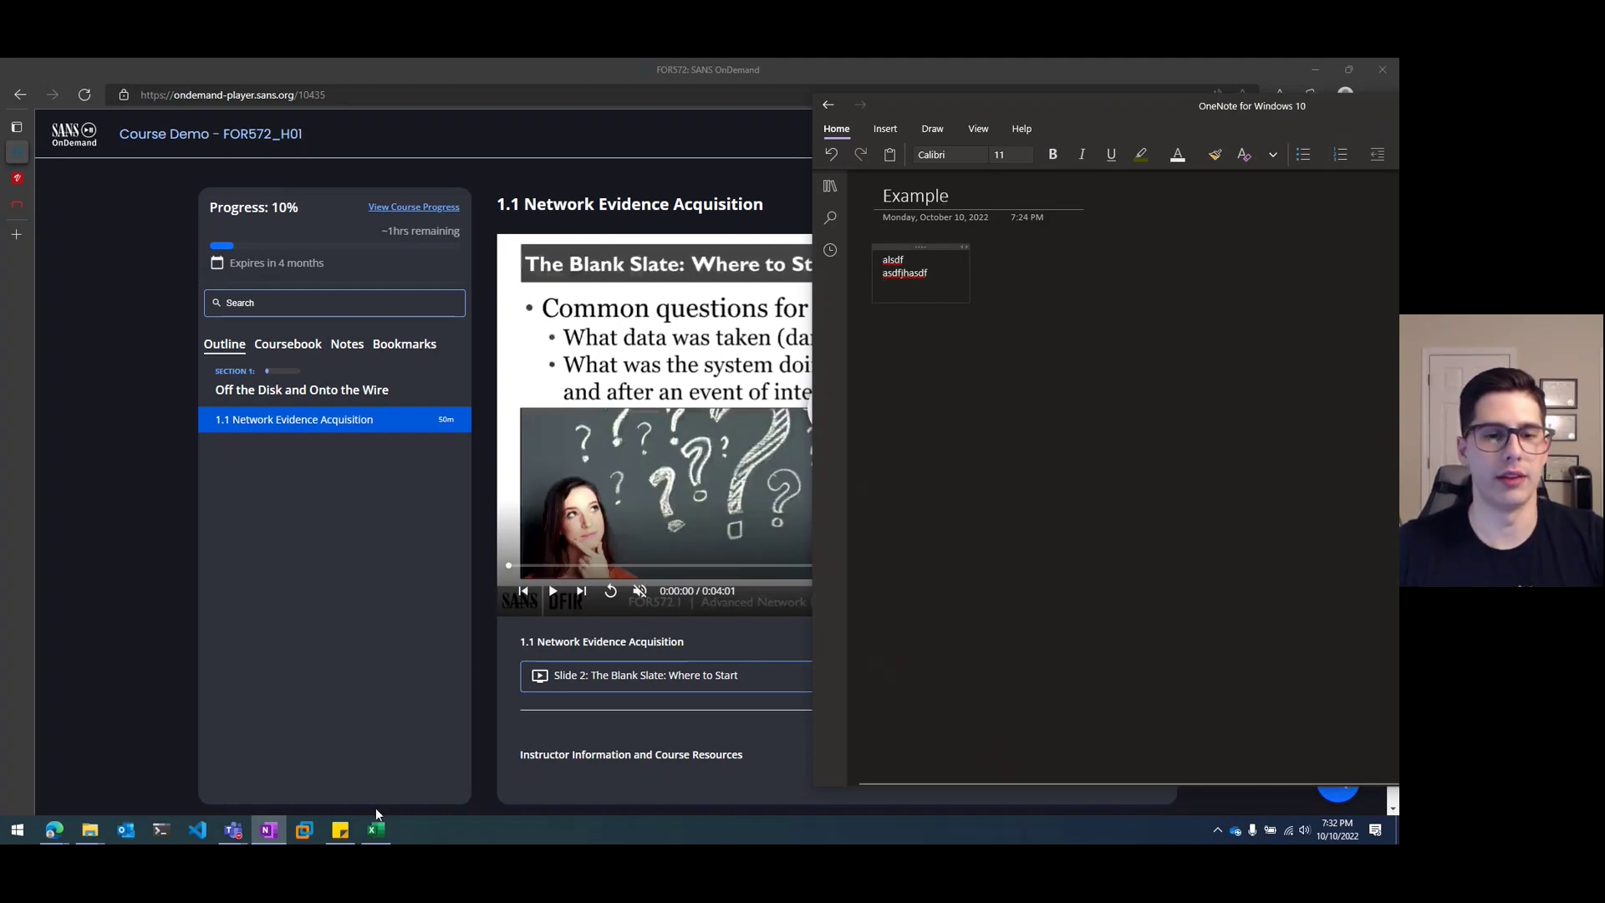
mouse_move(378, 830)
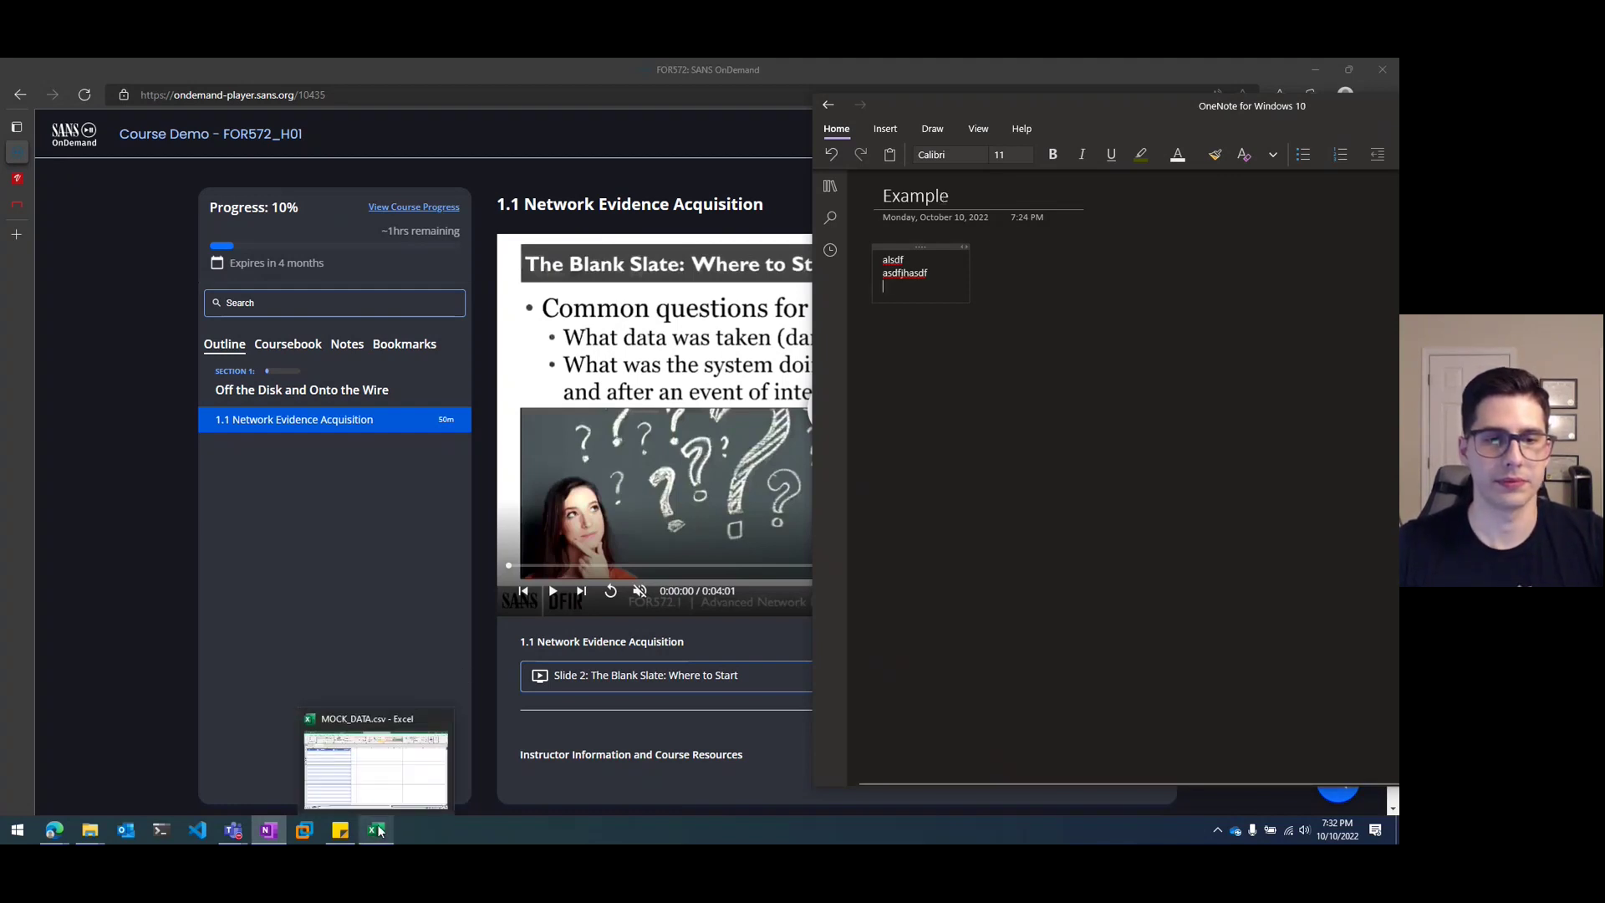
left_click_drag(1356, 106, 1387, 141)
key("super+Down")
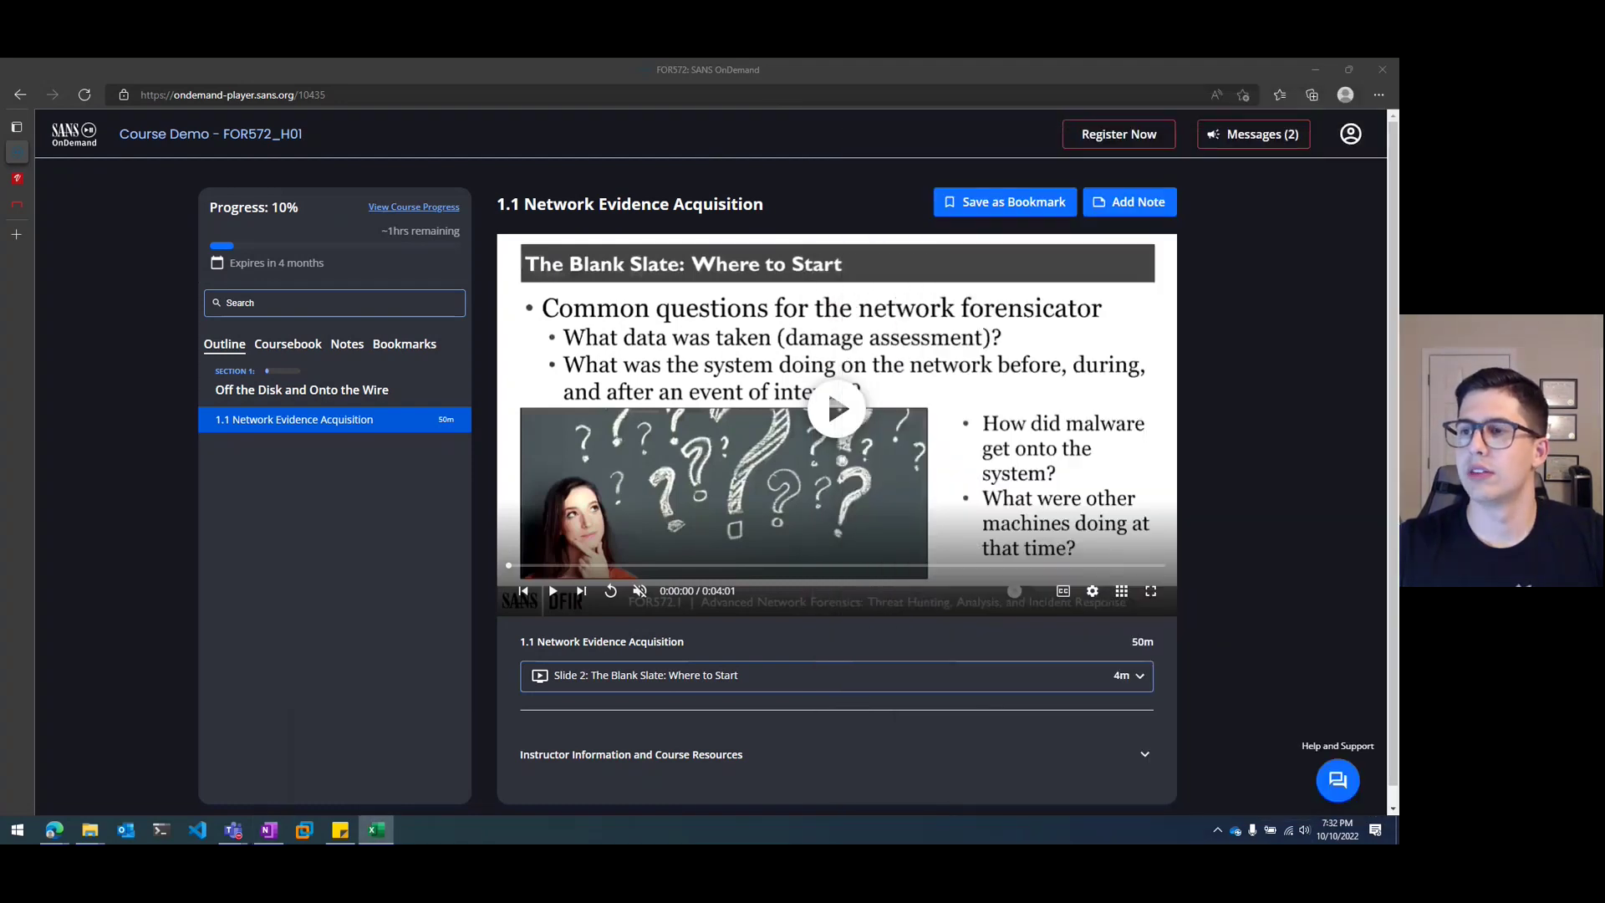
- Place the MOCK_DATA.csv window beside the video and select cell A2 under Title
key("super+shift+Left")
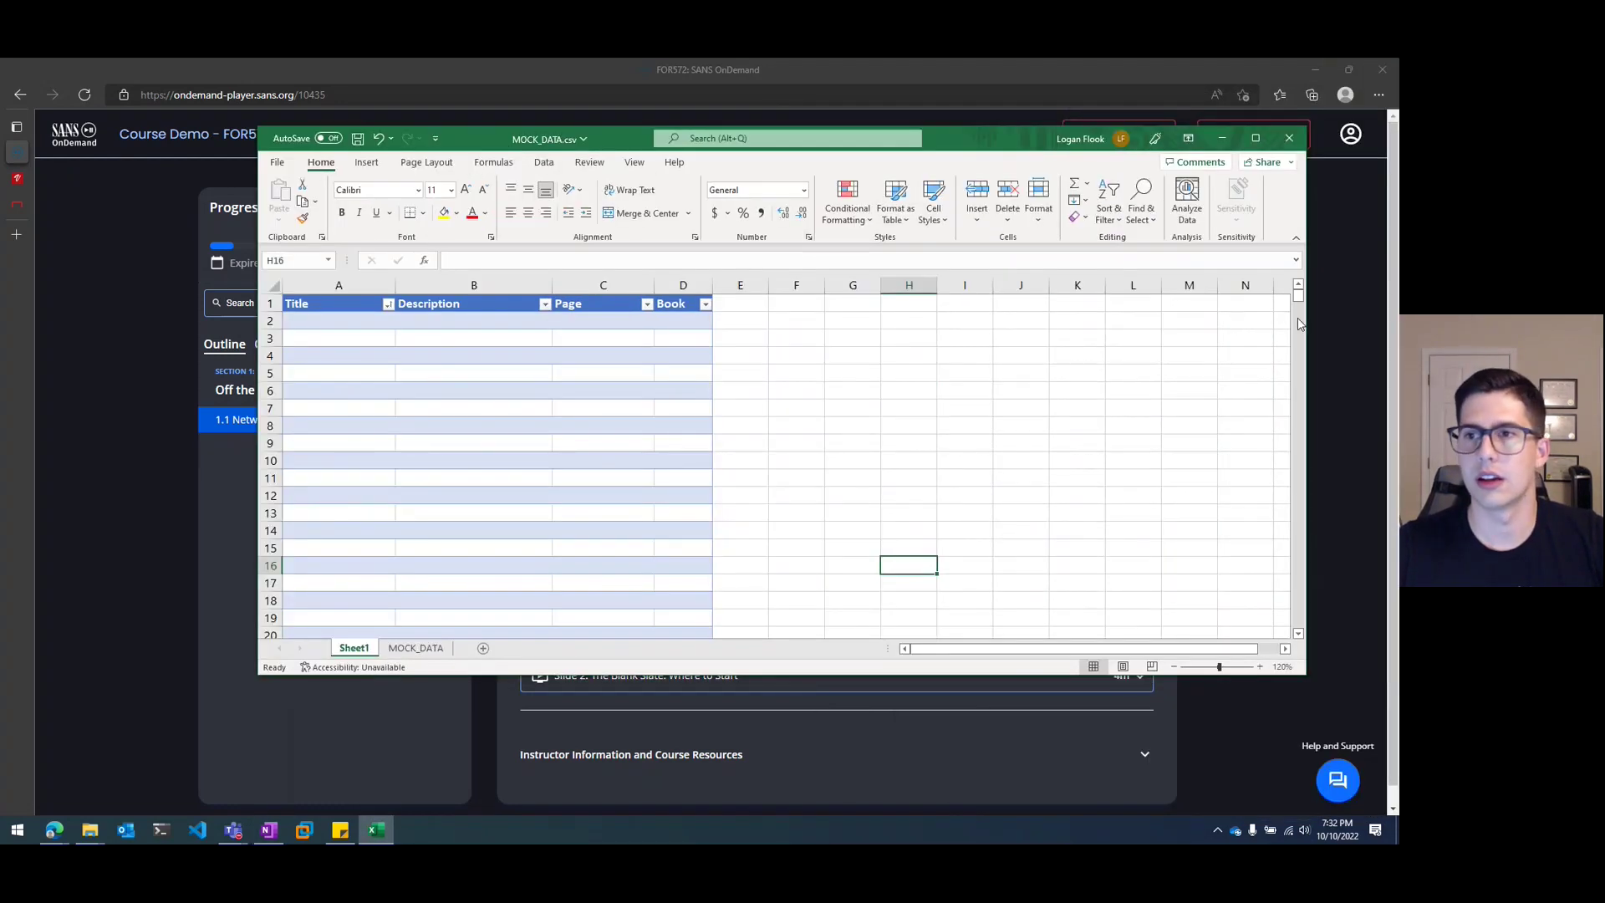
left_click_drag(1307, 316, 871, 317)
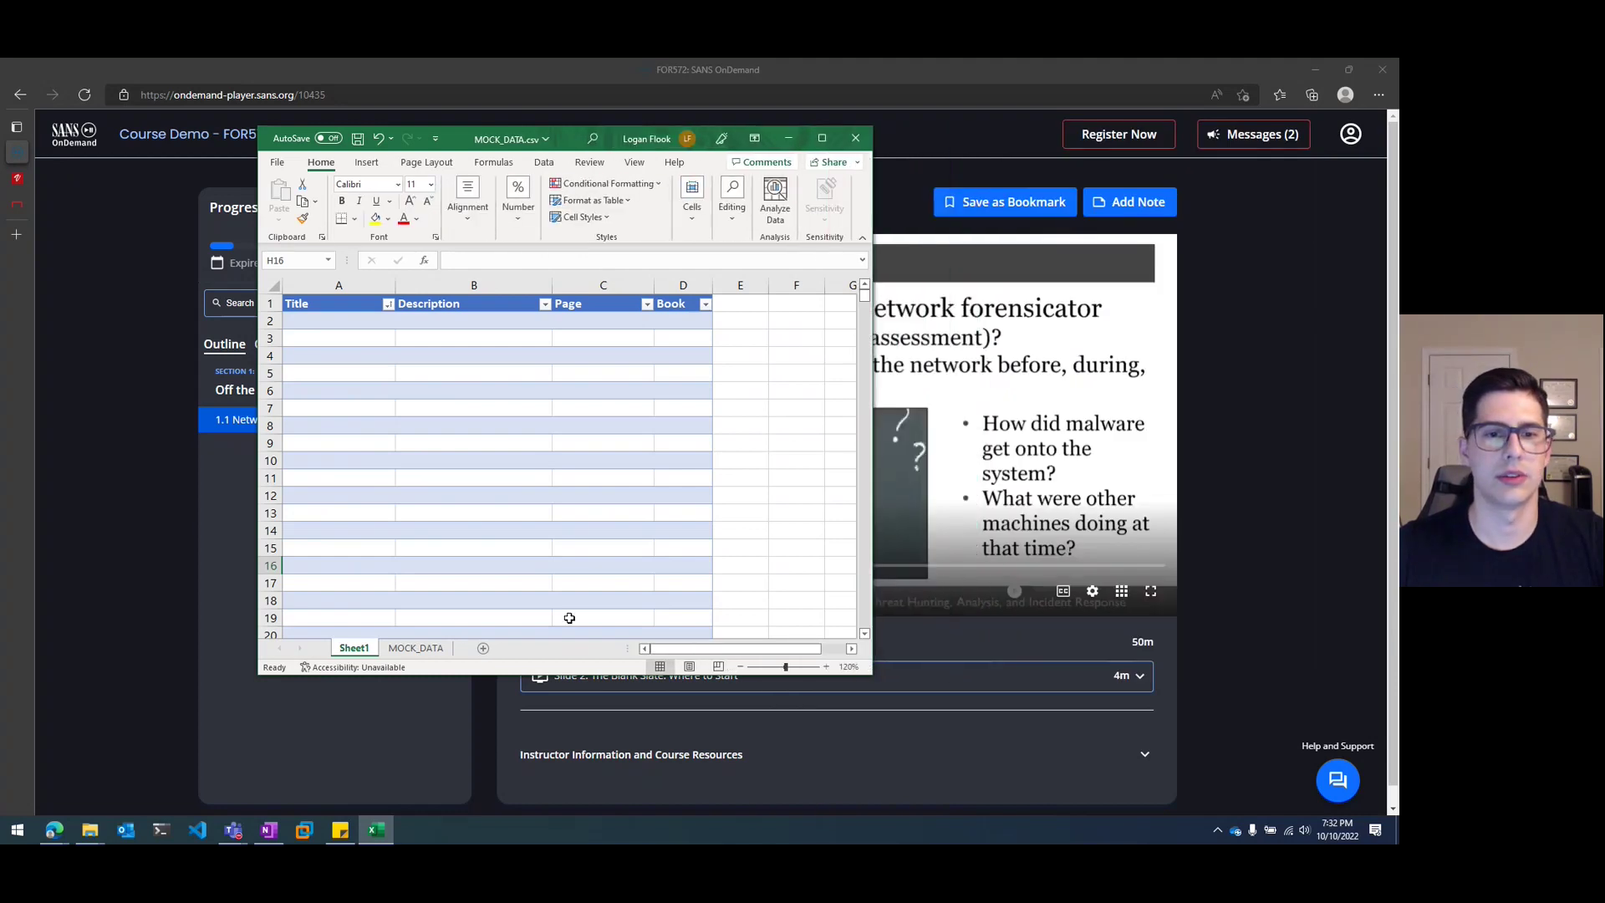
left_click(312, 310)
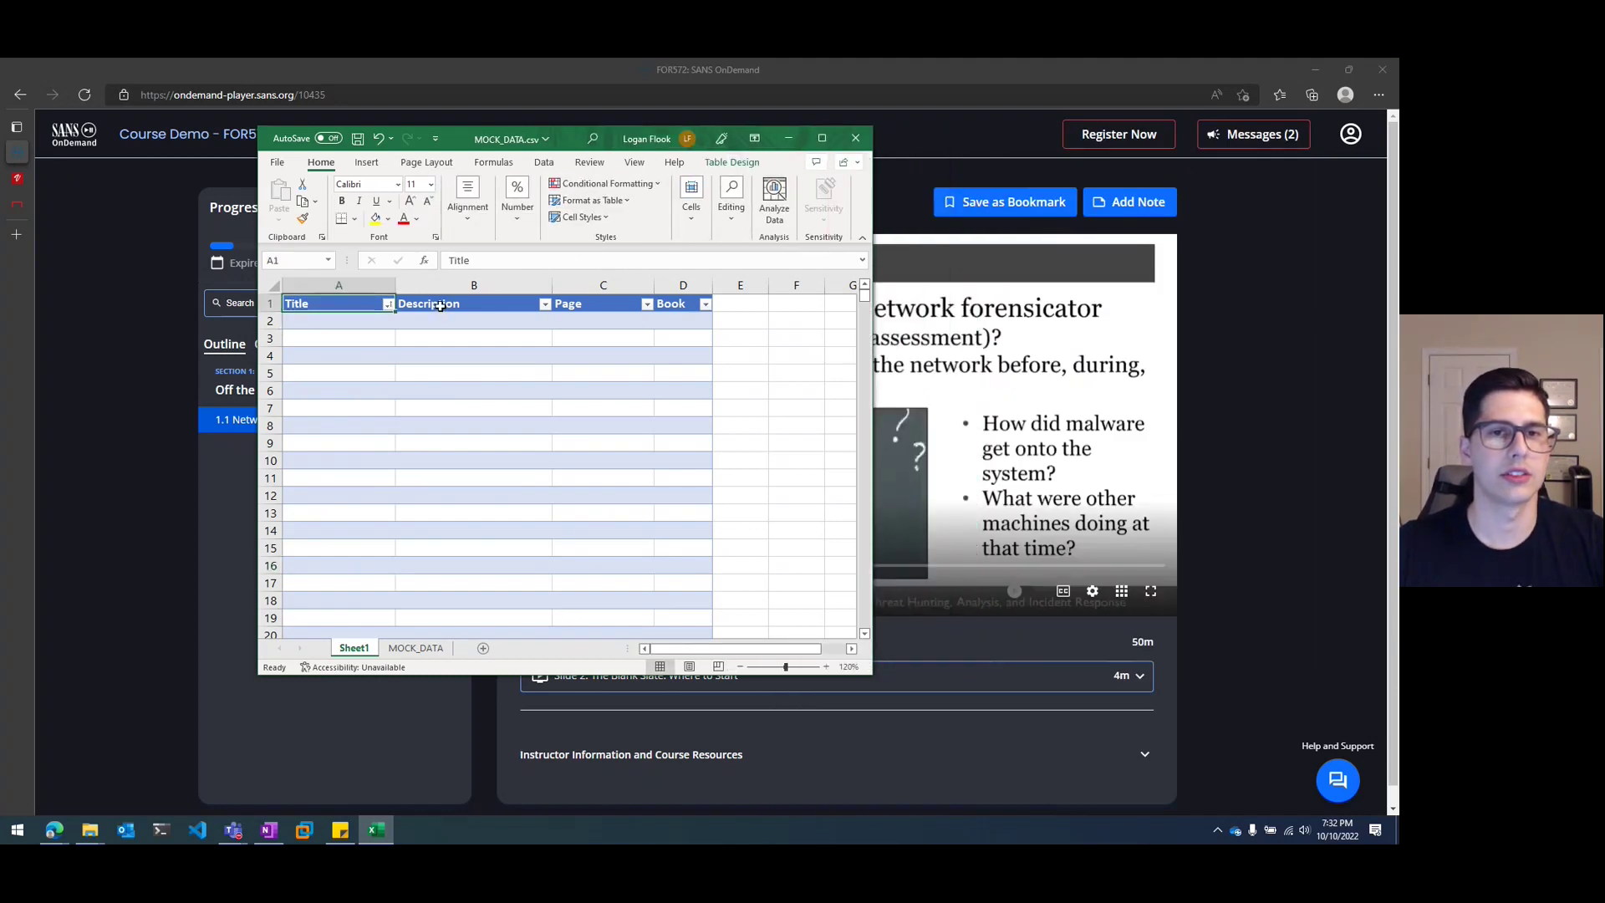
left_click(440, 307)
left_click(617, 305)
left_click(675, 302)
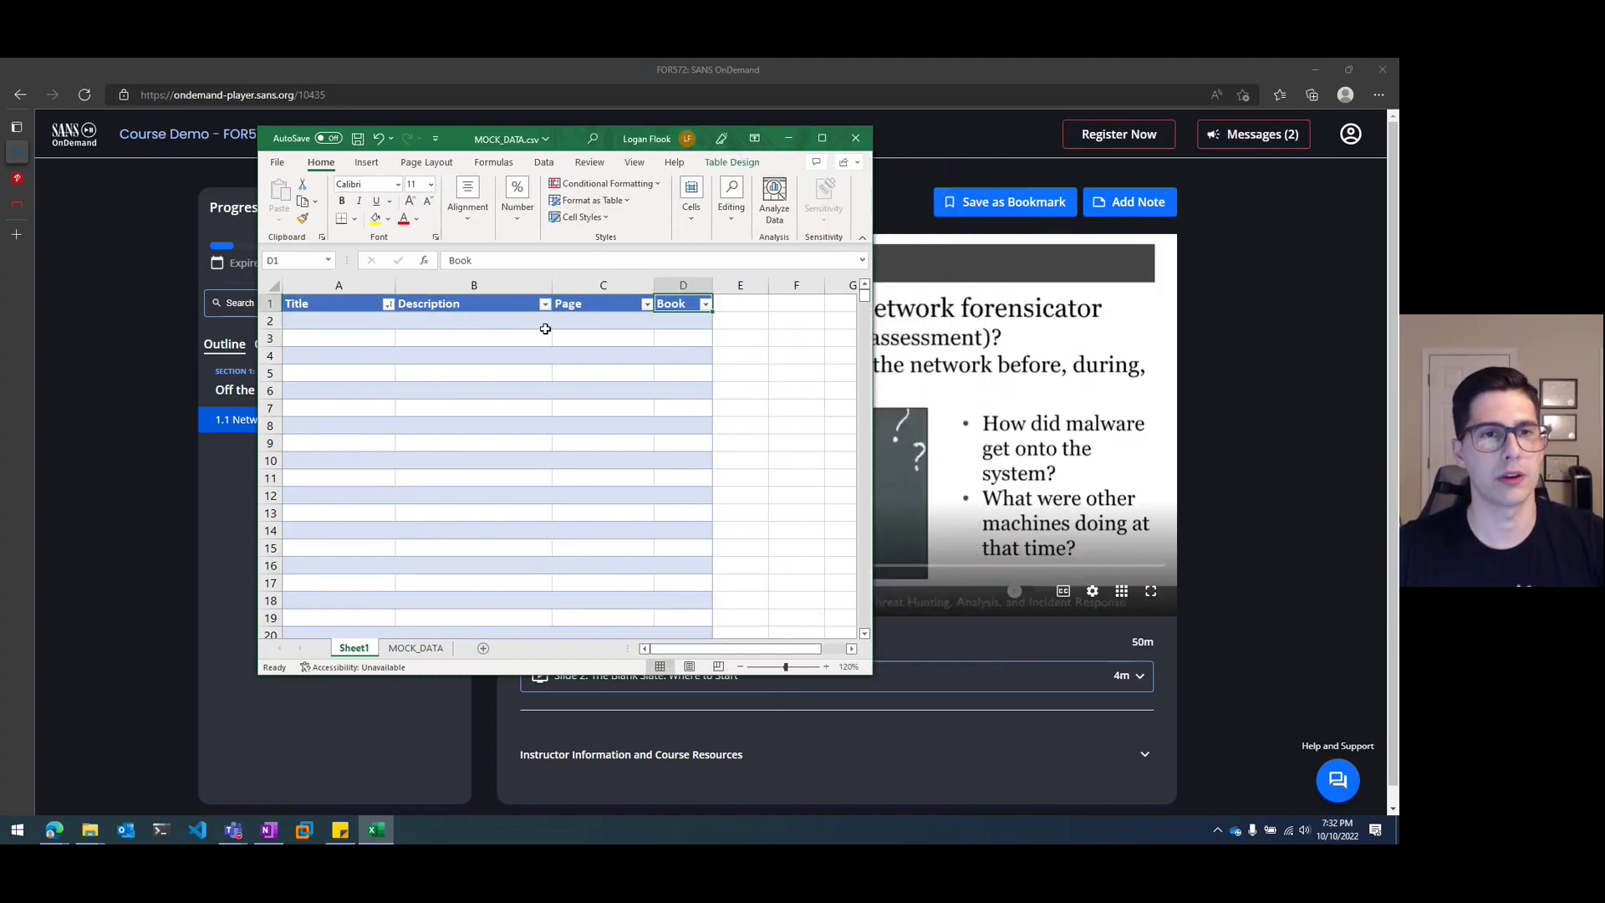
left_click(386, 322)
left_click_drag(560, 134, 365, 131)
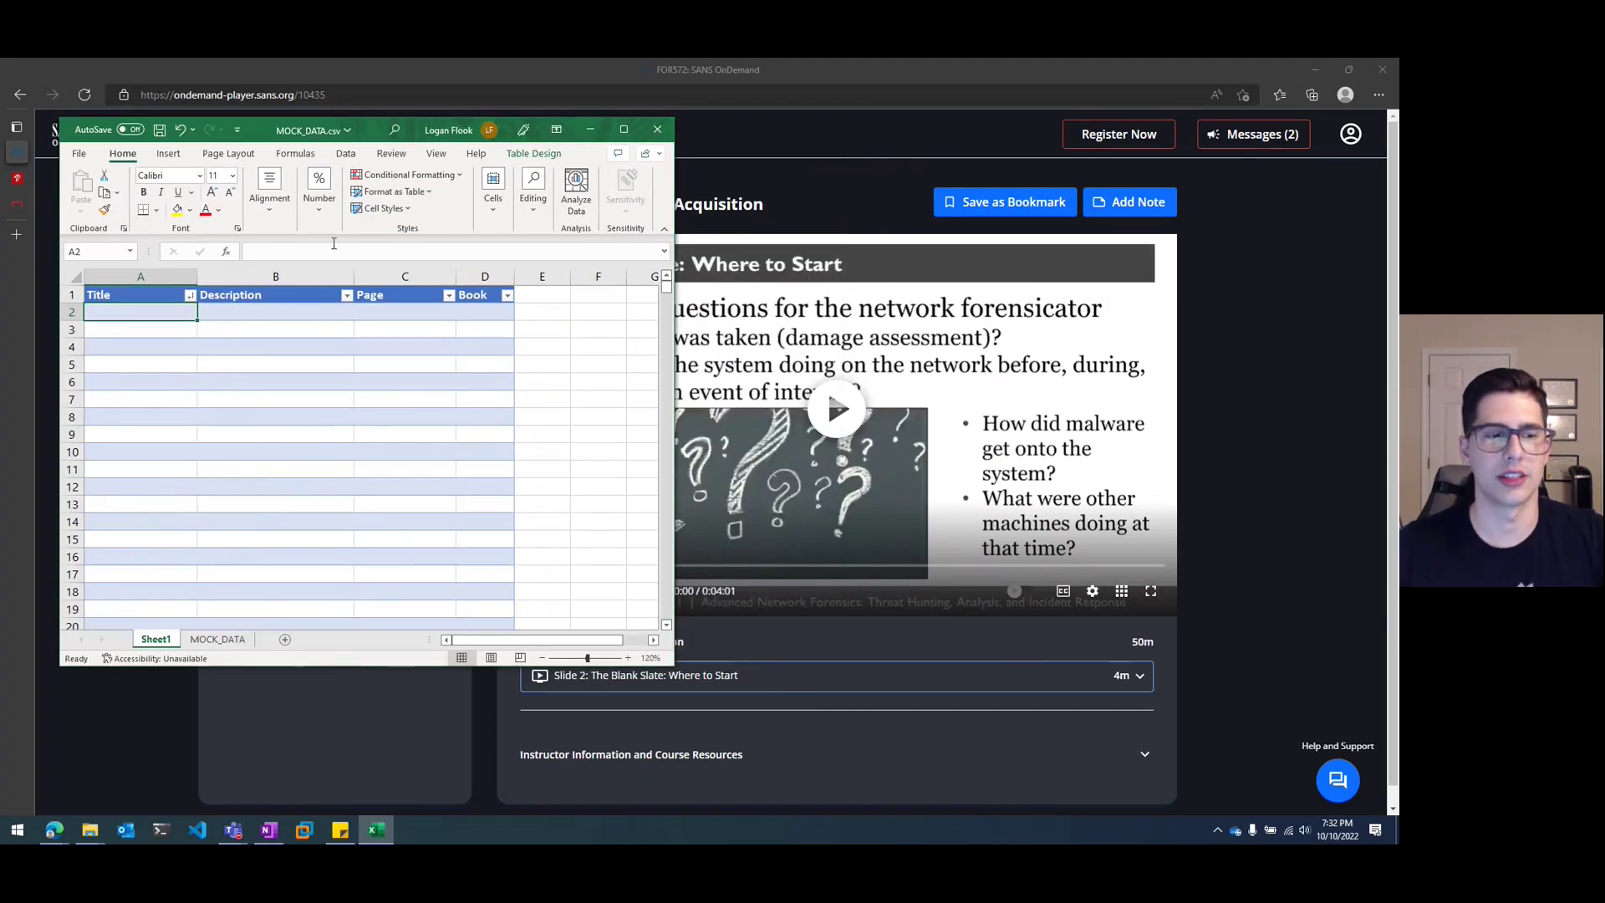
- Enter Nmap, 'Network scanning tool', page 123 and book 3 across row 2
type("Nmap")
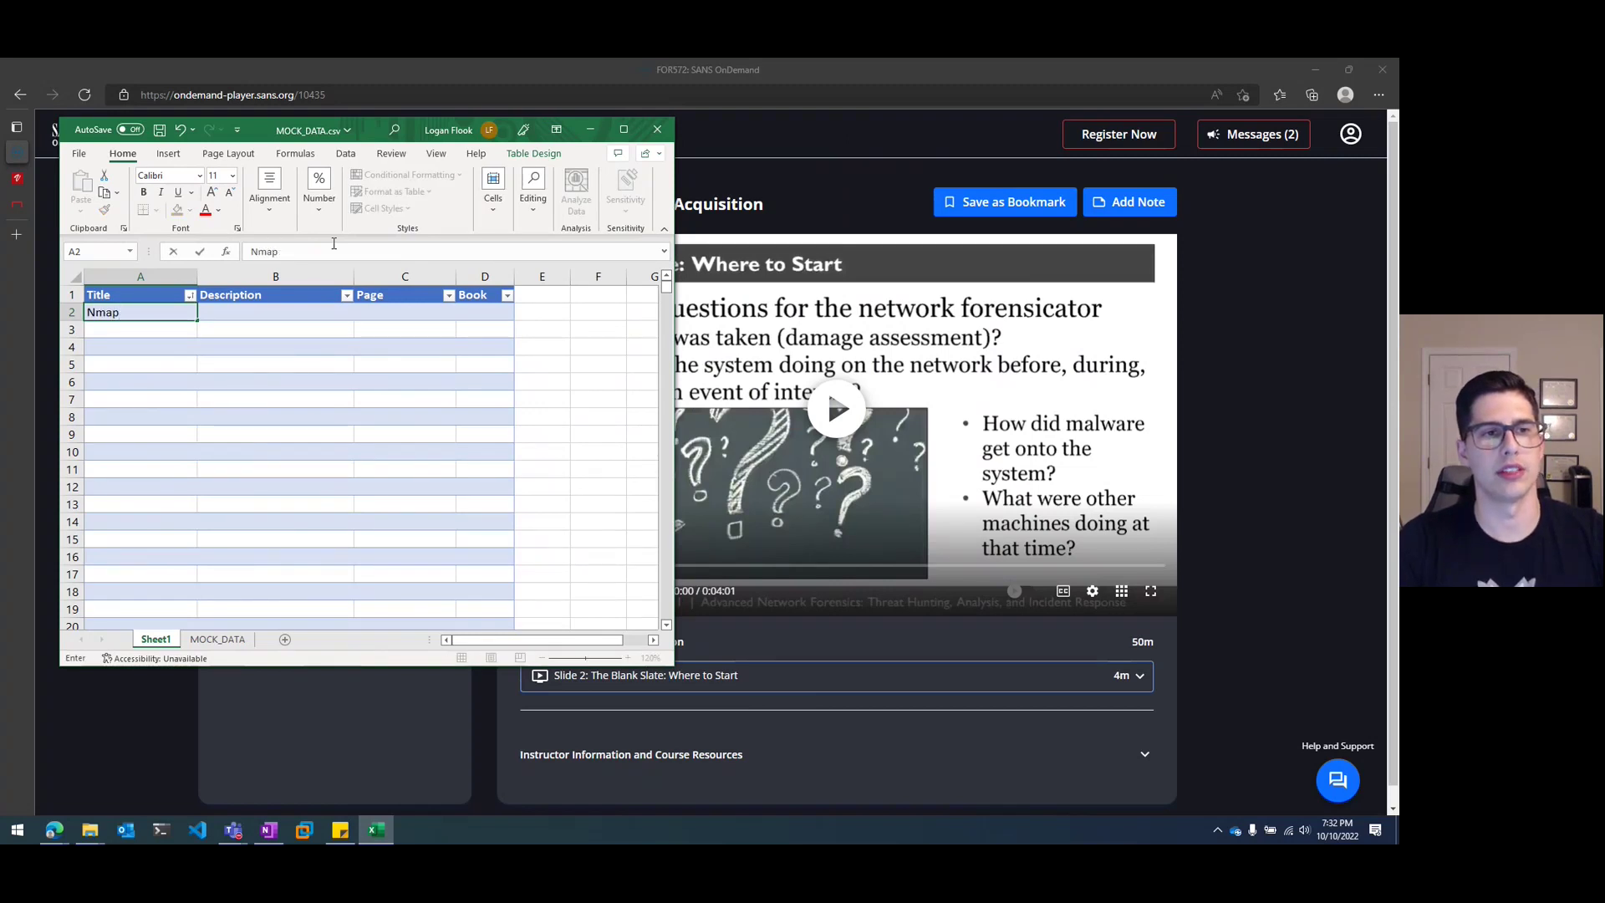
key("Tab")
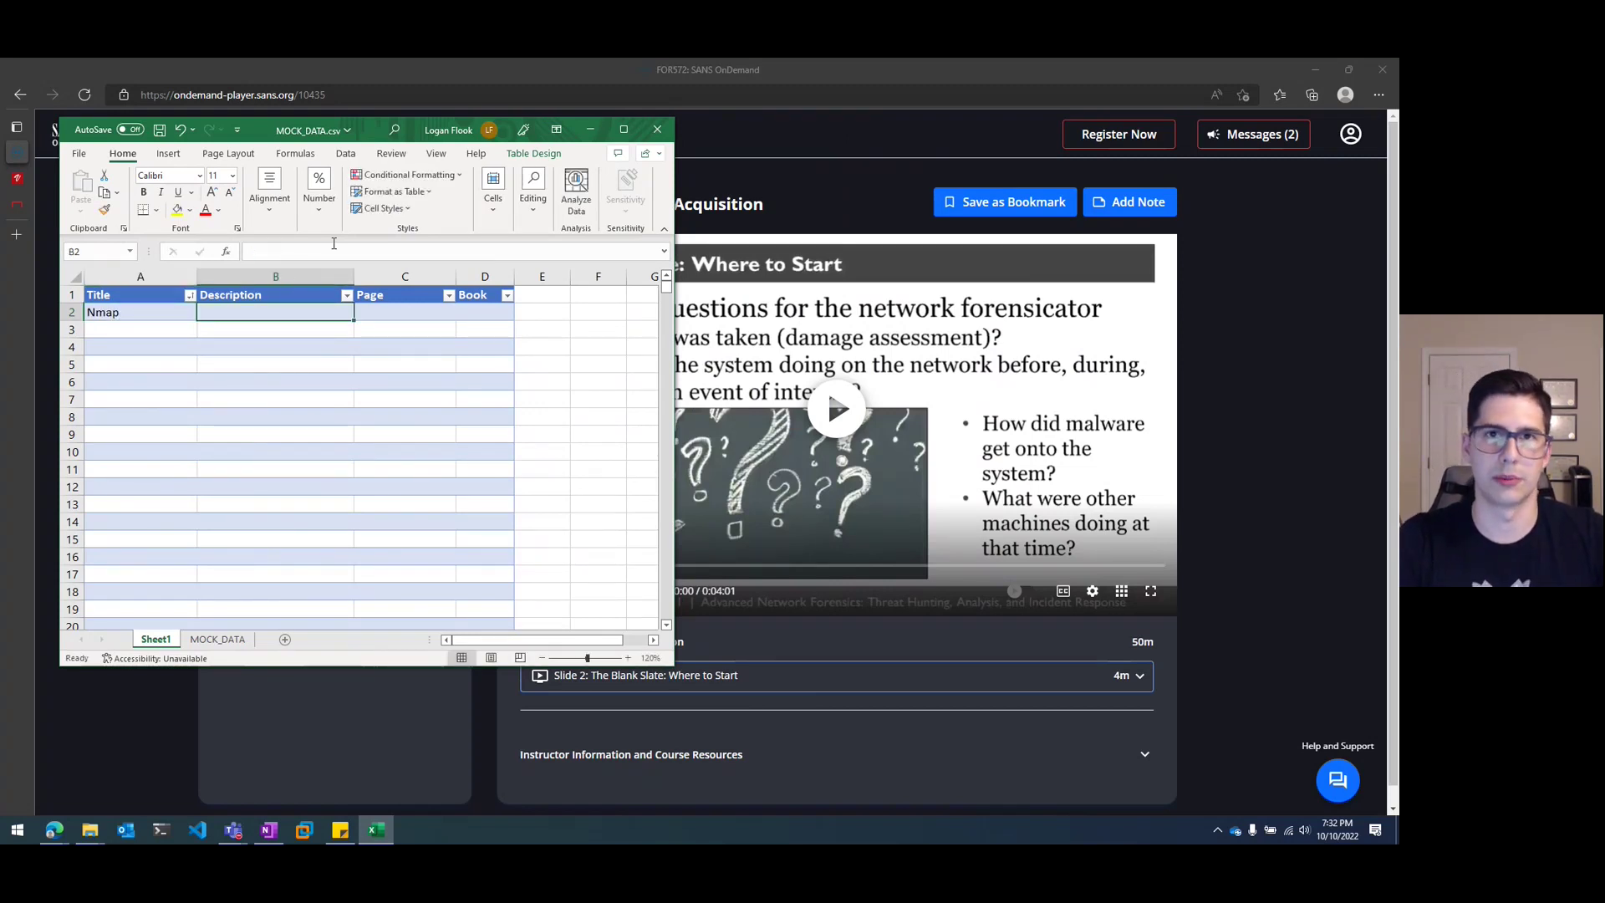
type("Network")
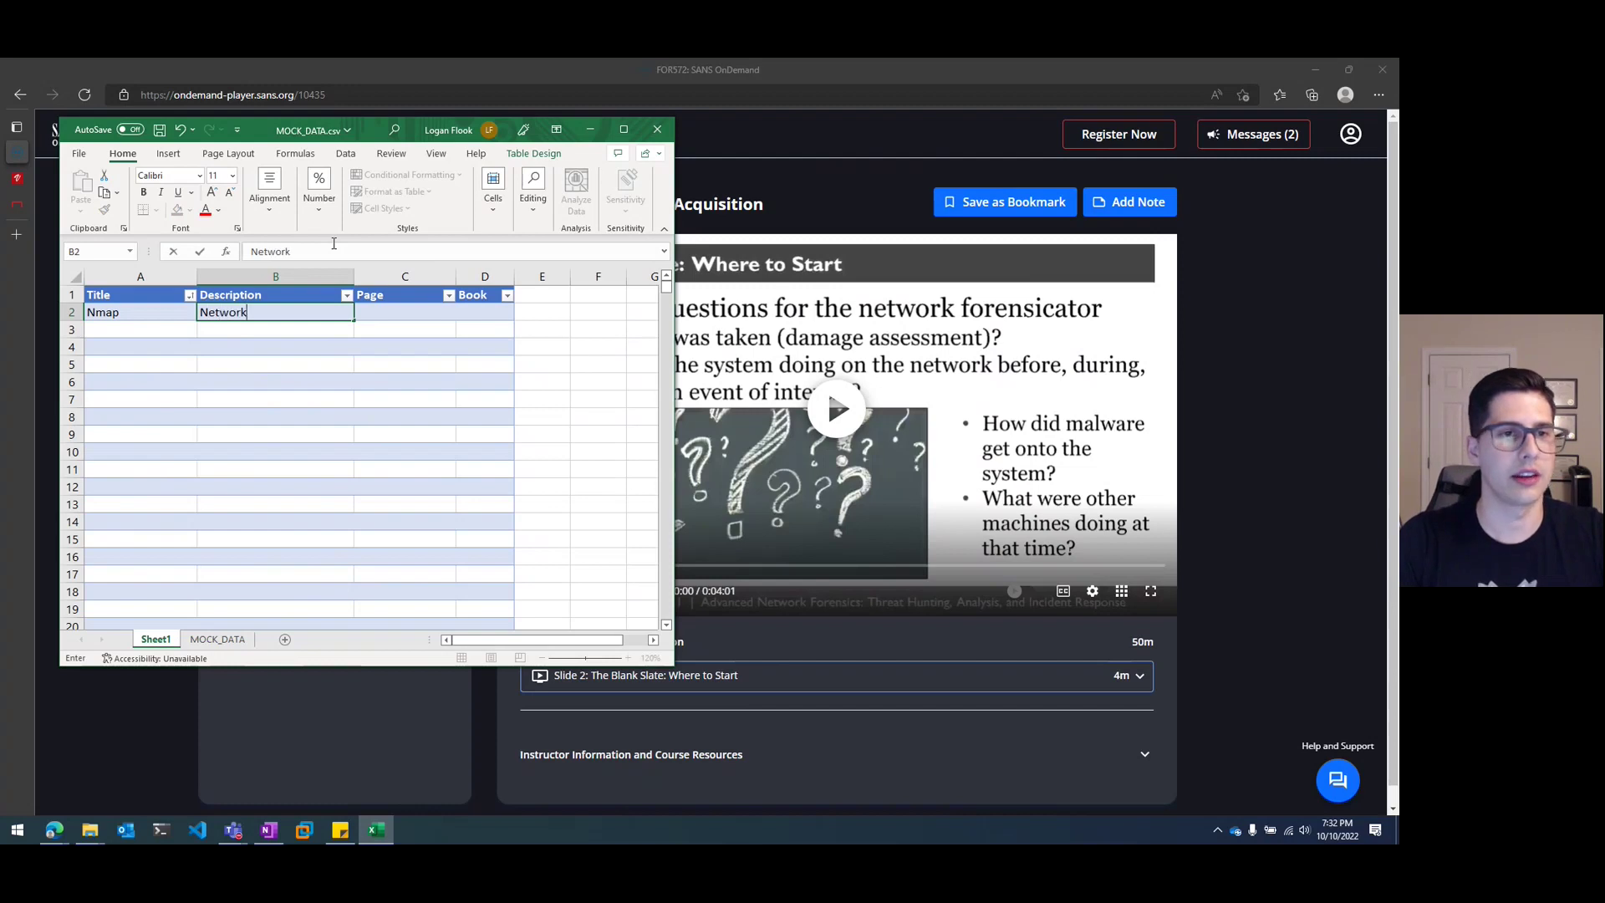
type(" scan")
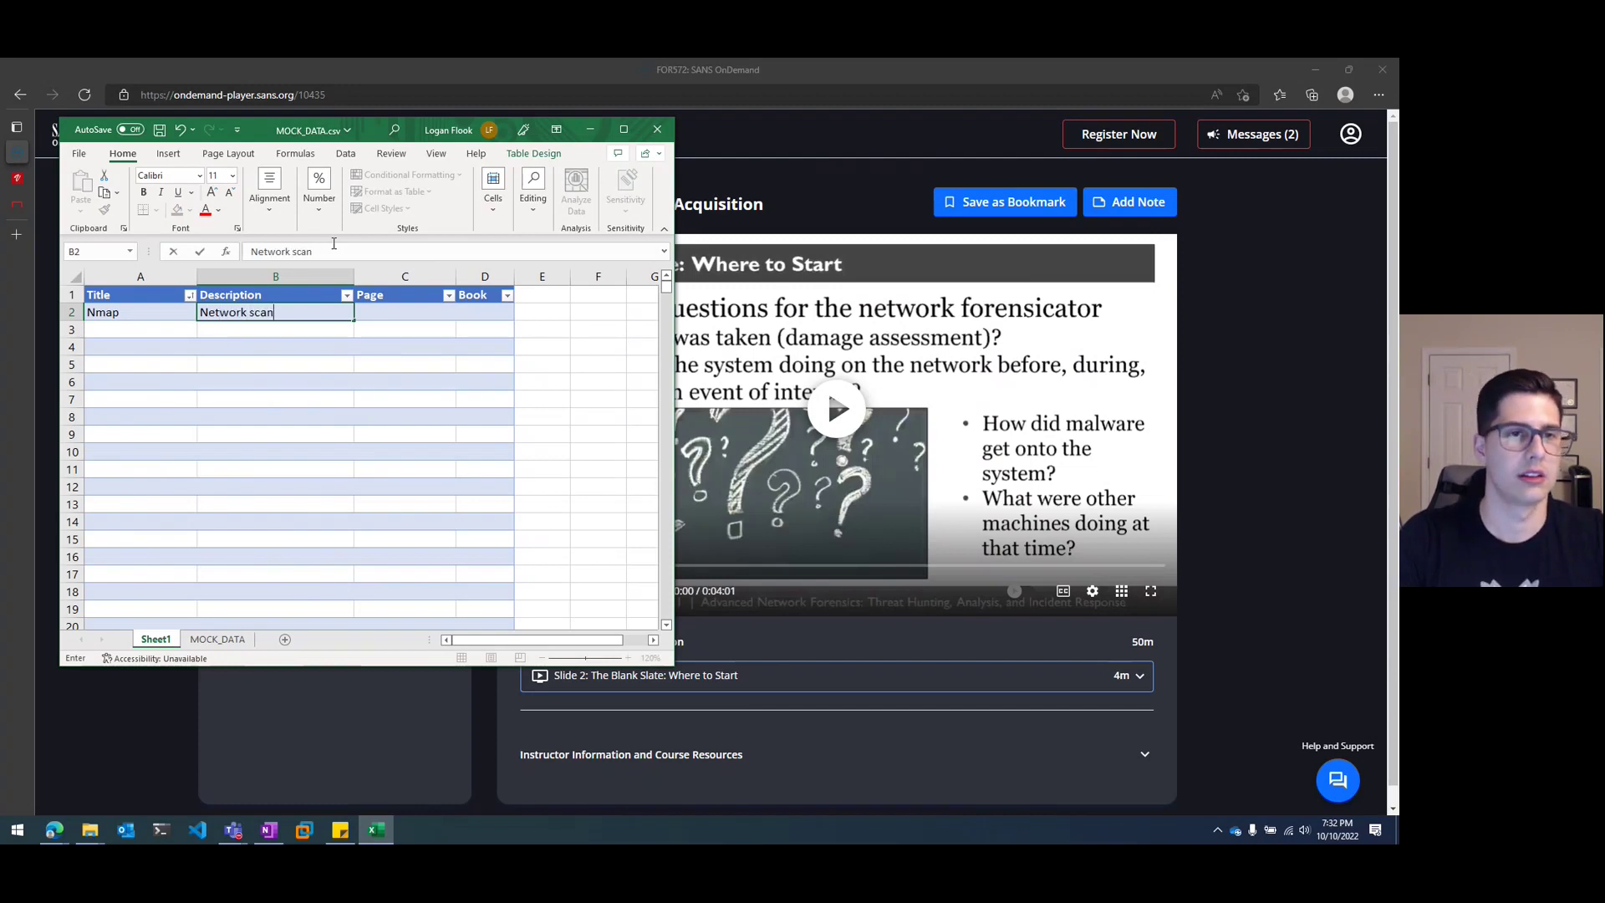
type("inning tool")
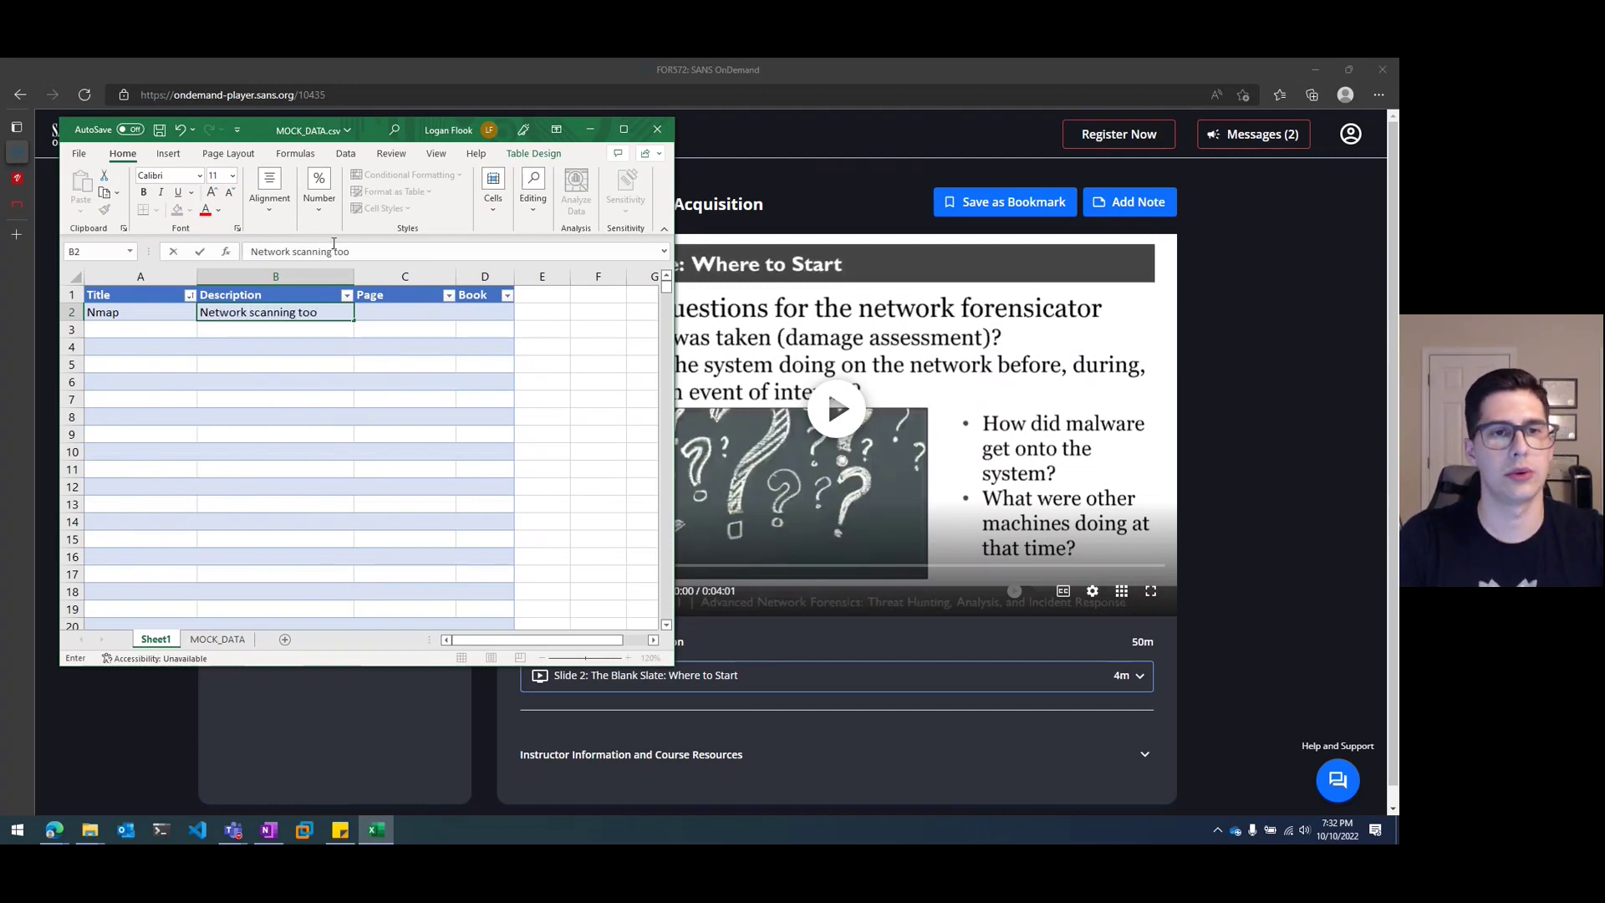
key("Tab")
type(";")
key("BackSpace")
type("123")
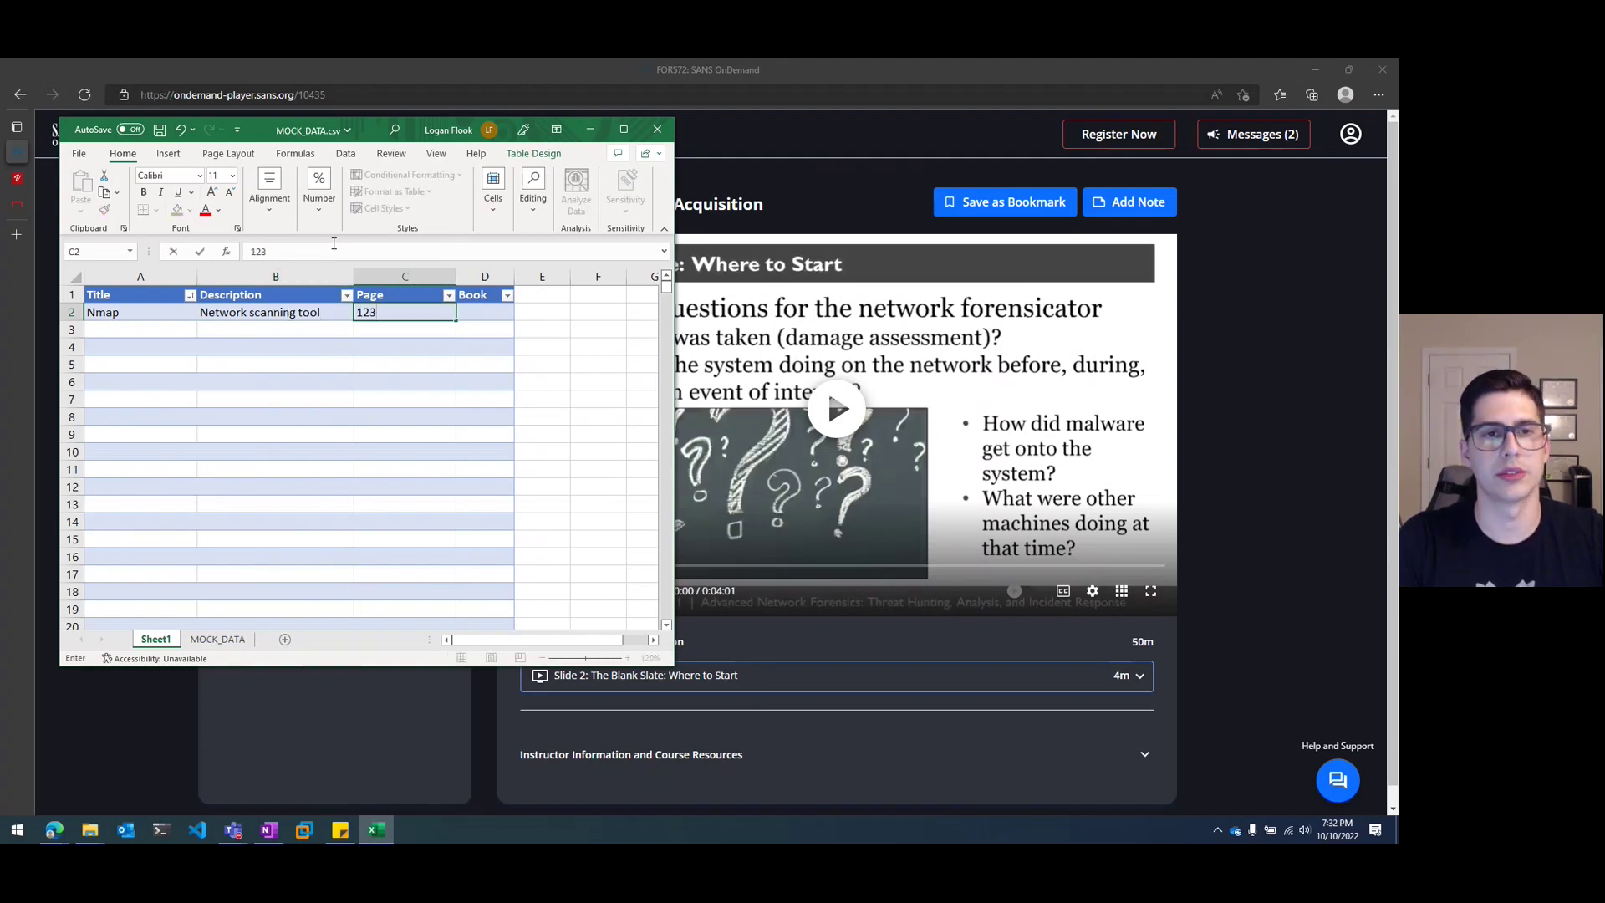
key("Tab")
type("3")
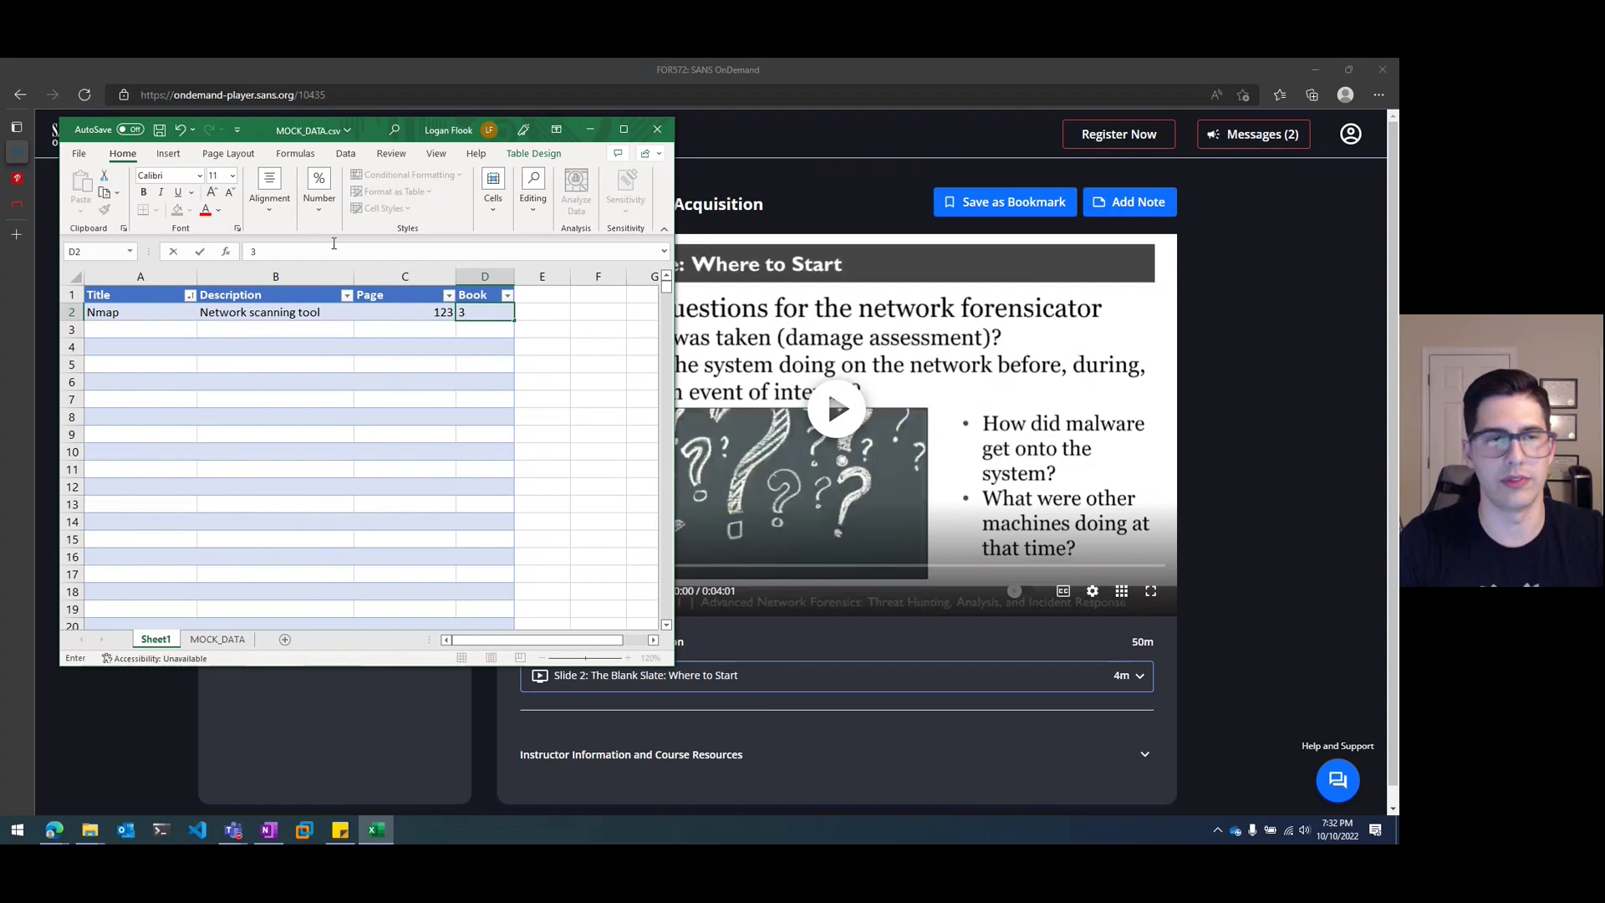
key("Return")
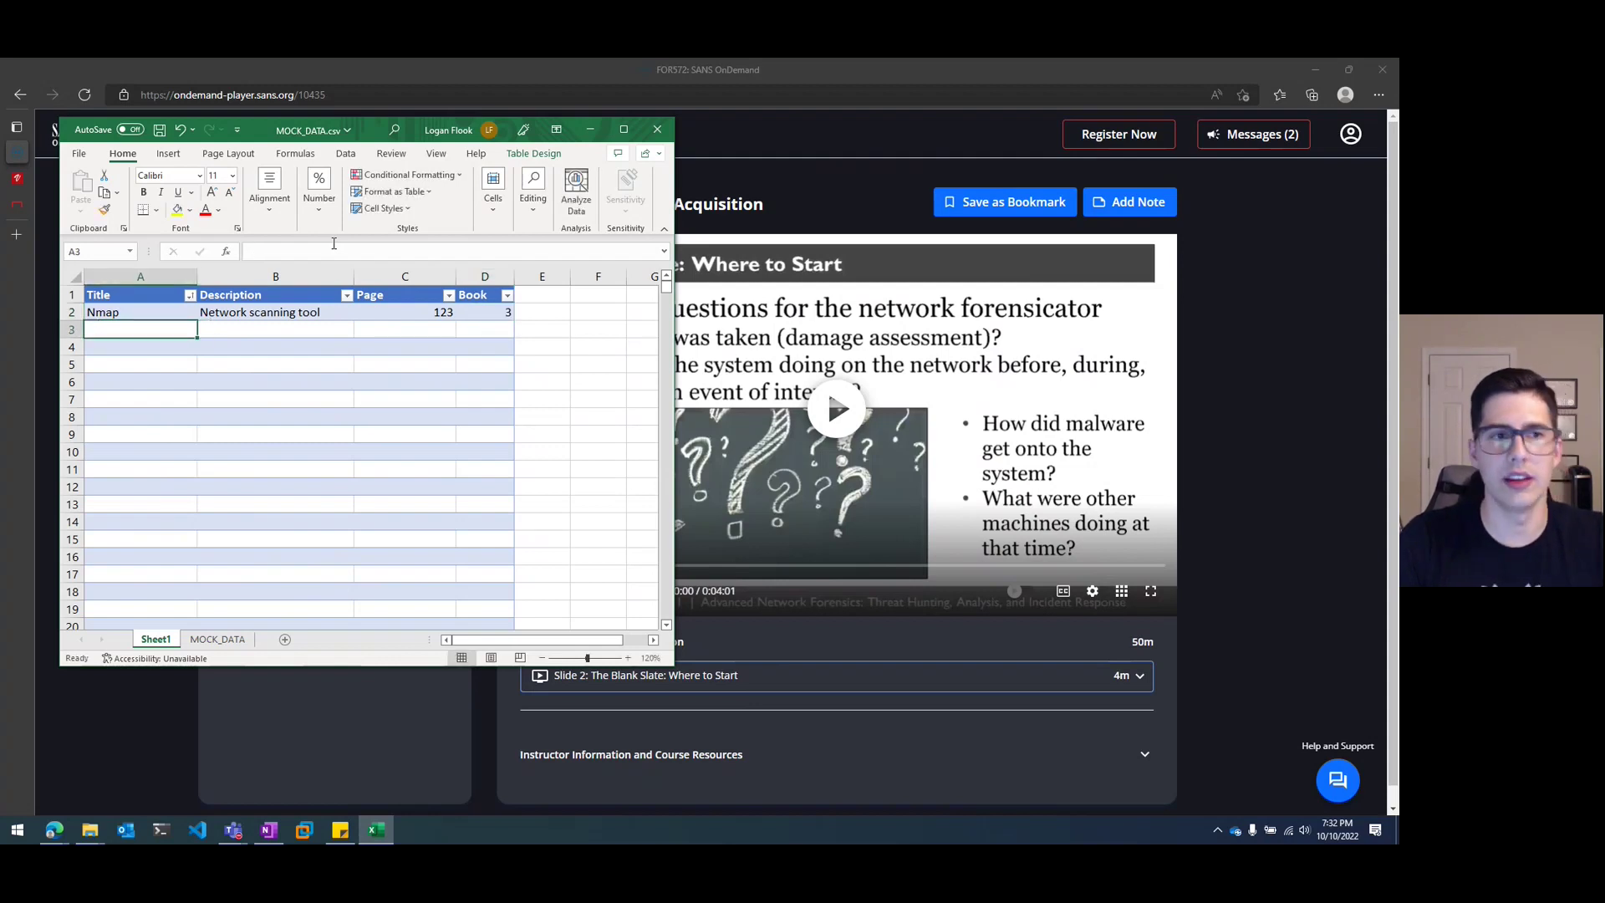
- Enter Nessus, description 'text', page 123 and book 4 across row 3
type("Nessus")
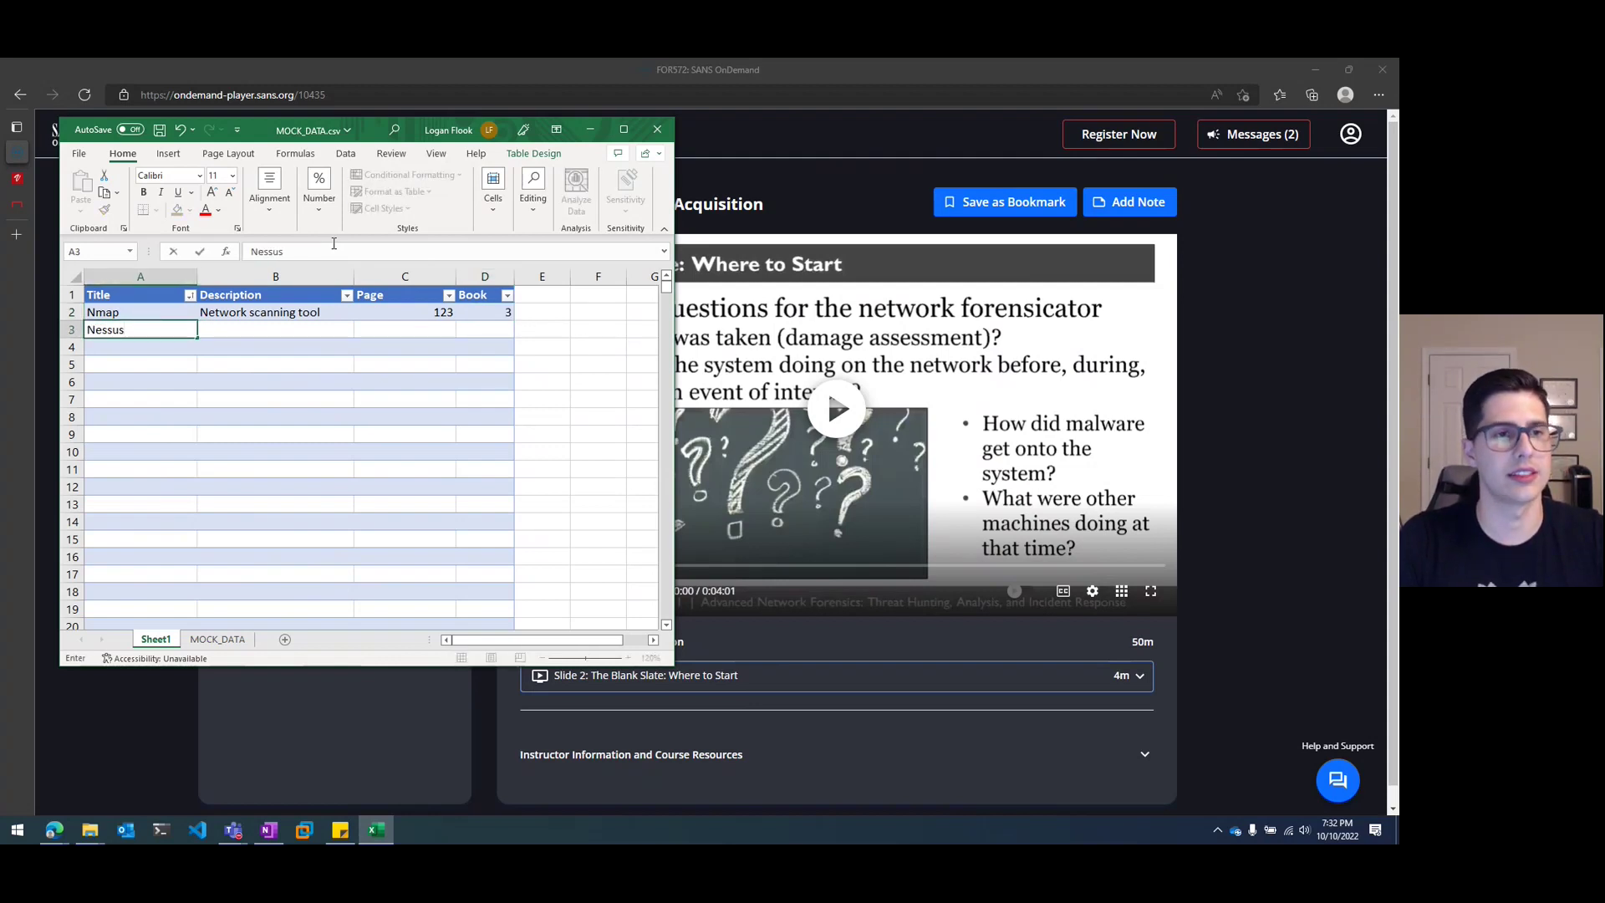
key("Tab")
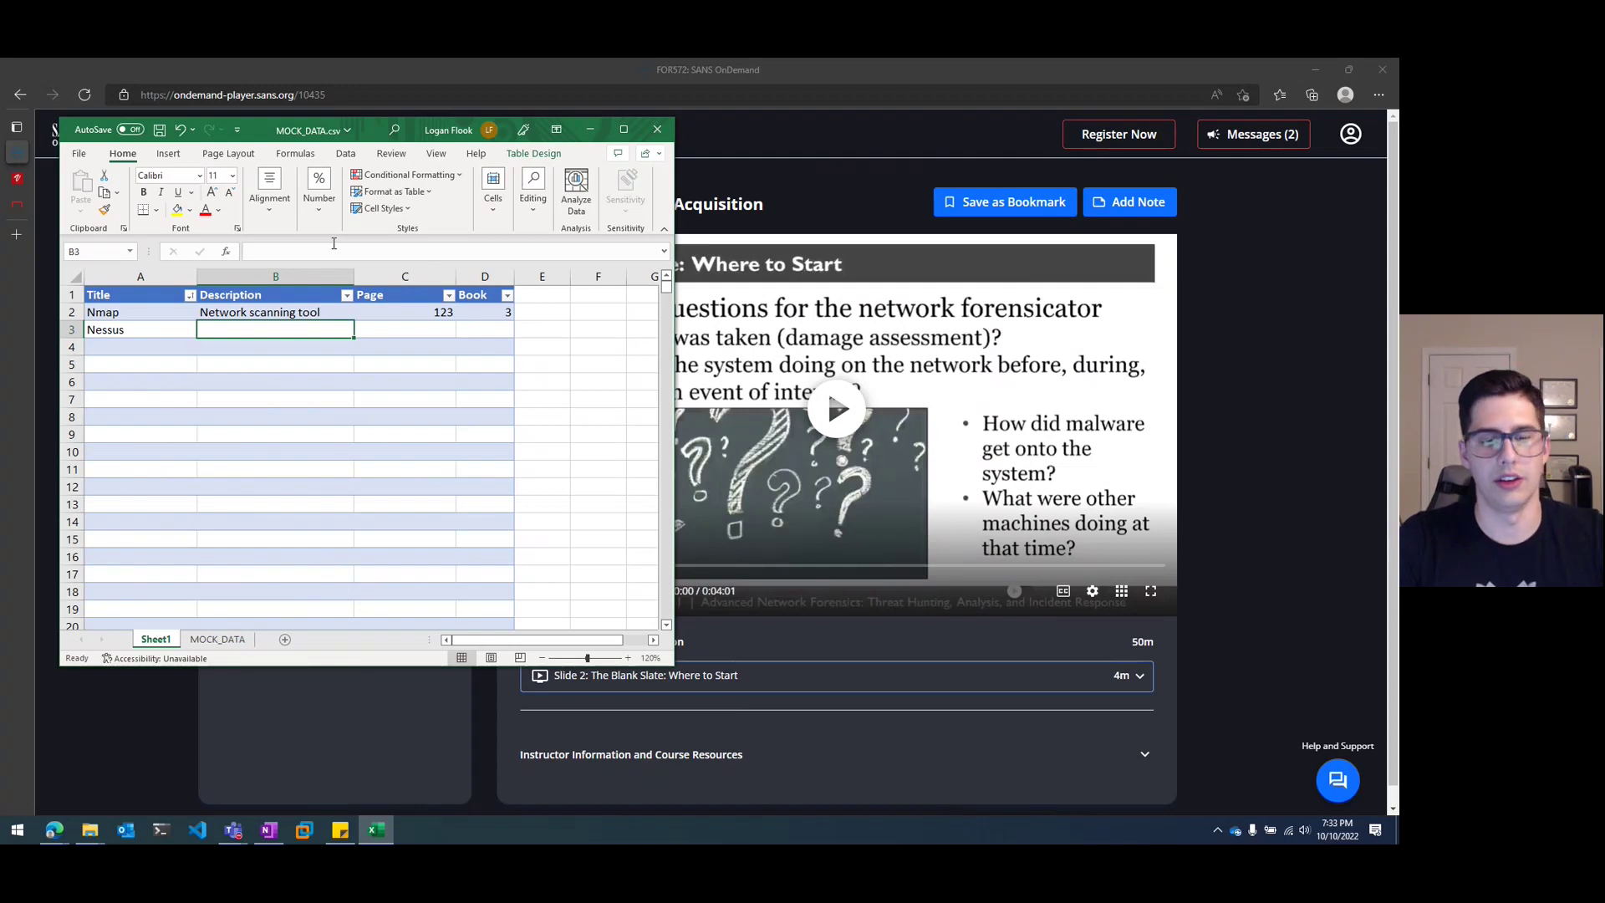
type("te")
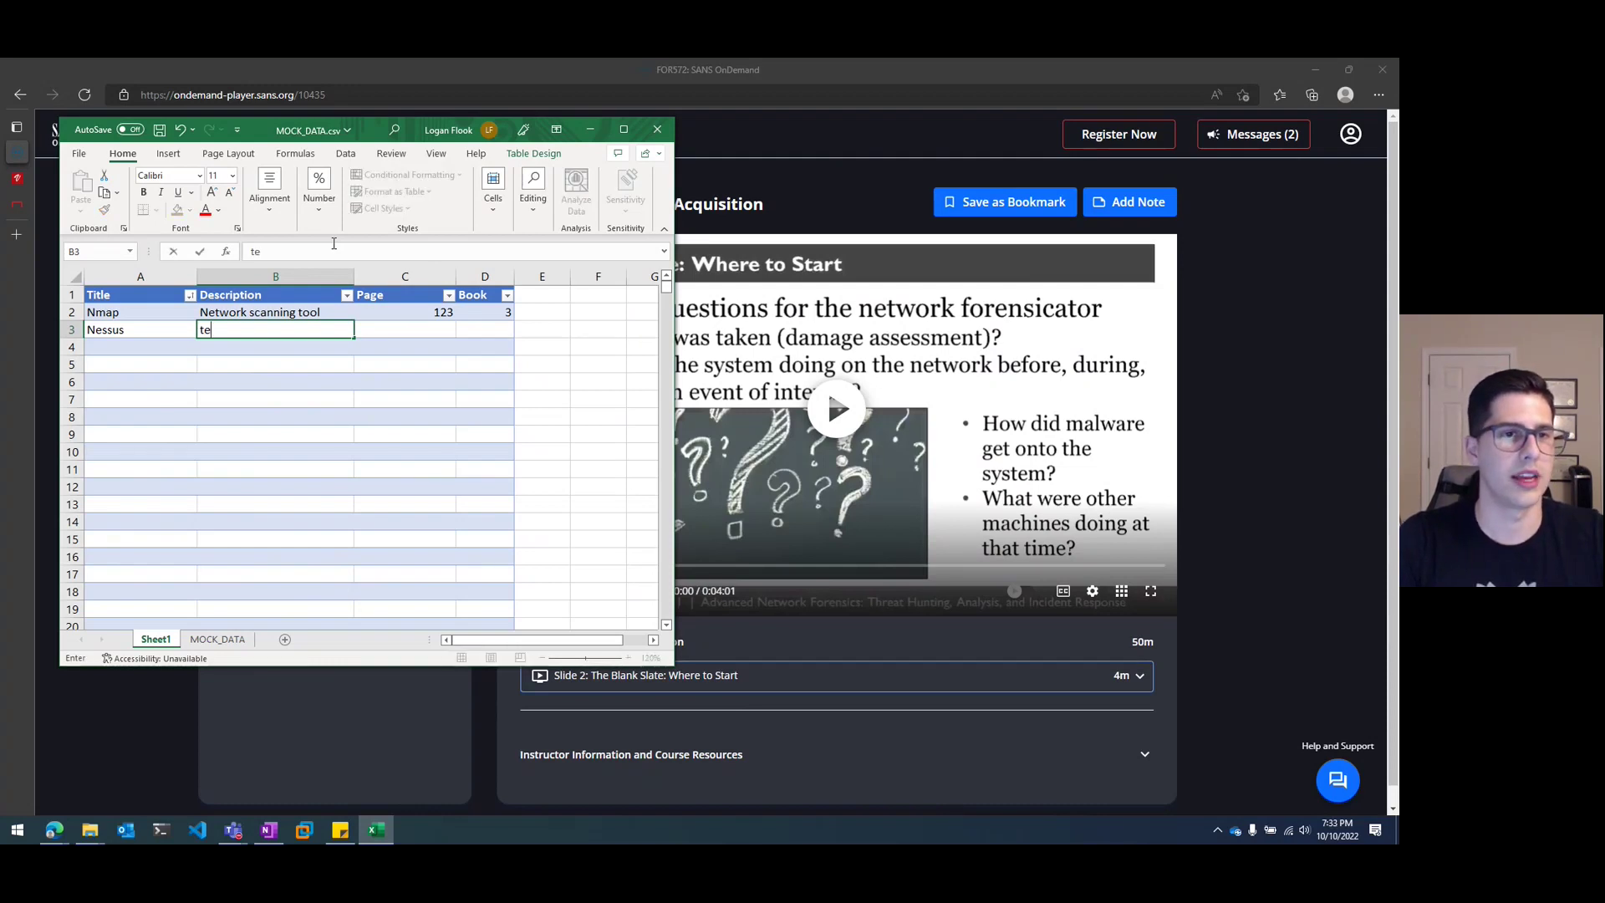
key("alt")
key("alt")
type("xt")
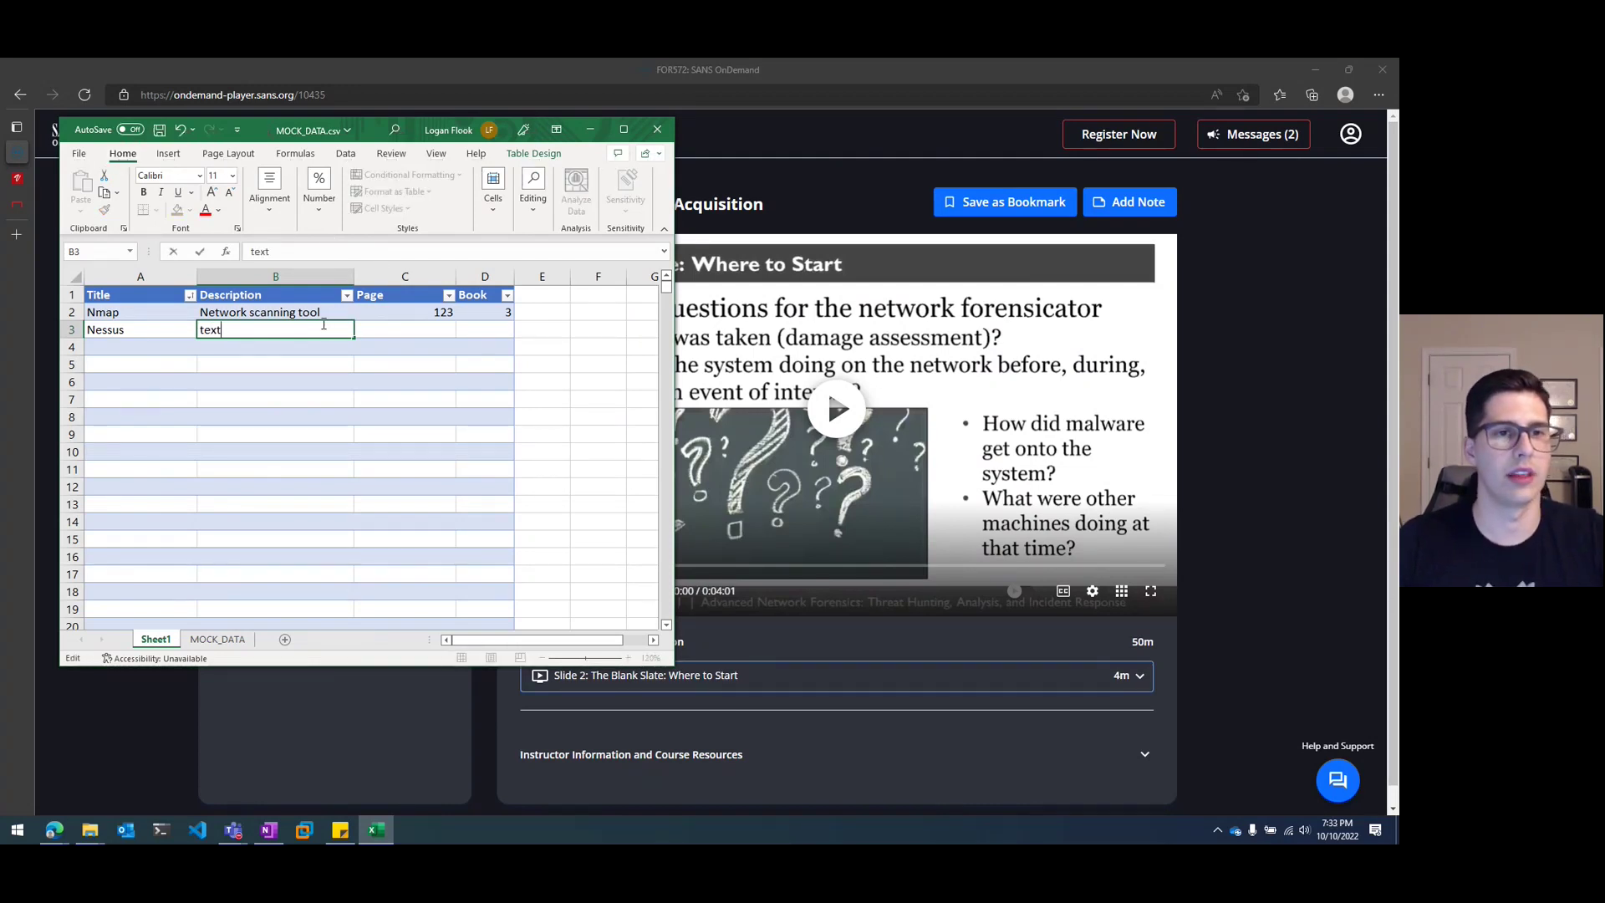
left_click(406, 330)
type("123")
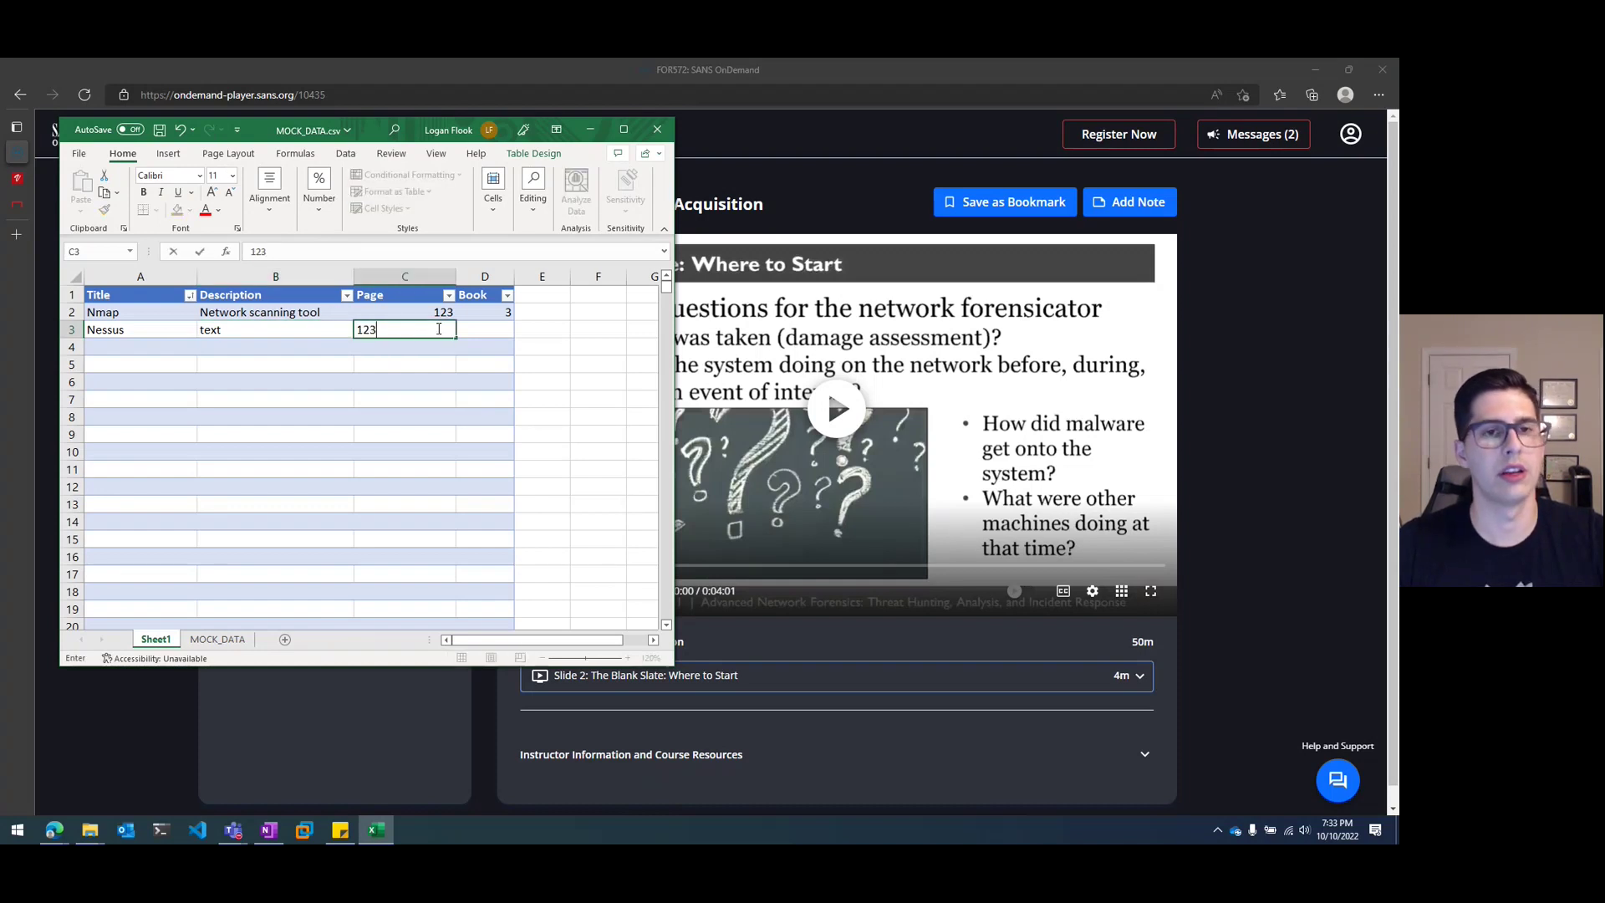
left_click(470, 329)
type("4")
key("Return")
- Review the Nmap and Nessus entries and leave cell A4 selected for the next entry
left_click(154, 351)
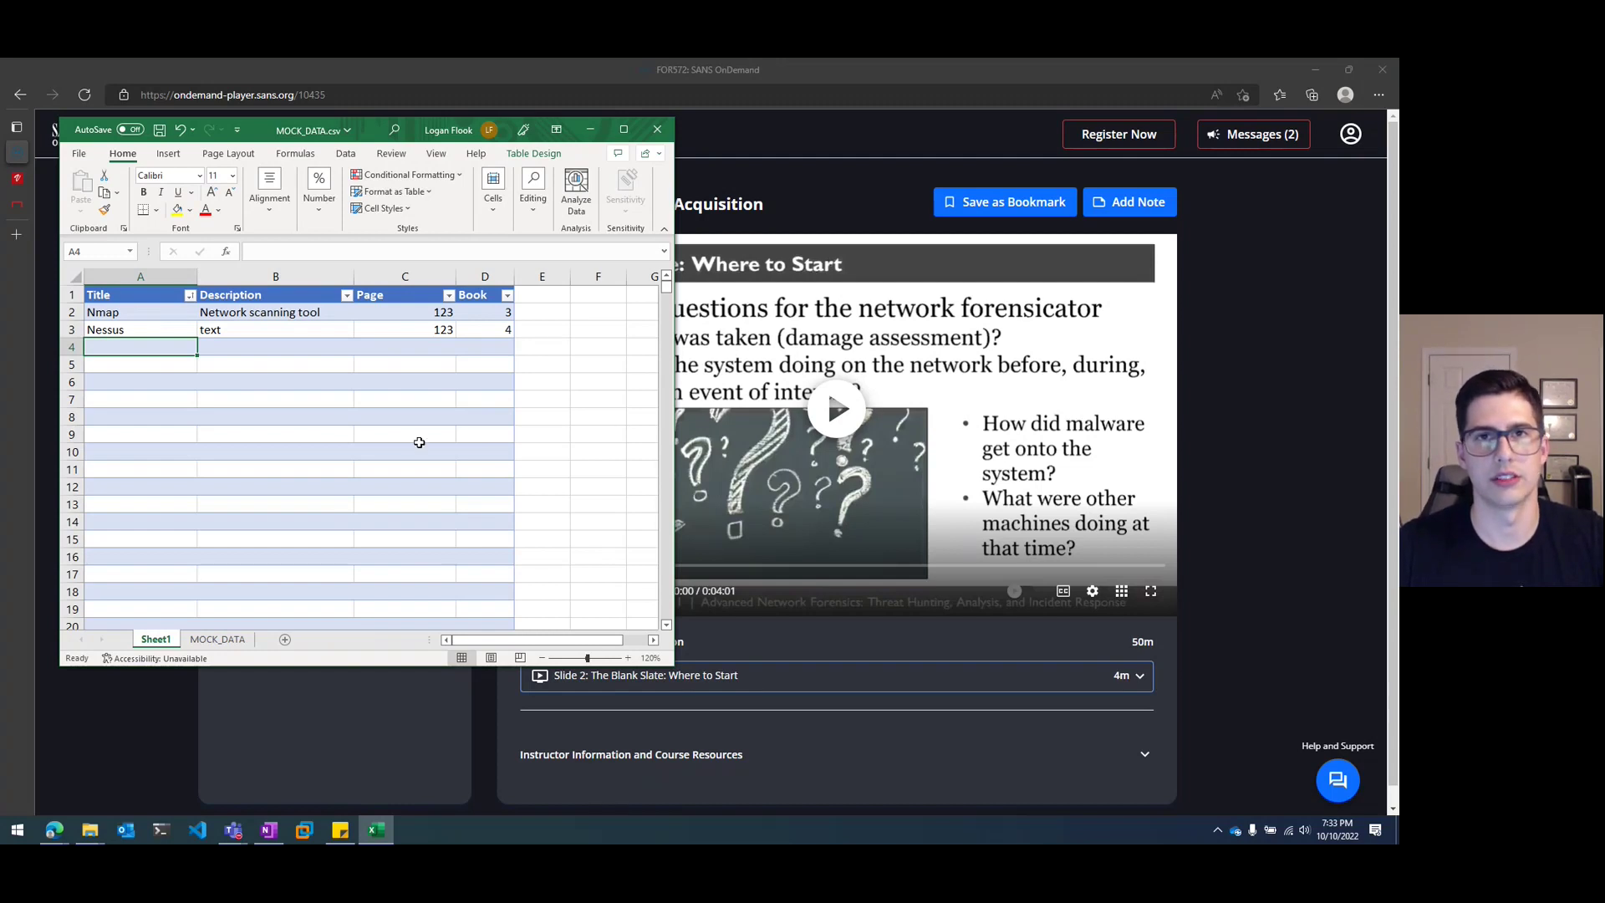
left_click(132, 364)
left_click(143, 330)
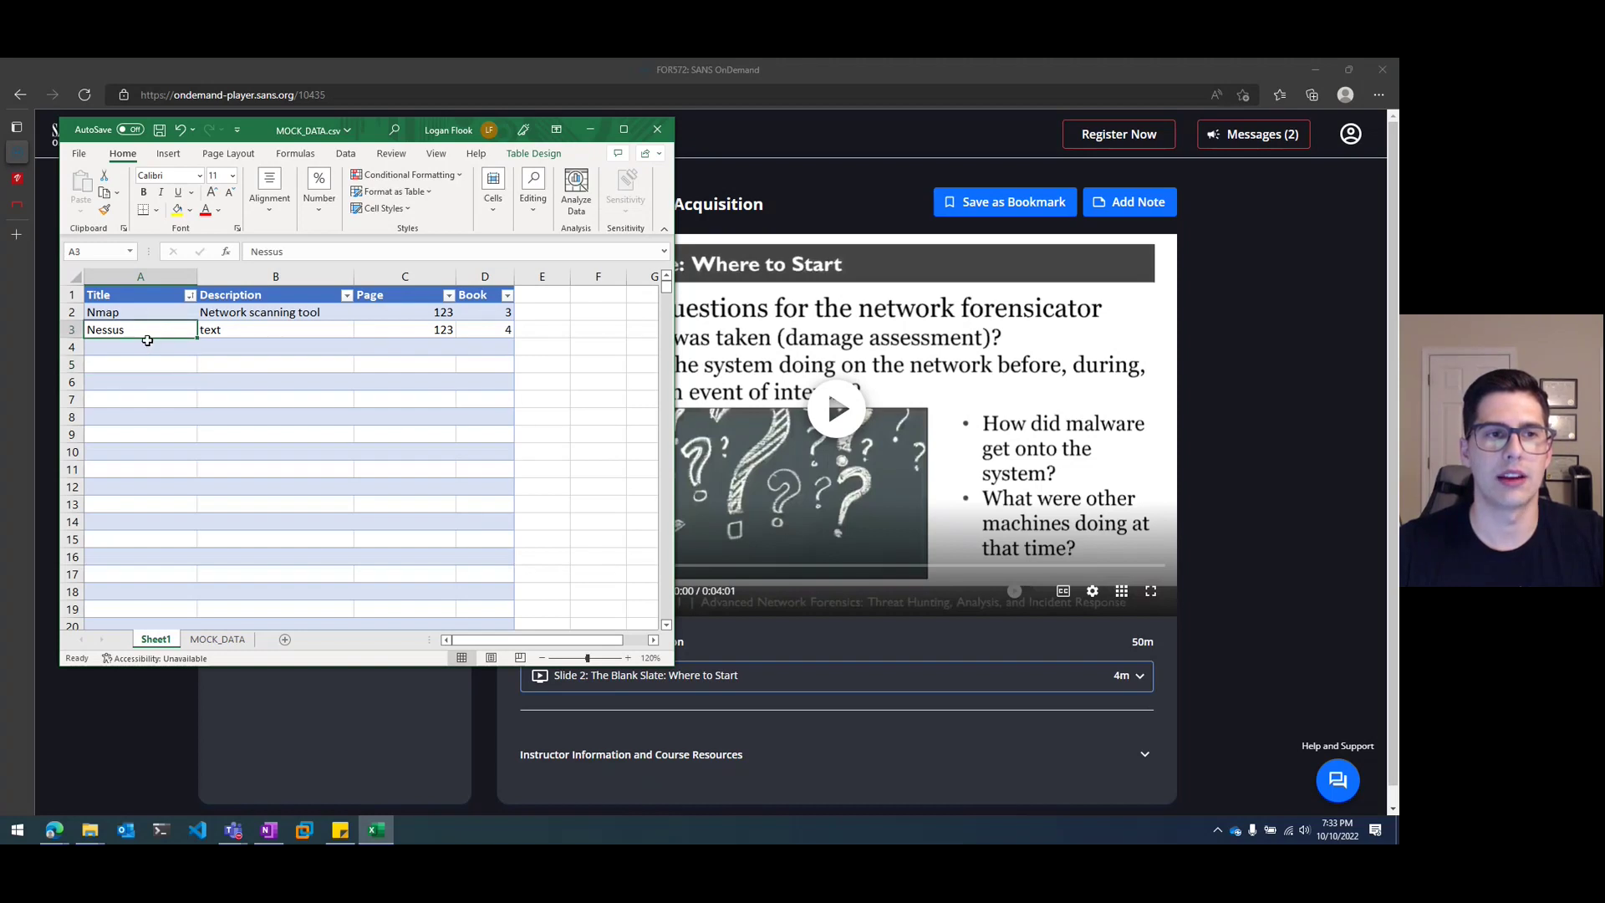
left_click(149, 347)
left_click(133, 316)
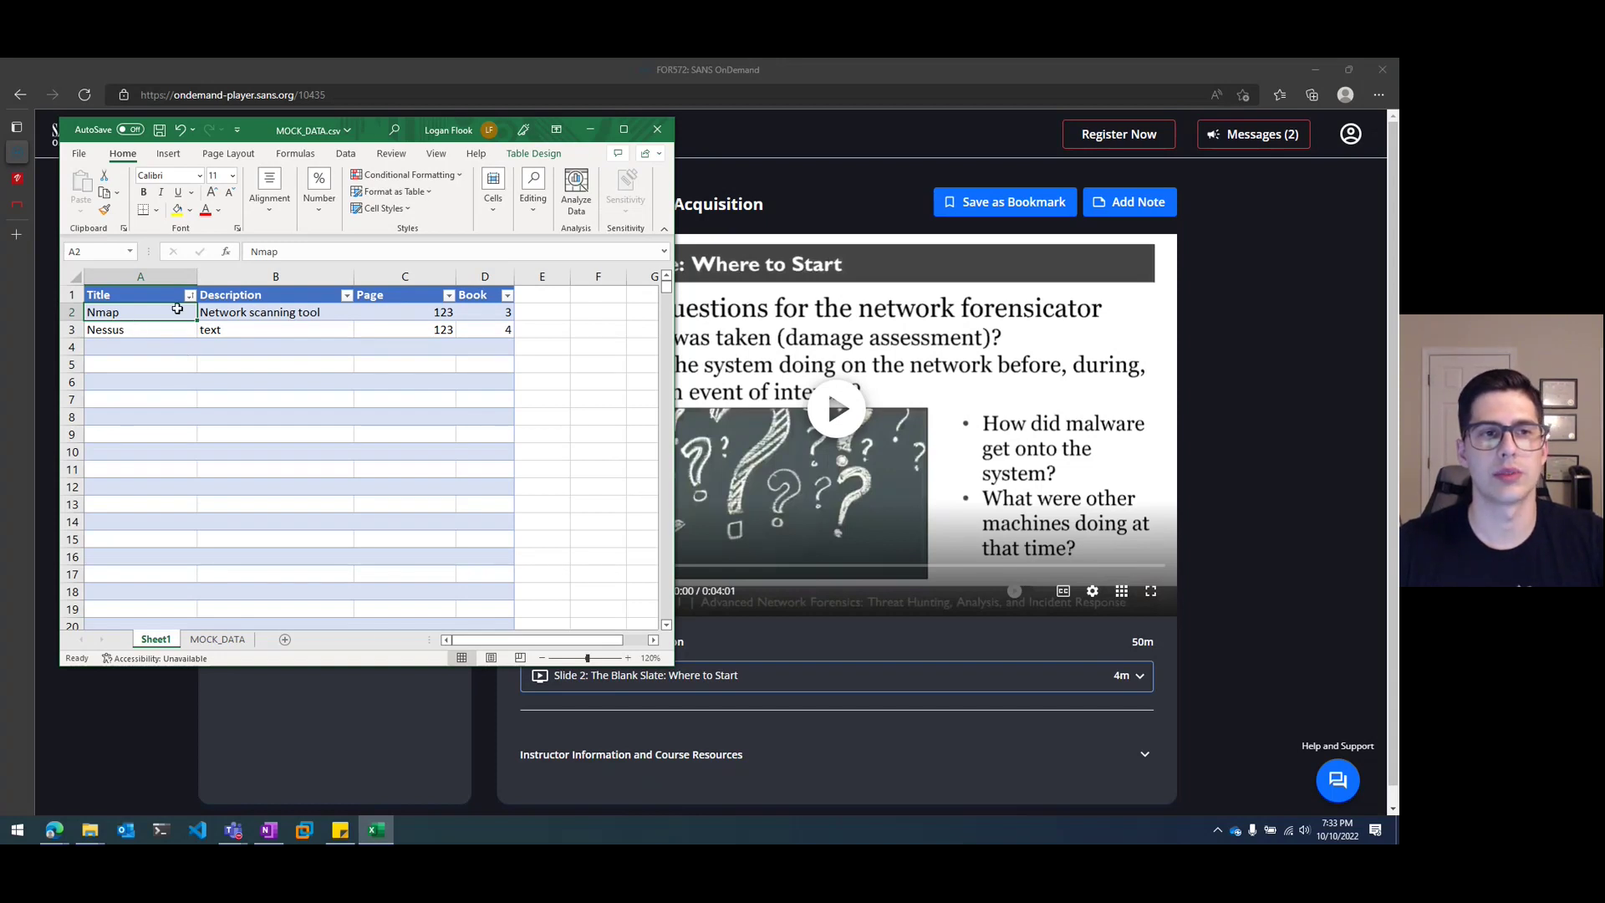
left_click(221, 315)
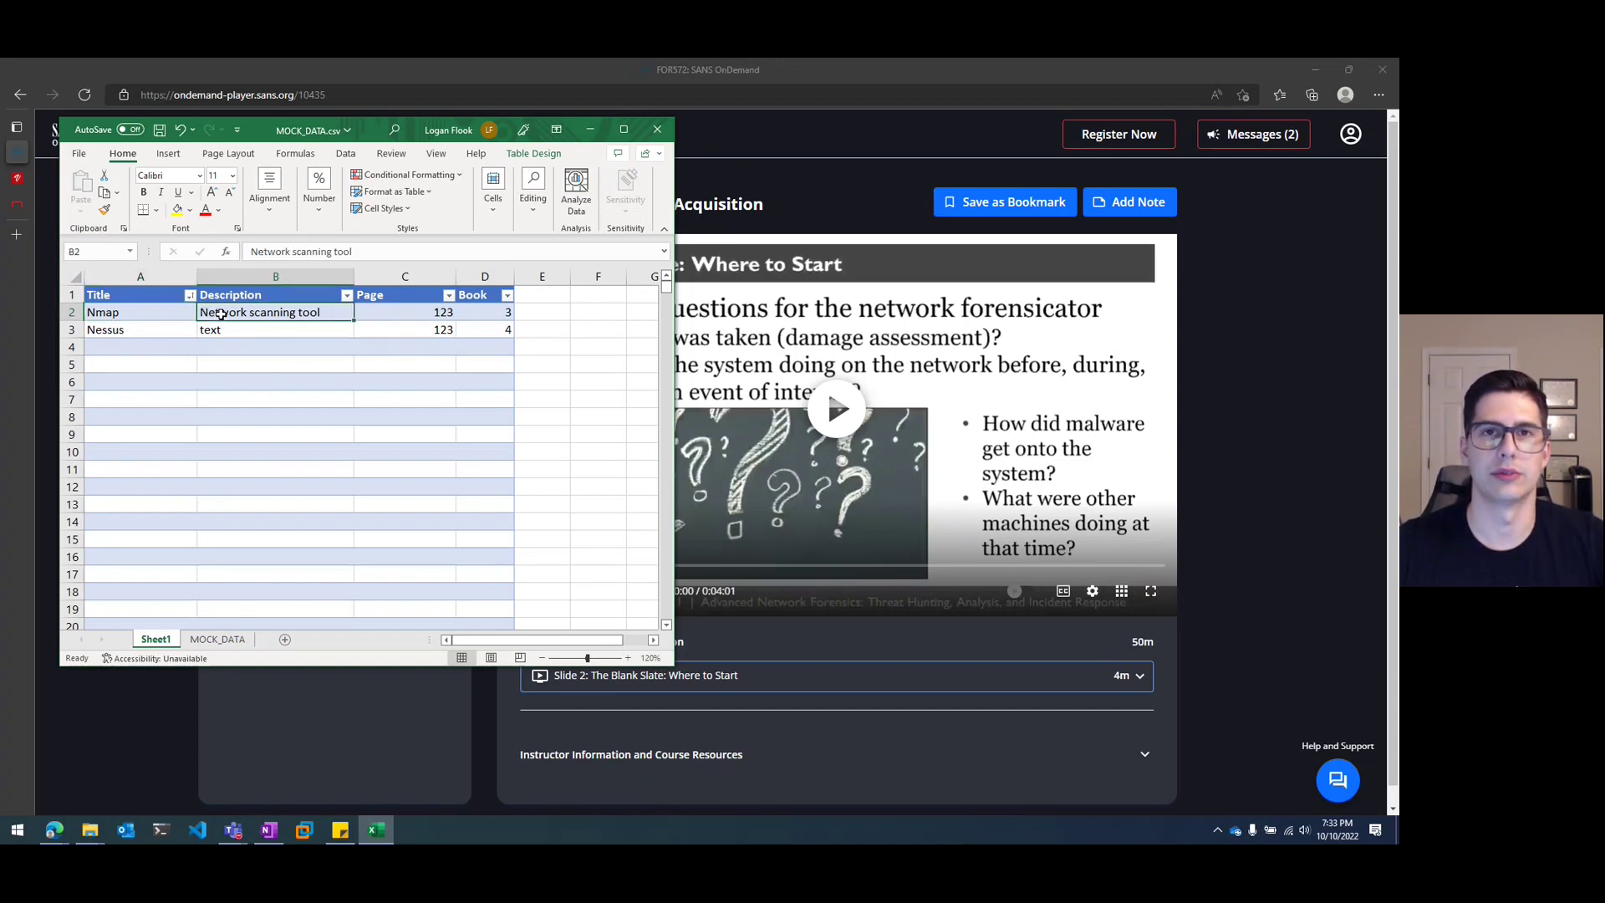
left_click(161, 341)
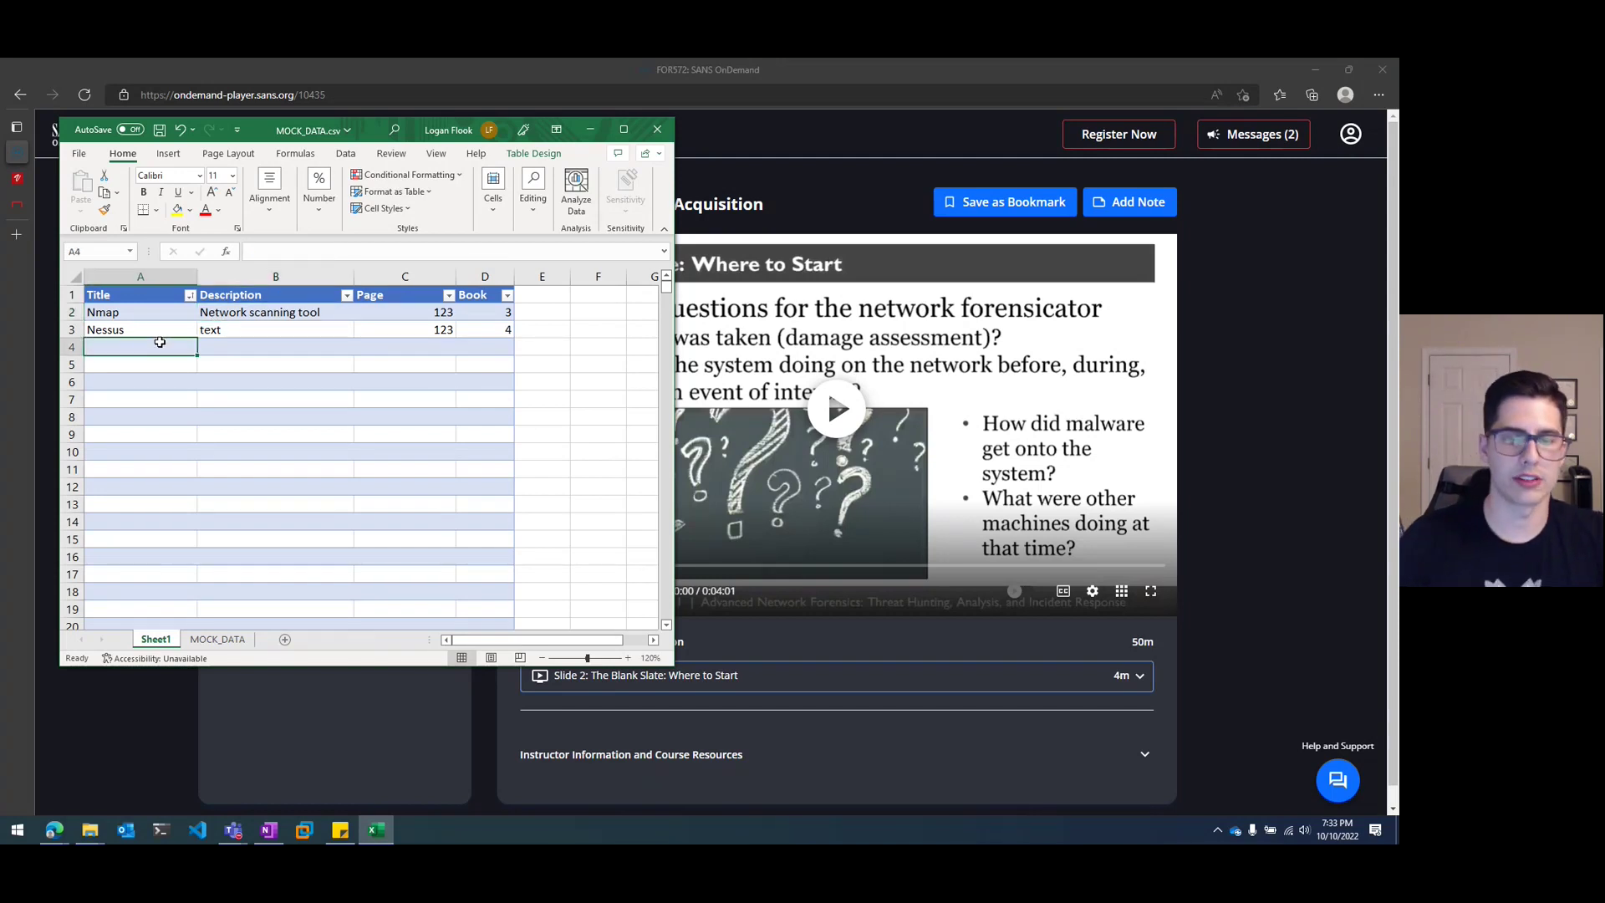
- Enter IPv4, description 'See Page', page 34 and book 5 in row 4
type("IPv4")
key("Tab")
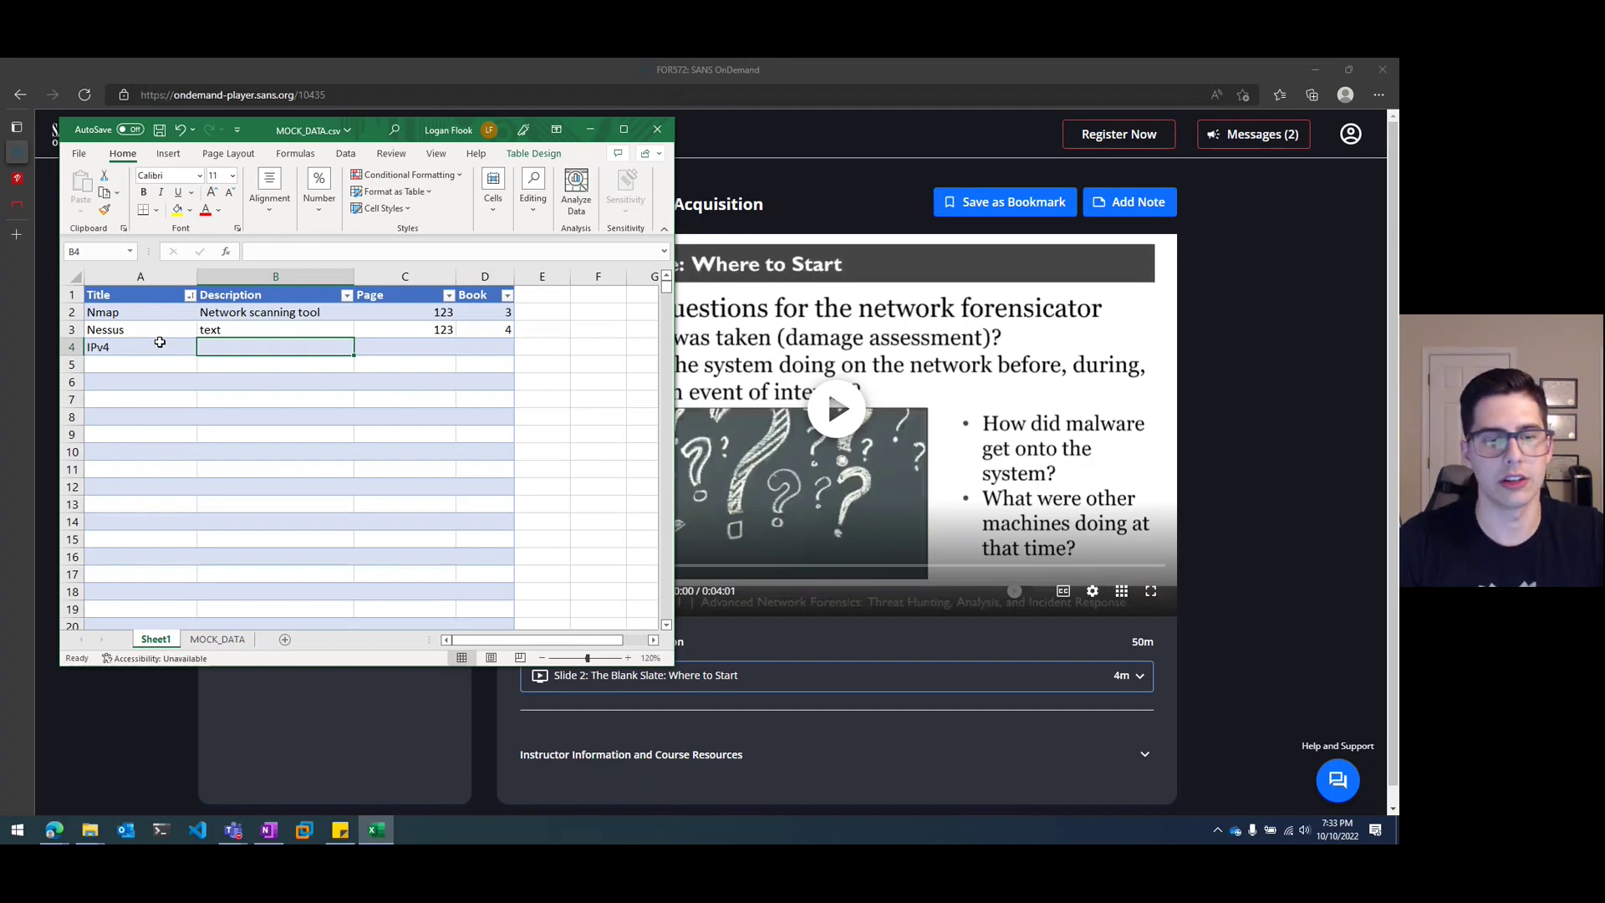
type("See ")
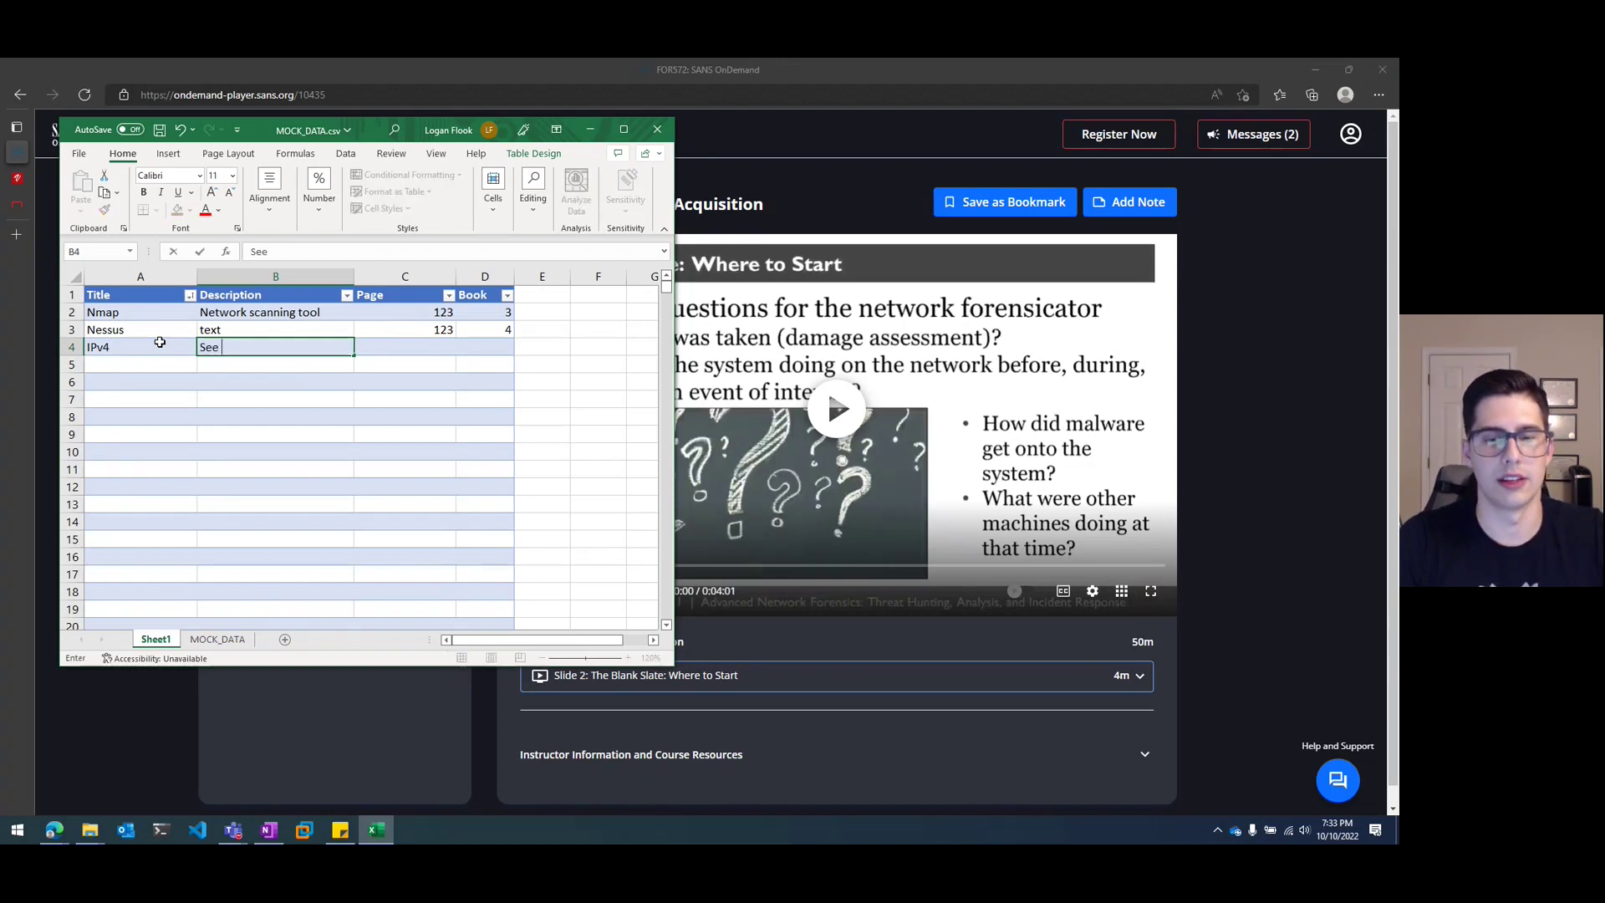
type("Page")
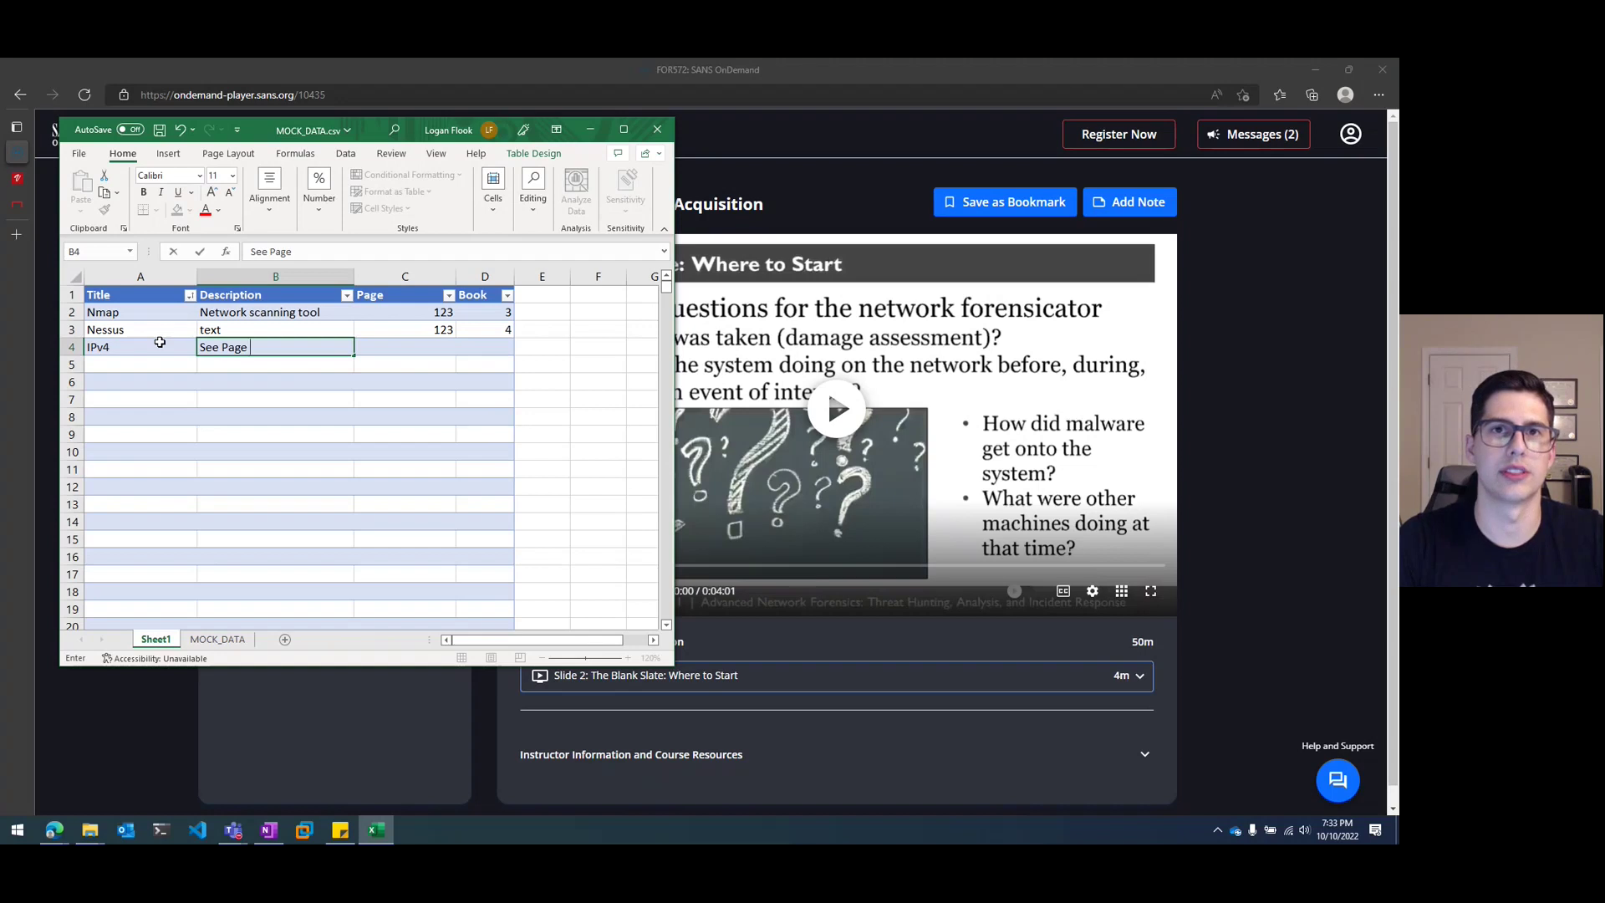
key("Tab")
type("34")
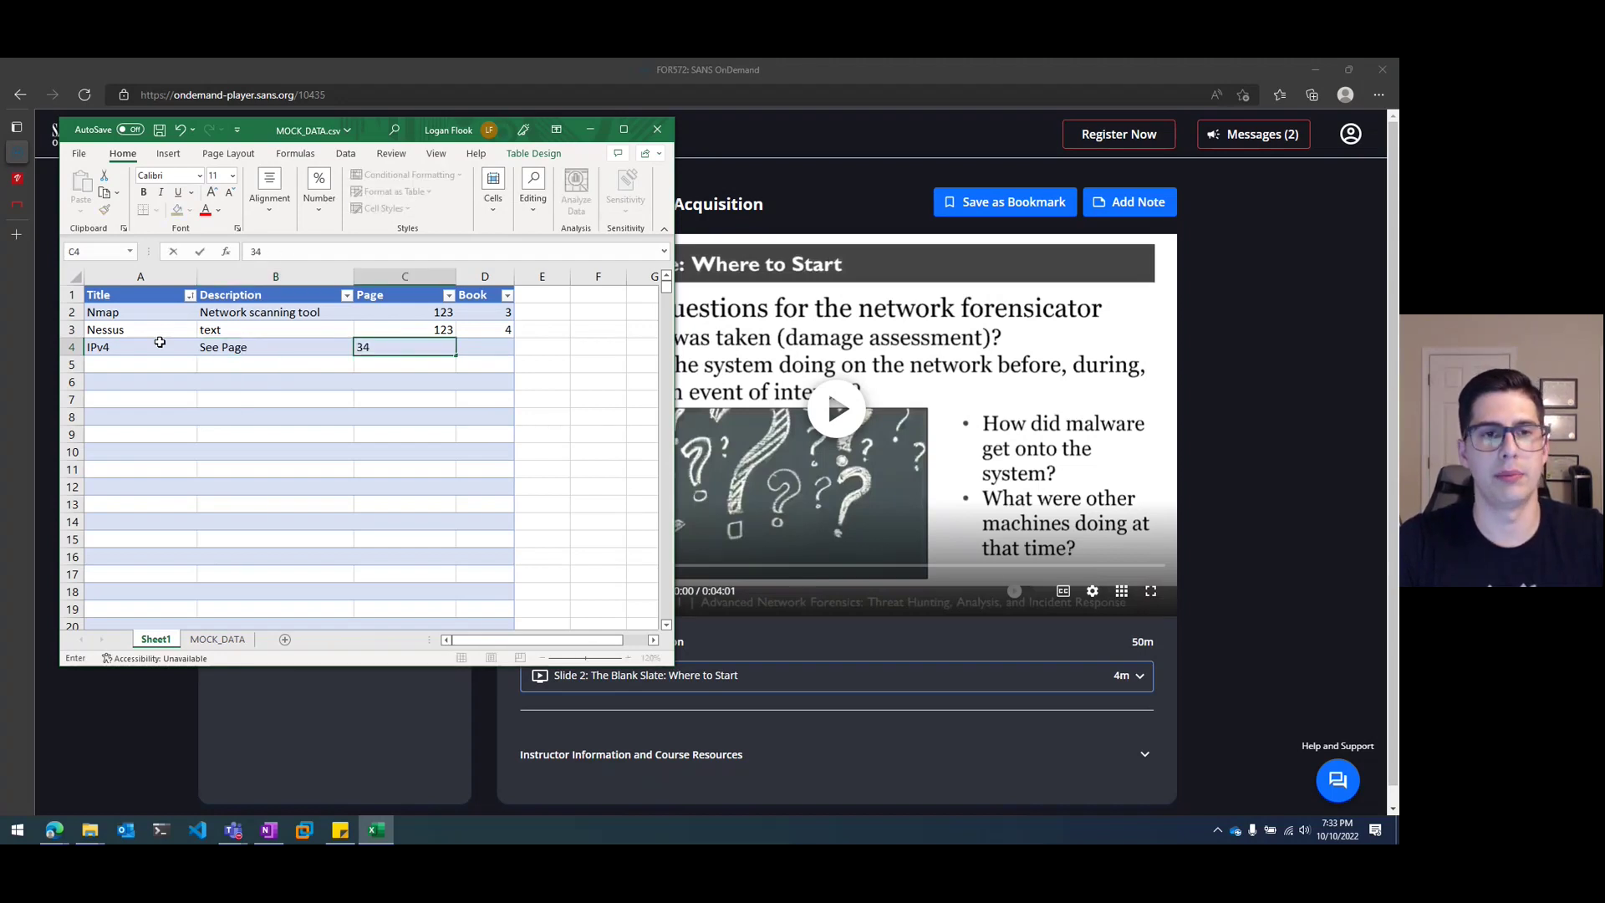
key("Tab")
type("5")
key("Return")
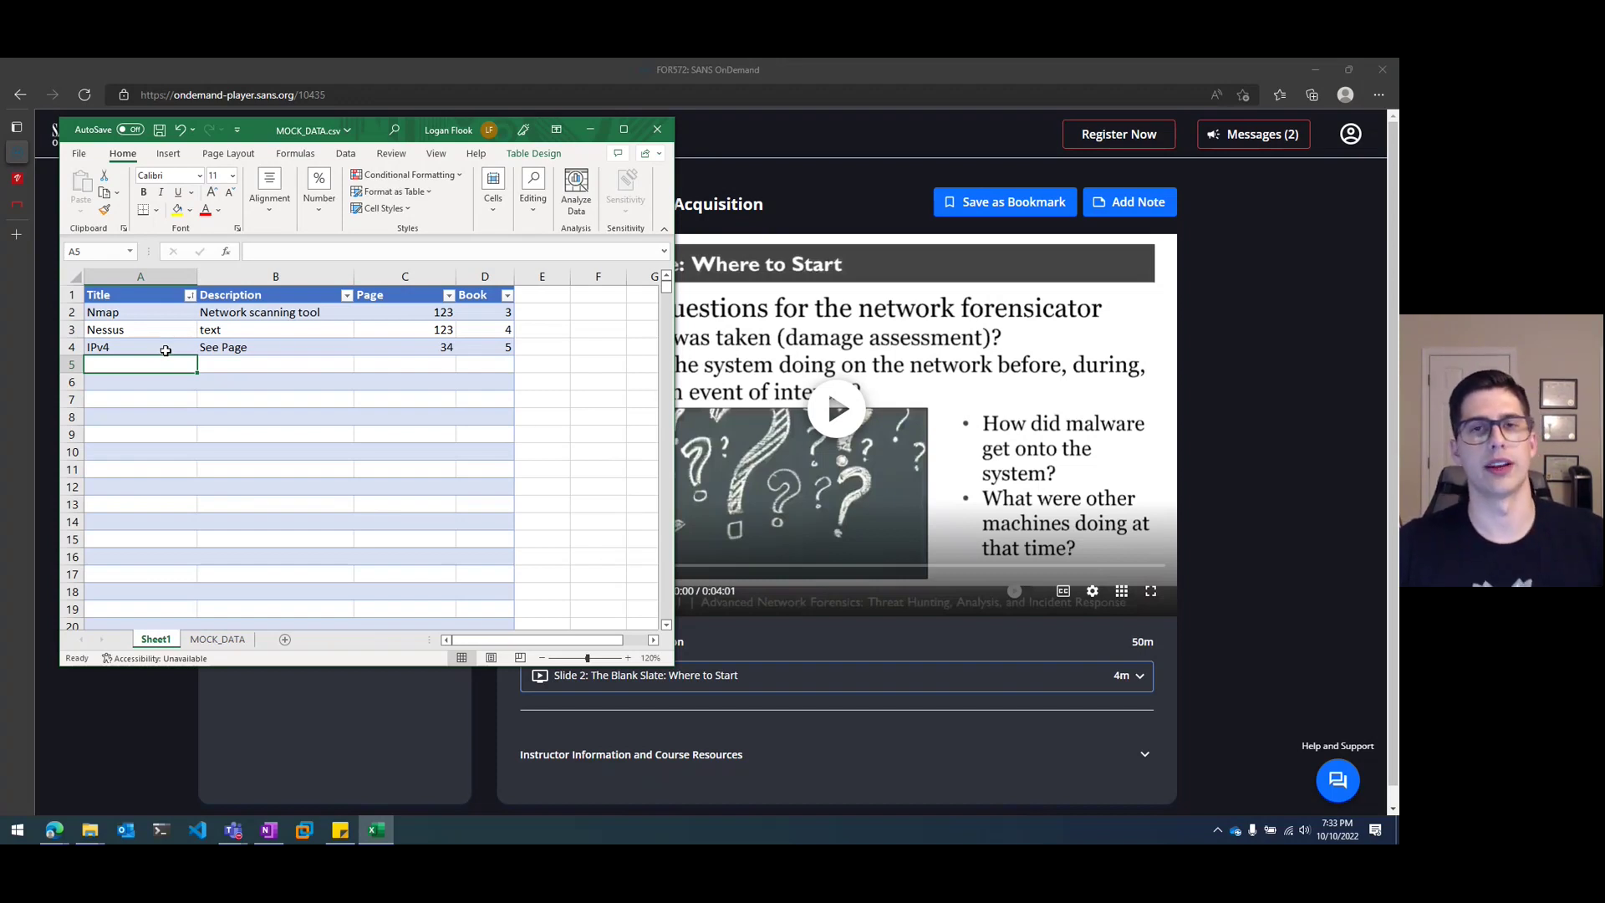
- Review the IPv4 entry, then move and maximize the spreadsheet window
left_click(161, 347)
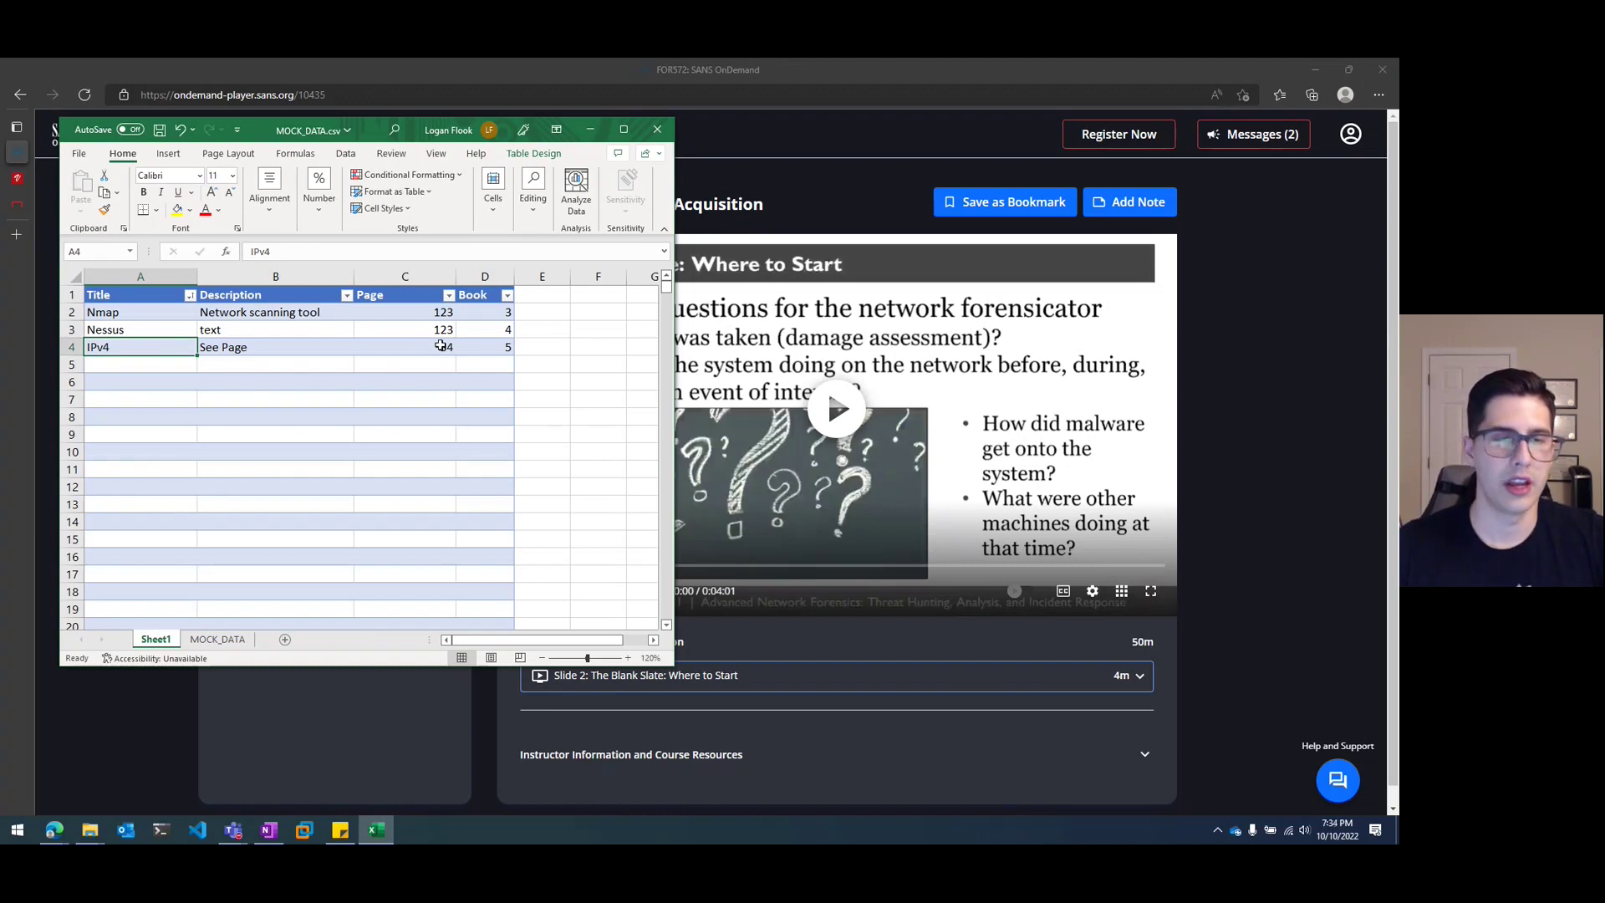
left_click(311, 346)
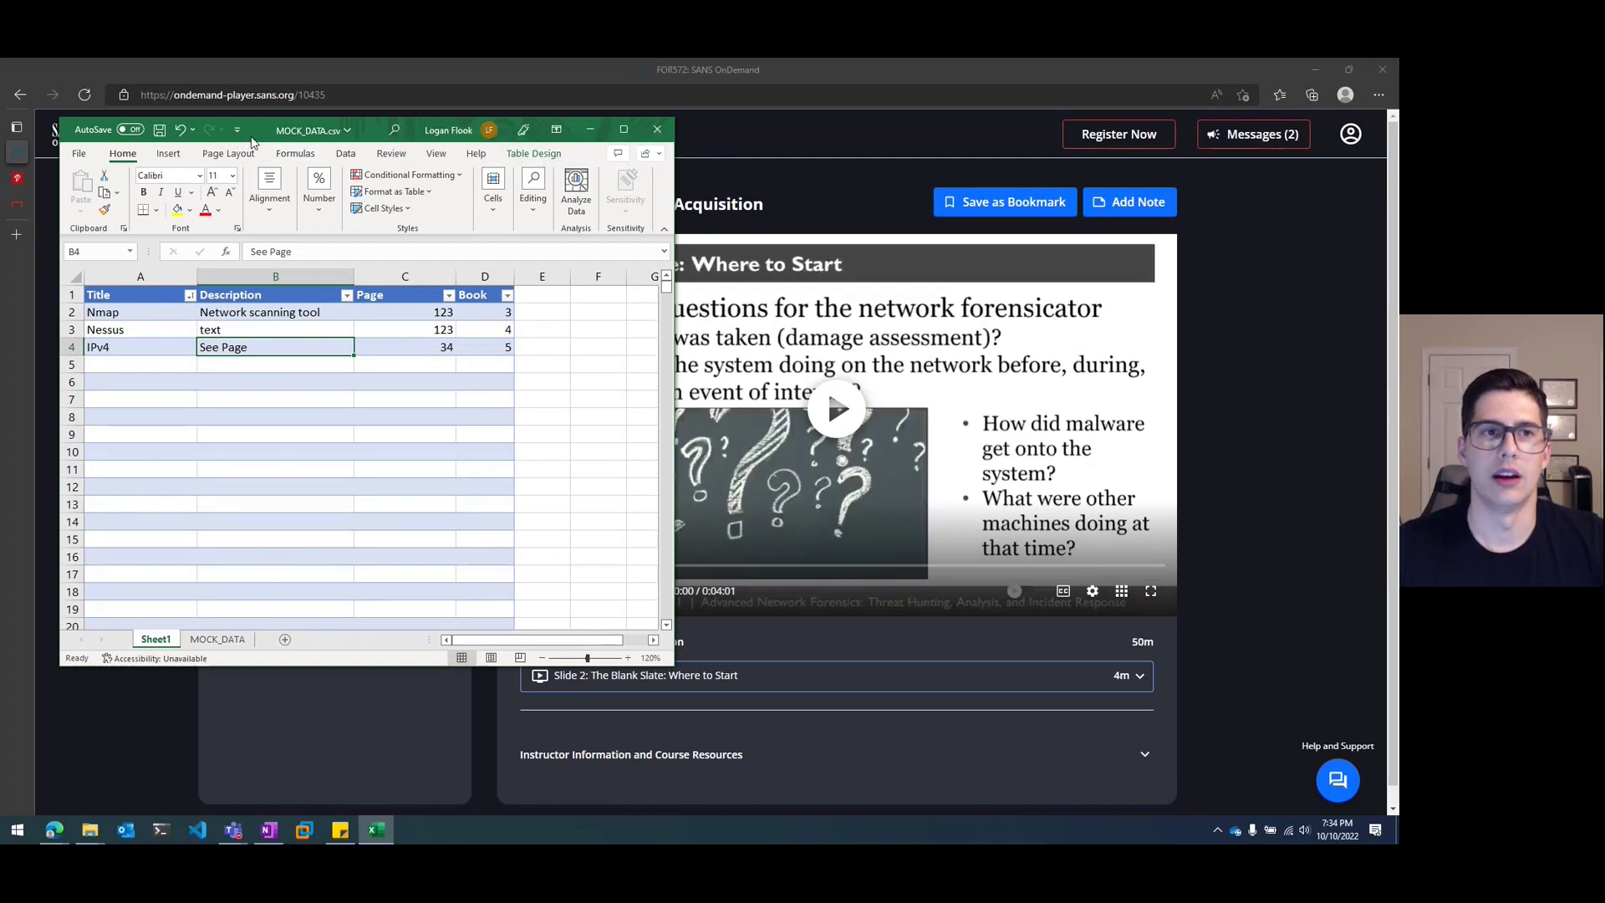
left_click_drag(251, 142, 508, 146)
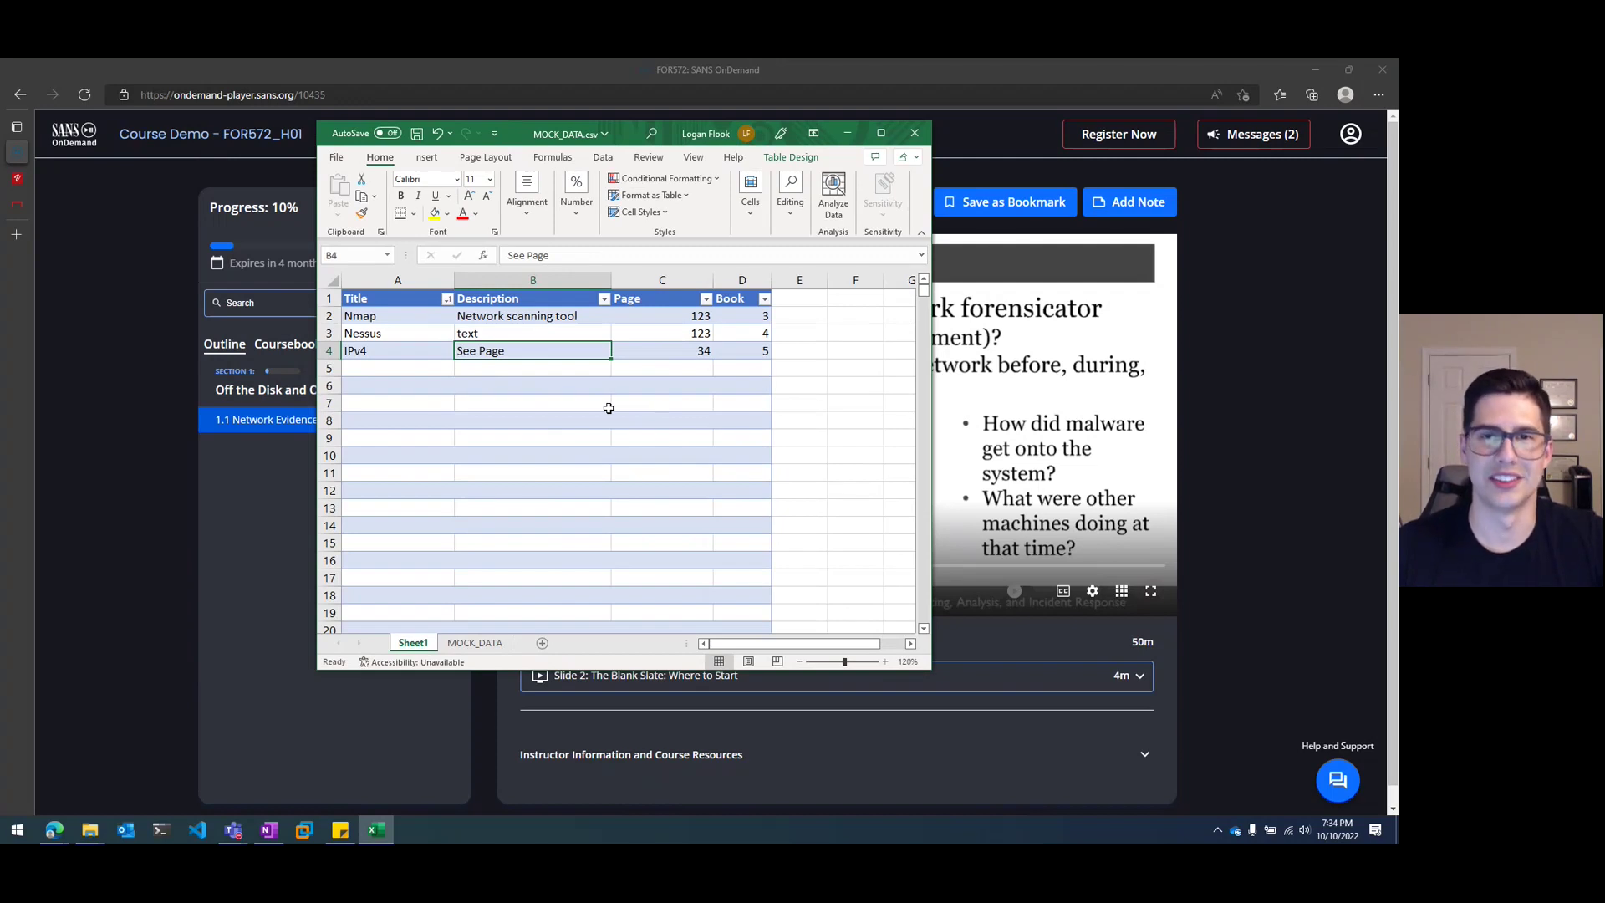
left_click(887, 132)
left_click(176, 789)
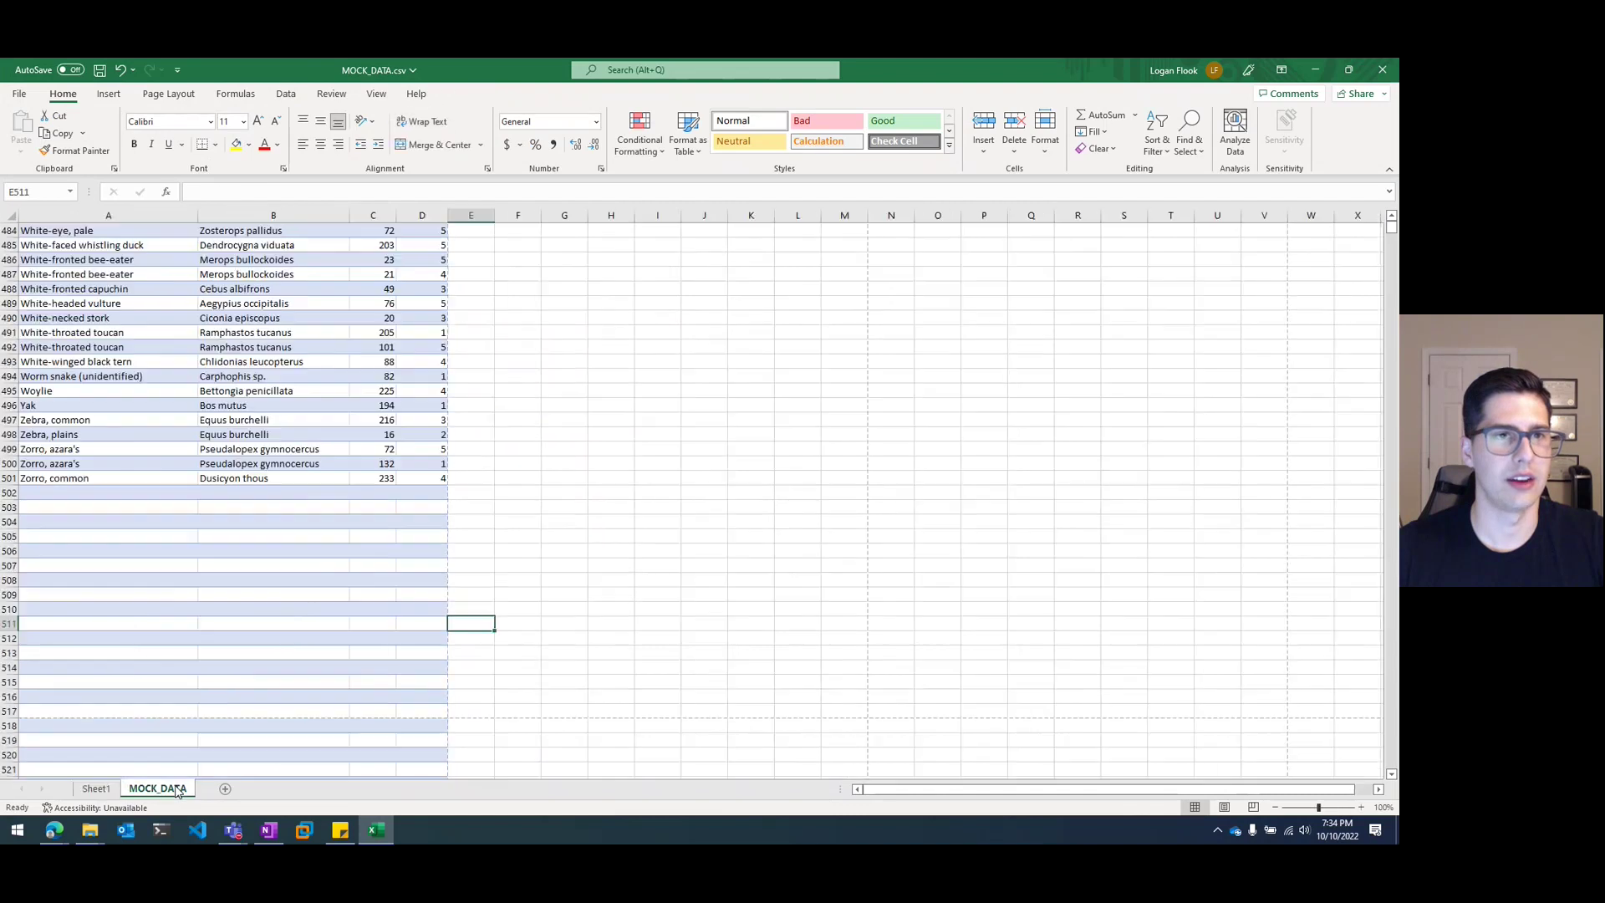
scroll(215, 724, "up", 7)
left_click(470, 653)
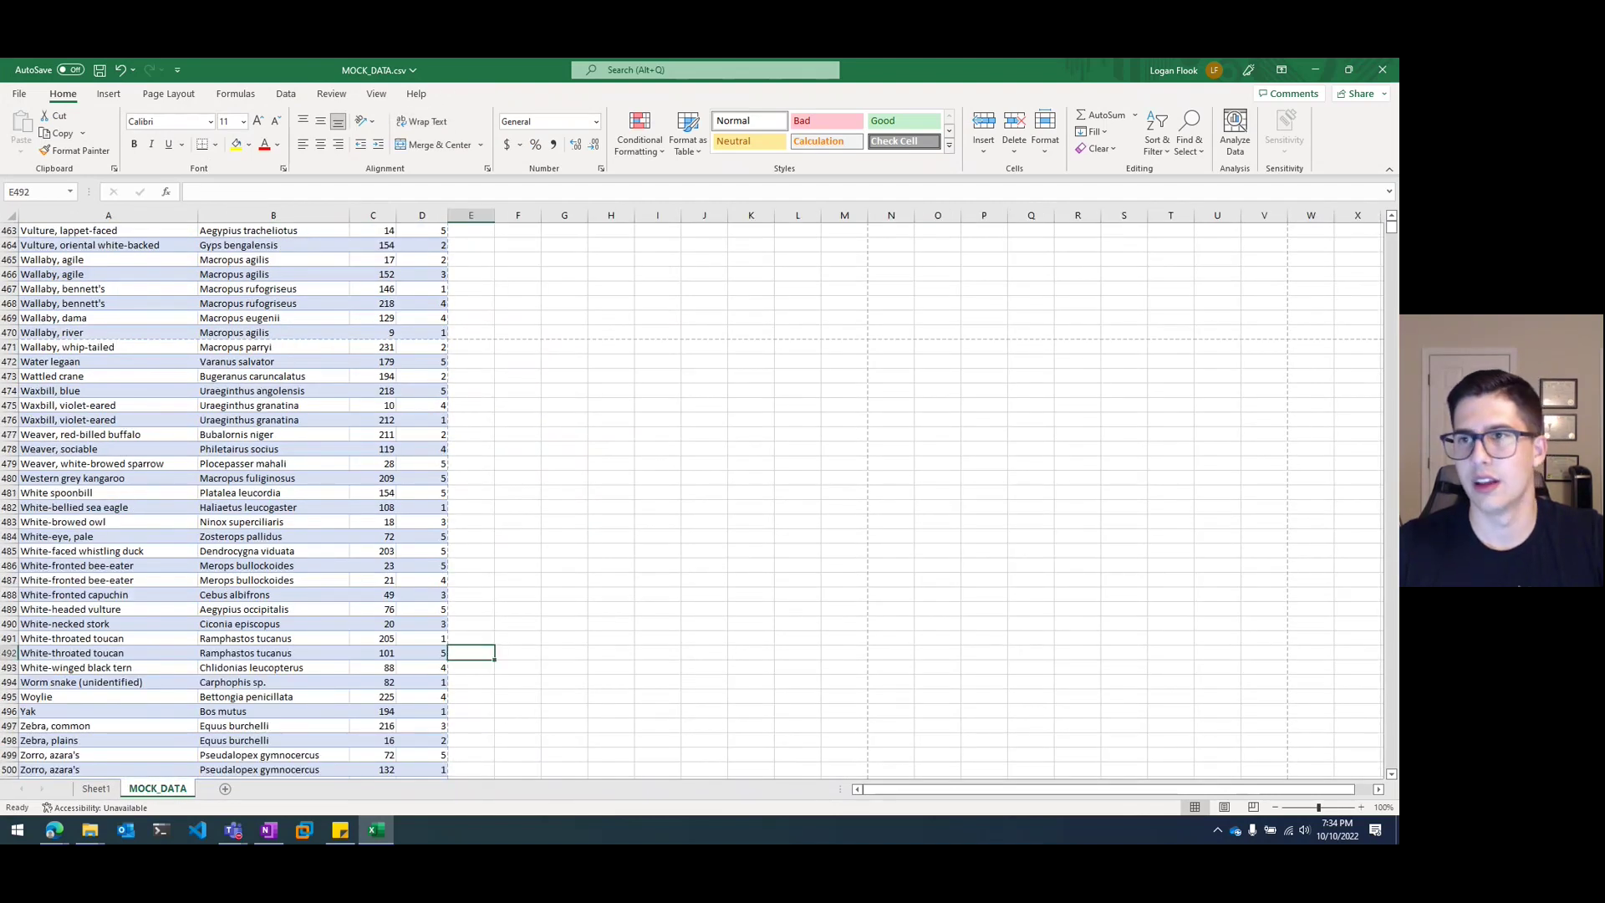
left_click_drag(1392, 234, 1392, 219)
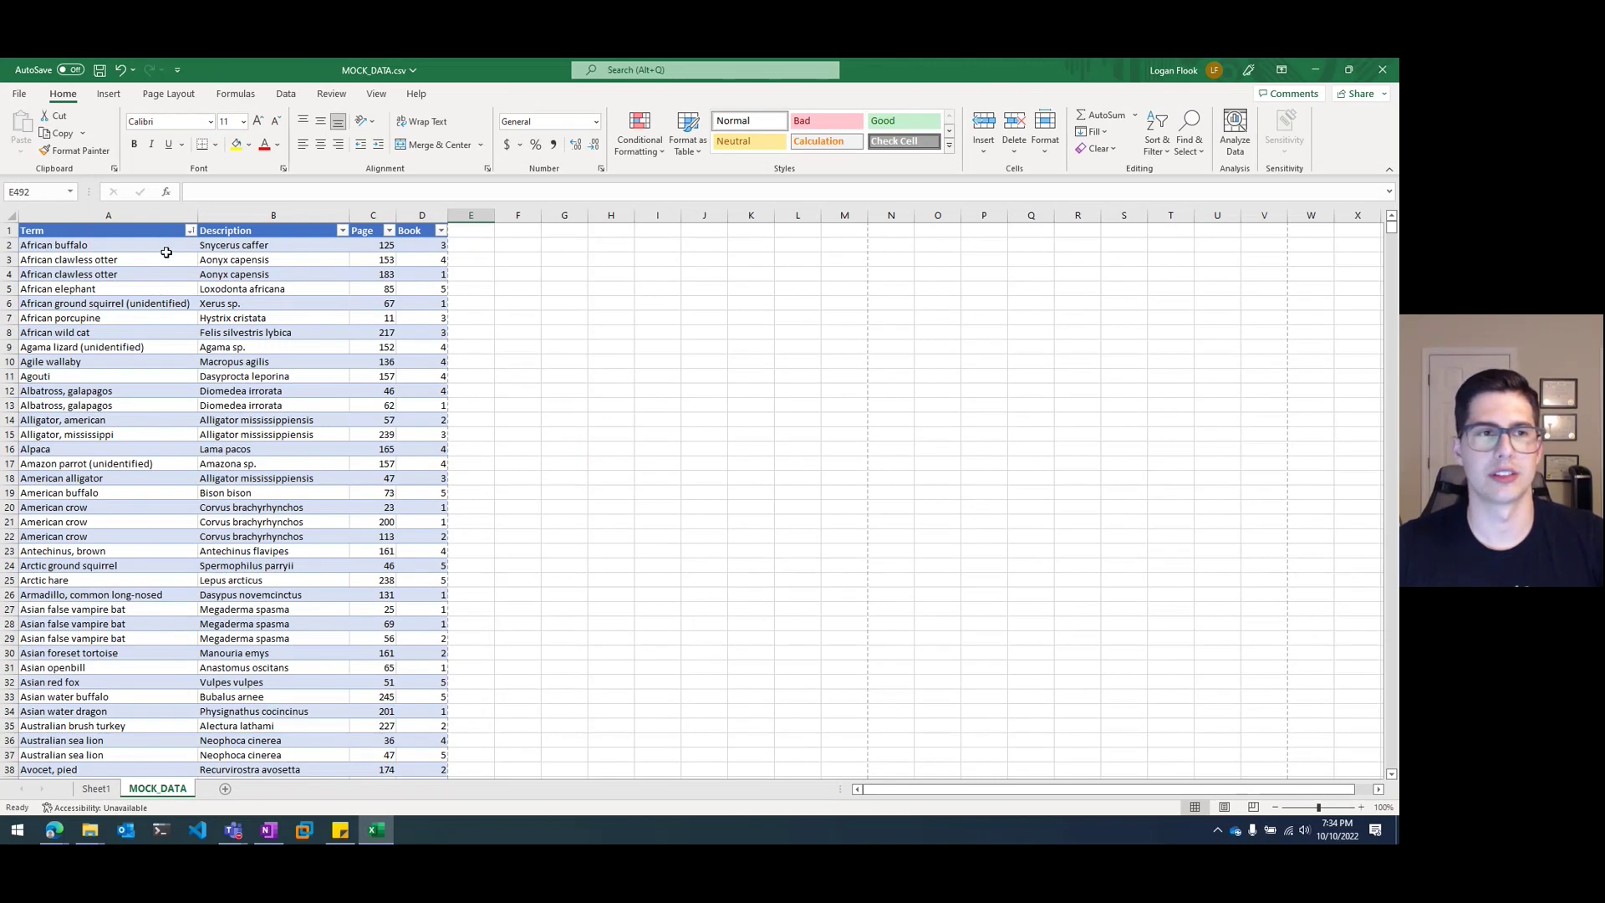
left_click(80, 242)
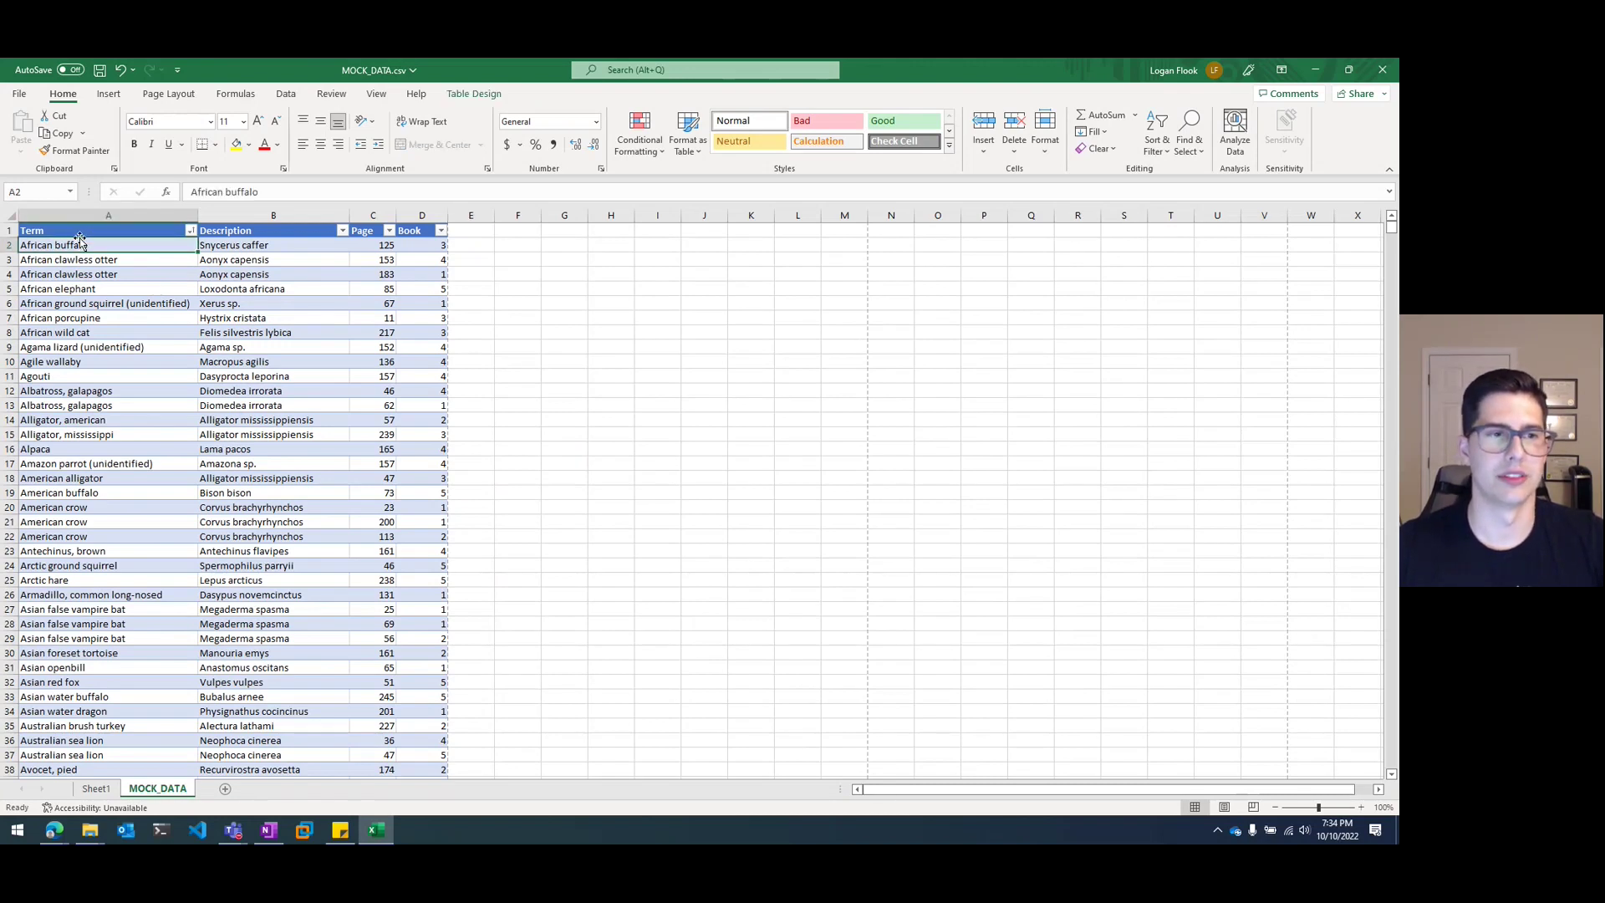
left_click(263, 248)
left_click_drag(263, 248, 269, 539)
left_click(269, 539)
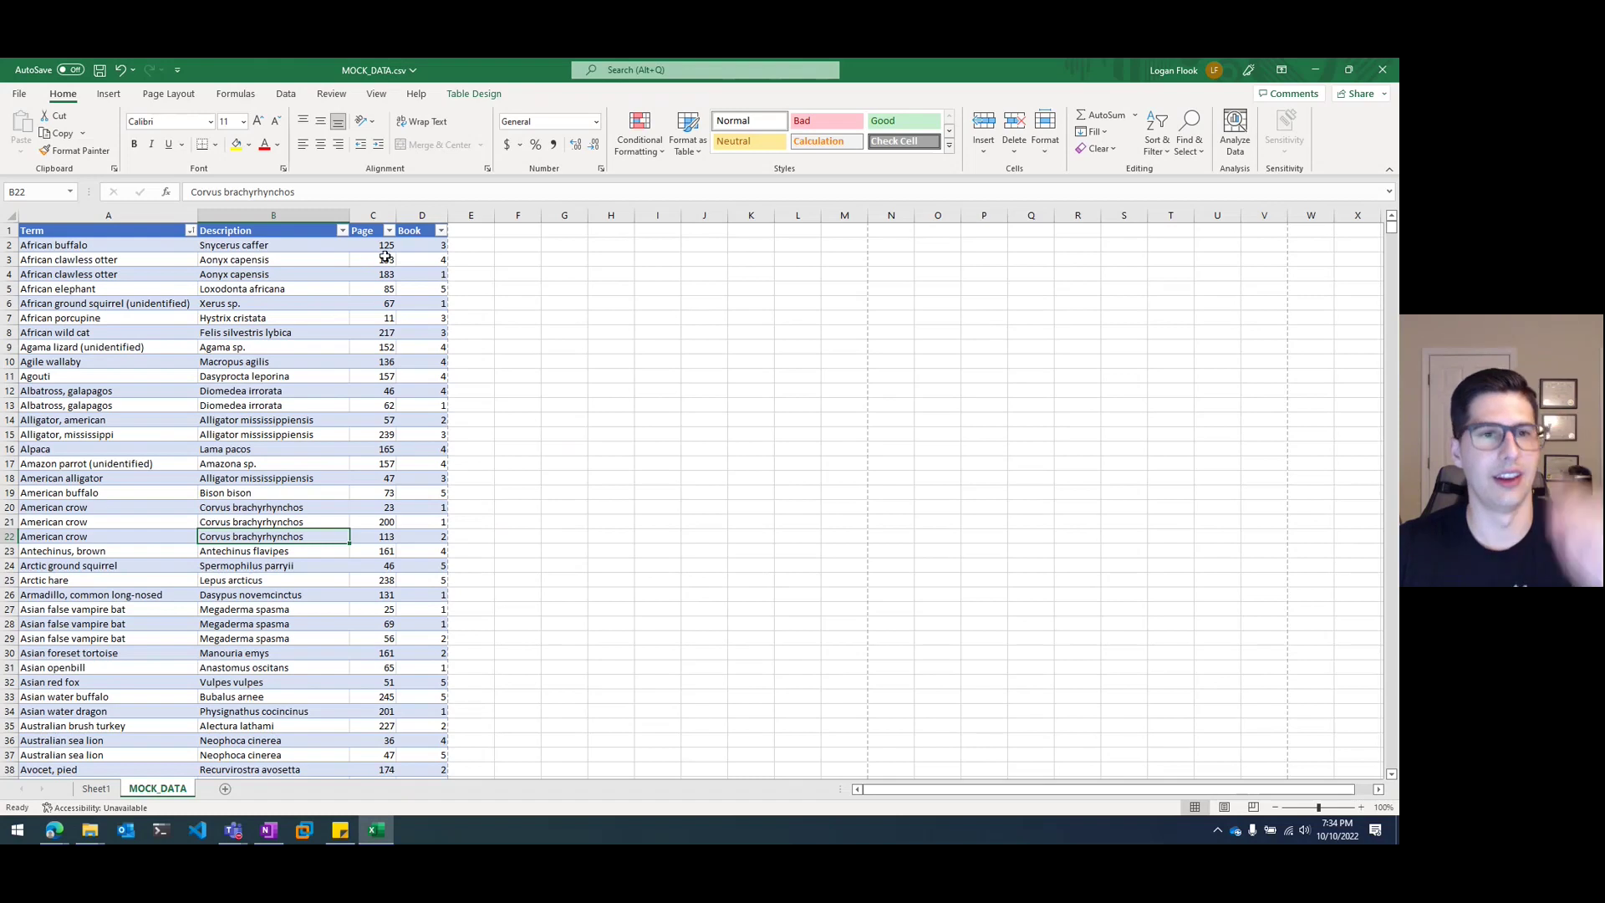
left_click(407, 260)
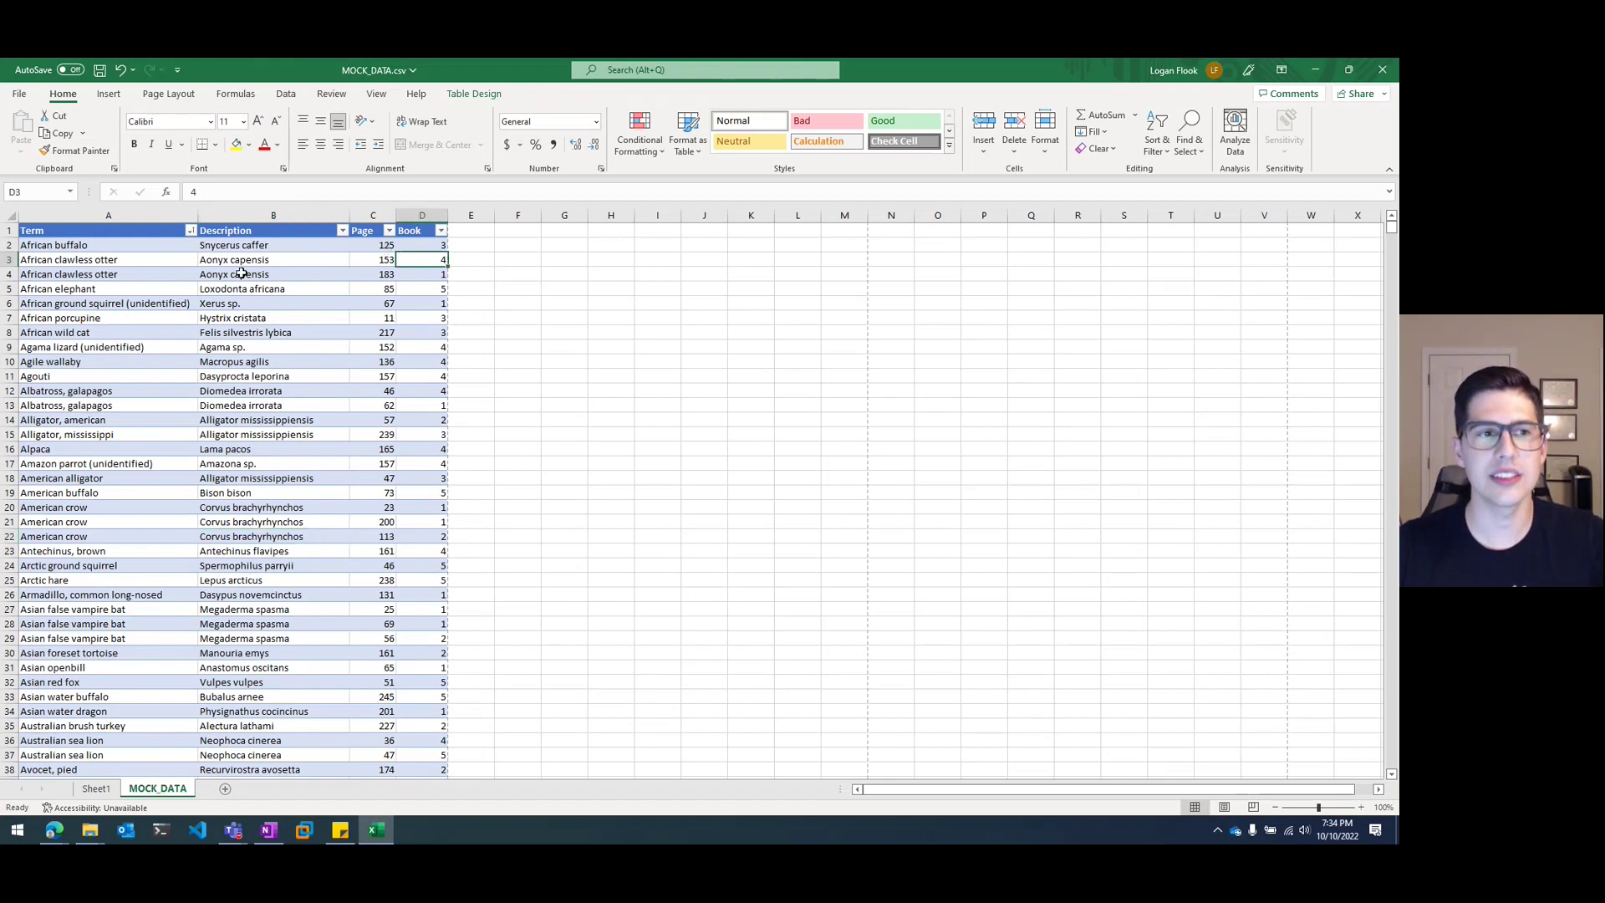
scroll(393, 349, "down", 8)
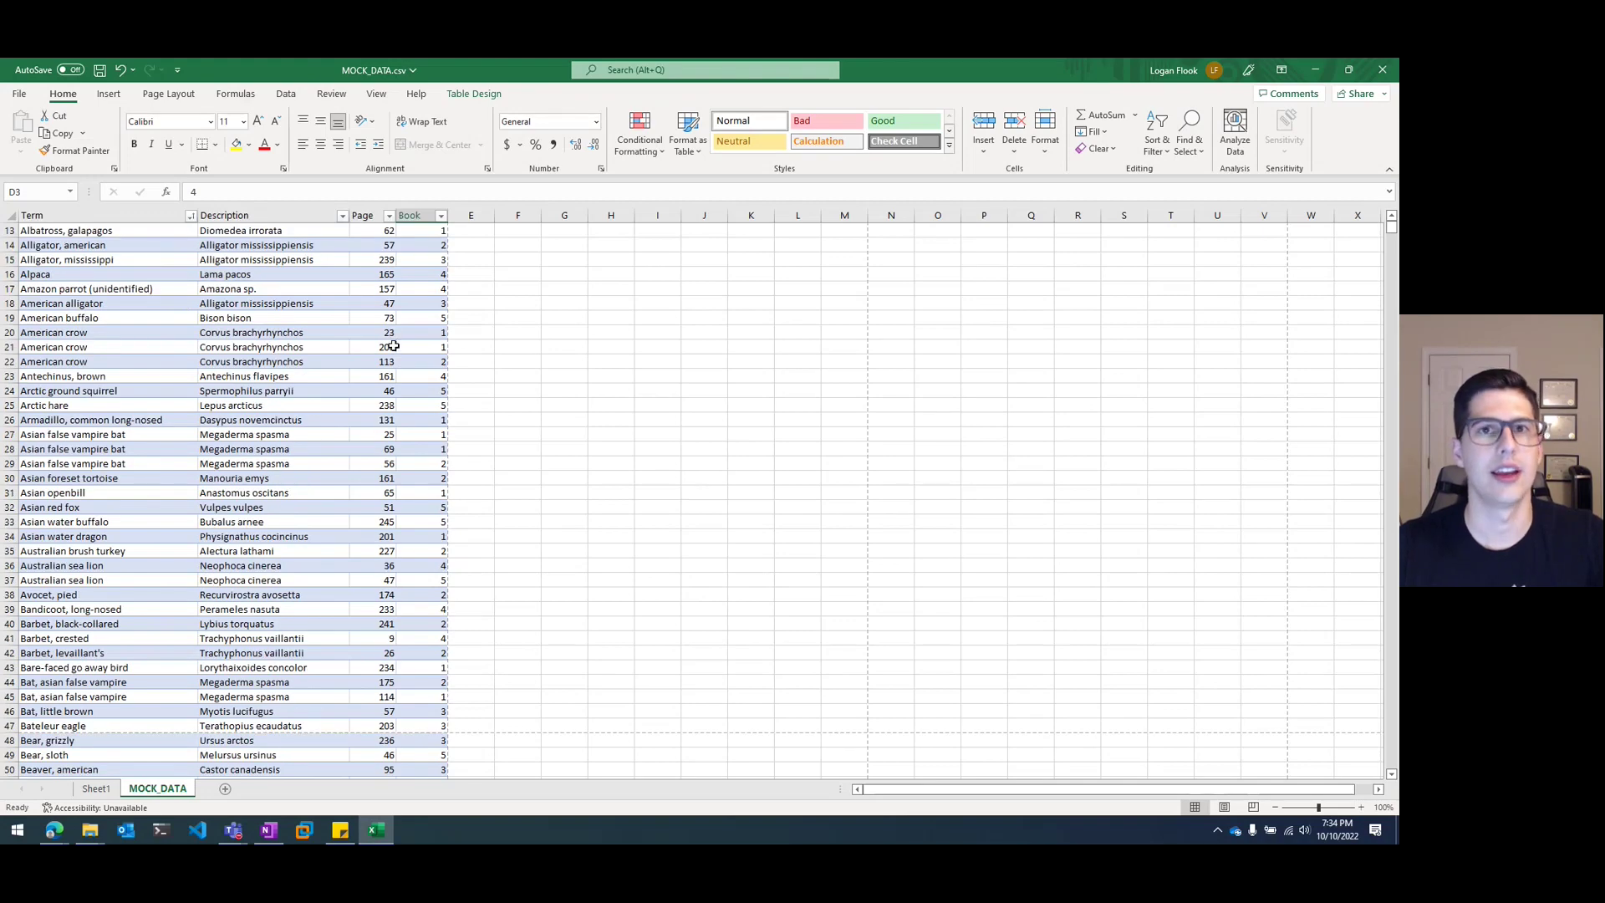
scroll(393, 349, "down", 3)
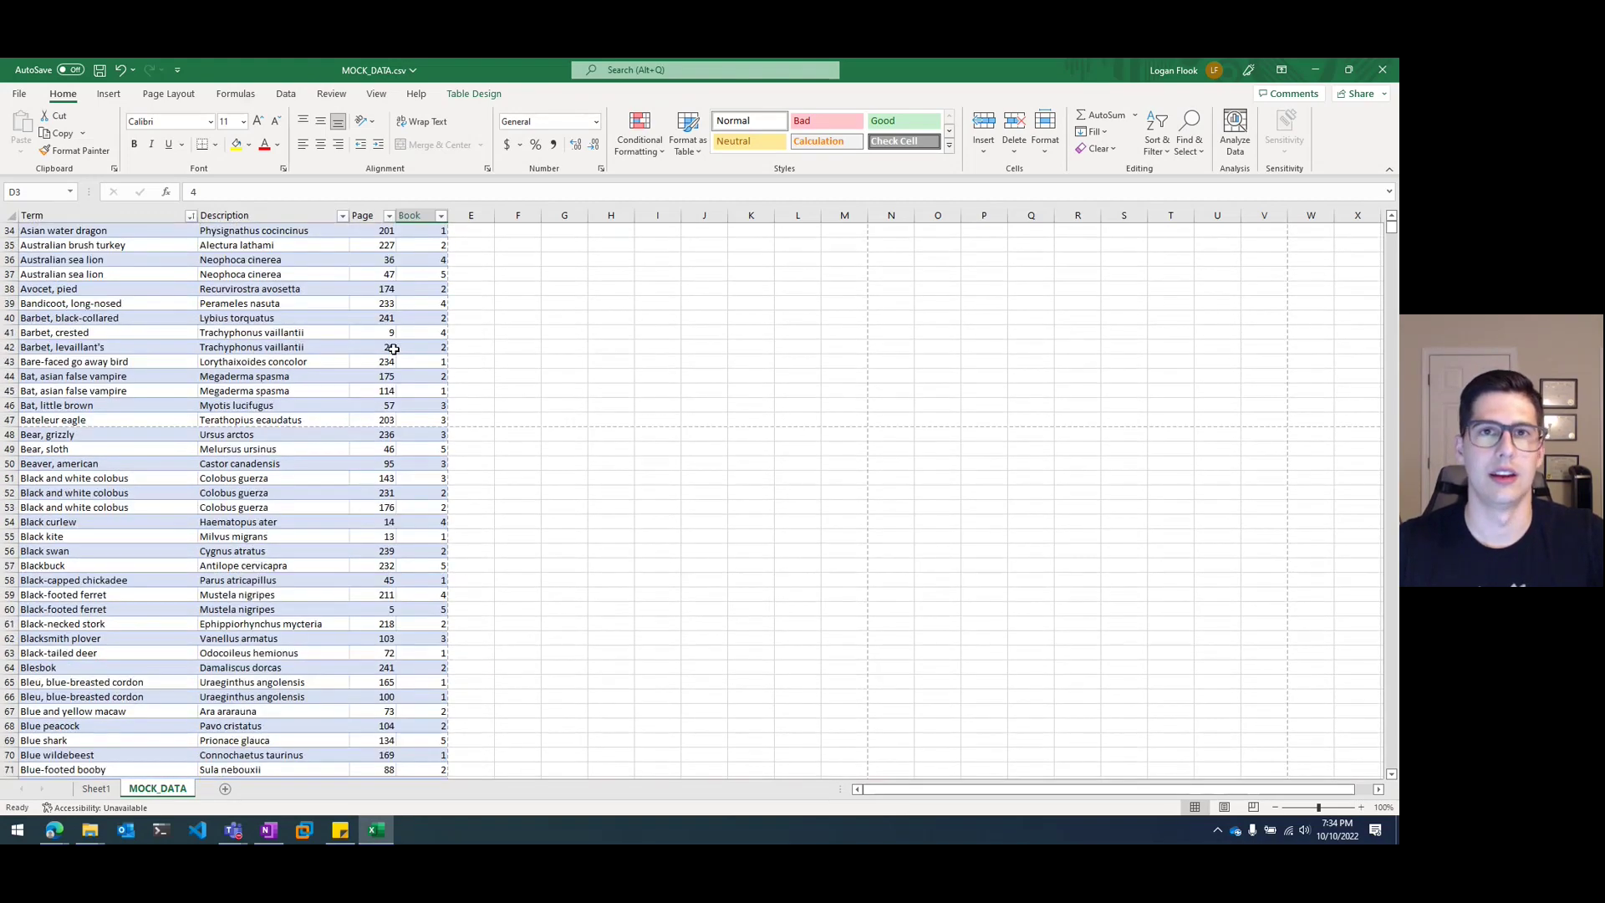
scroll(393, 349, "down", 2)
scroll(393, 348, "down", 11)
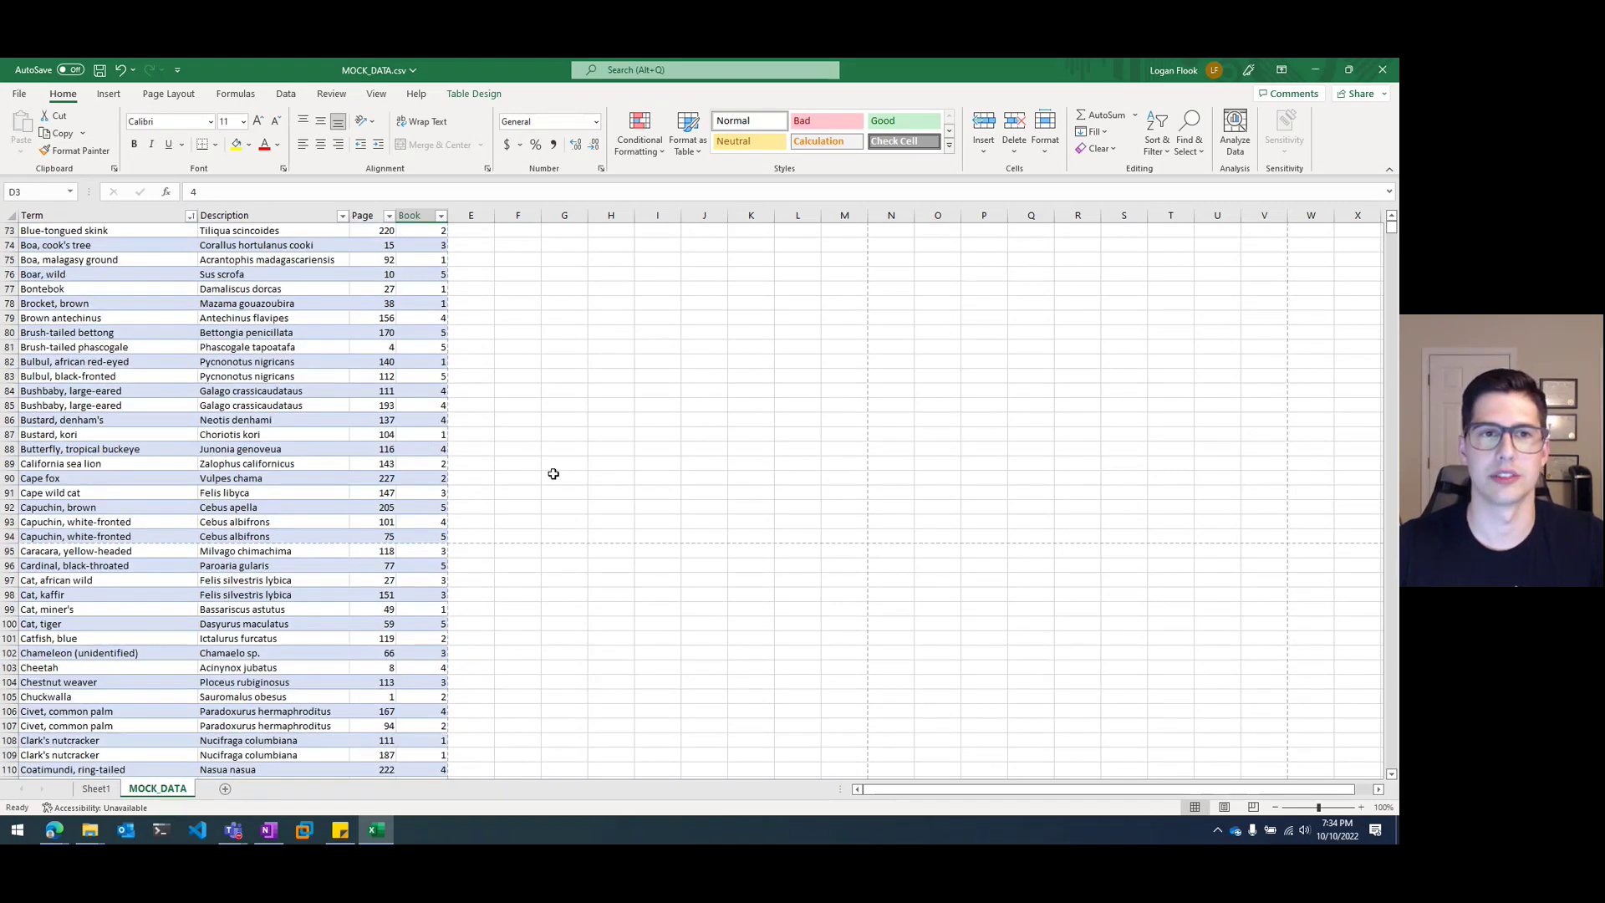
scroll(554, 474, "up", 20)
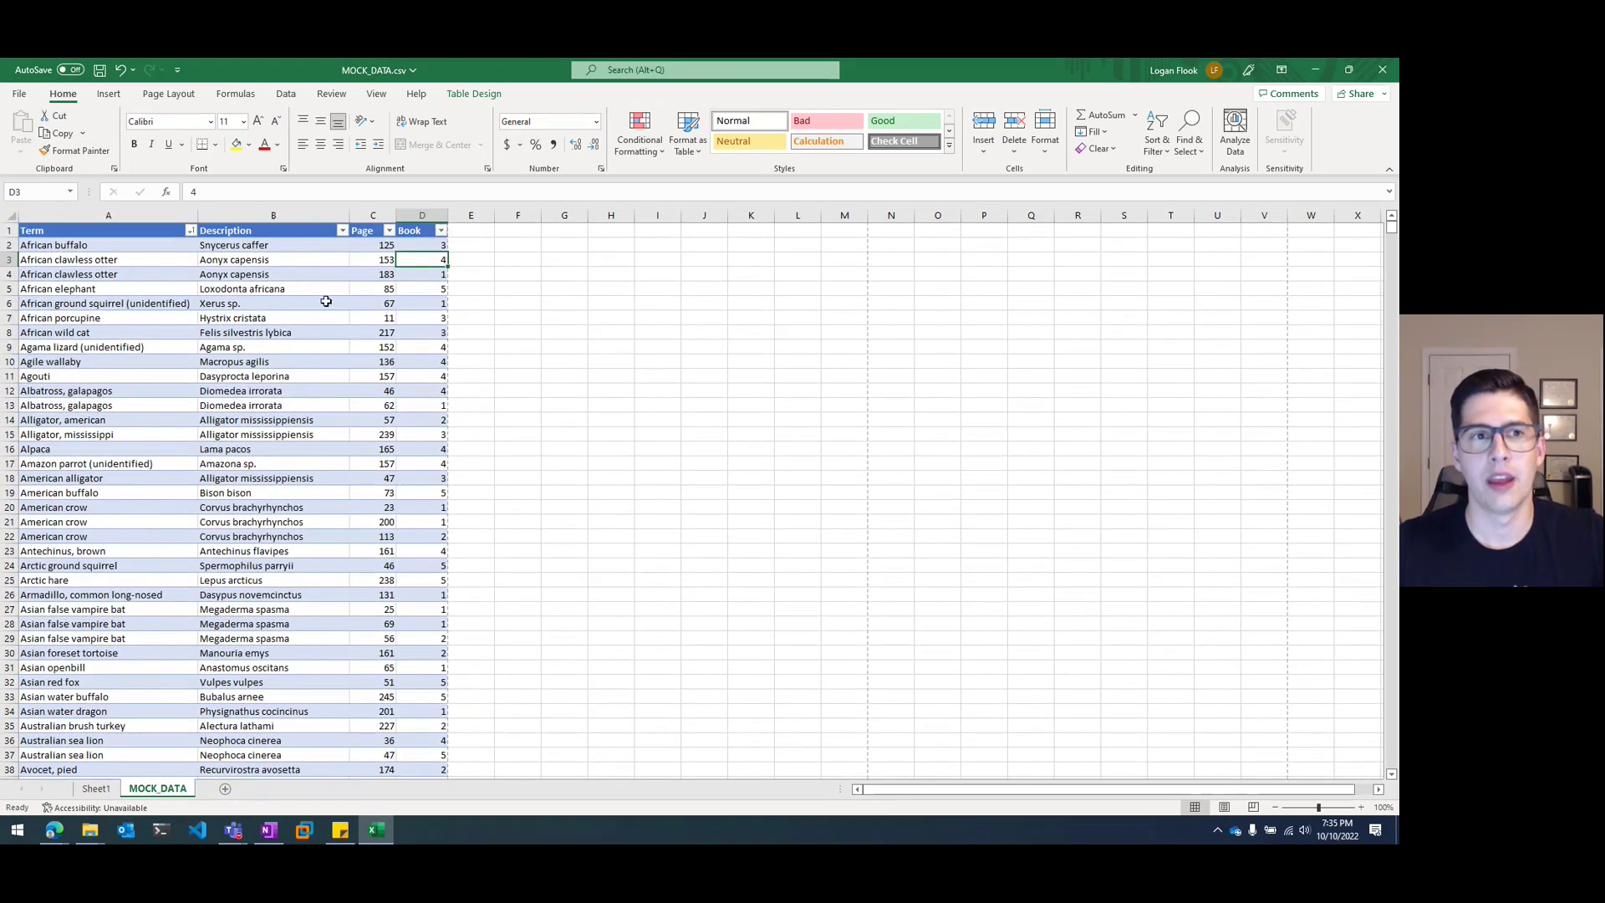
left_click(148, 243)
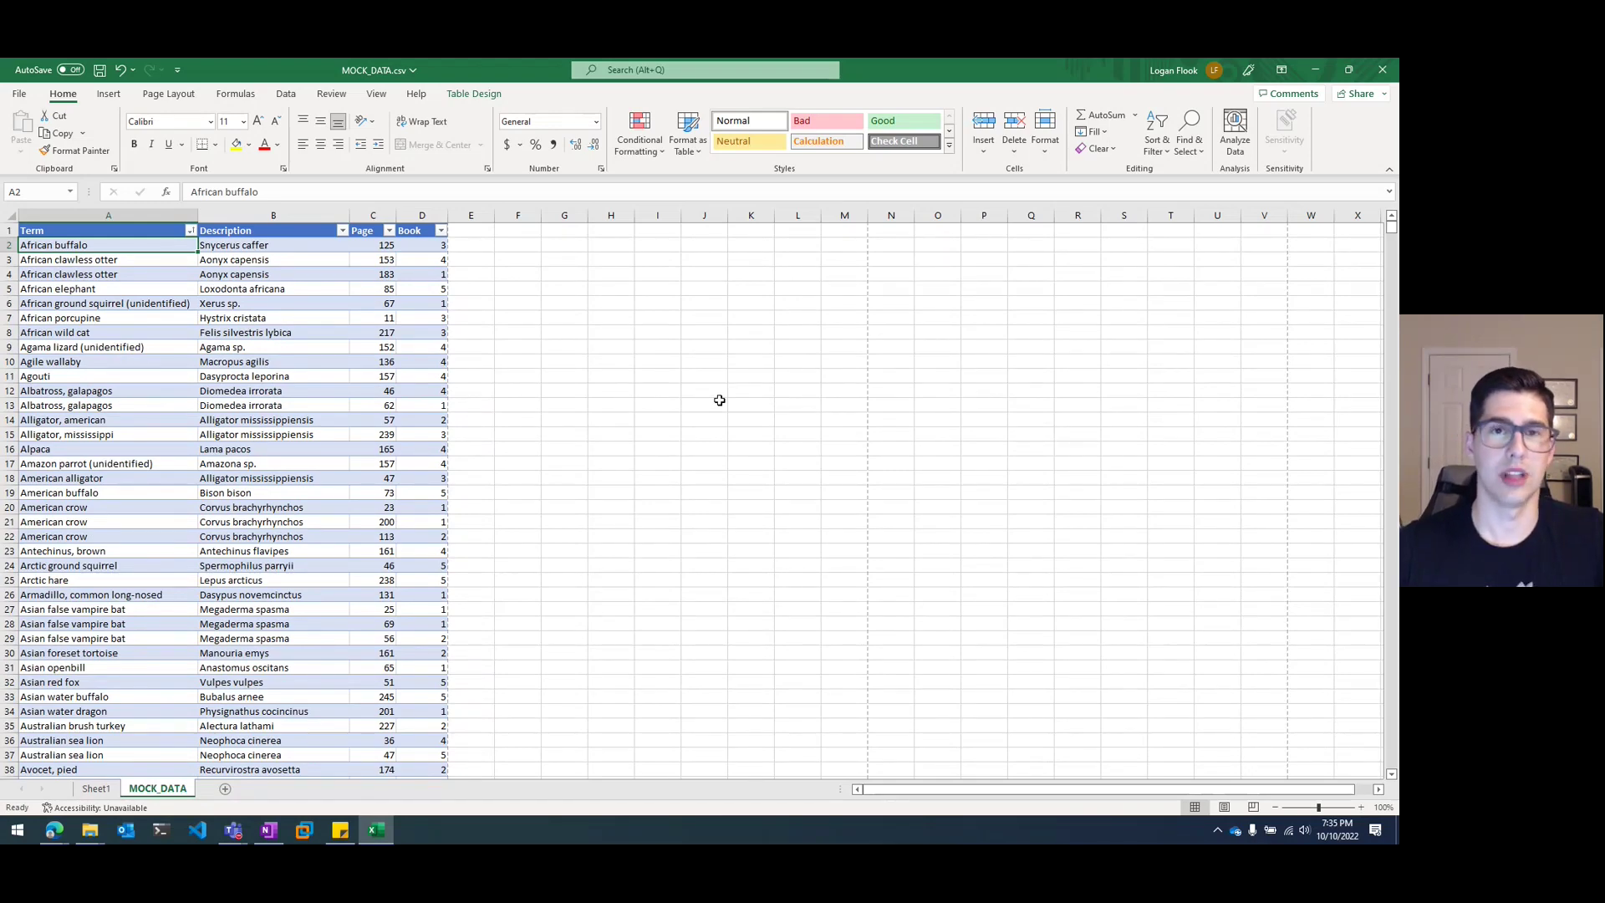
left_click(611, 449)
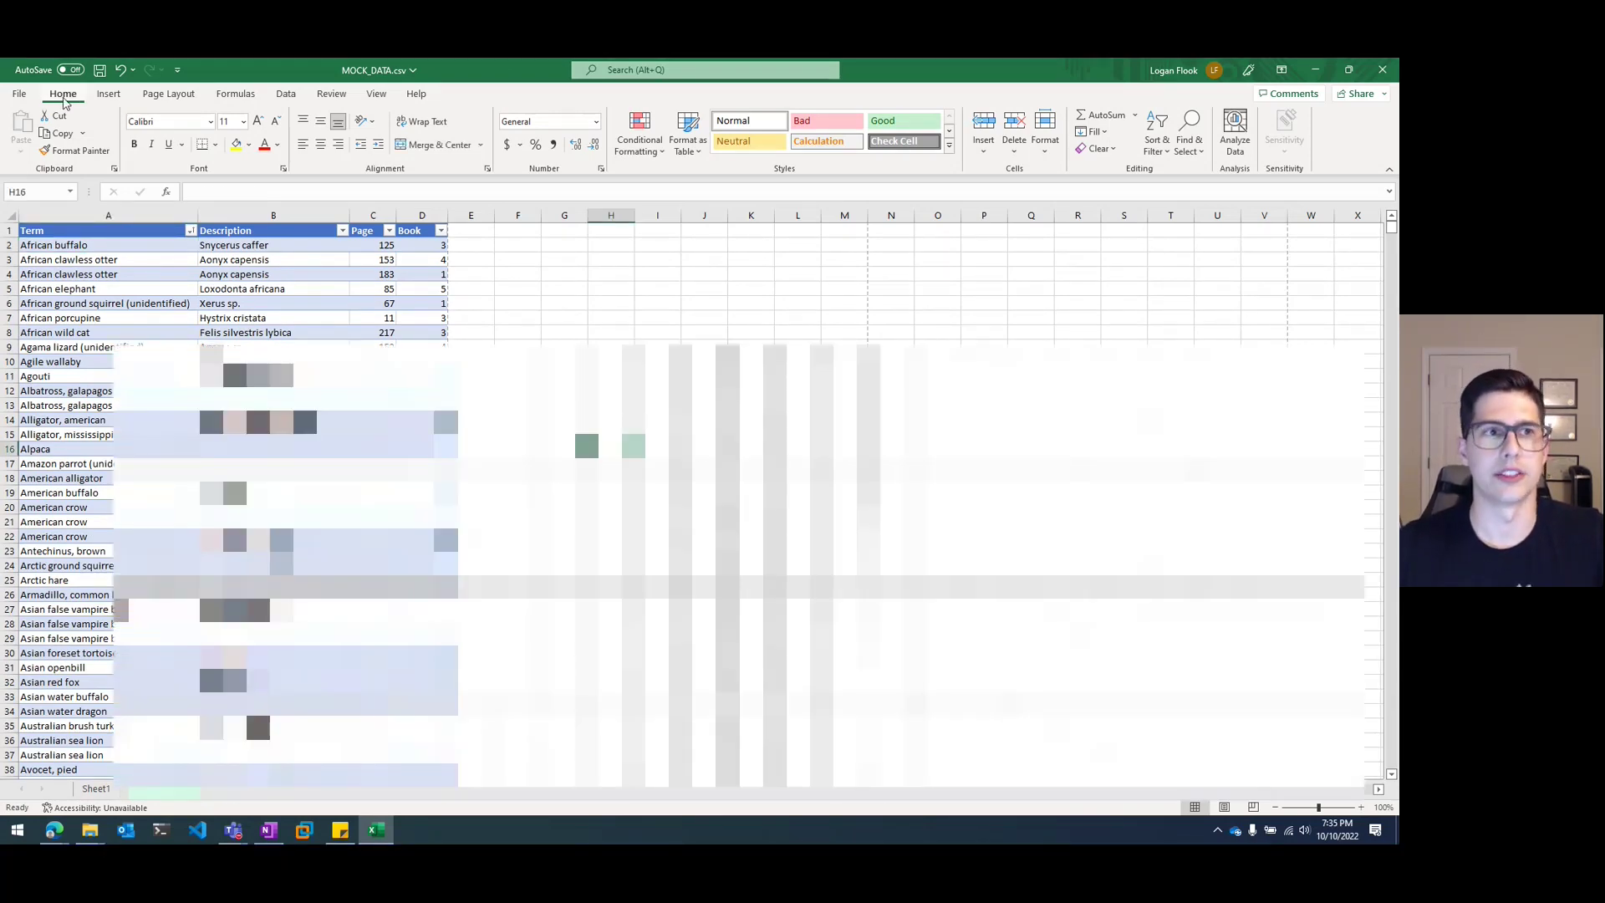
left_click(18, 93)
left_click(55, 319)
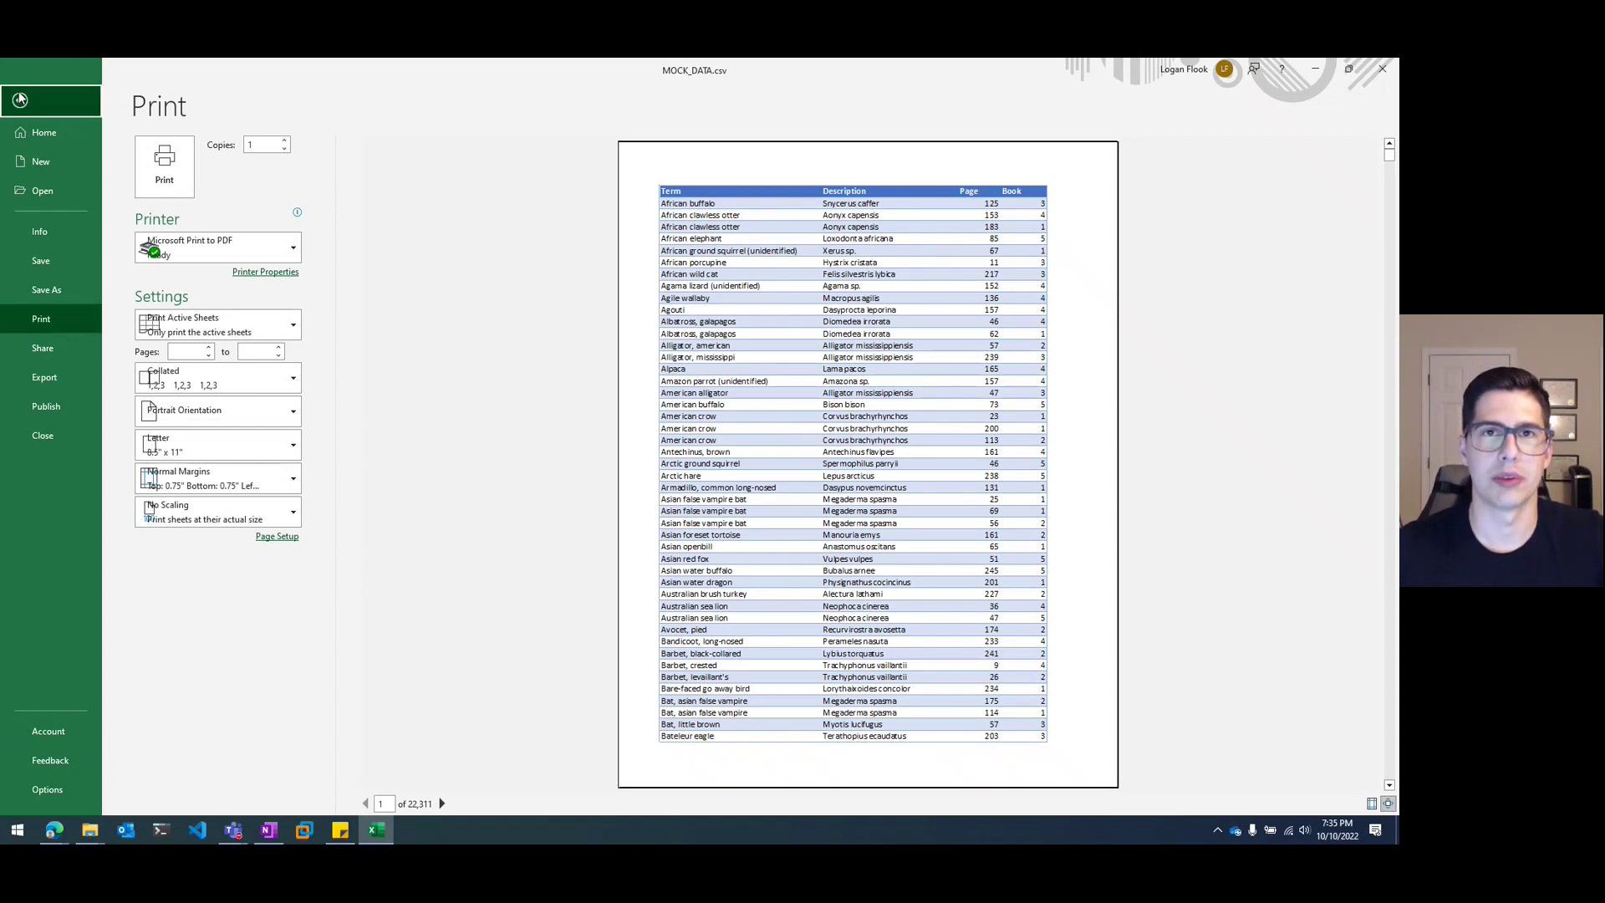
- Exit the print preview and switch to the Voltaire indexing site
left_click(20, 99)
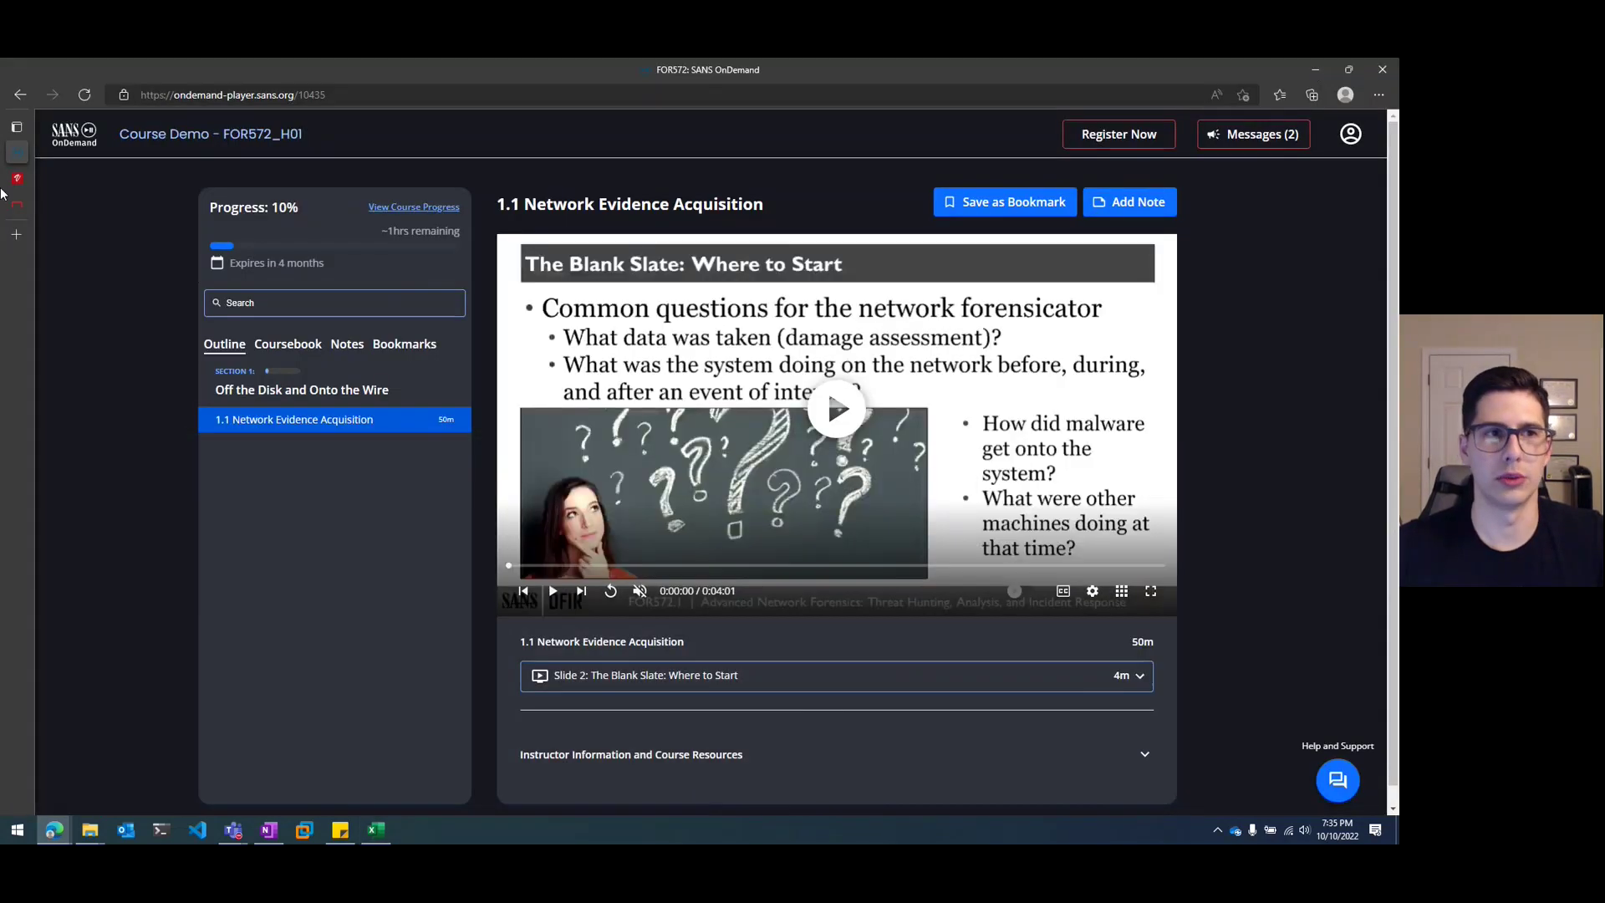
mouse_move(4, 194)
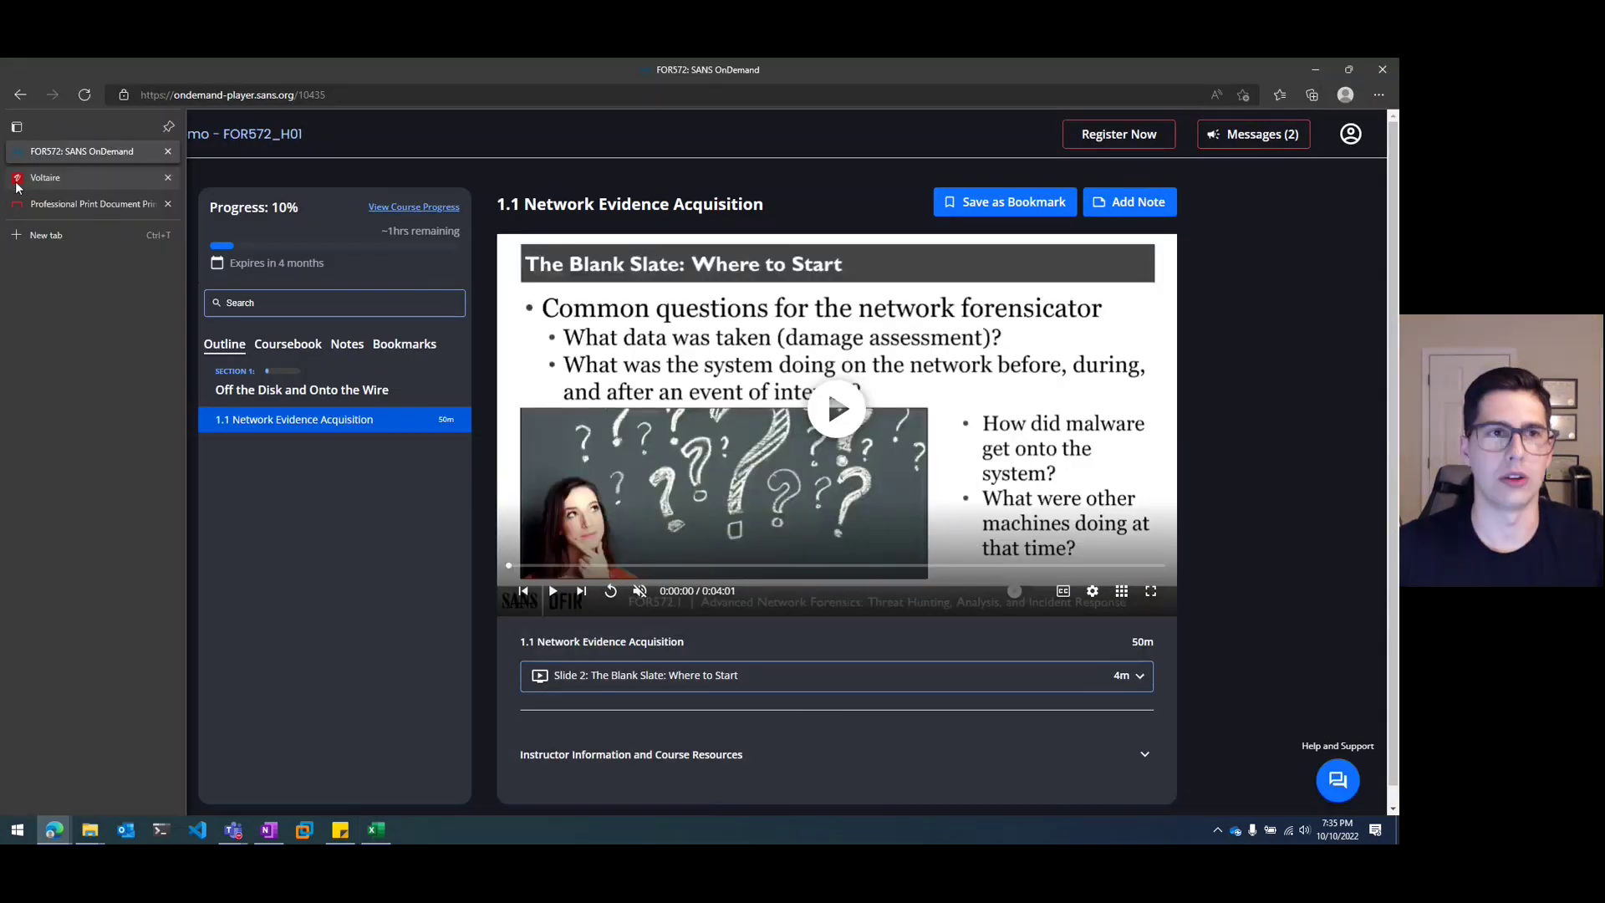
left_click(66, 178)
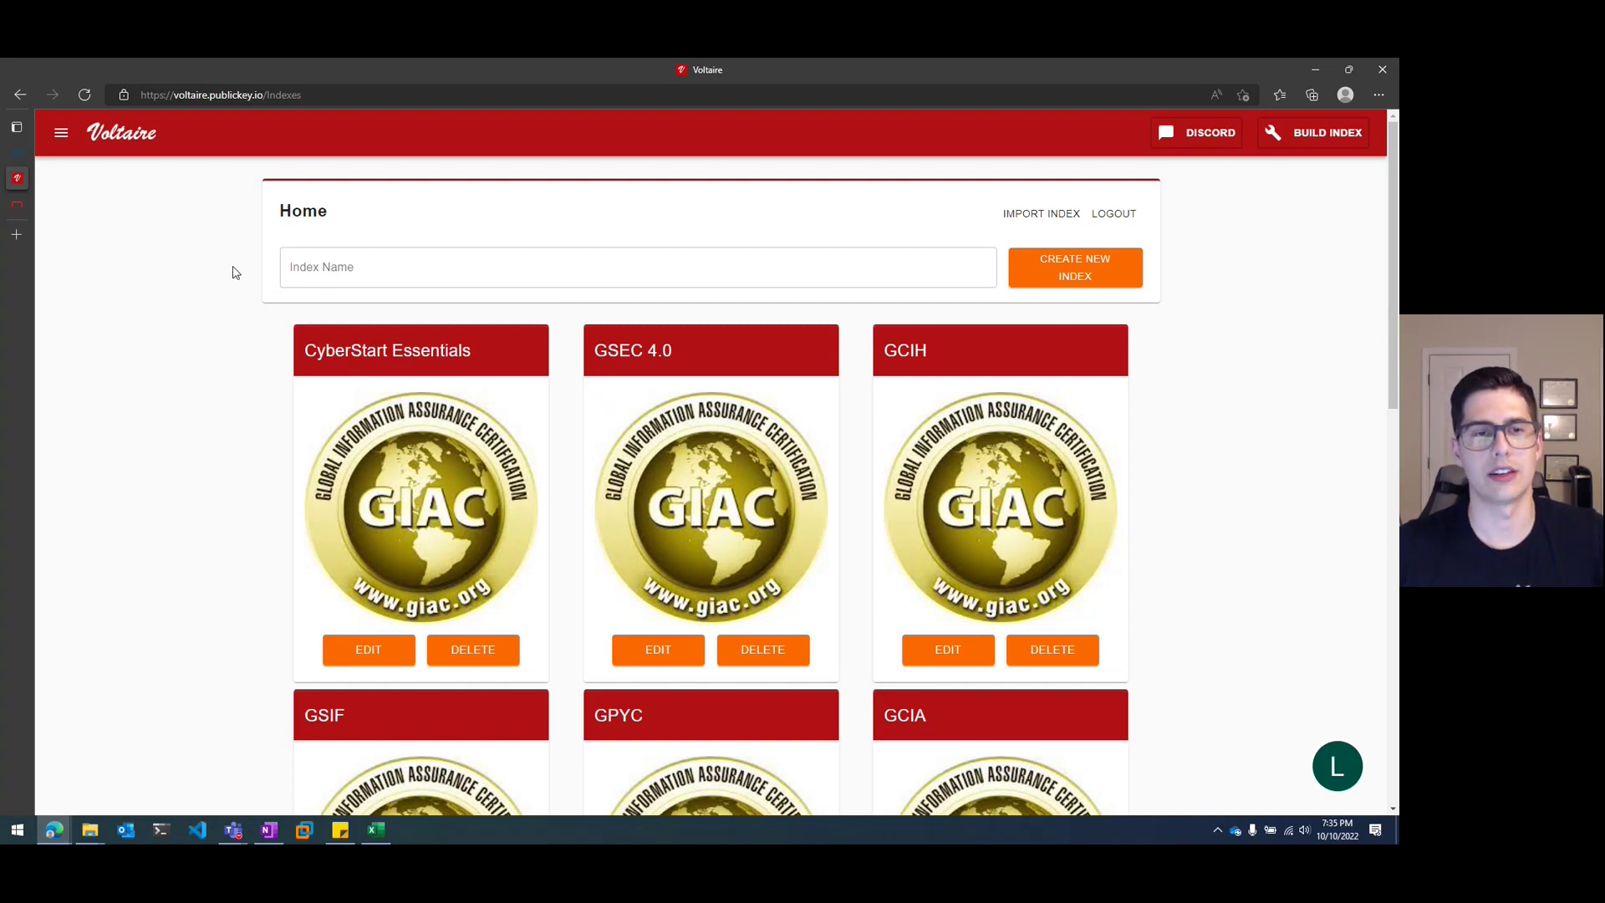
- Create a new Voltaire index named 'Example'
left_click(817, 276)
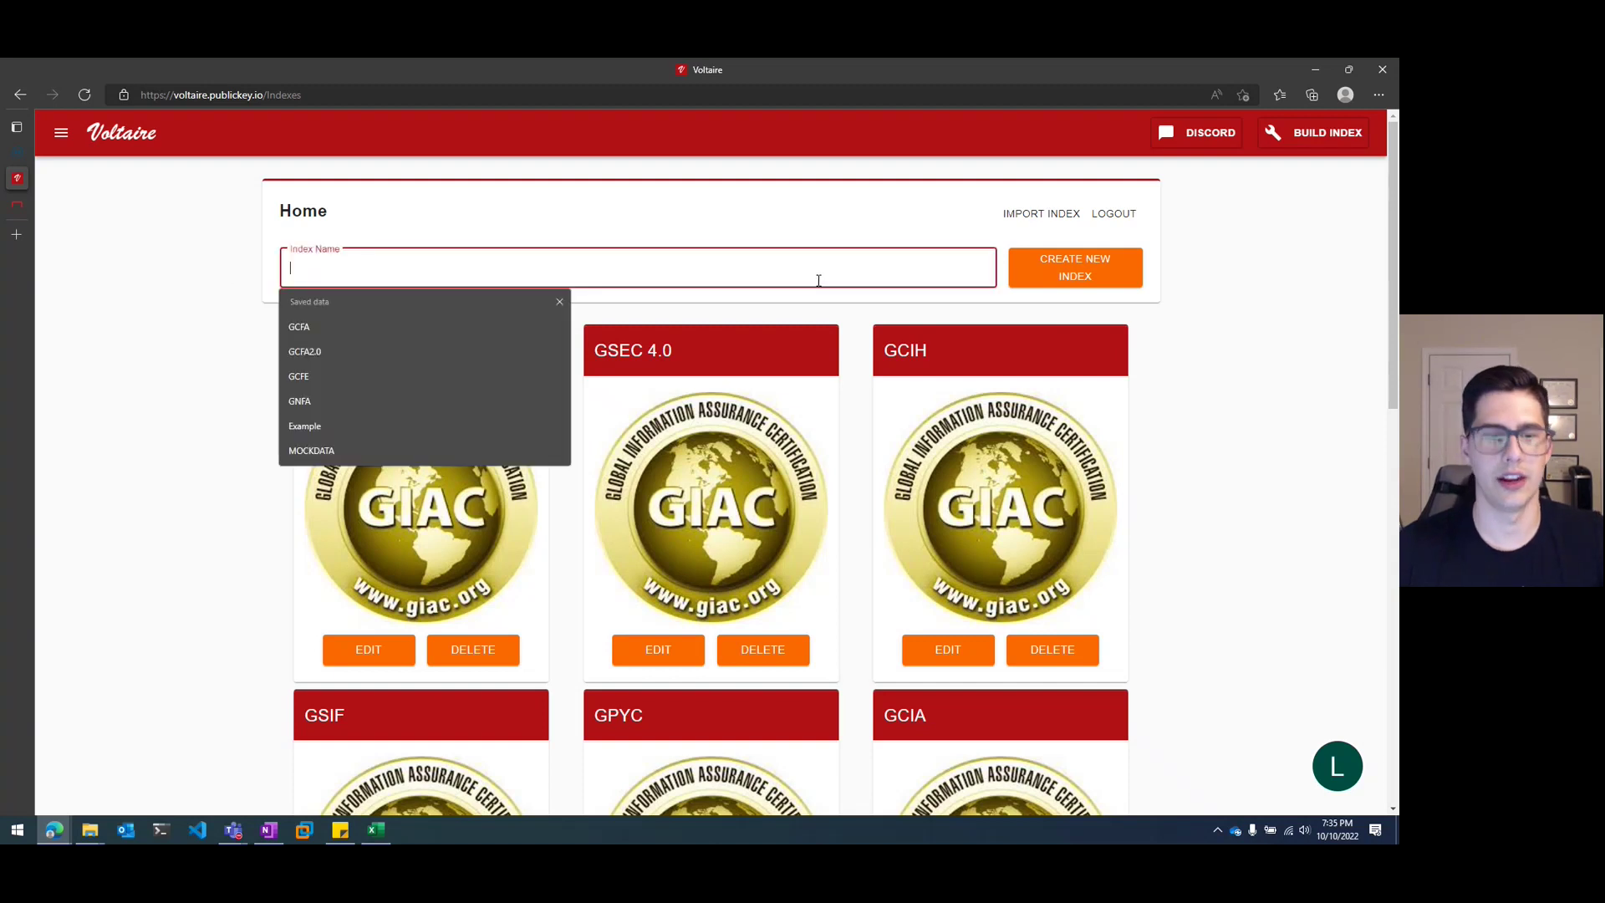
type("Exam")
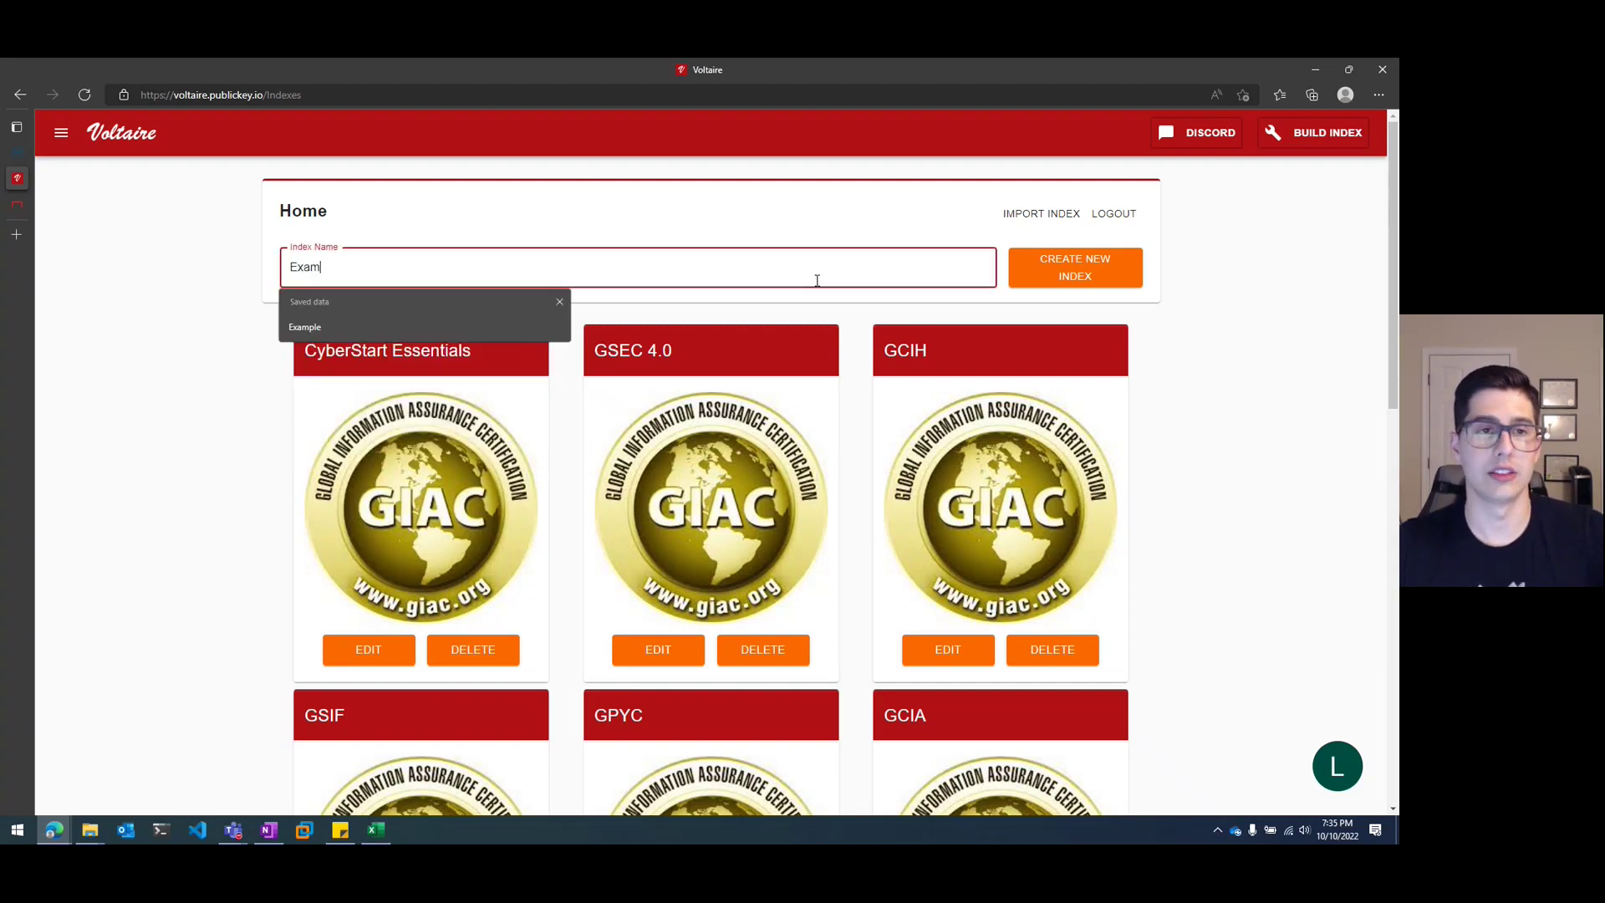
type("ple")
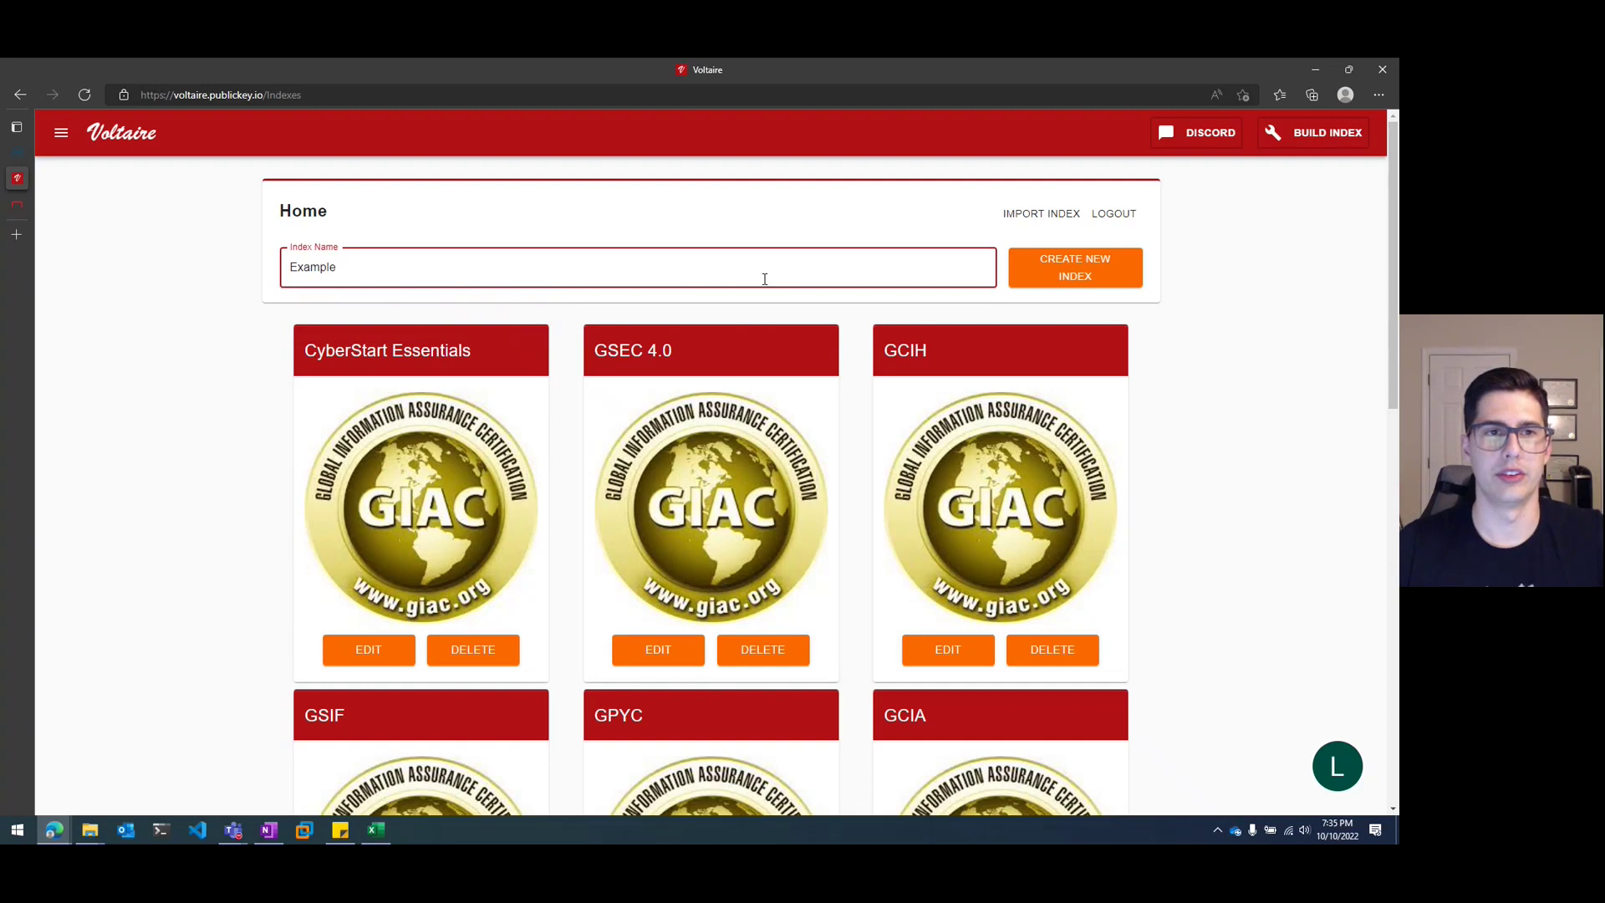
left_click(1033, 281)
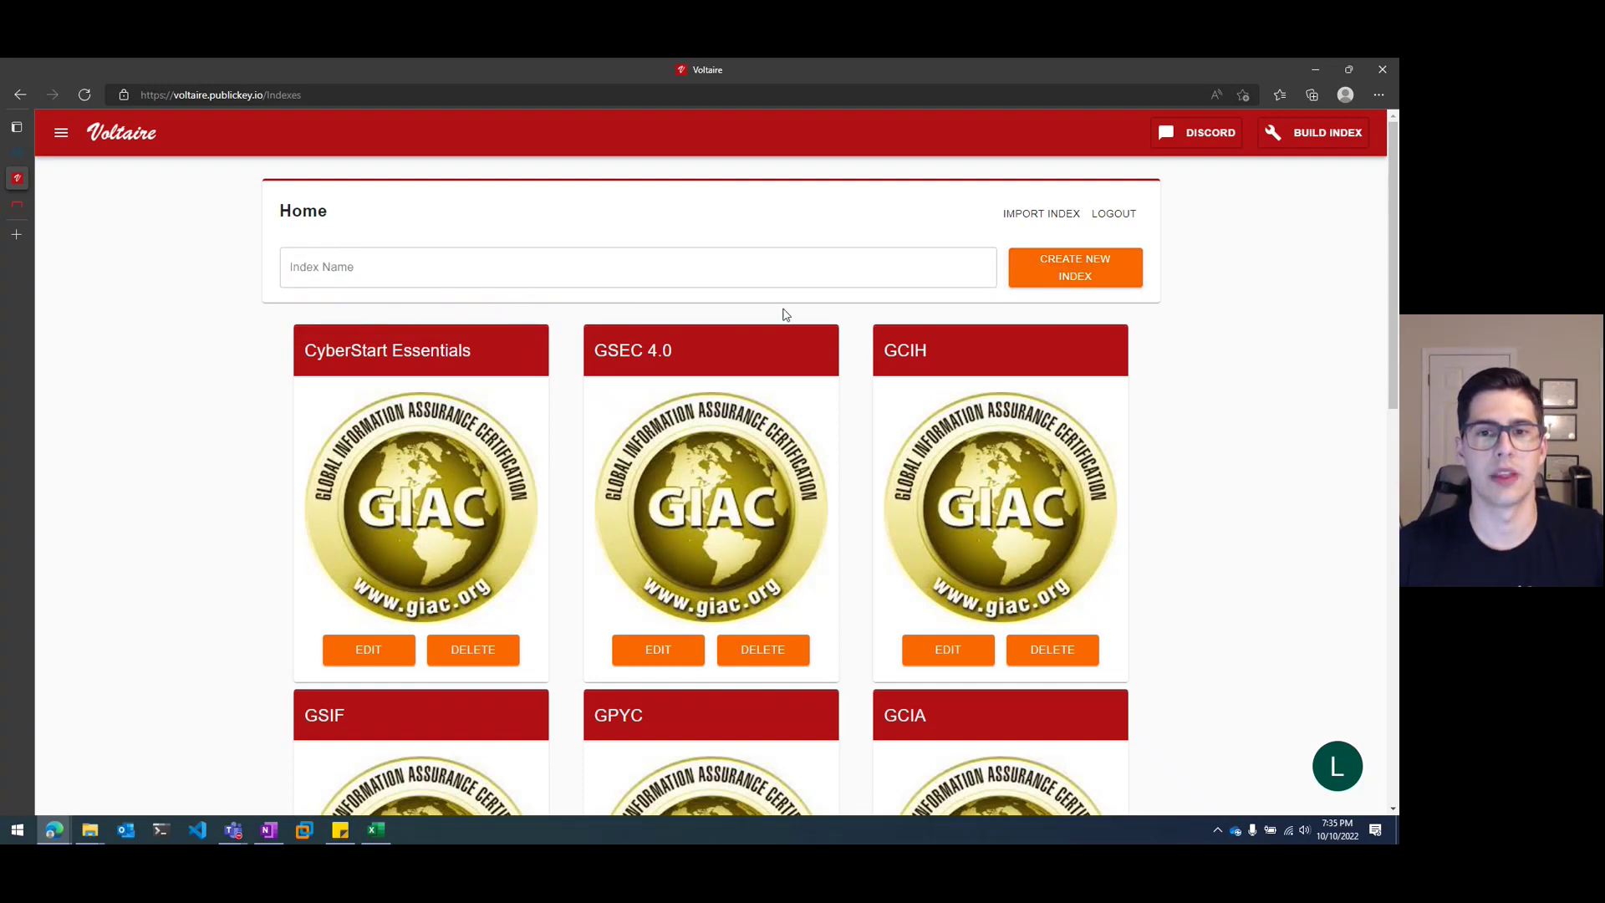
- Delete the duplicate Example index and the MOCK DATA index
scroll(786, 314, "down", 10)
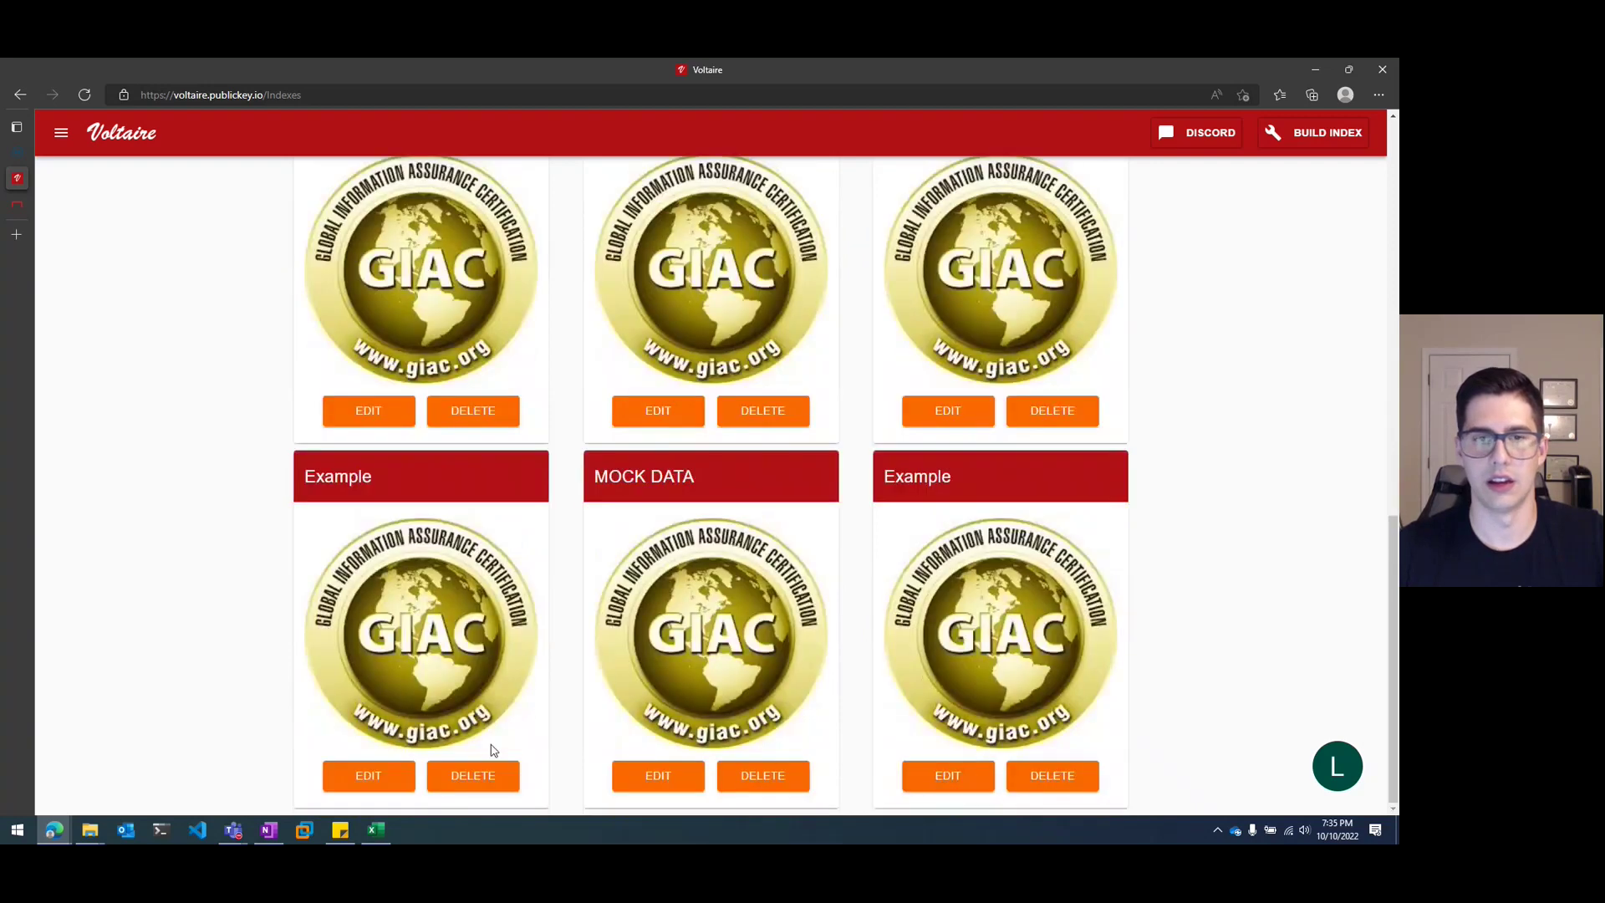
left_click(492, 779)
left_click(601, 511)
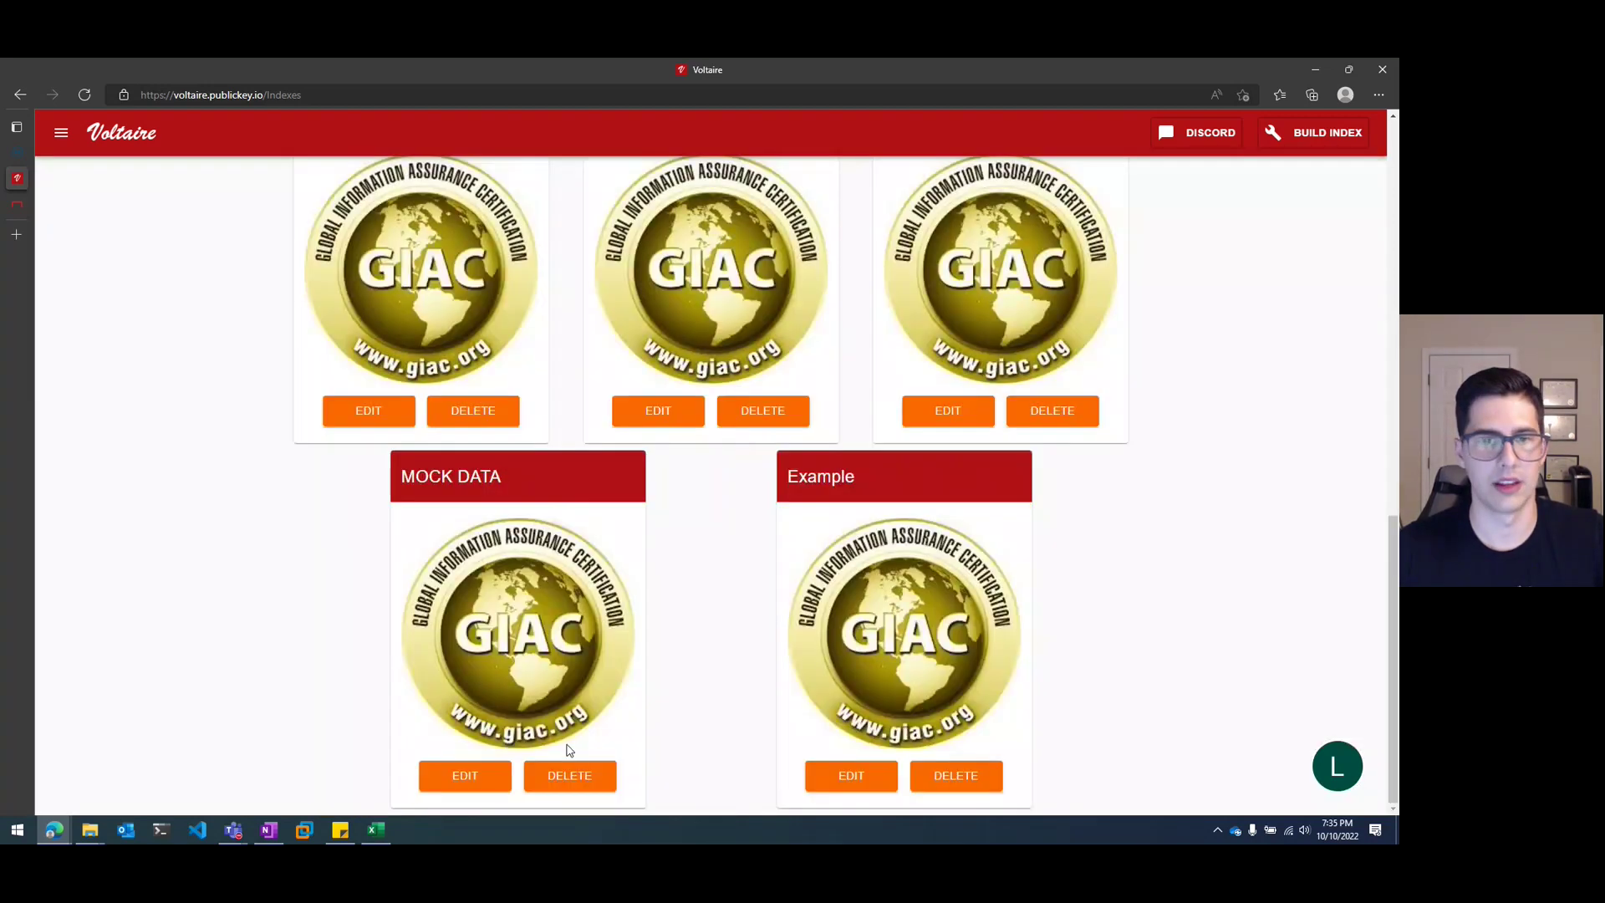
left_click(572, 773)
left_click(573, 517)
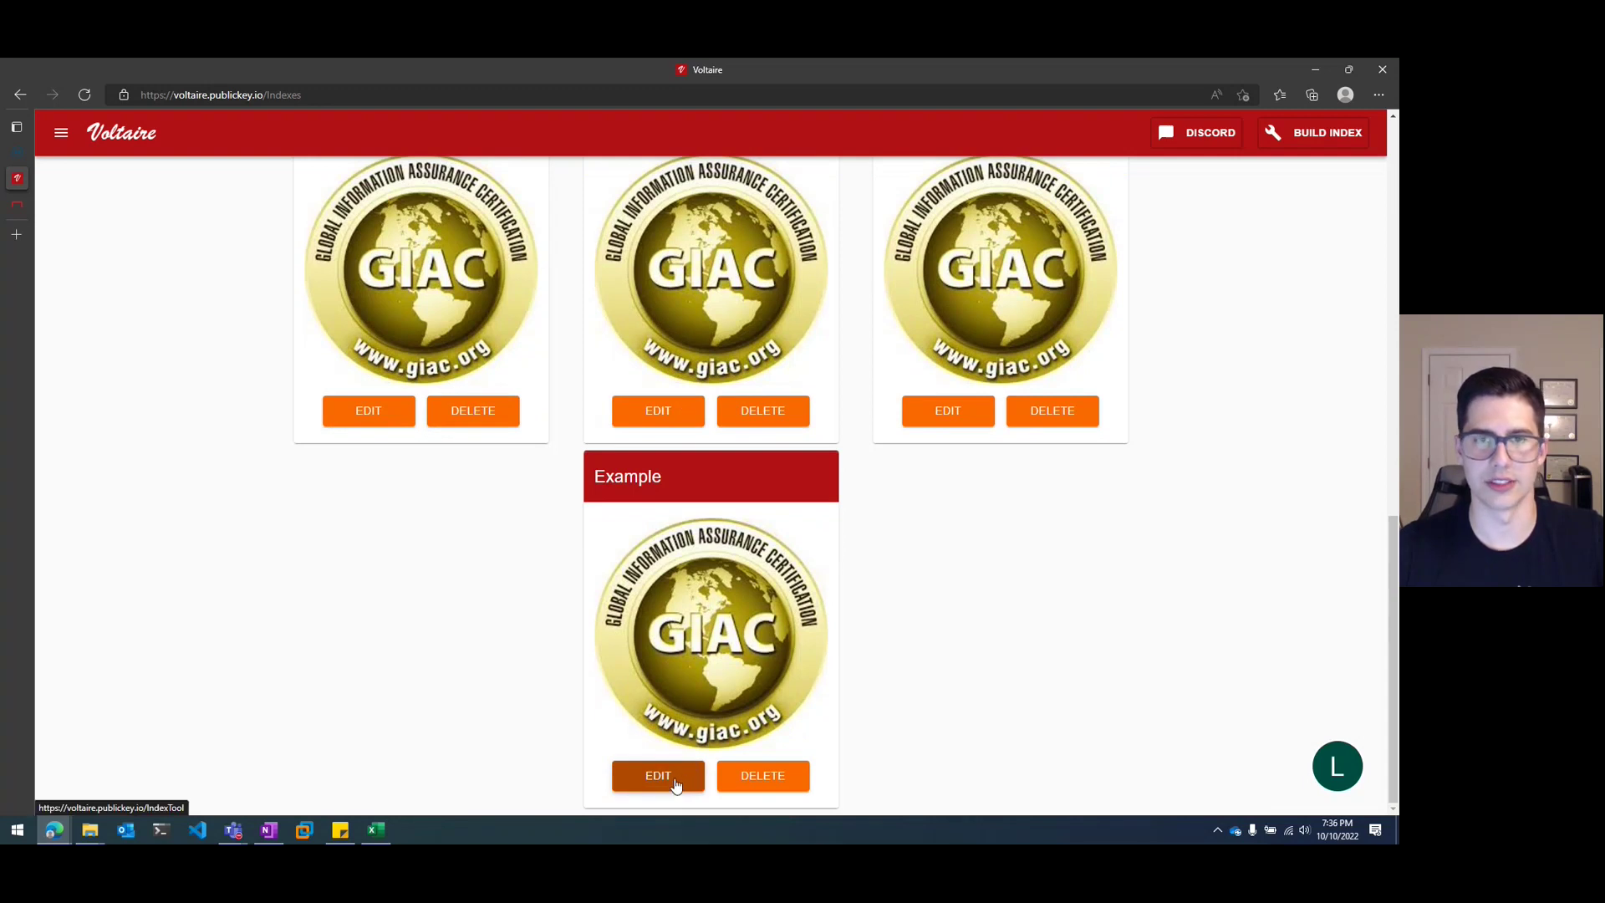
- Add a row to the Example index with title 'test', description 'test', page 12, book 3
left_click(677, 784)
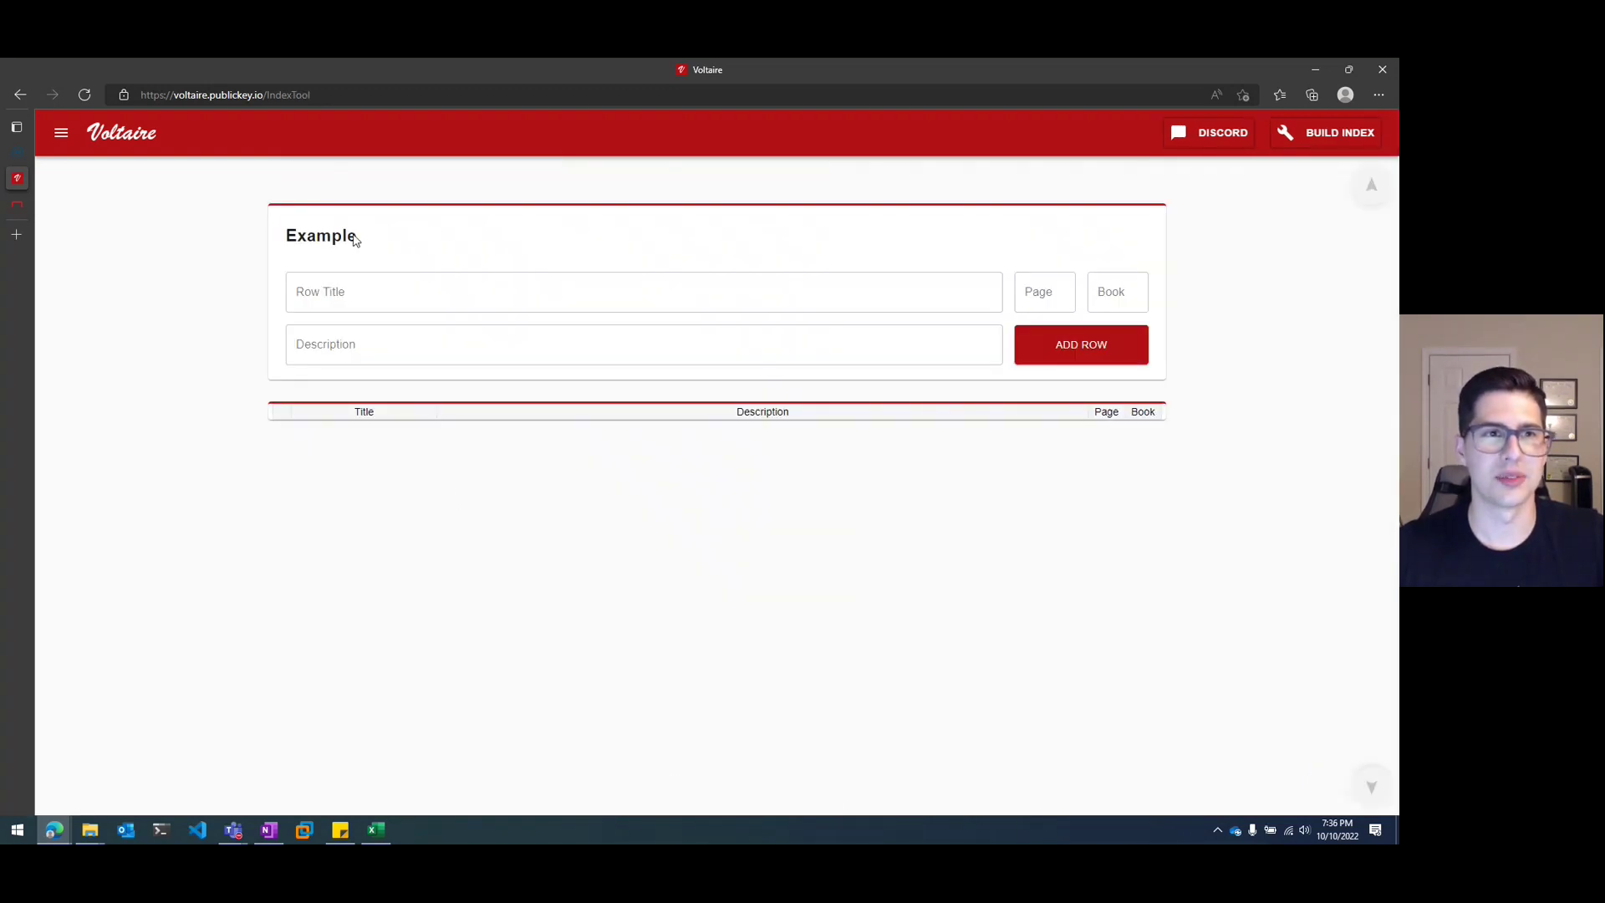
left_click(700, 302)
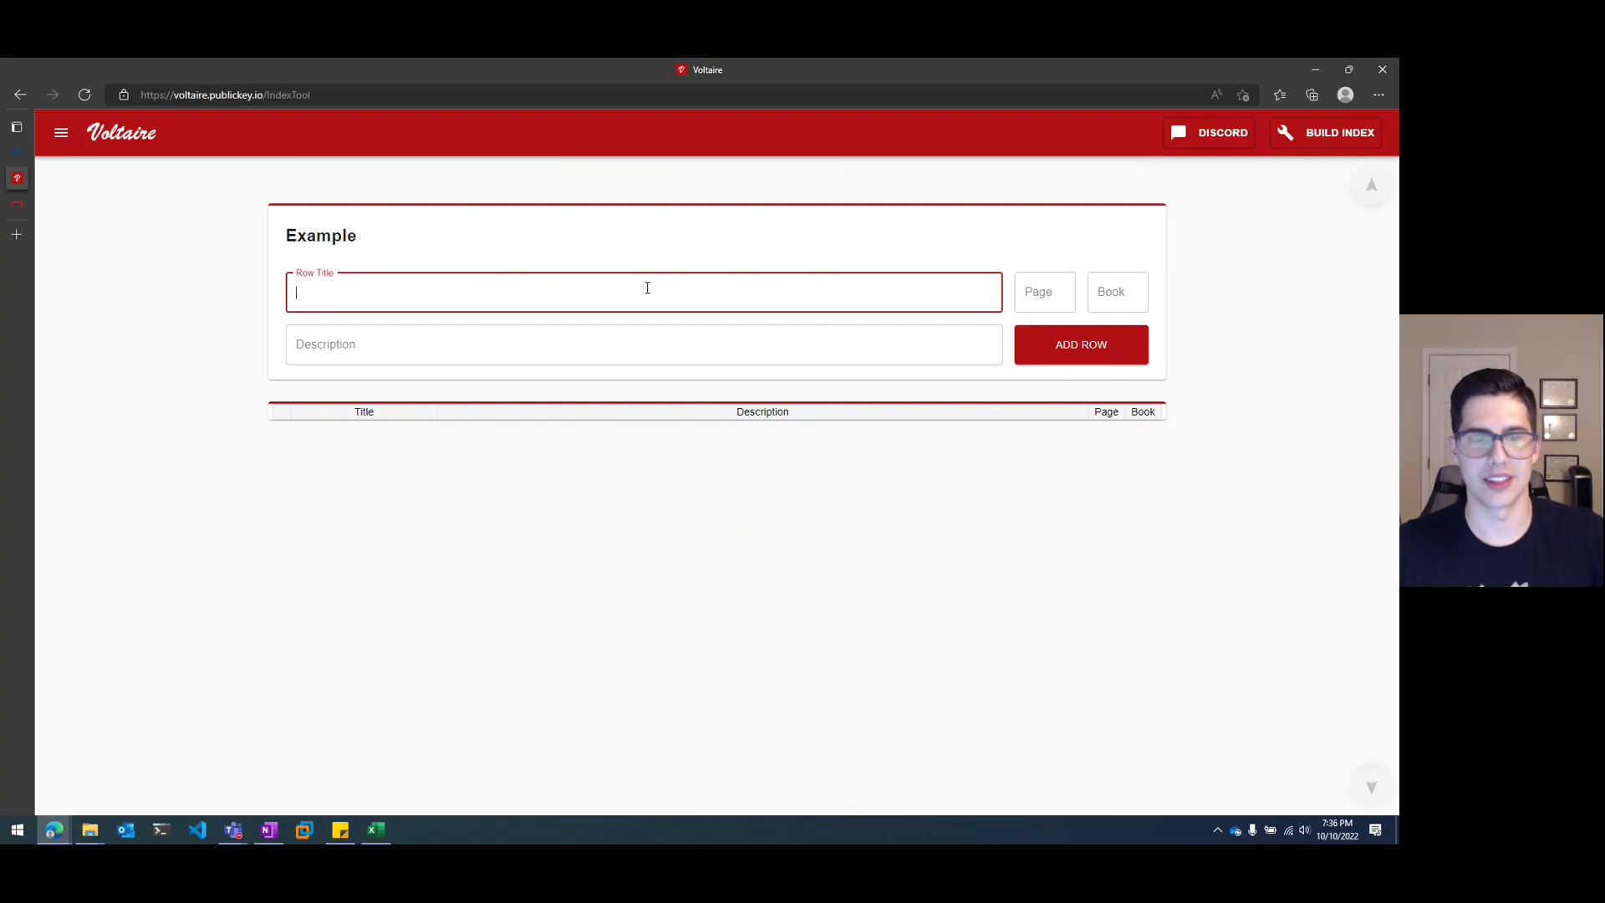
type("test")
left_click(588, 349)
type("test")
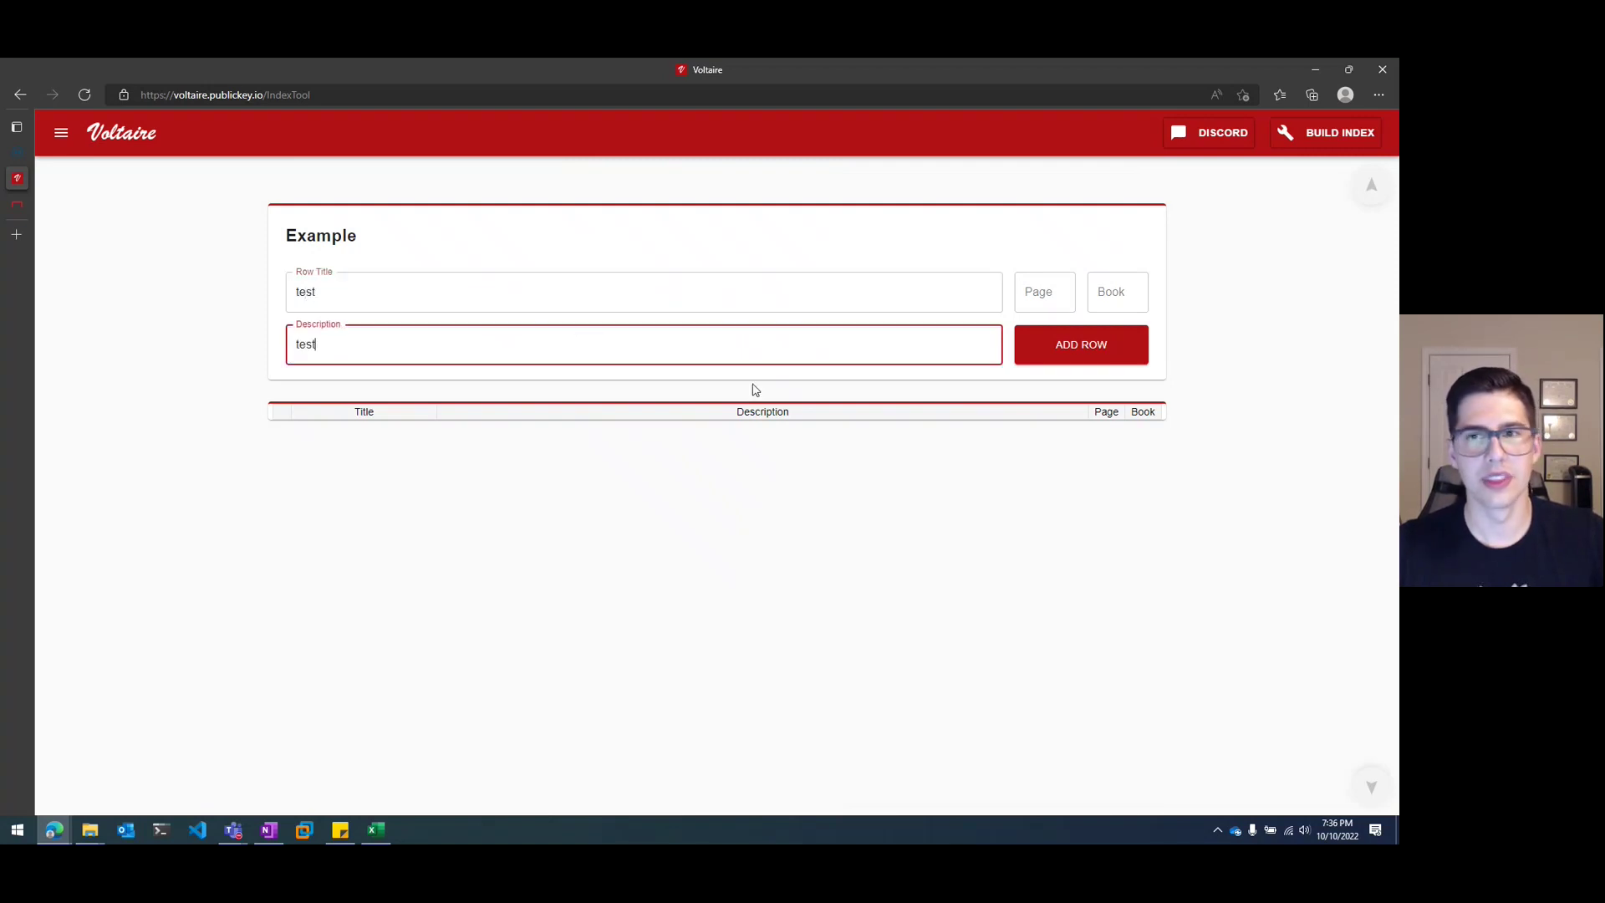
left_click(1042, 290)
type("12")
left_click(1123, 296)
type("3")
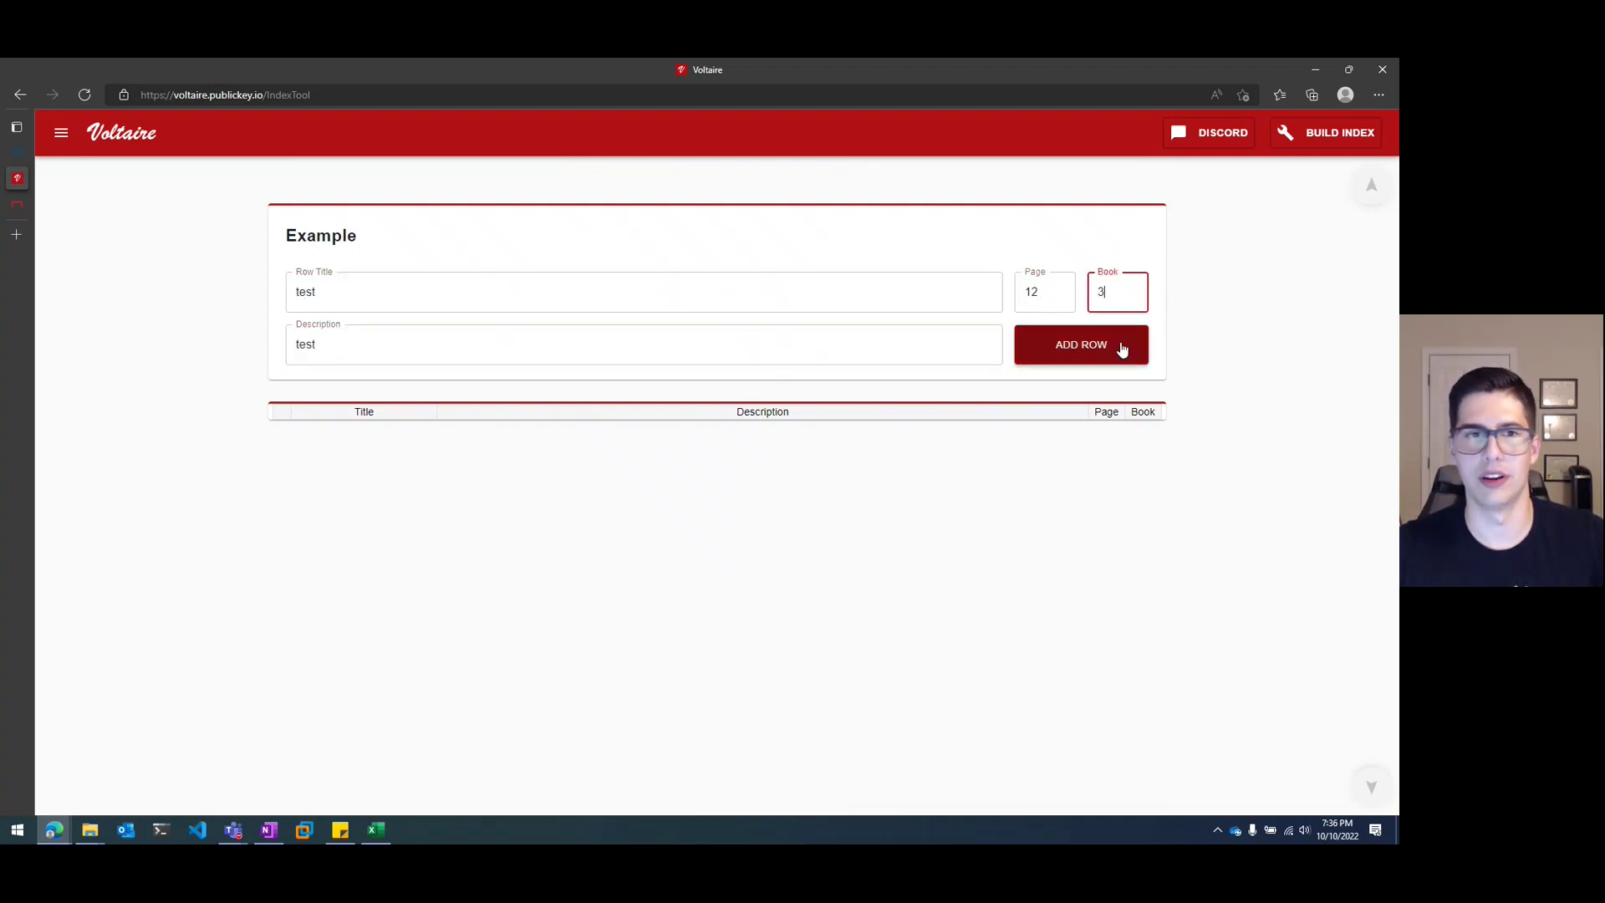
left_click(1121, 348)
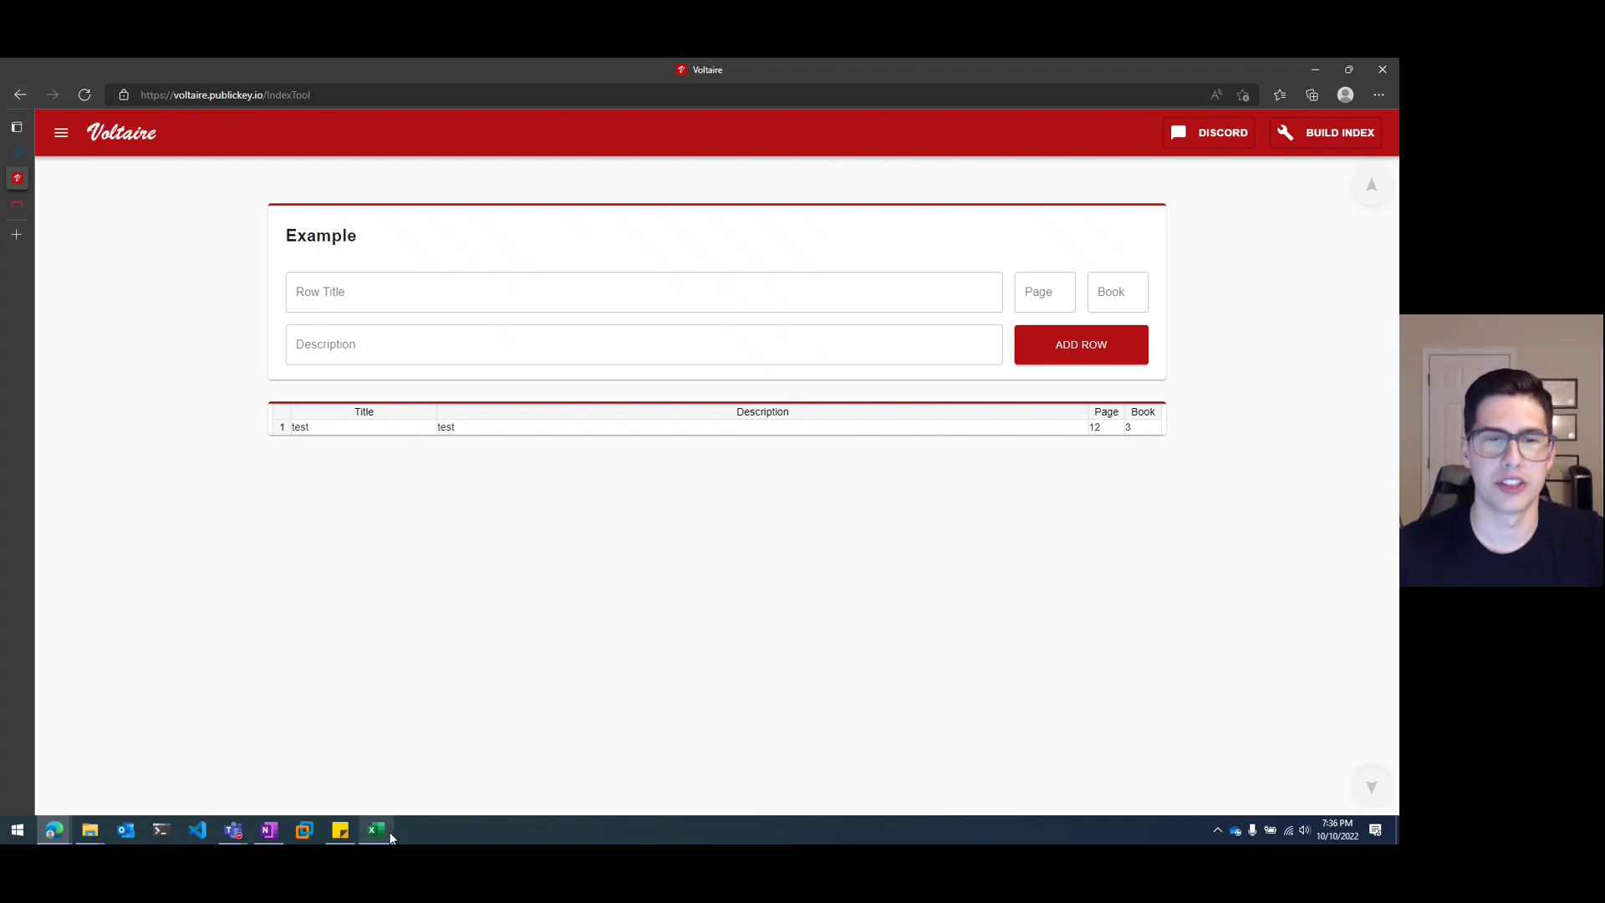
- Delete the Example index and return to the MOCK_DATA spreadsheet in Excel
mouse_move(391, 838)
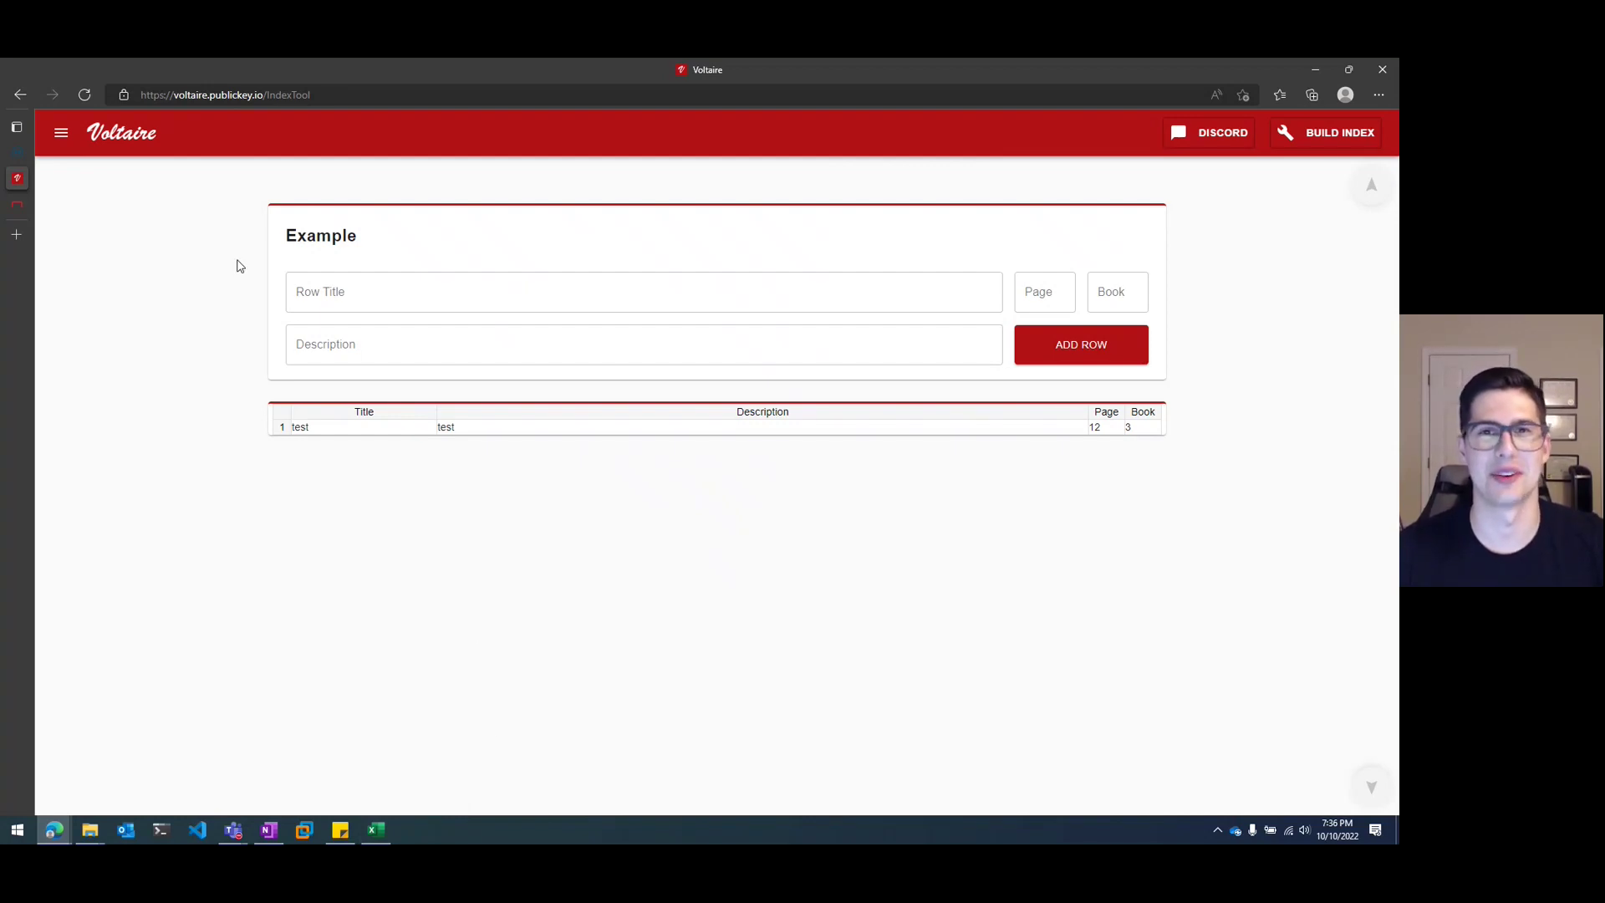
left_click(21, 96)
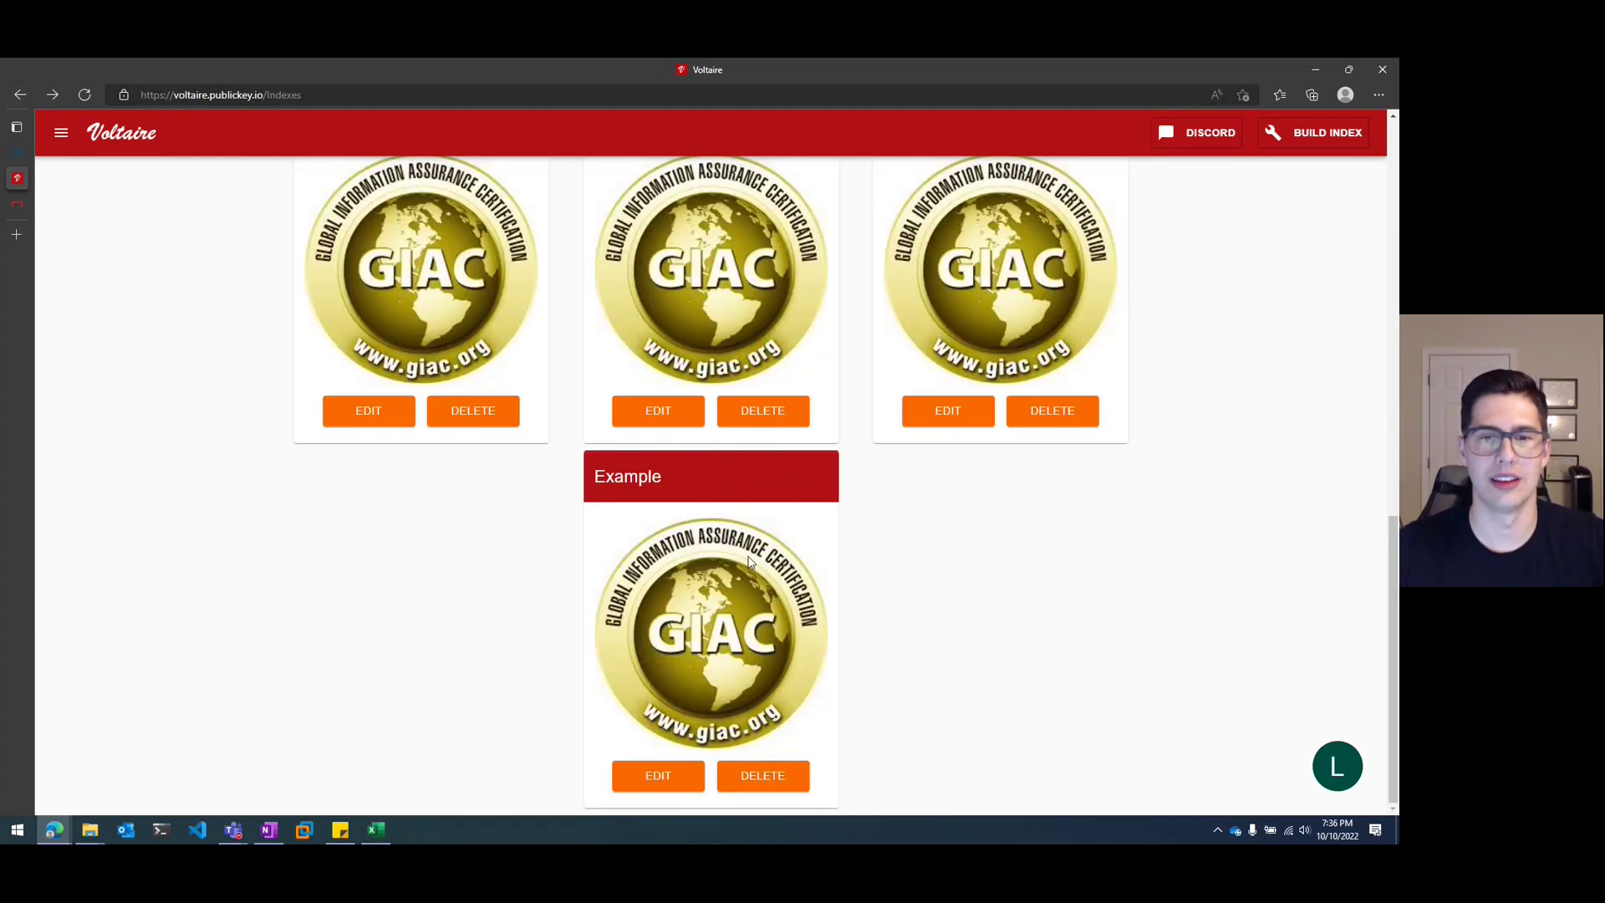
left_click(775, 779)
left_click(592, 530)
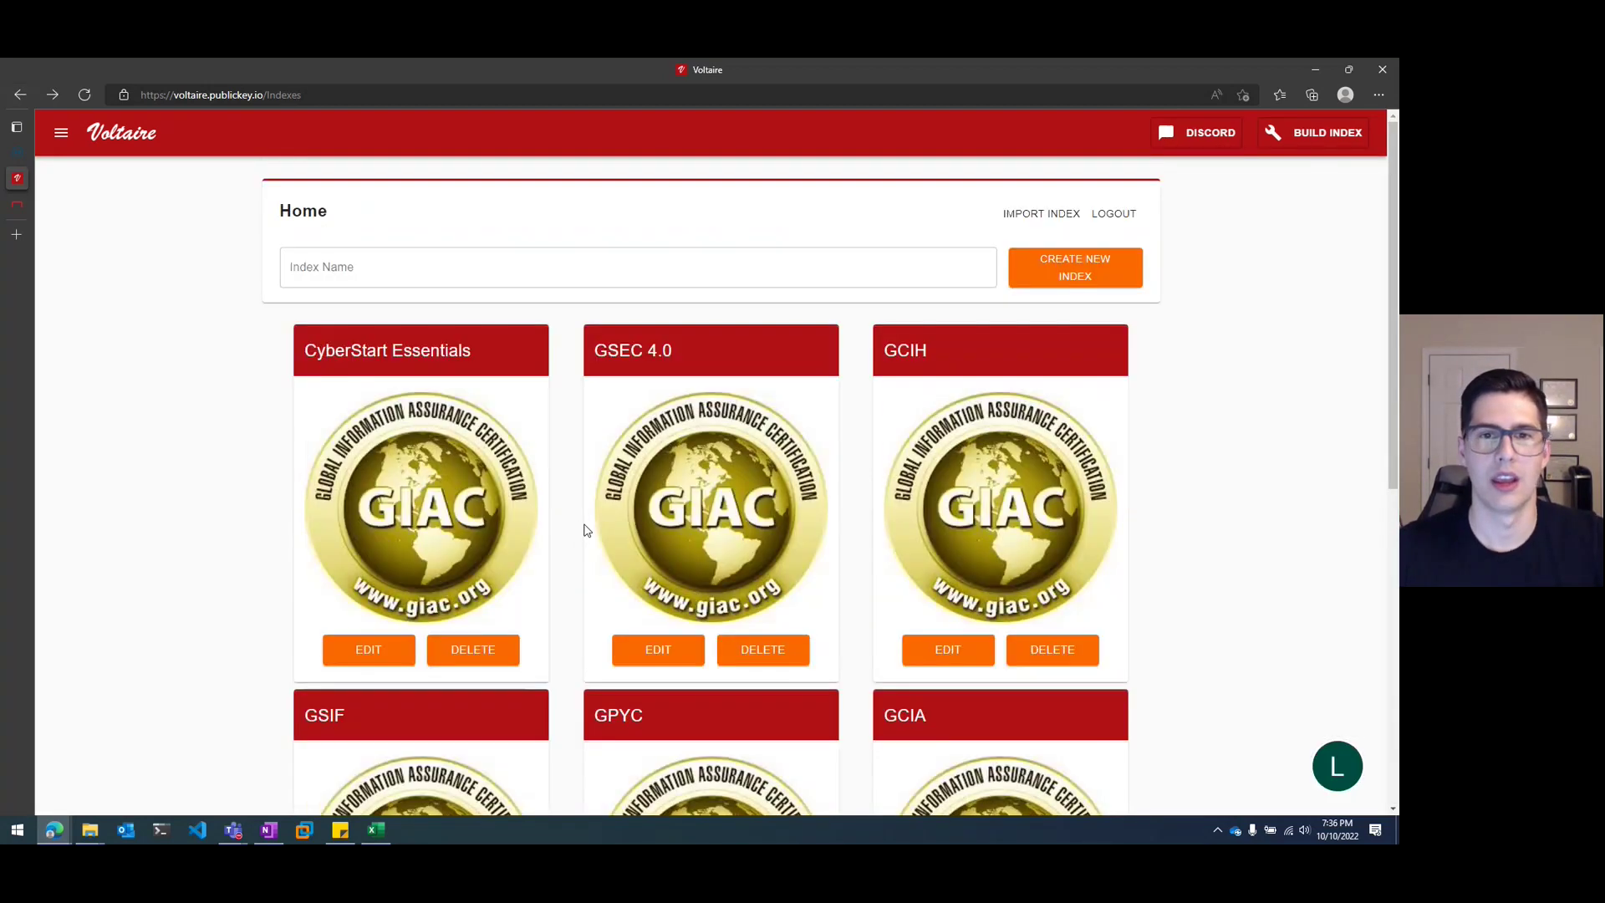
left_click(384, 832)
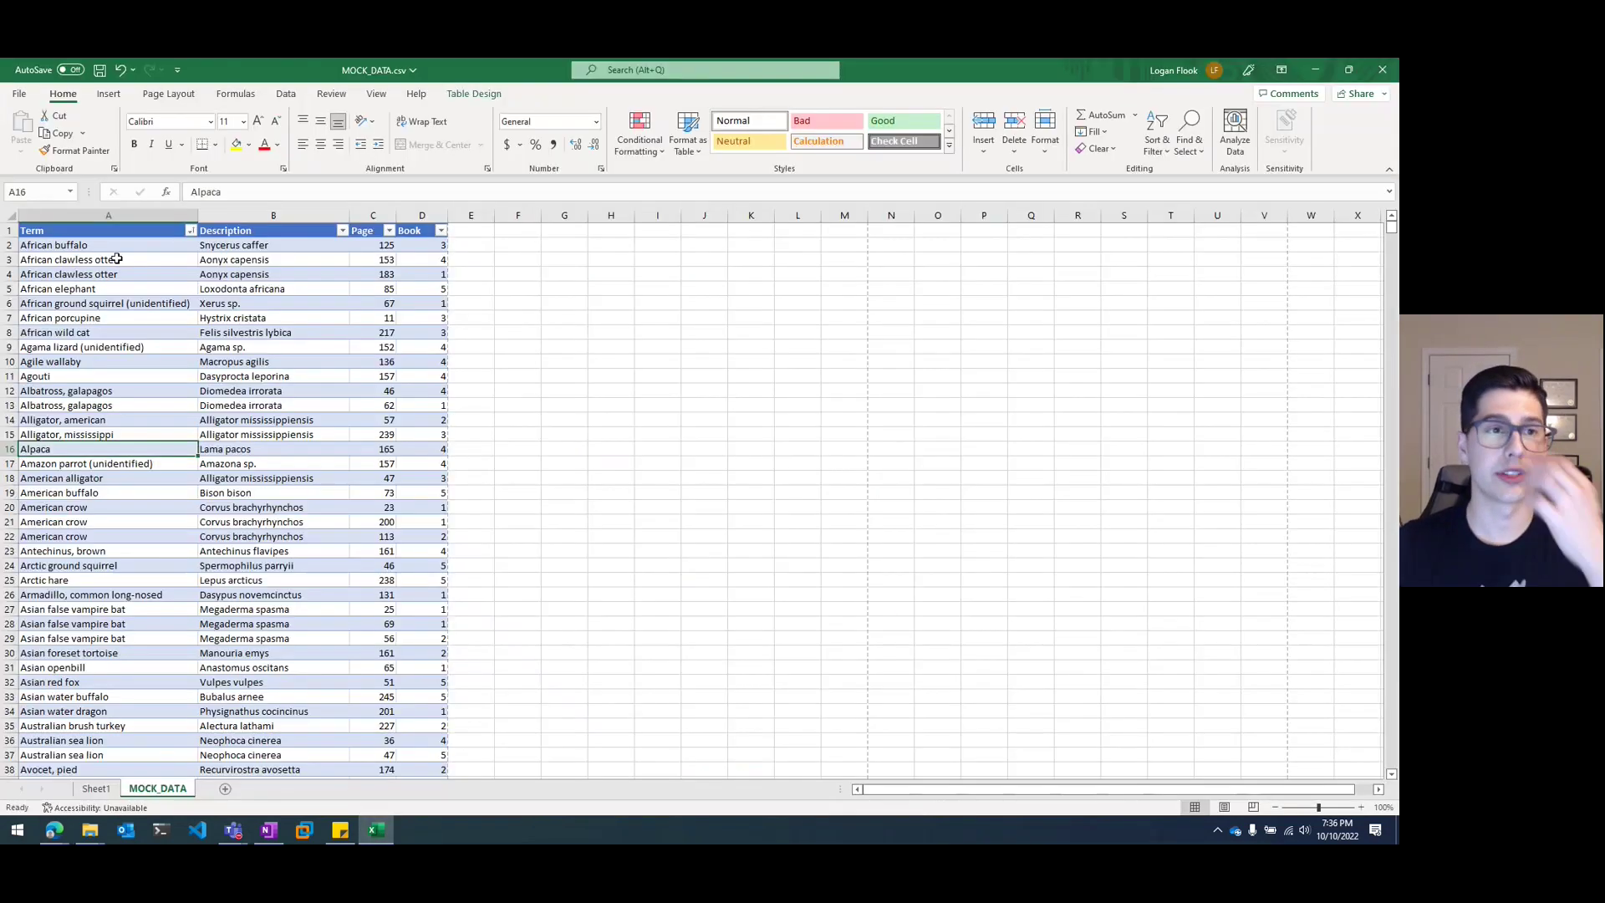
left_click(116, 259)
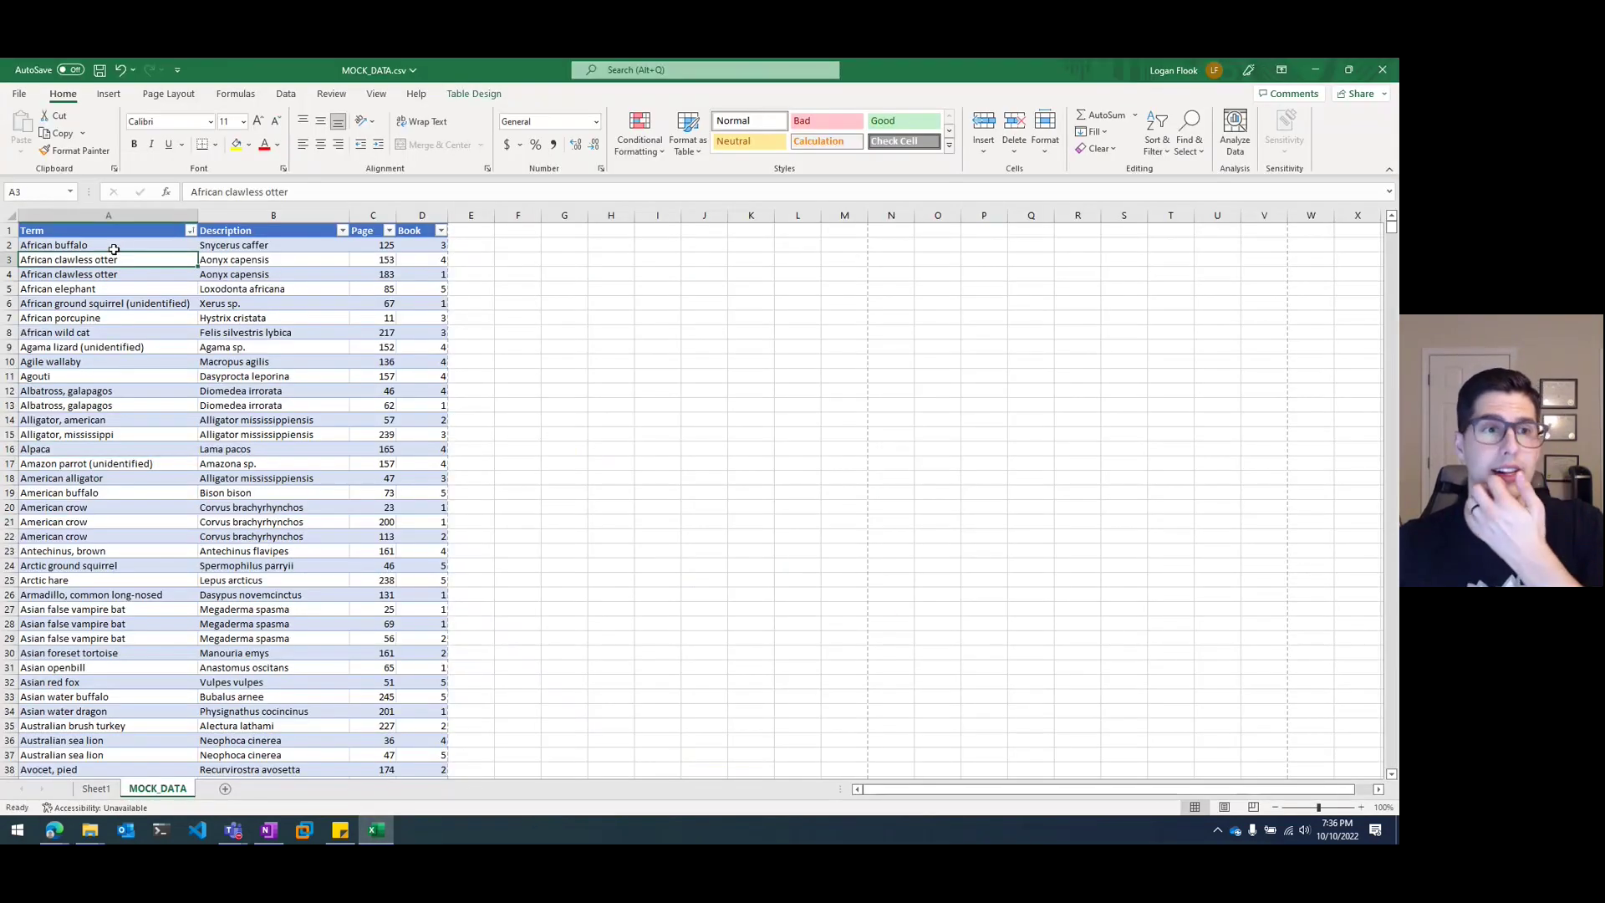
- Copy the MOCK_DATA data rows A2:D501 without the header row
left_click(114, 244)
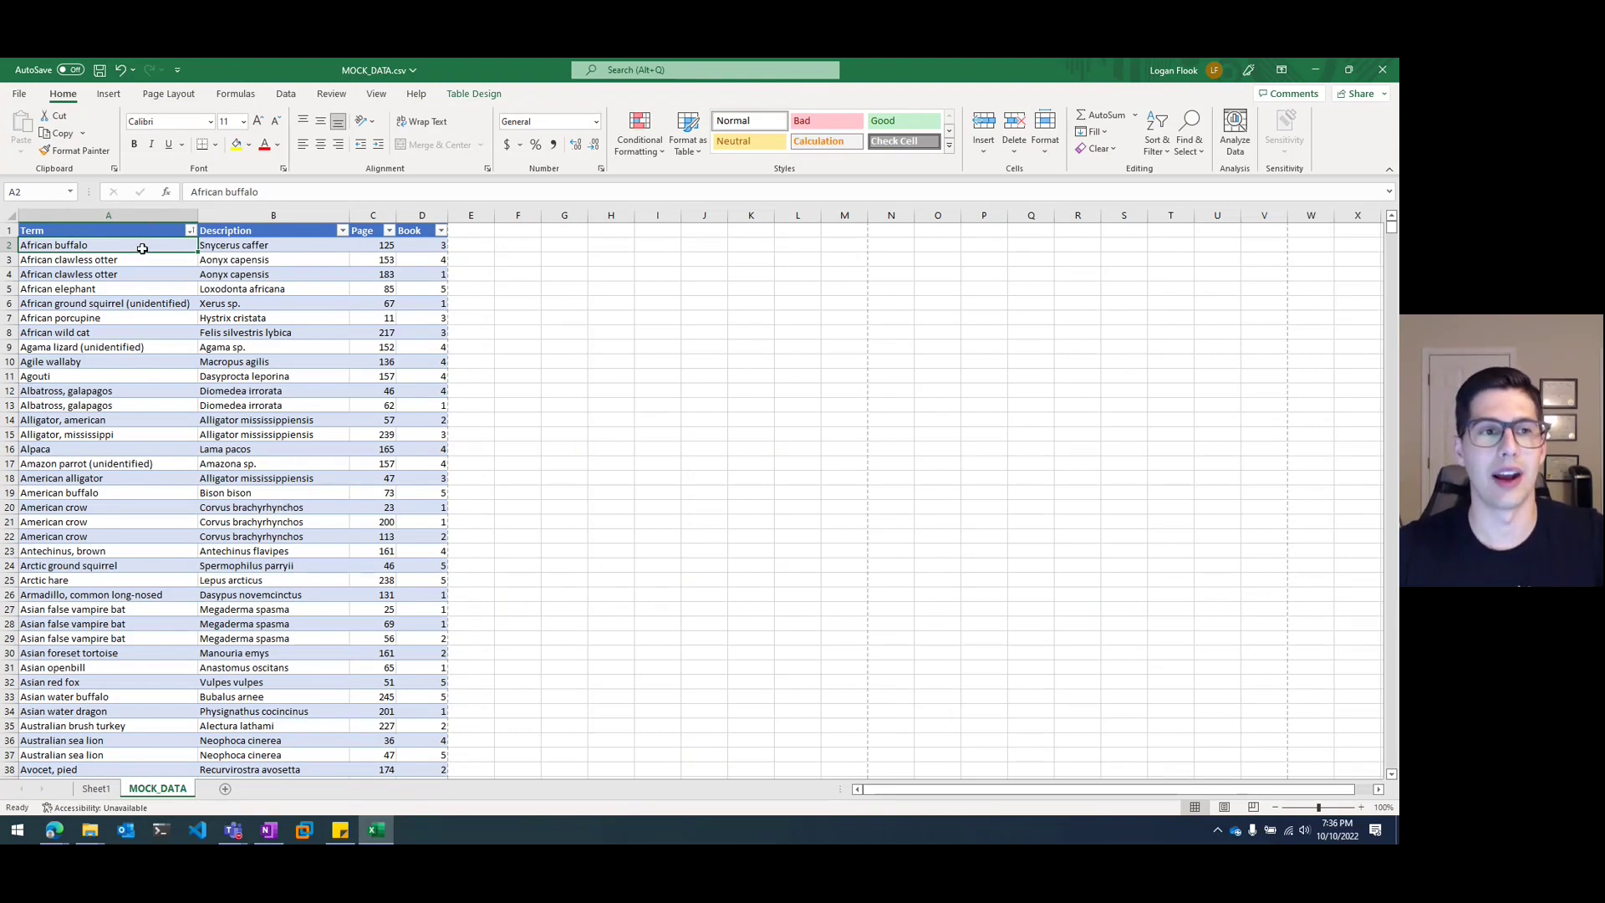
left_click_drag(142, 248, 430, 510)
key("ctrl+c")
right_click(375, 829)
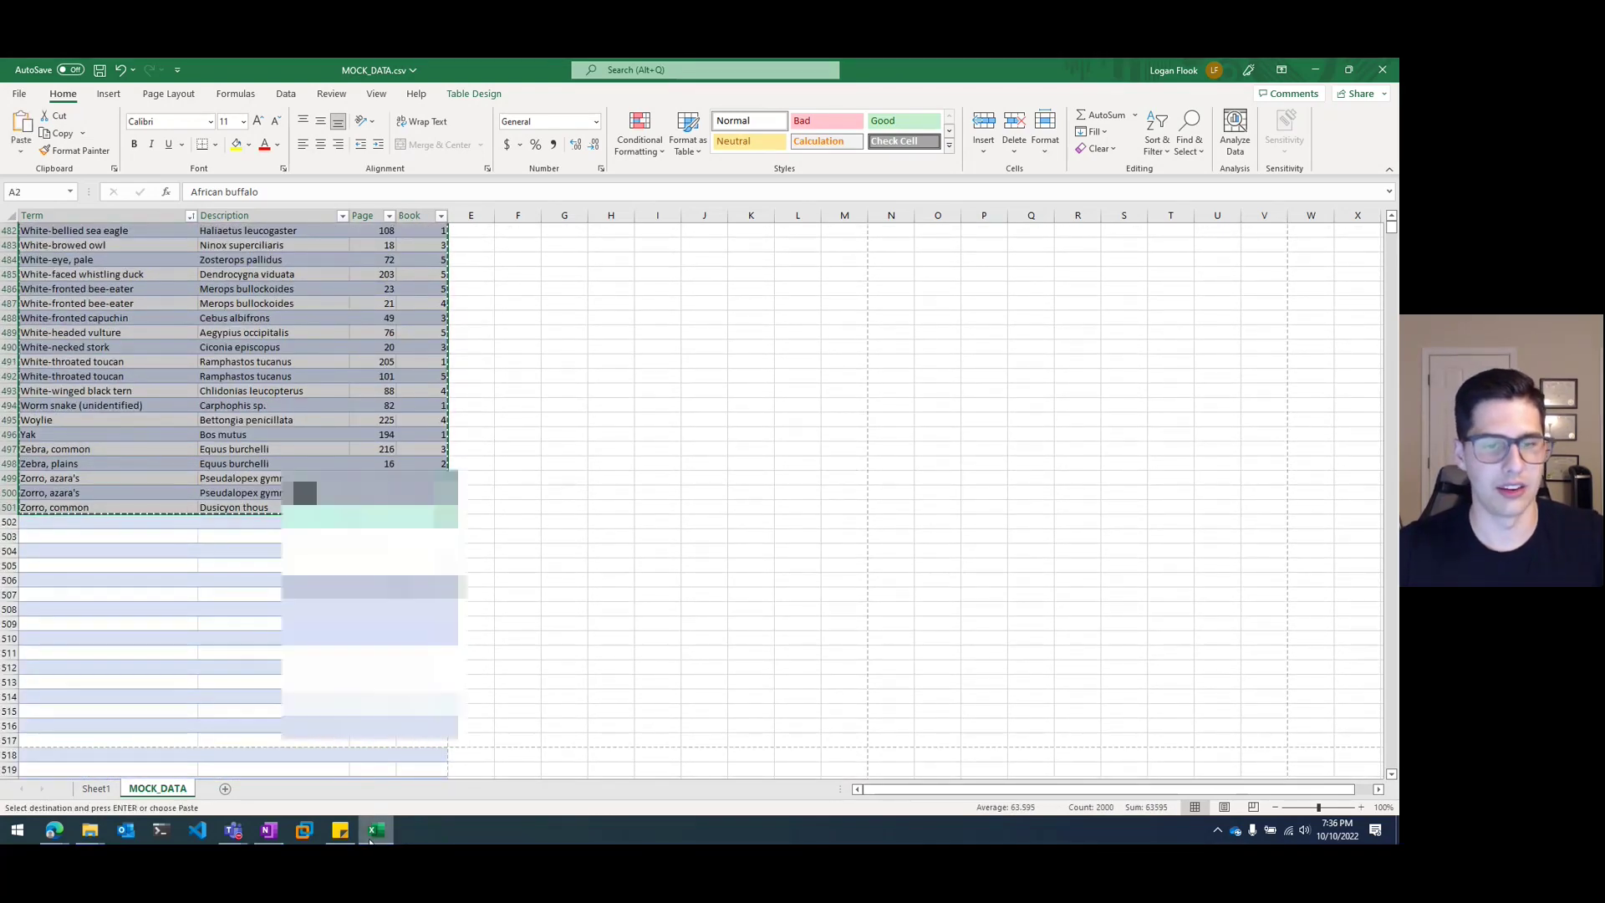
key("Escape")
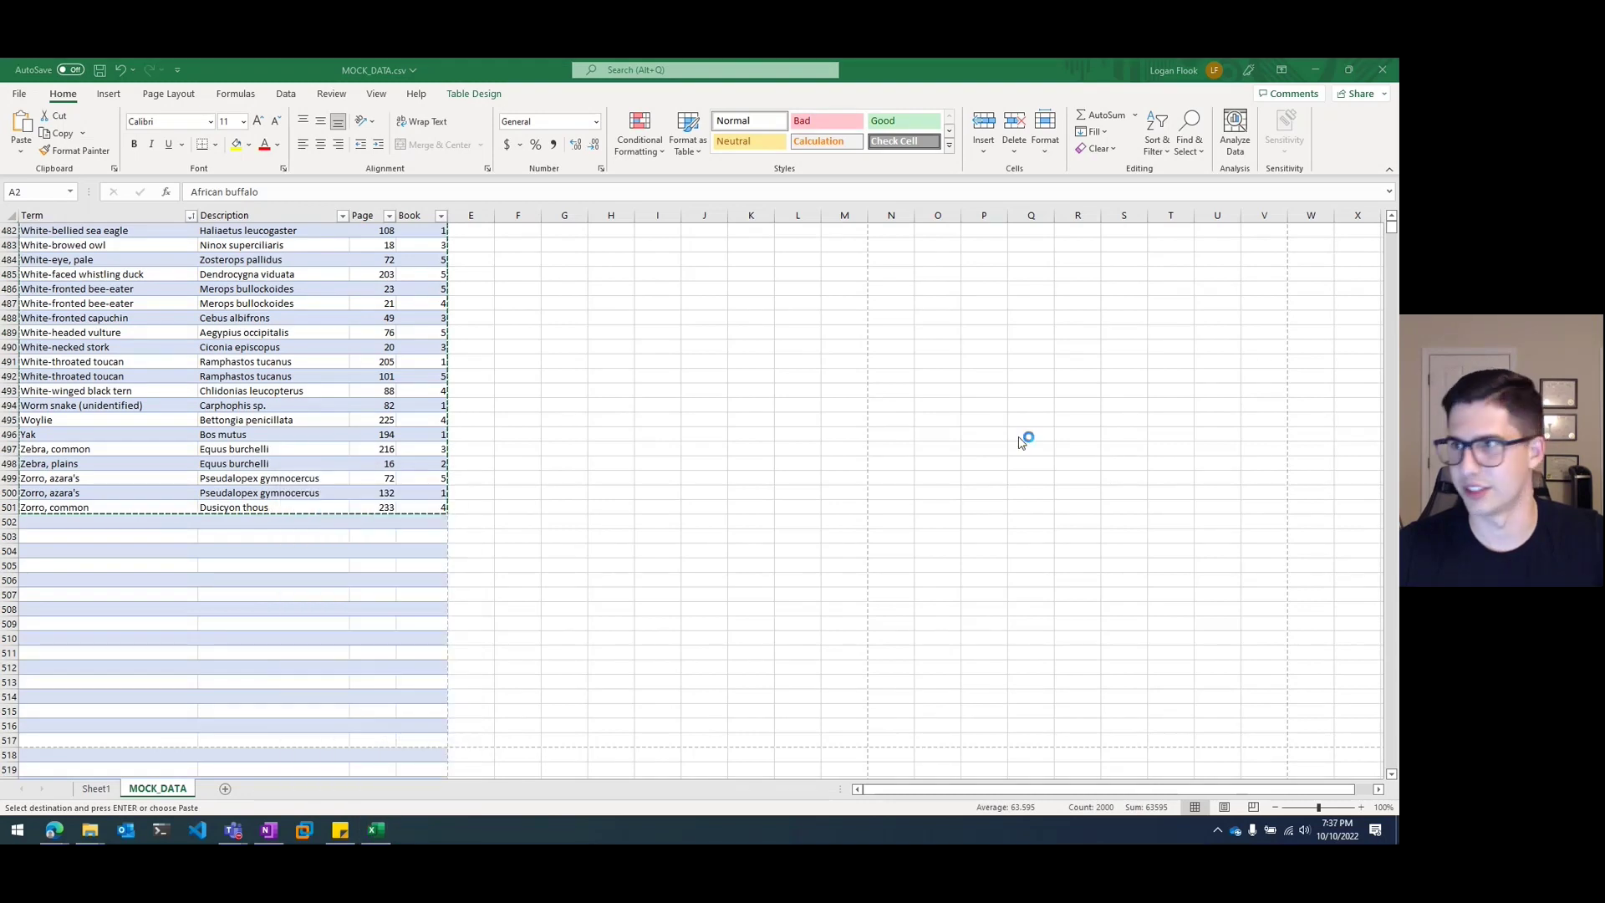
- Paste the rows into a new blank workbook and autofit all columns
key("ctrl+n")
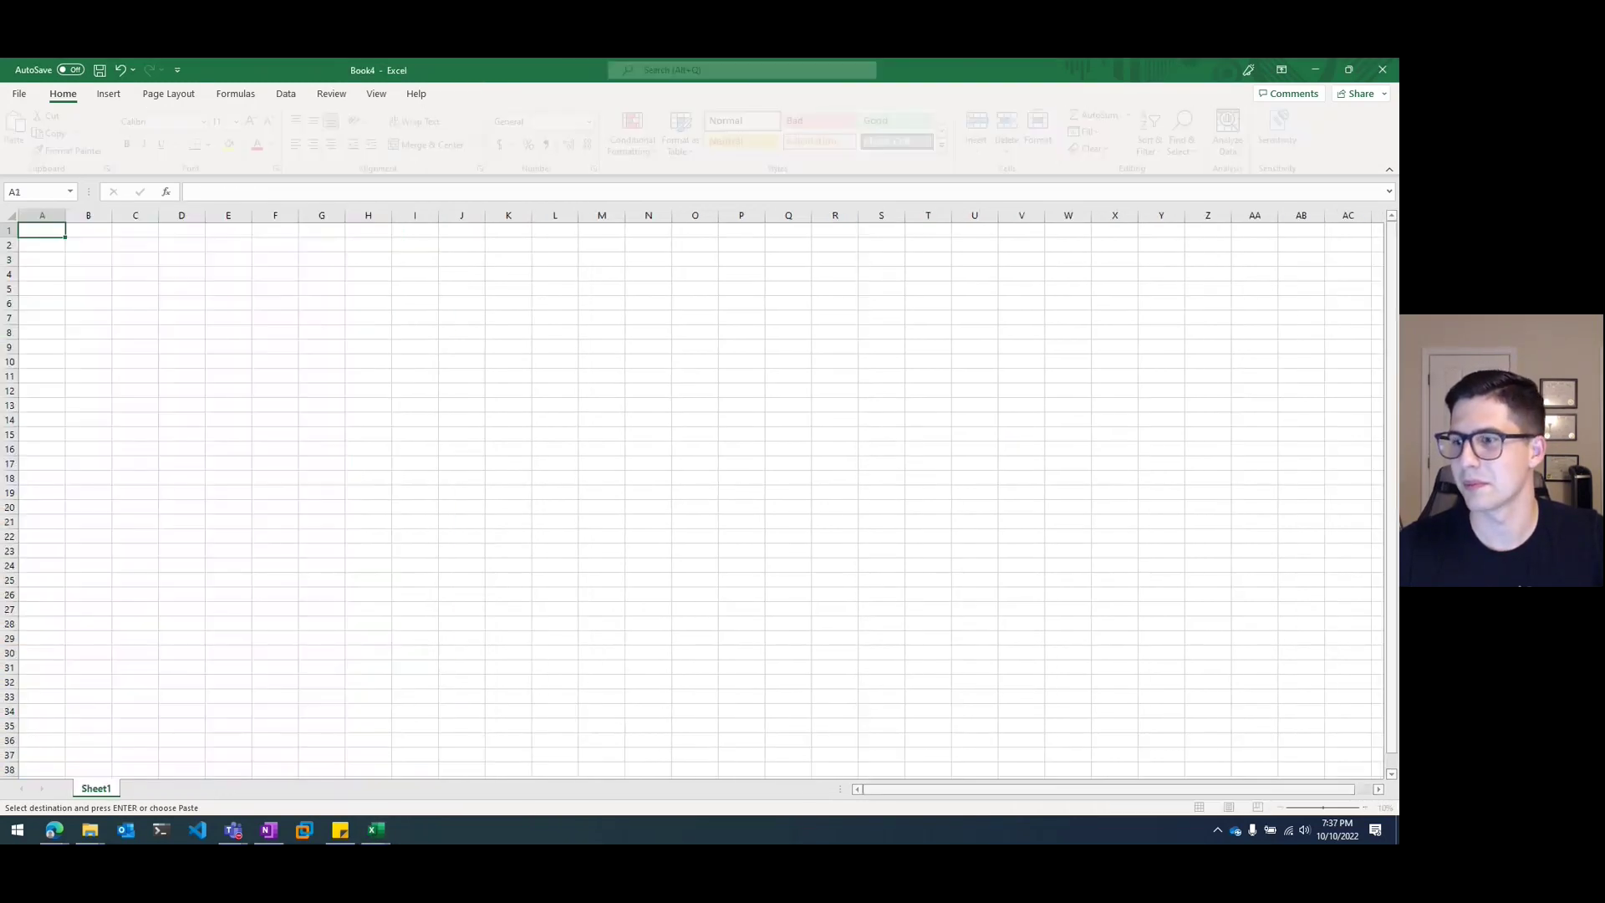
key("ctrl+v")
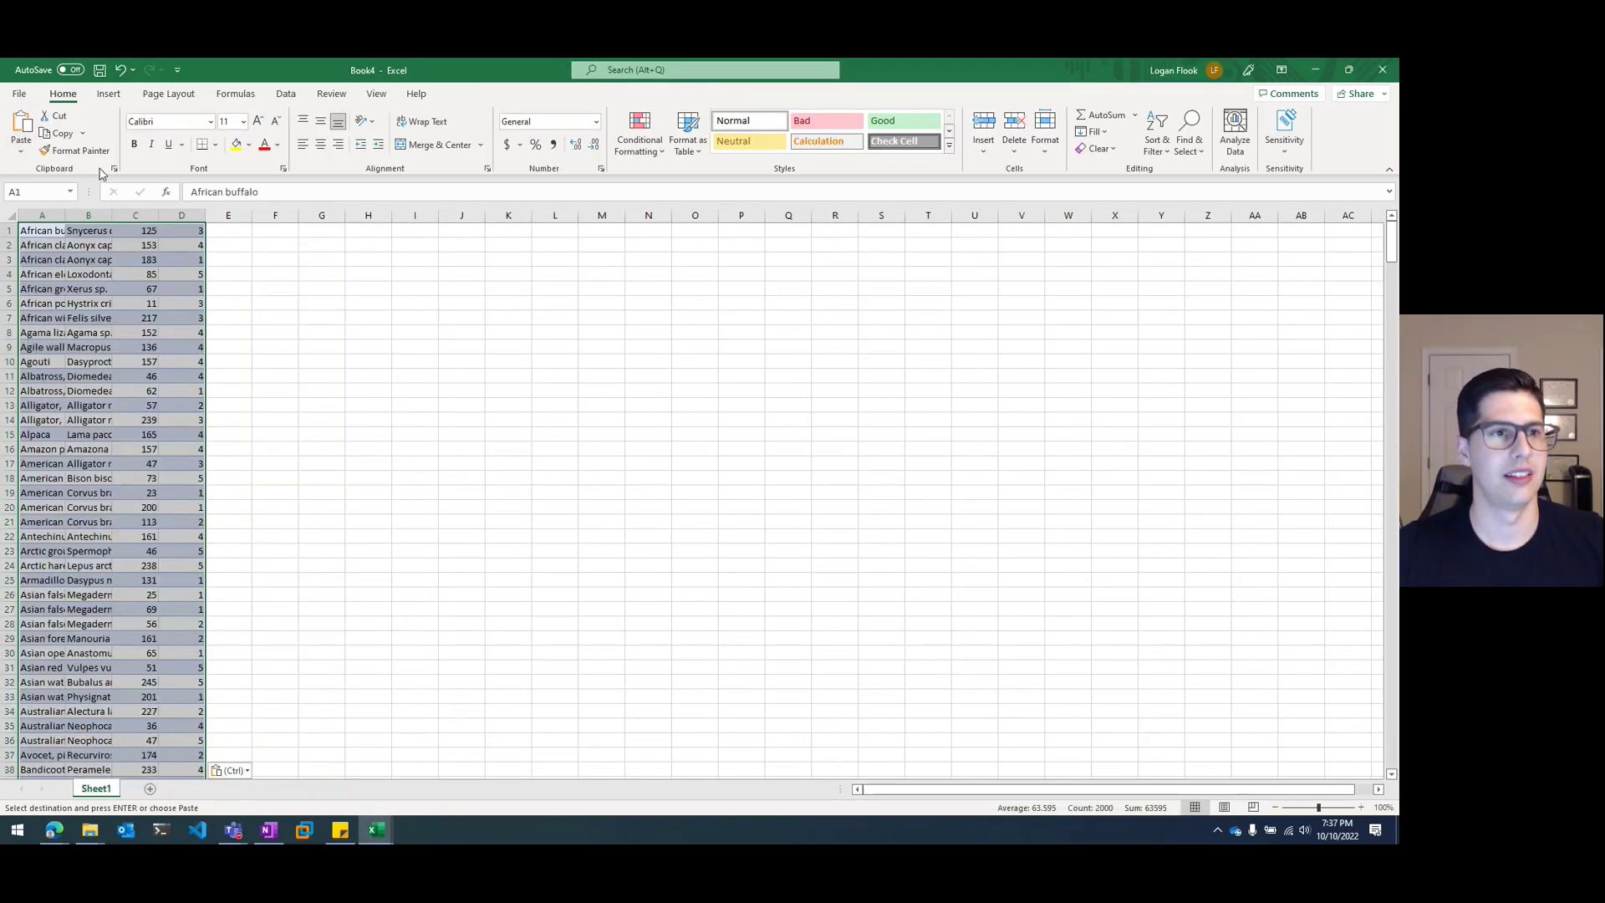
key("ctrl+a")
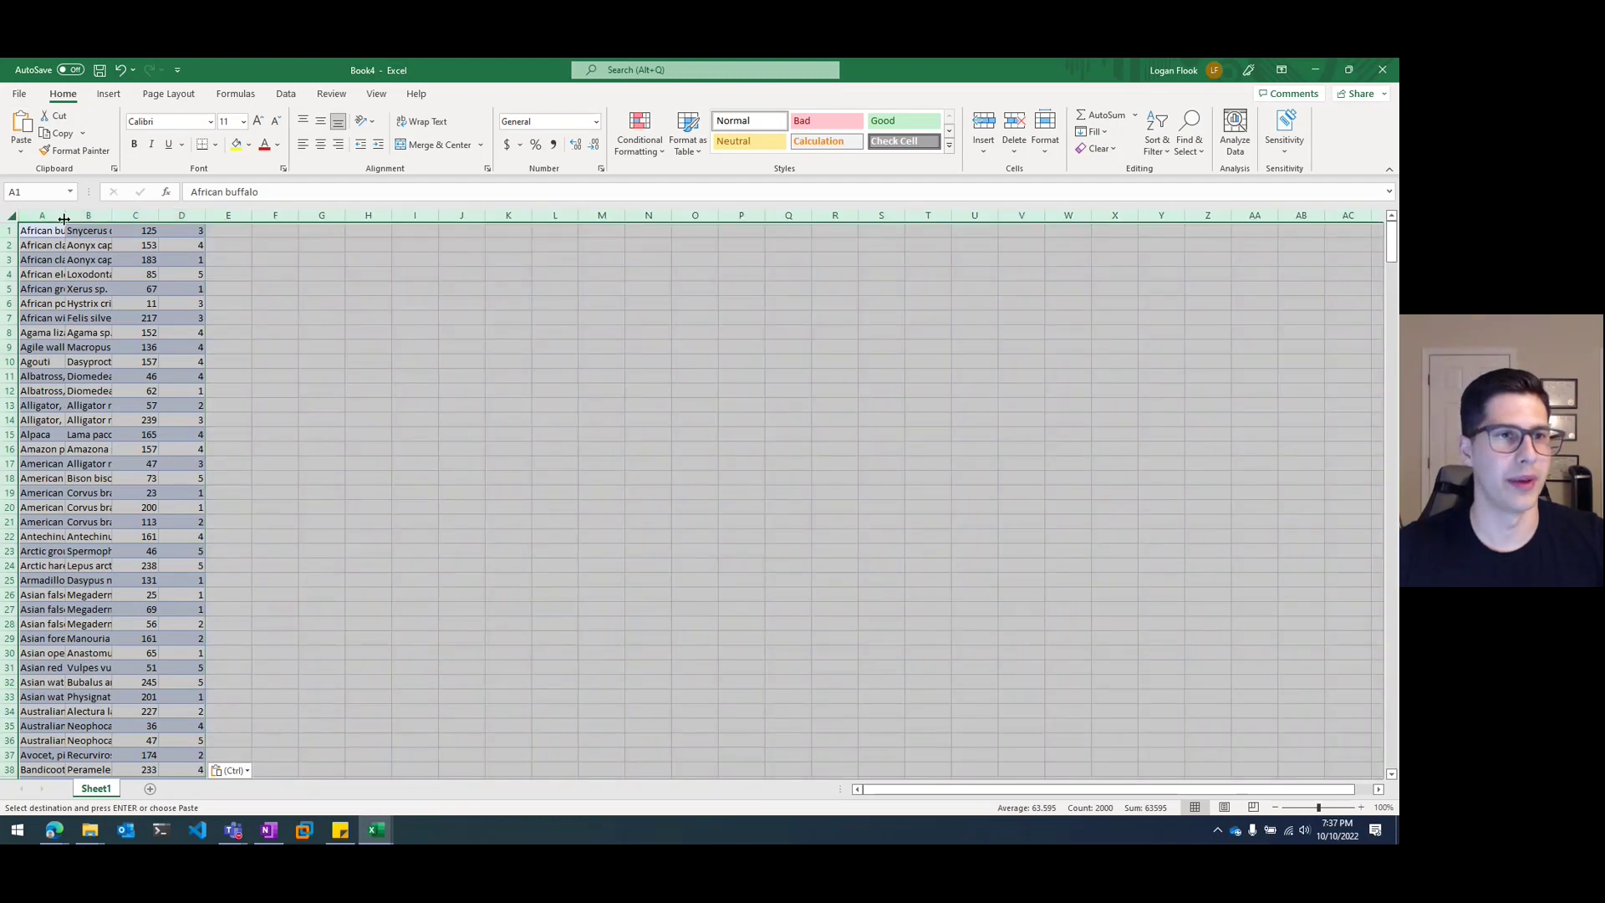
double_click(65, 215)
left_click(682, 361)
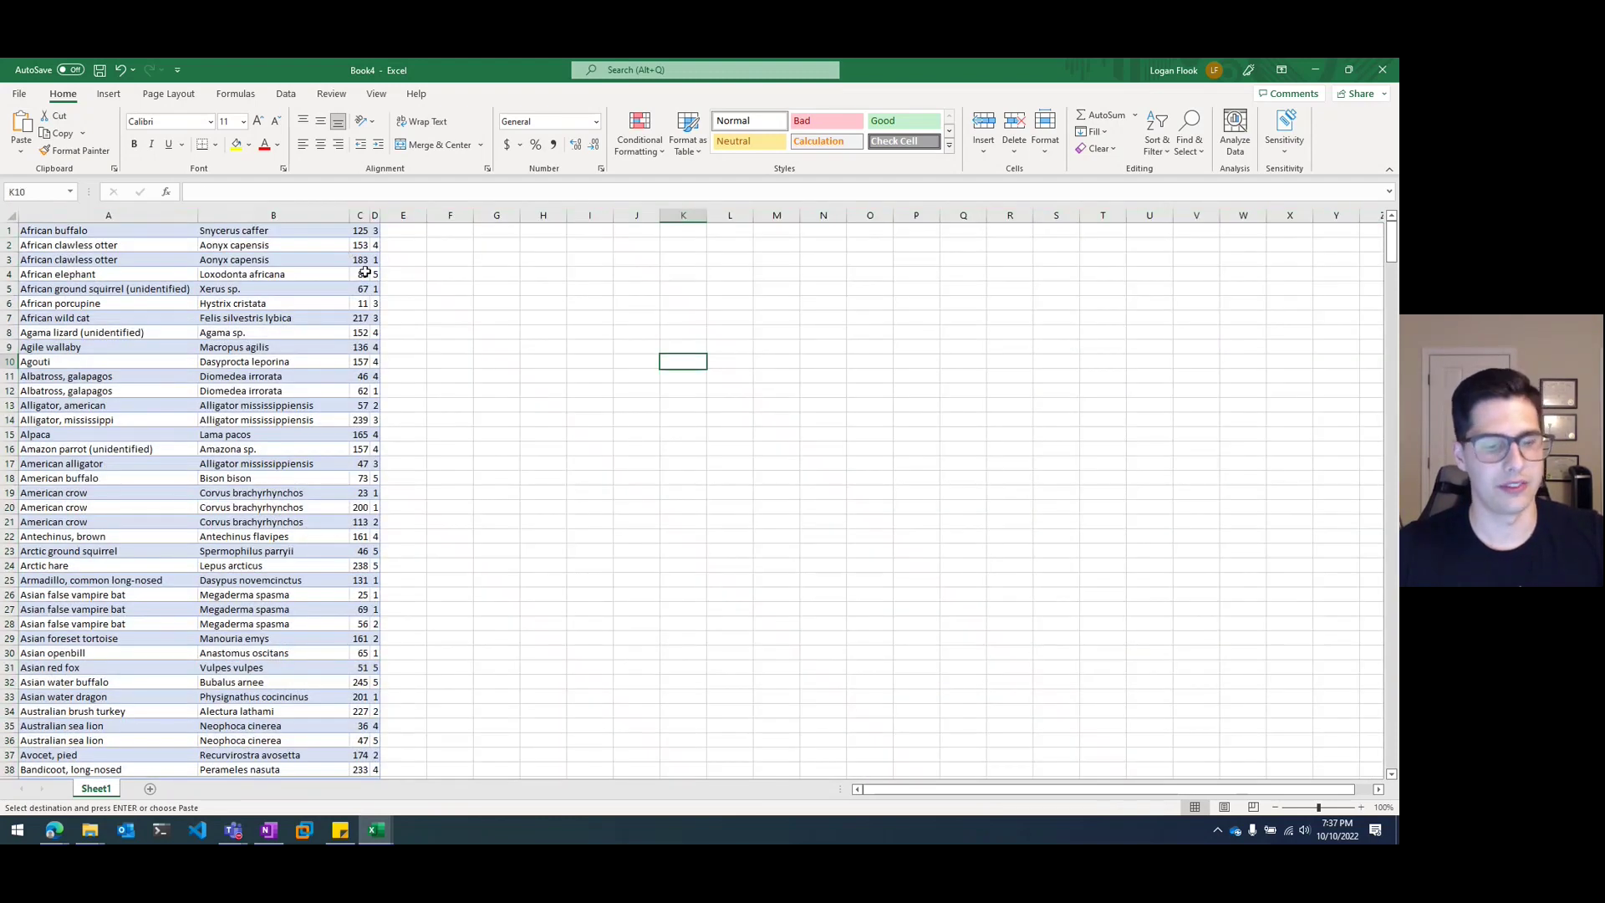
- Save the new workbook as Book4.xlsx in Downloads and minimize both Excel windows
key("ctrl+s")
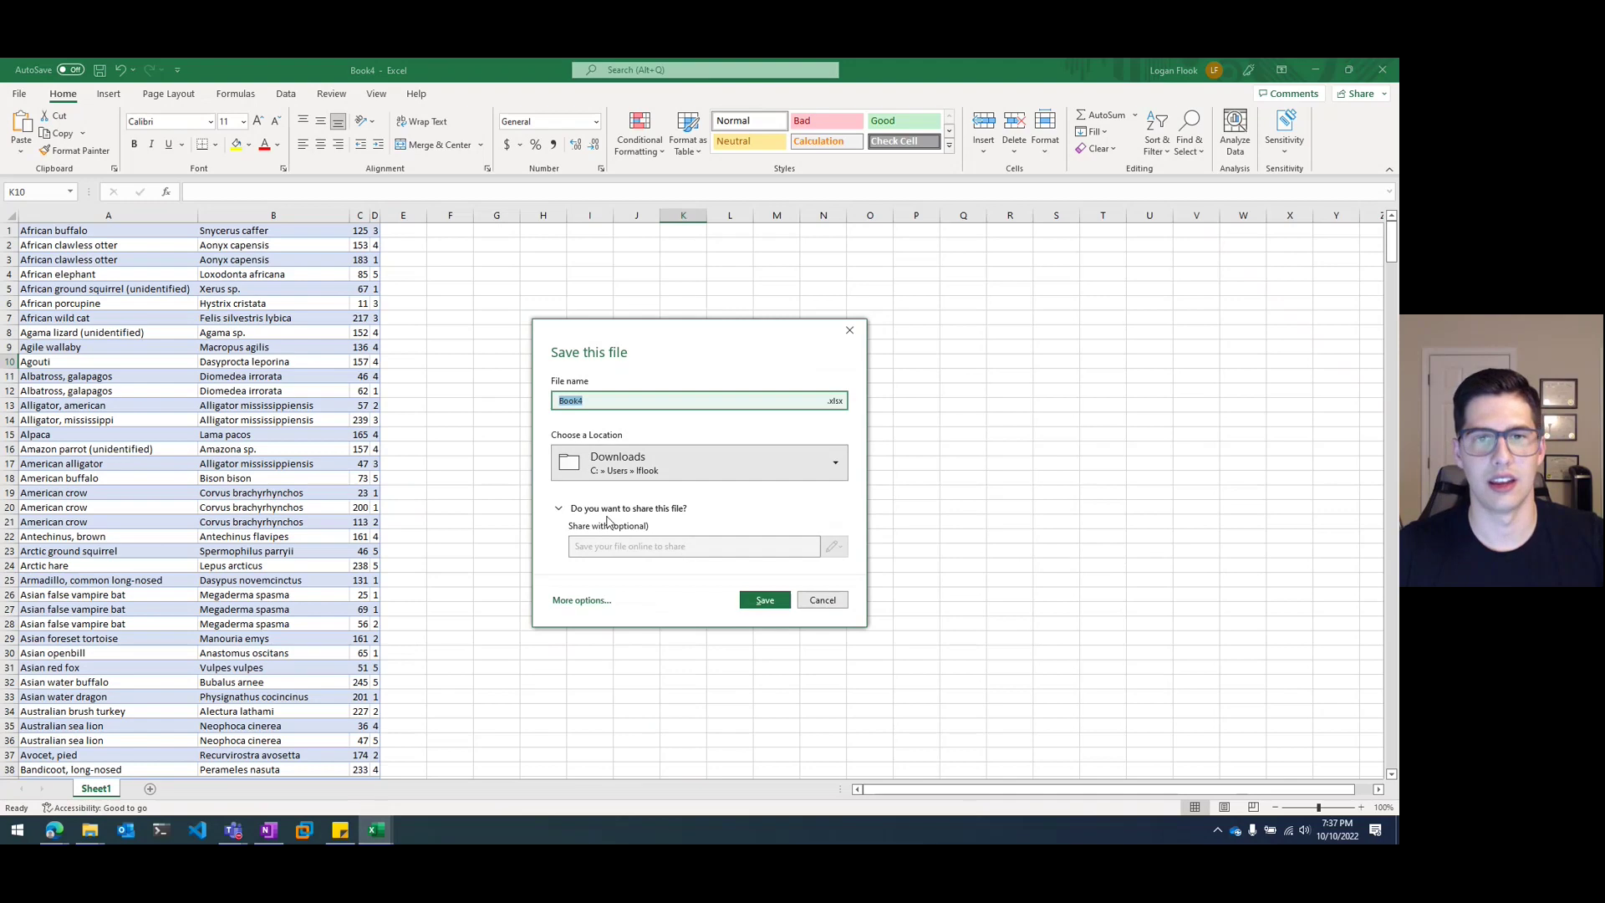
left_click(777, 601)
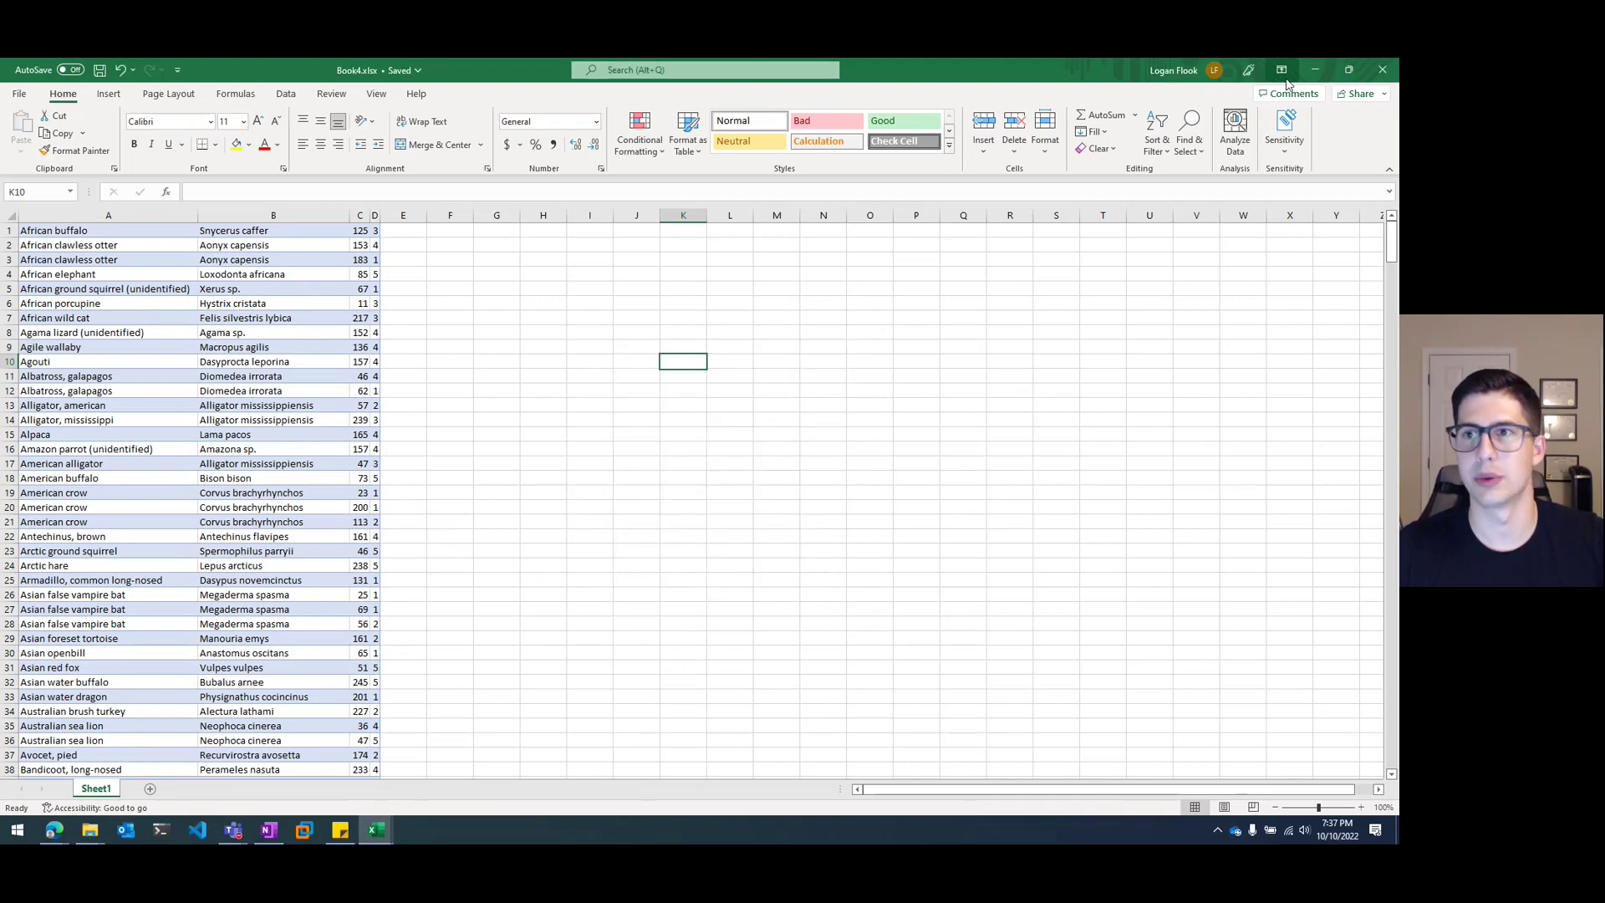
left_click(1314, 70)
left_click(1315, 70)
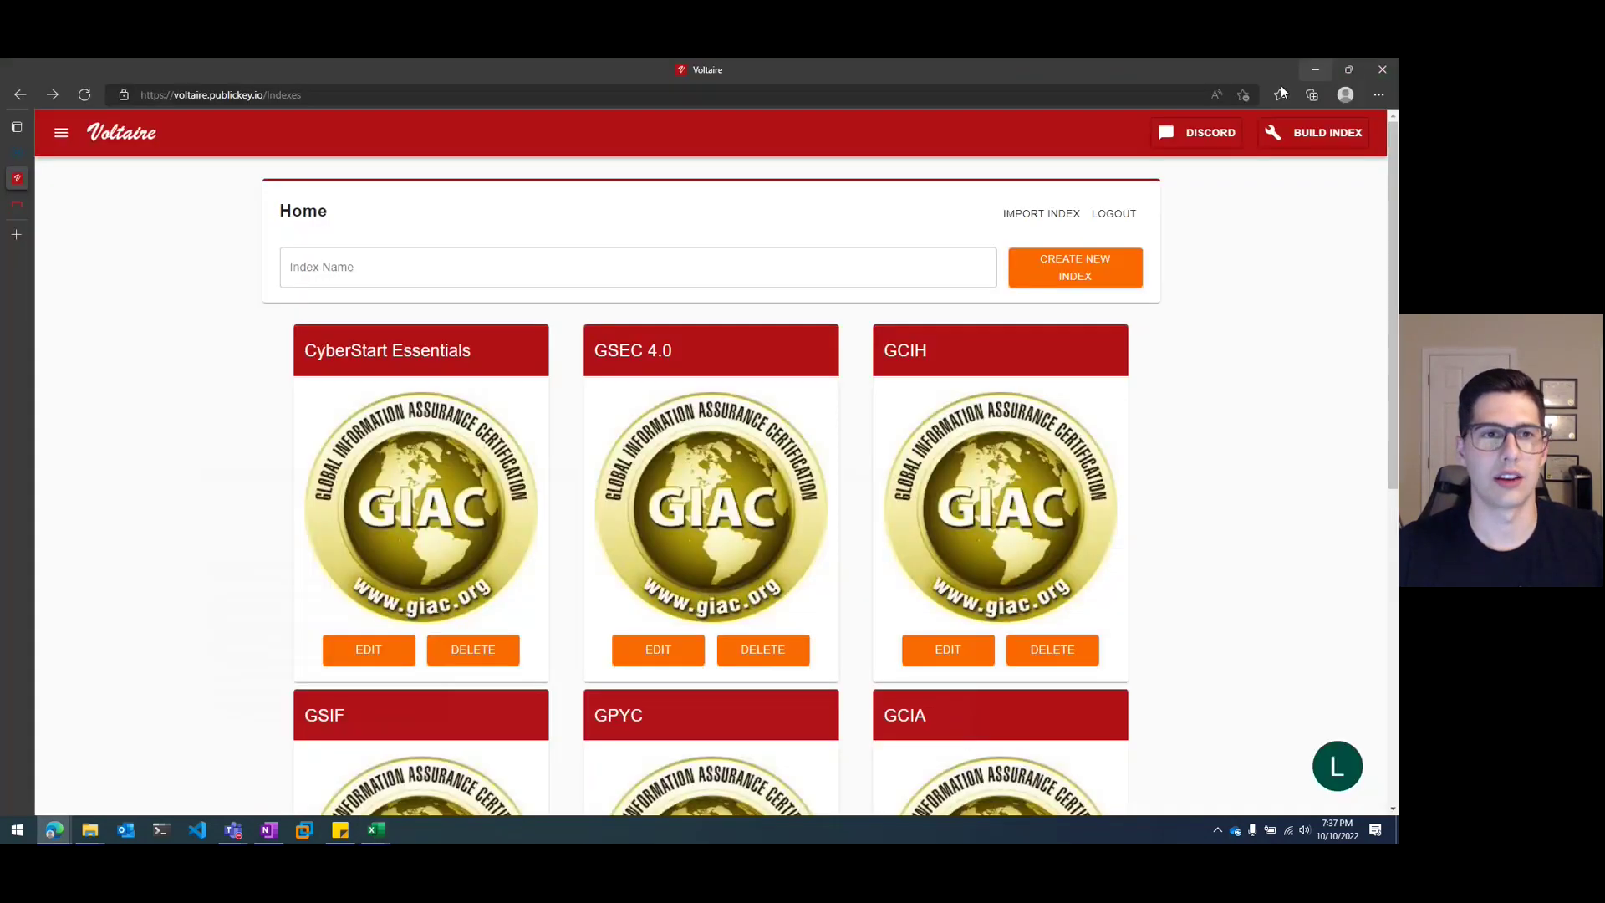
- Import the saved spreadsheet into Voltaire as a new index named 'MOCK DATA'
left_click(1041, 215)
left_click(736, 442)
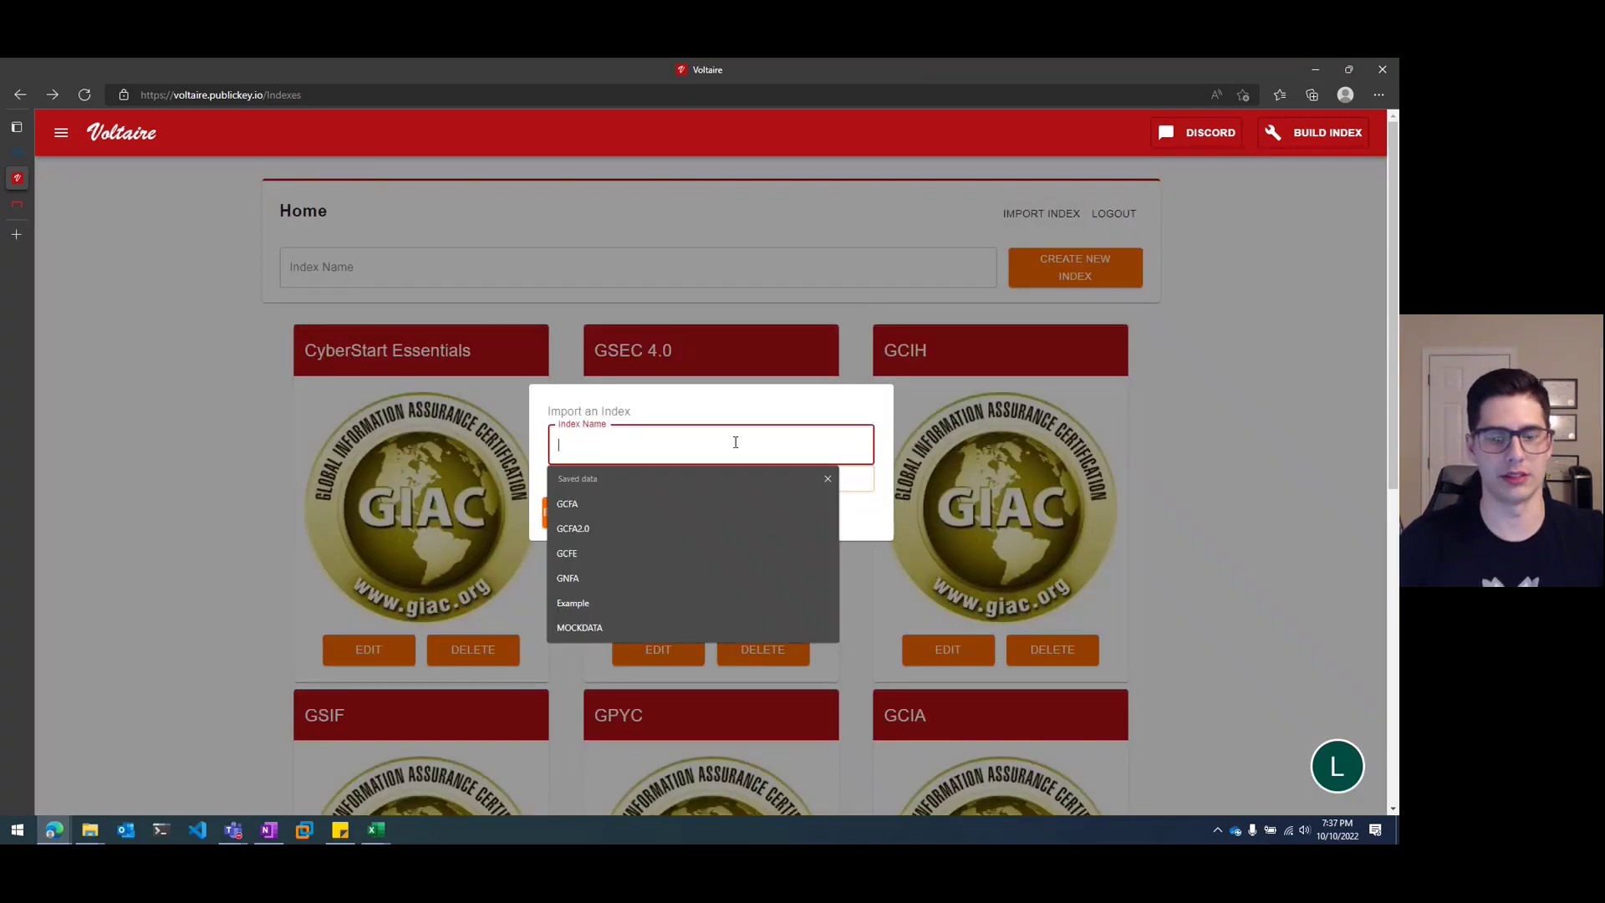
type("MOCK DATRA")
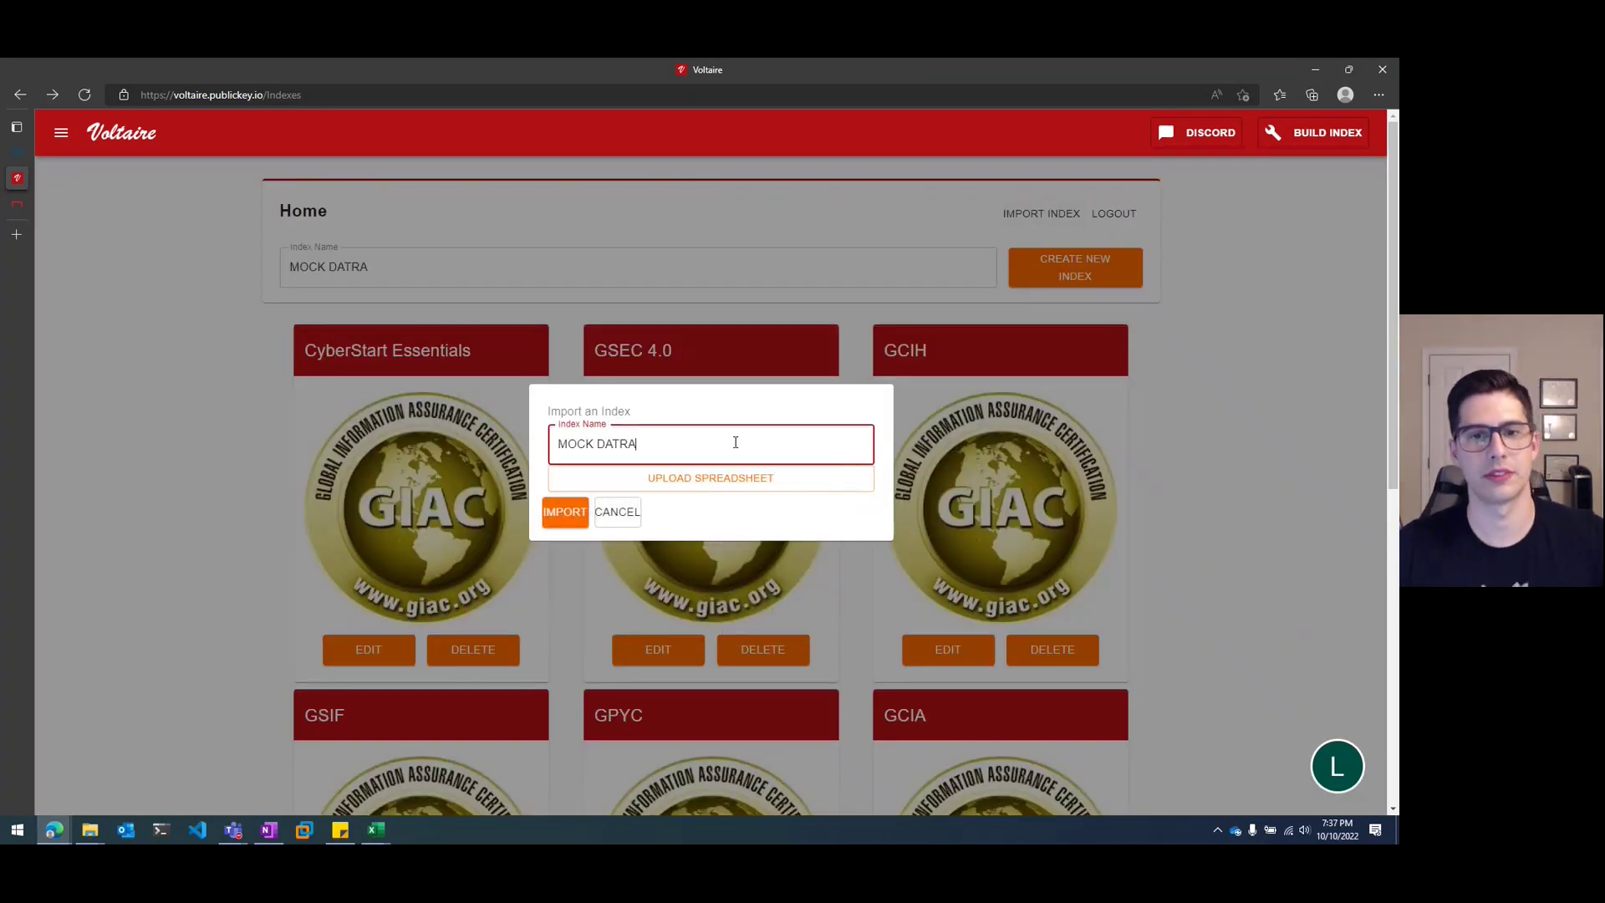
key("BackSpace")
key("BackSpace")
type("A")
left_click(713, 473)
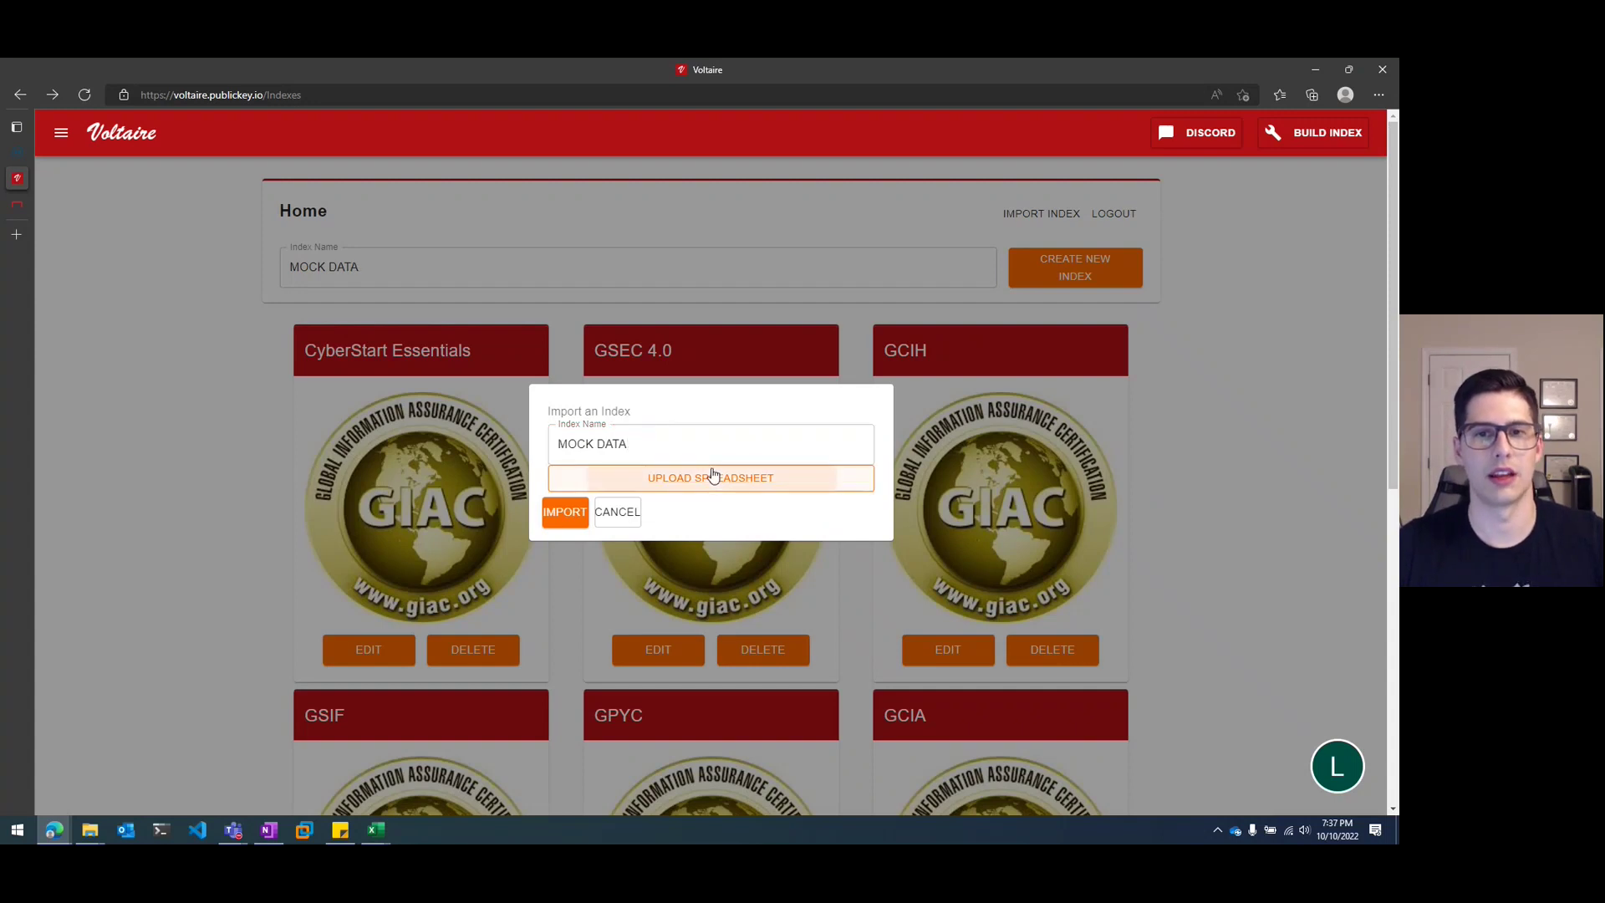
left_click(717, 479)
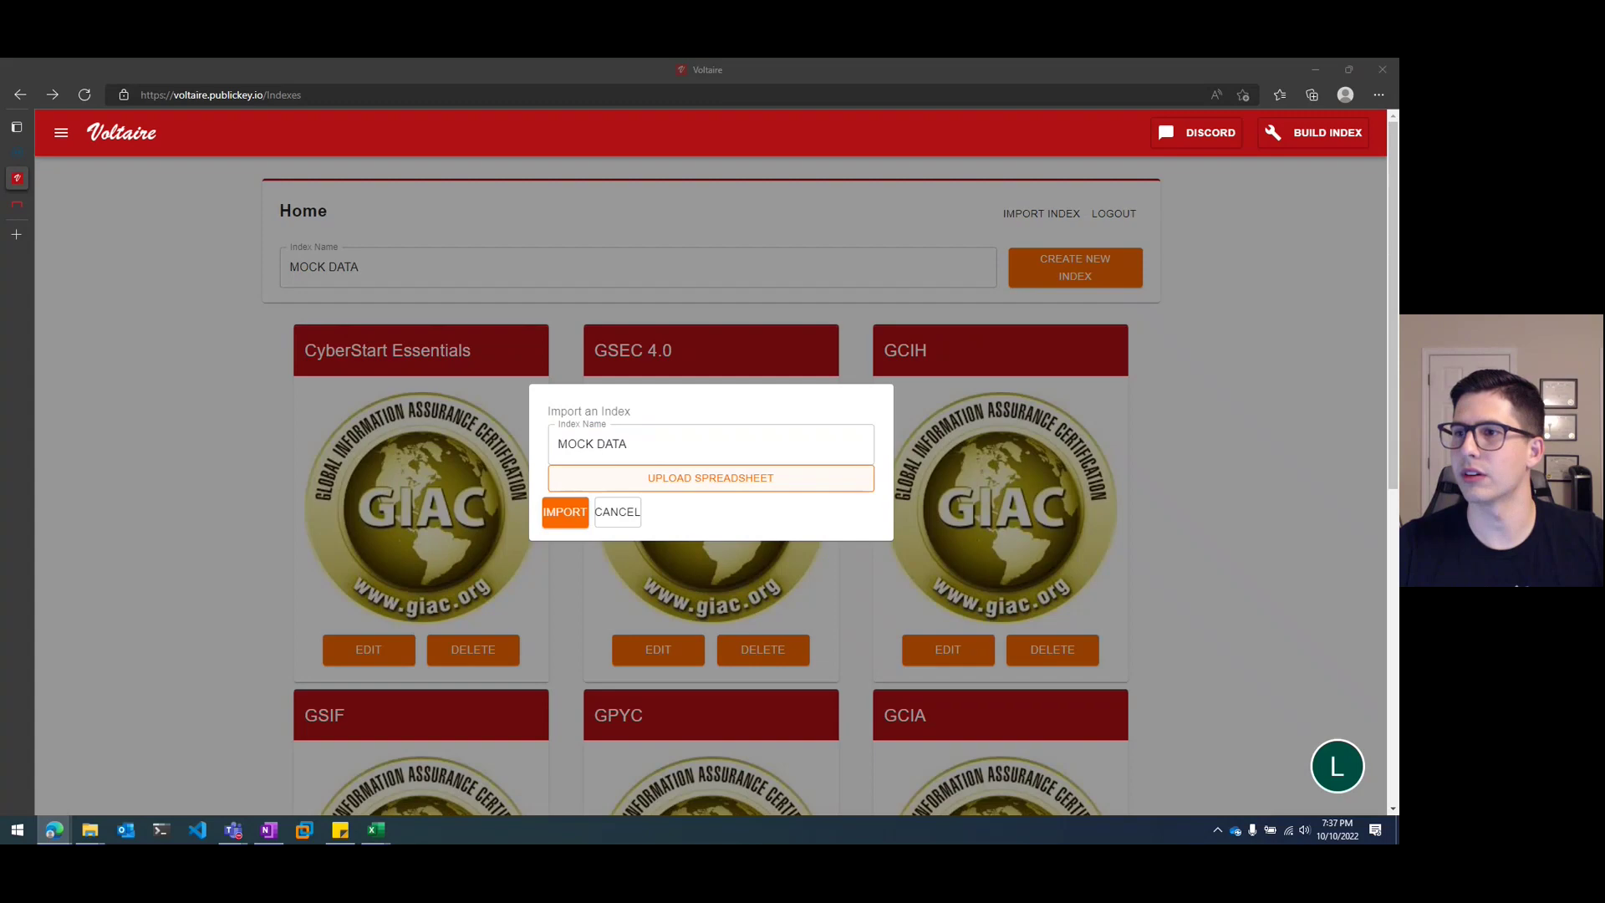
double_click(1134, 280)
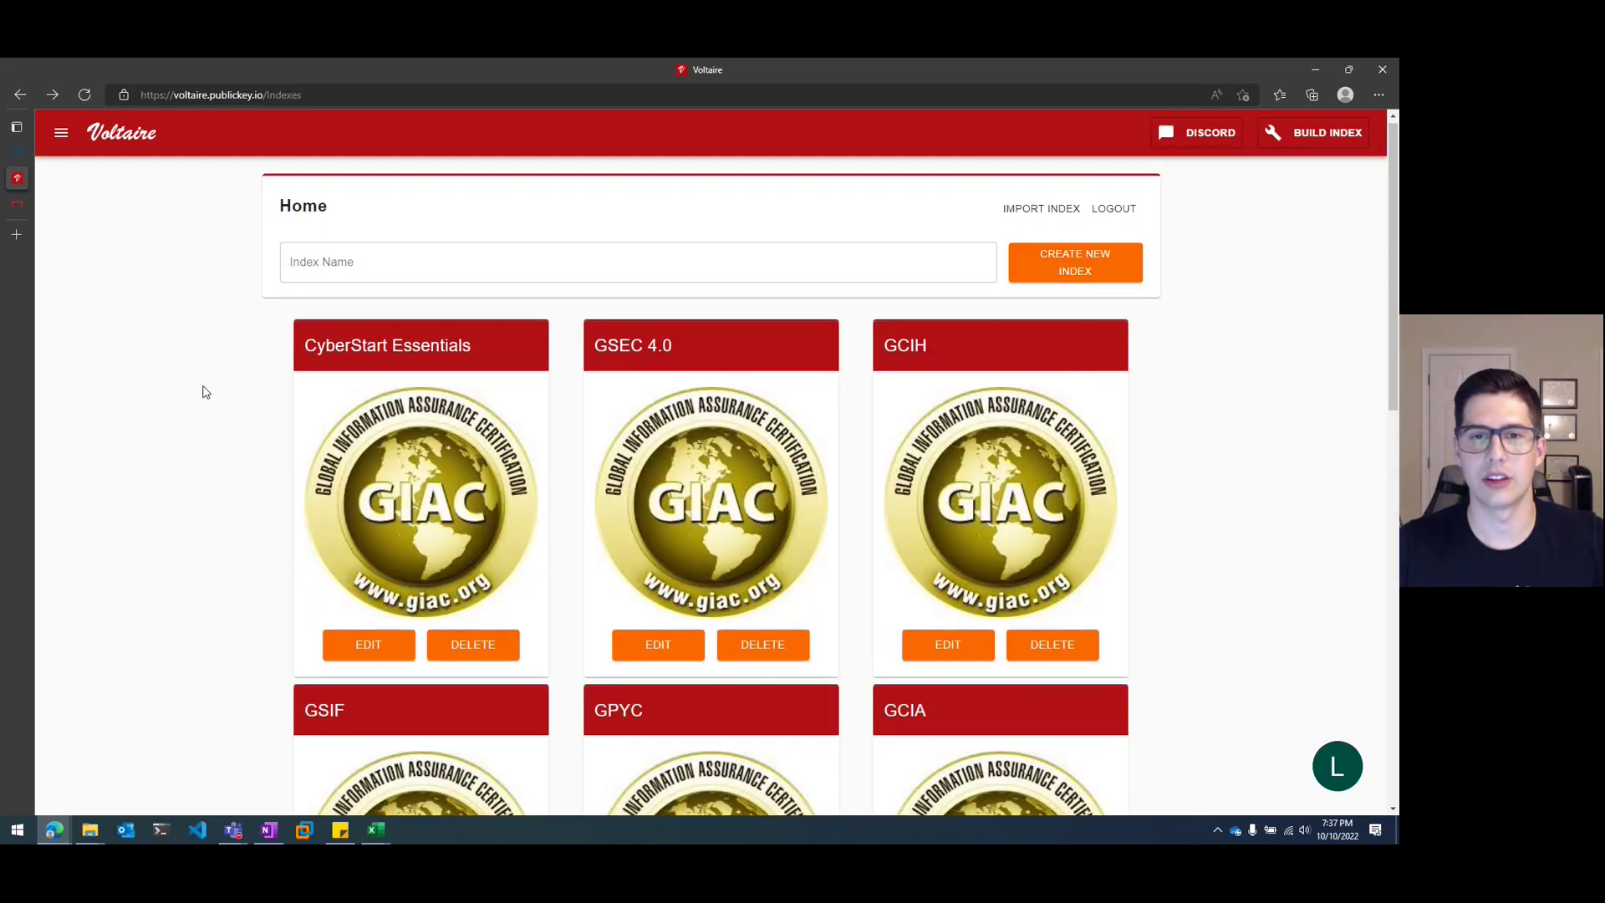
scroll(751, 539, "down", 3)
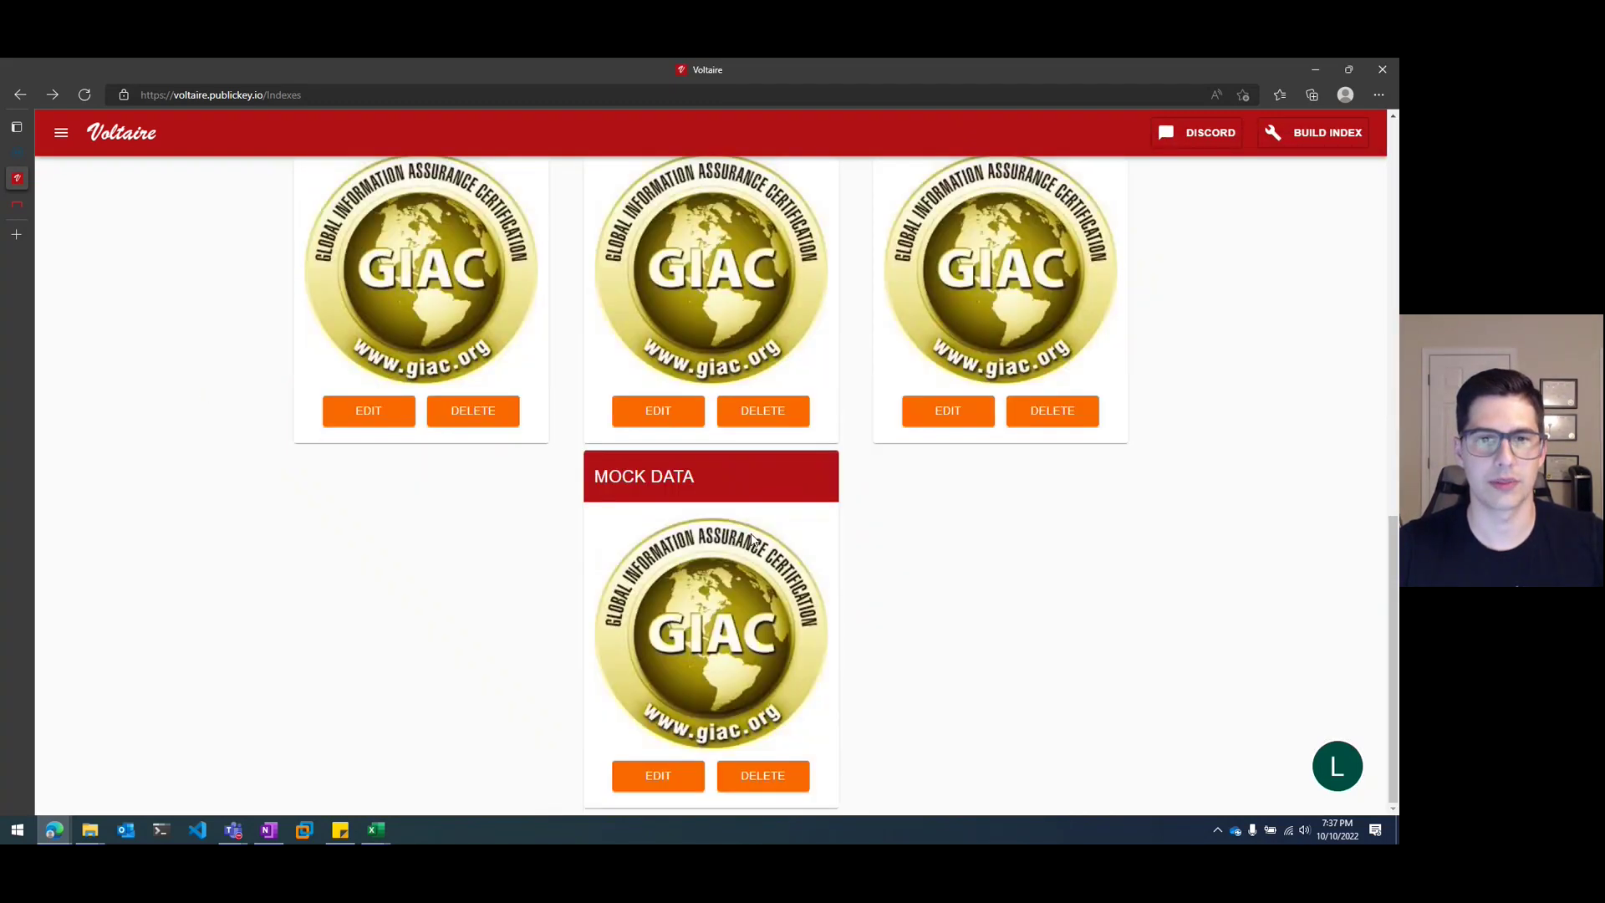
left_click(657, 775)
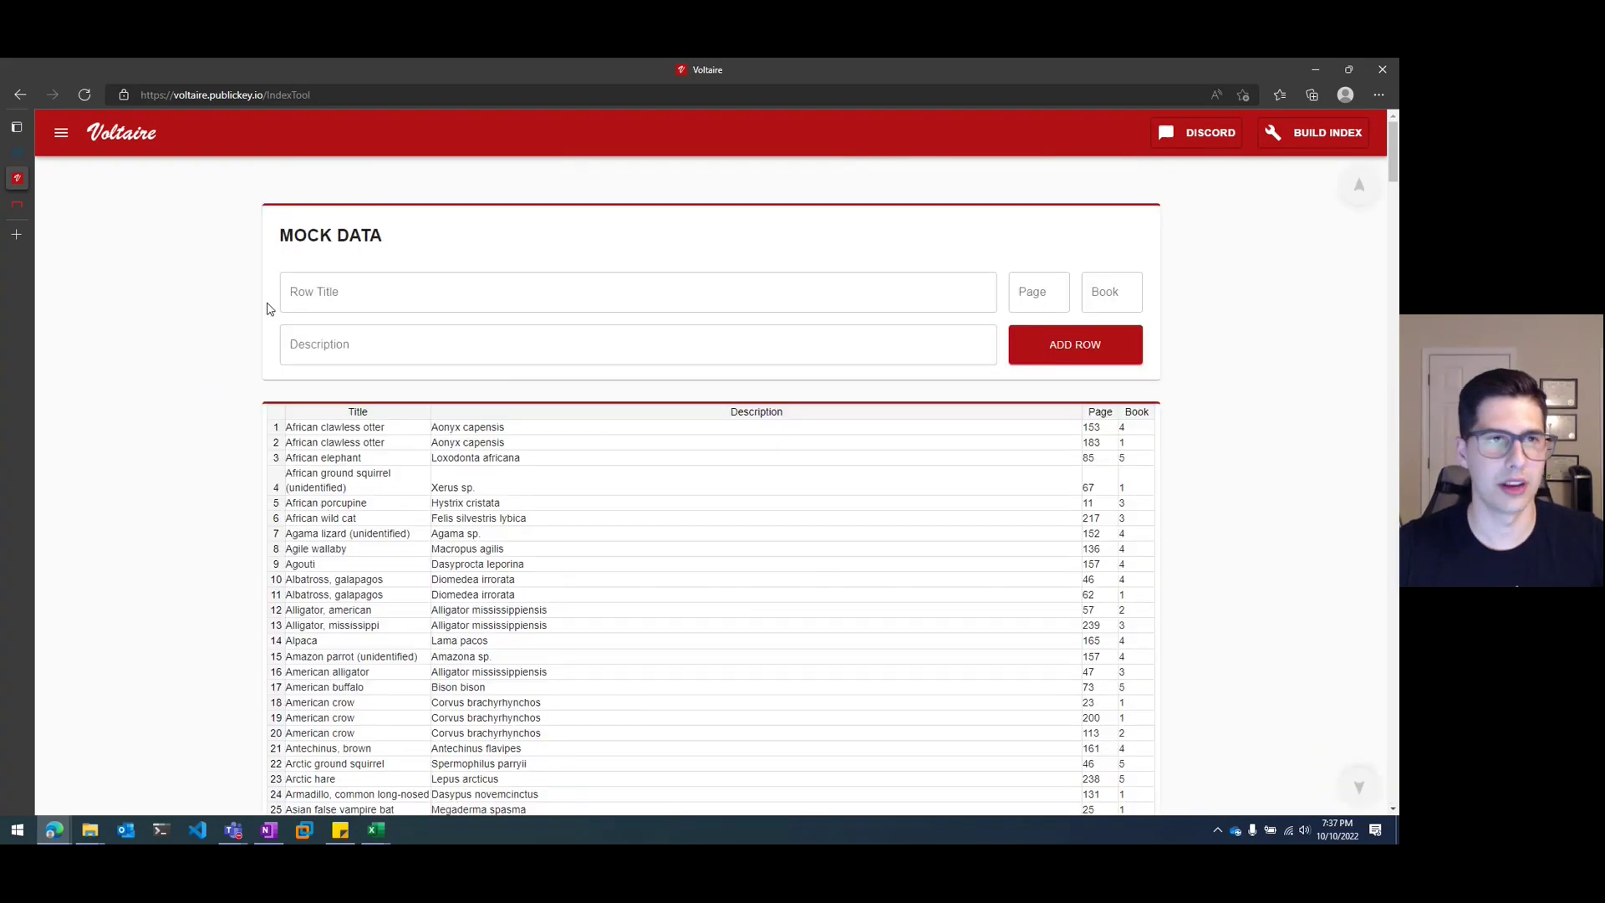
scroll(309, 368, "down", 2)
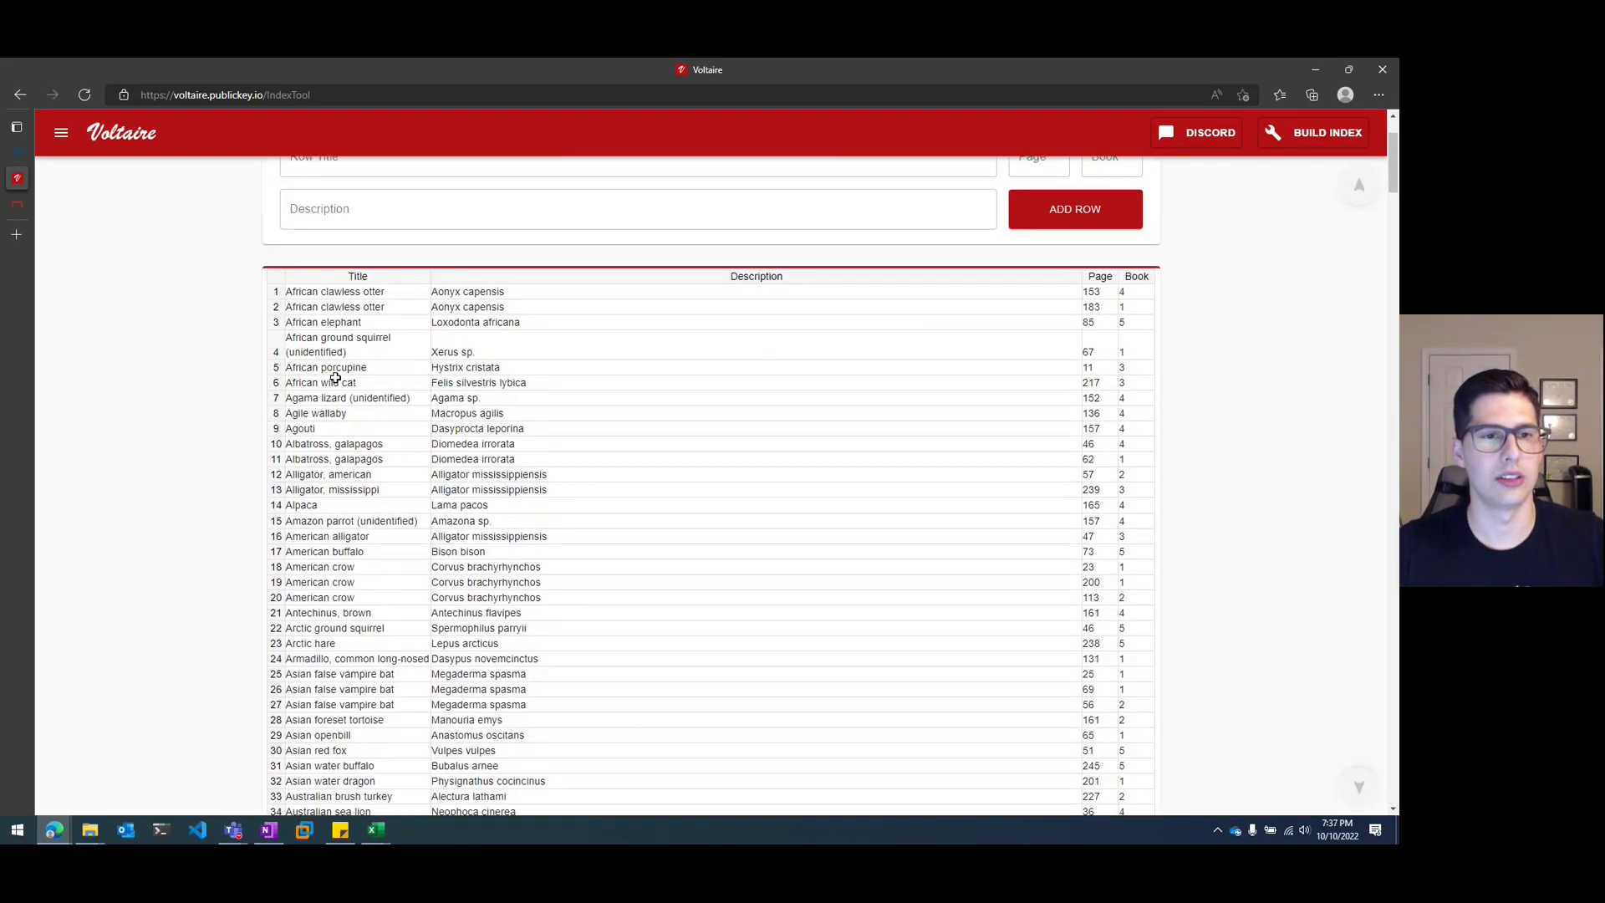
scroll(336, 378, "down", 20)
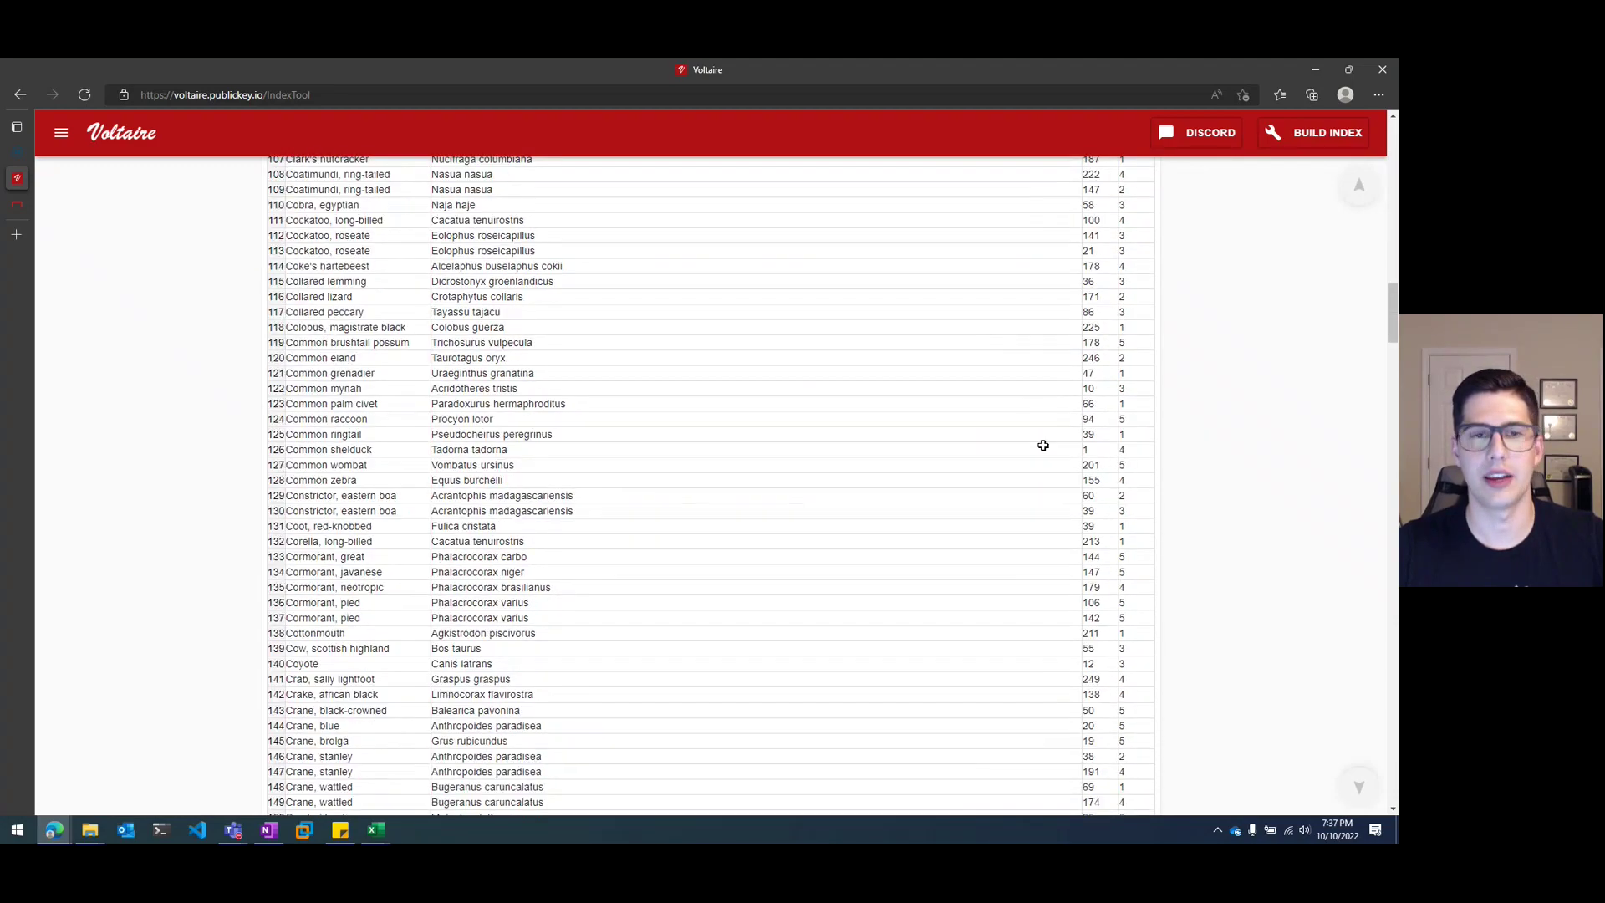
scroll(1184, 505, "down", 20)
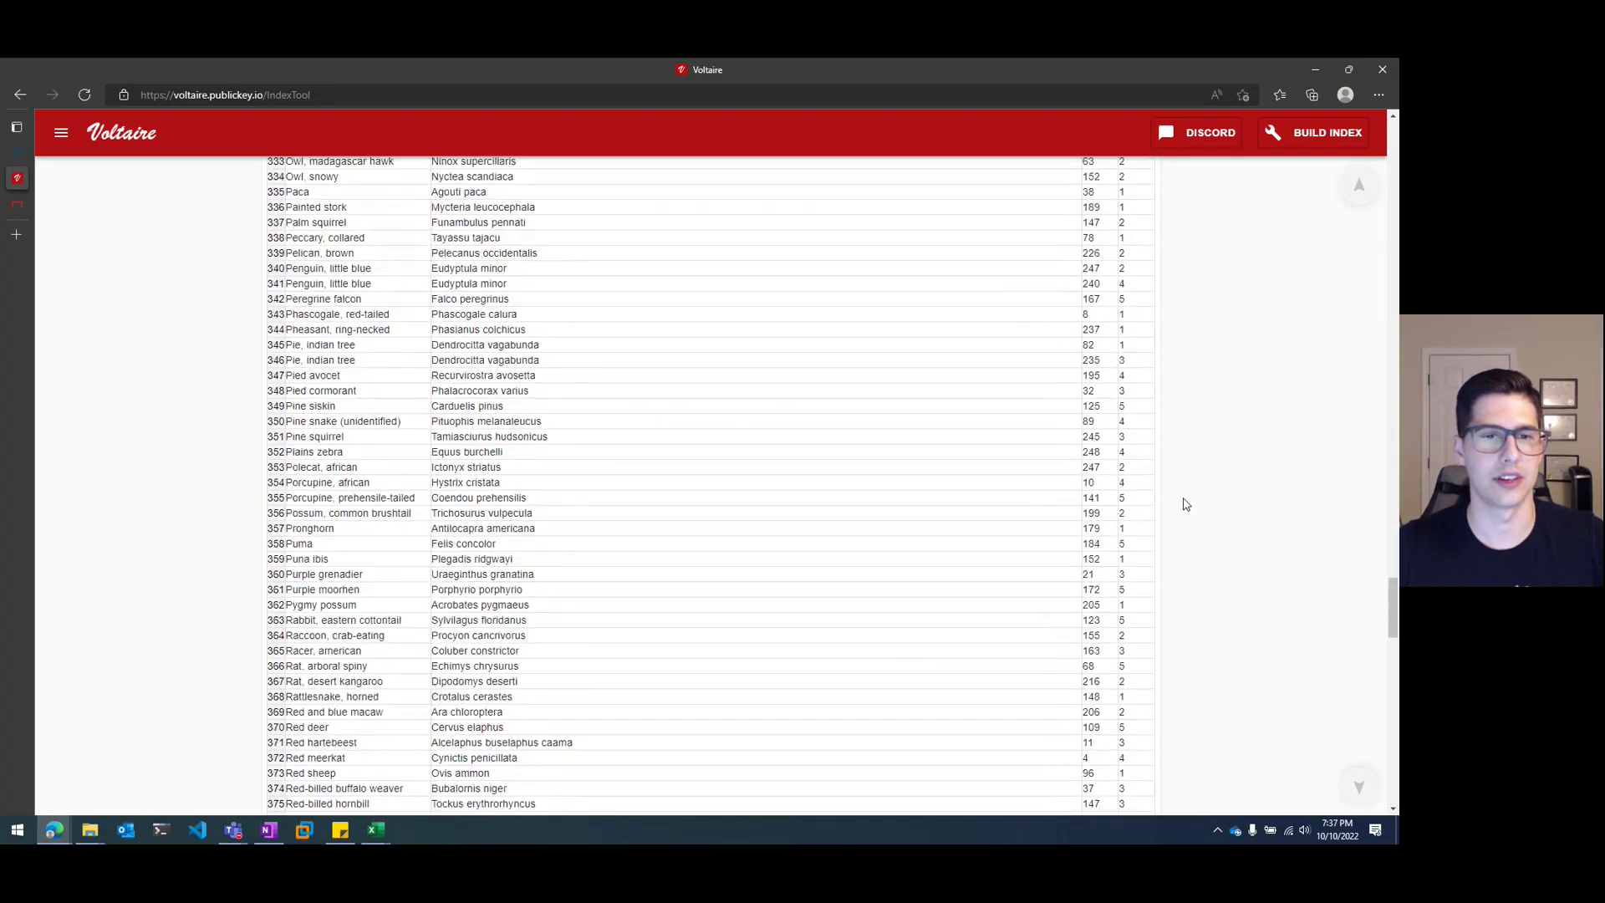
scroll(1184, 506, "up", 20)
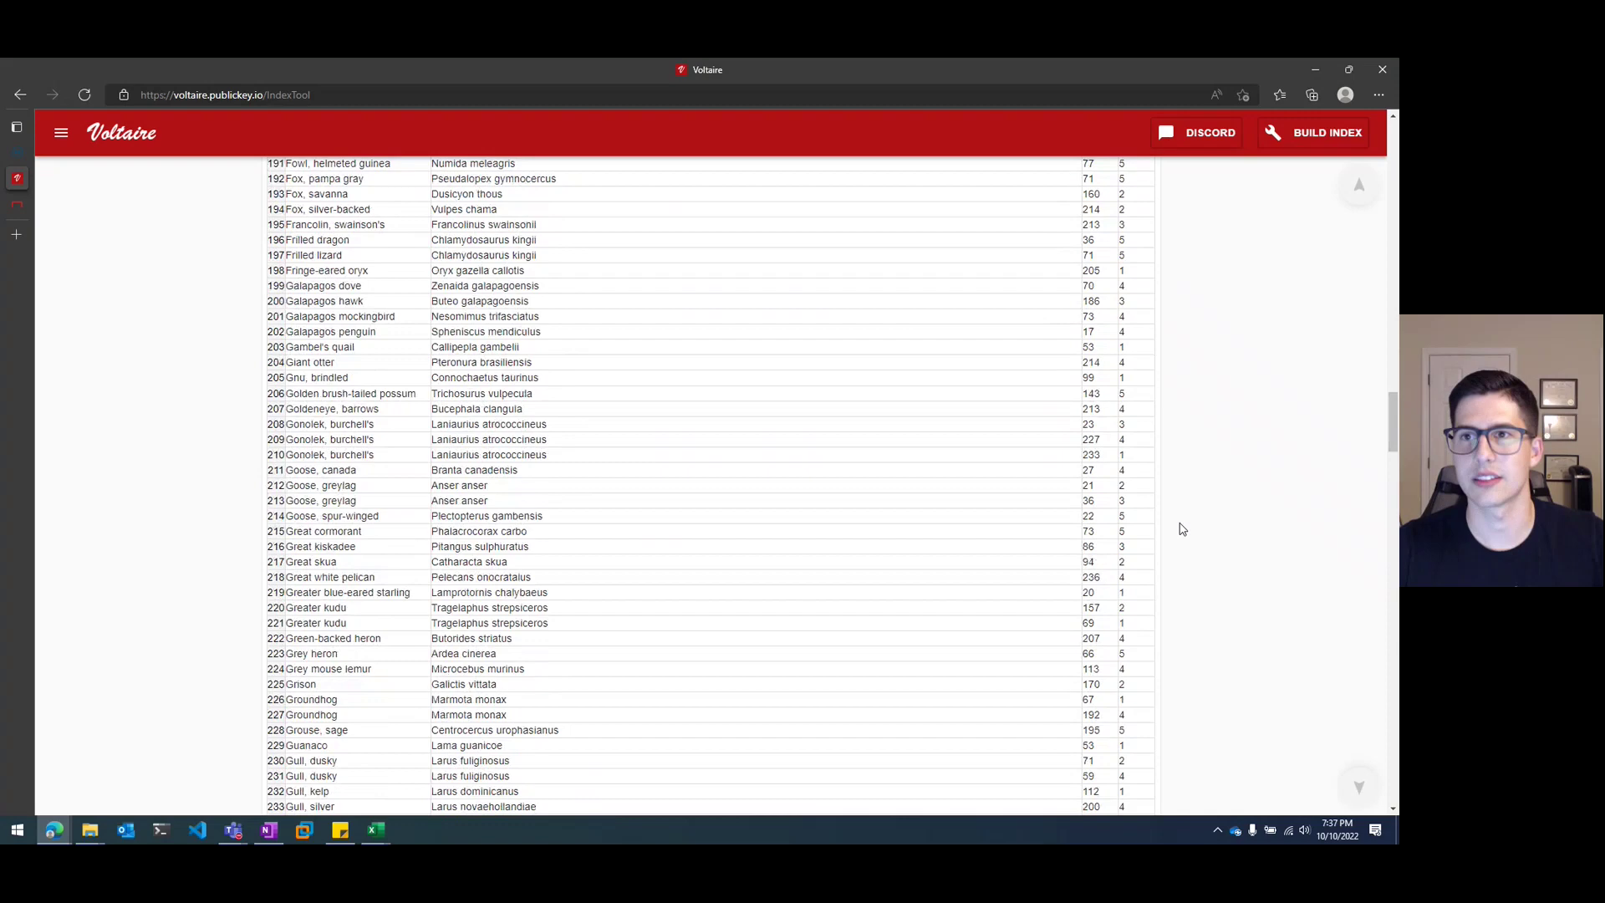
scroll(1184, 529, "up", 20)
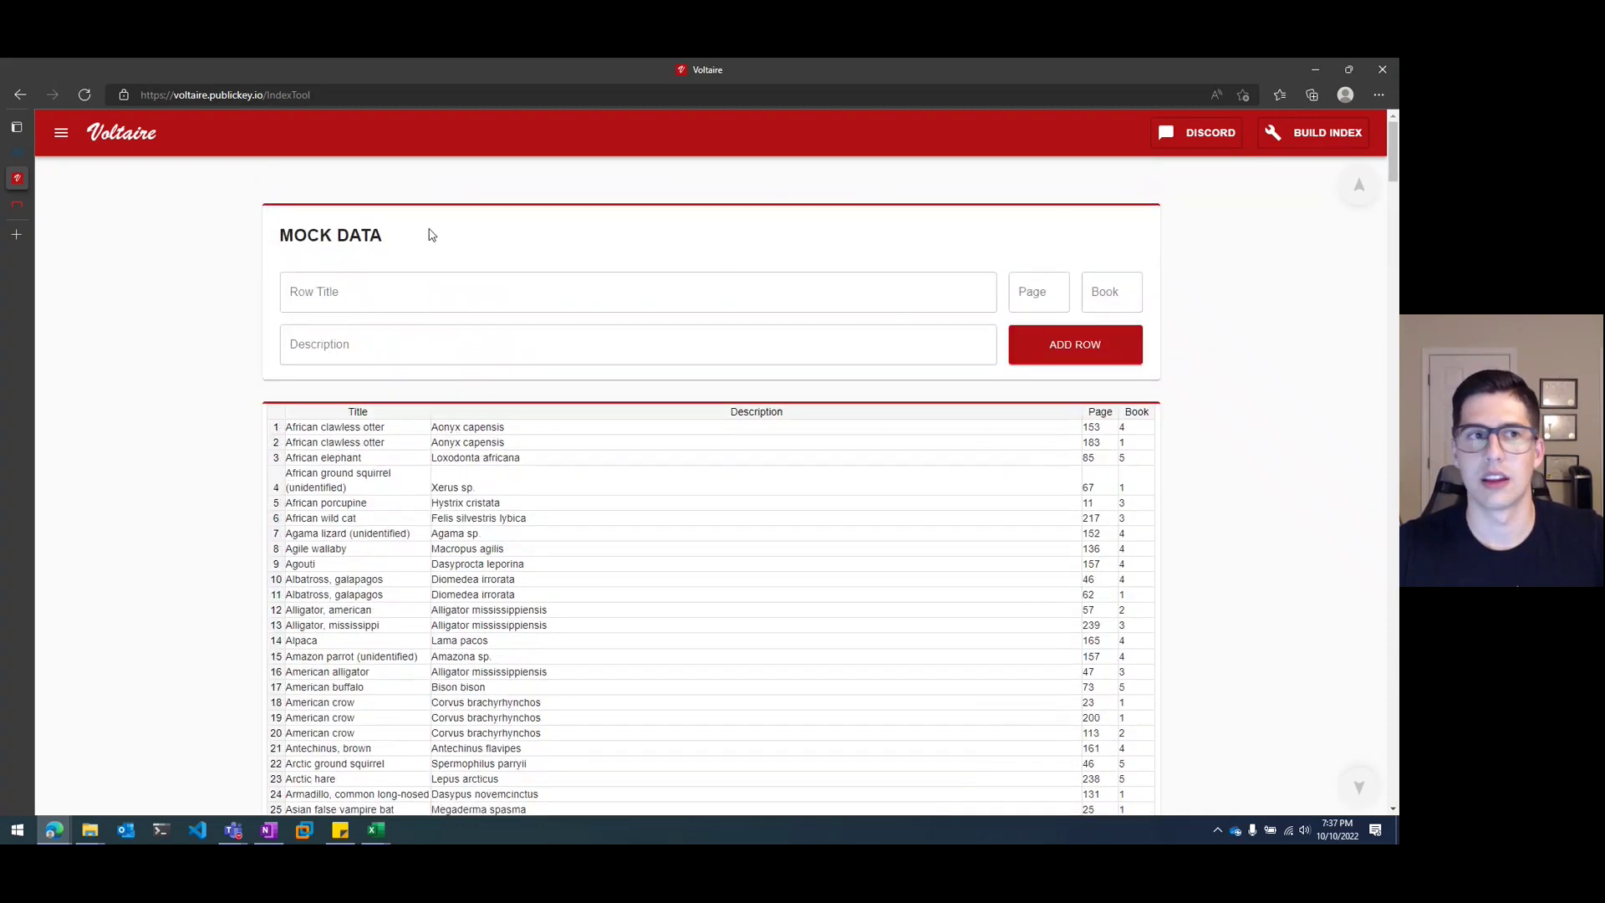
left_click(121, 145)
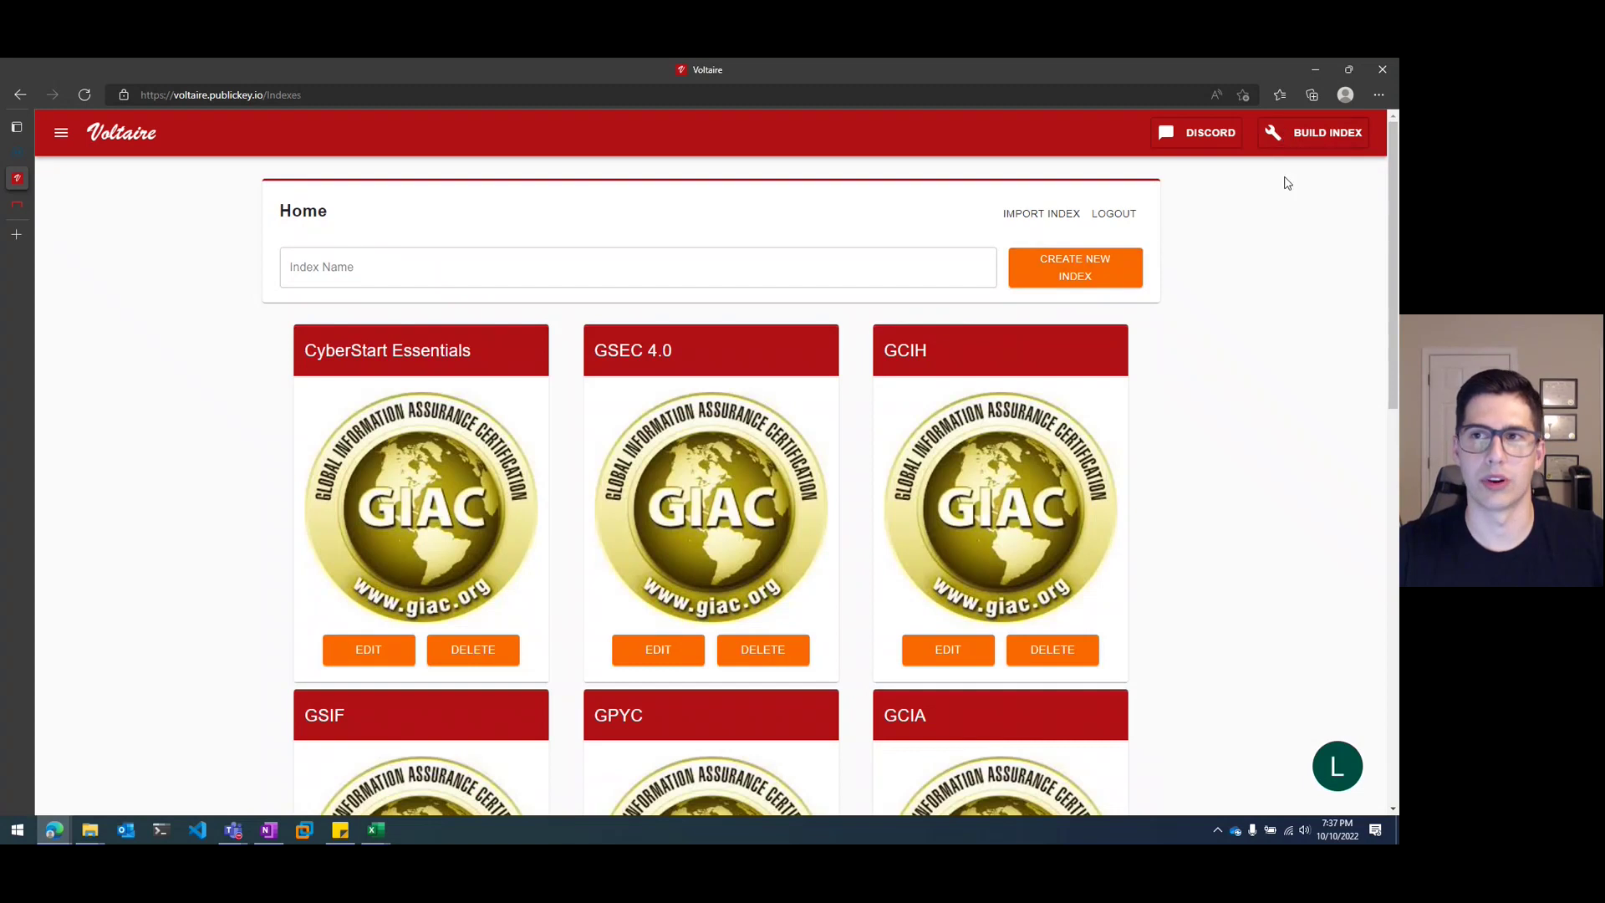
left_click(1324, 146)
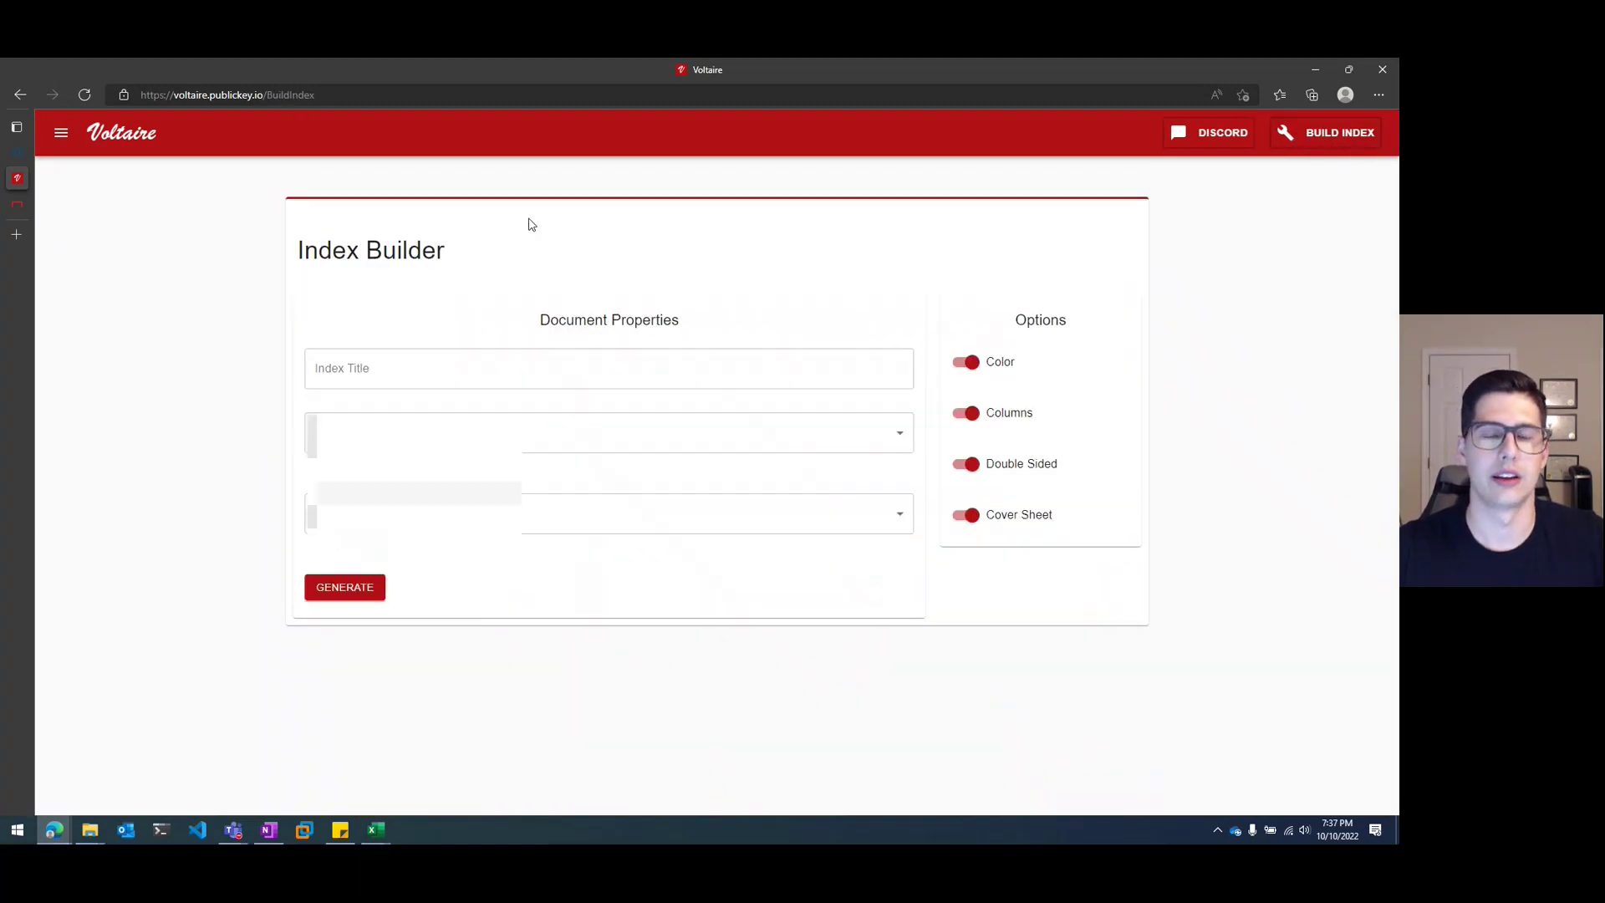
- Title the index build 'MOCK DATA' and set the export style to DOC
left_click(422, 383)
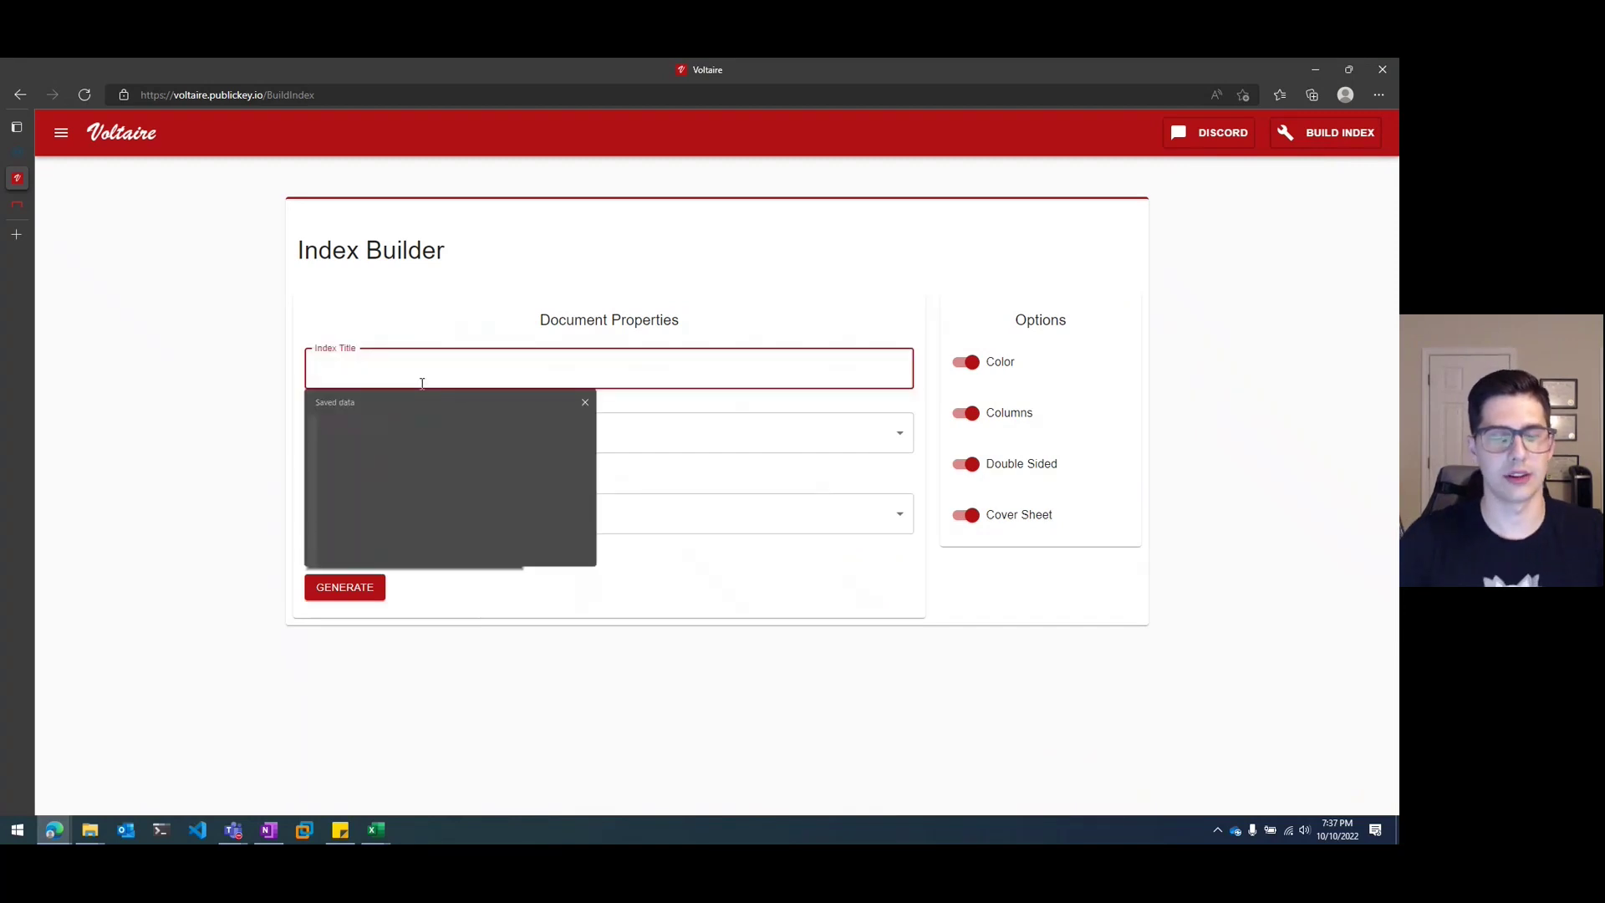
type("MOCK DATA")
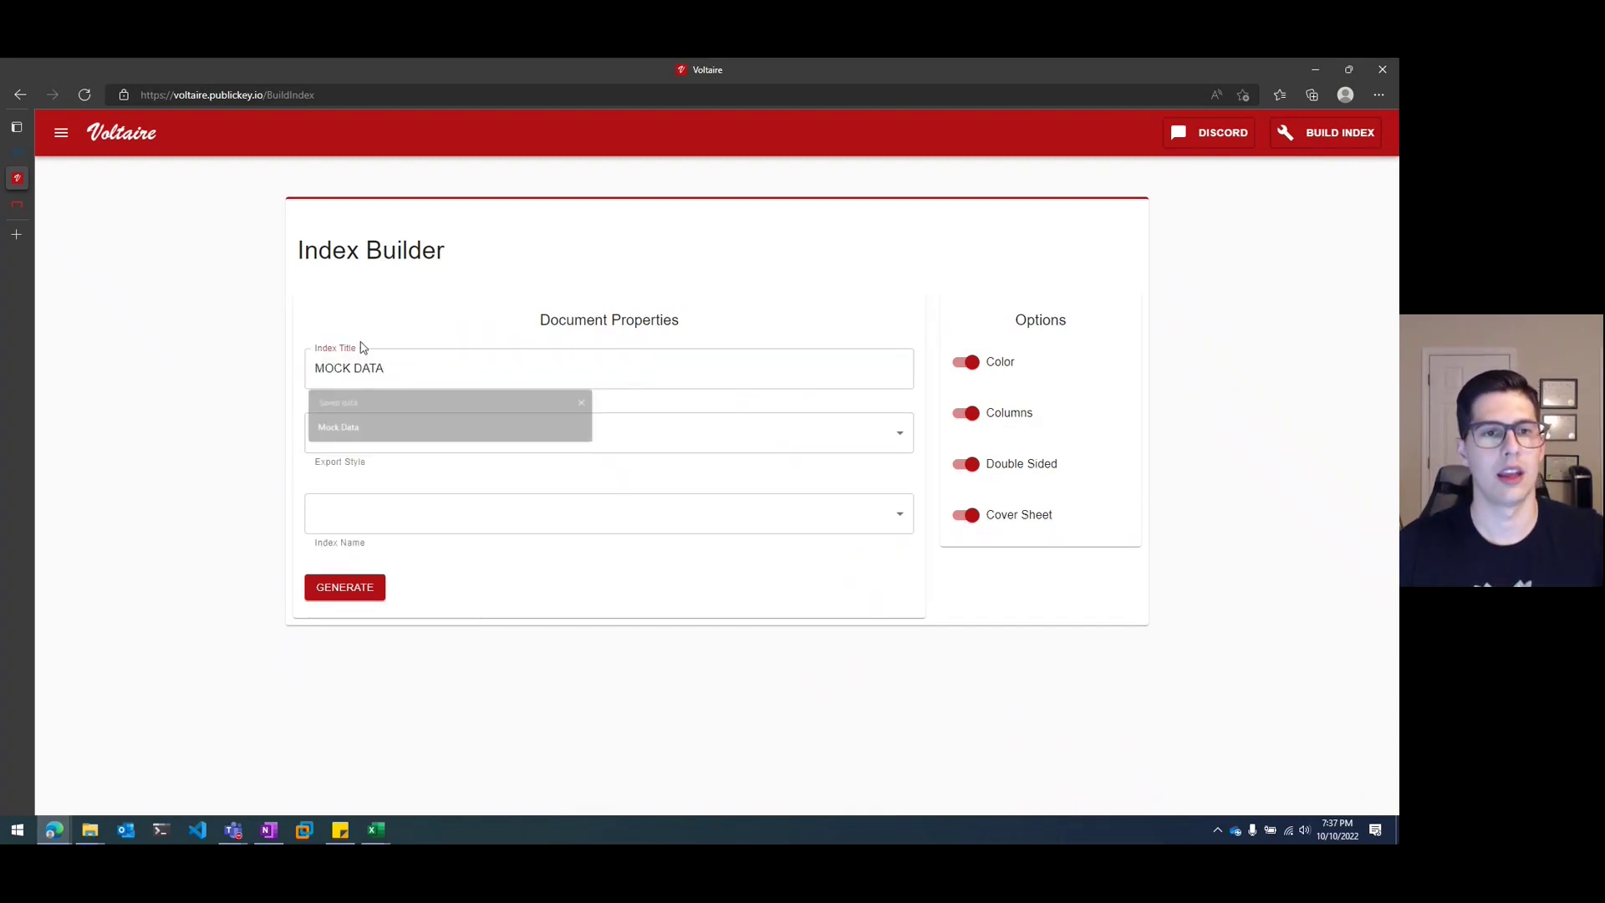
left_click(359, 432)
left_click(358, 433)
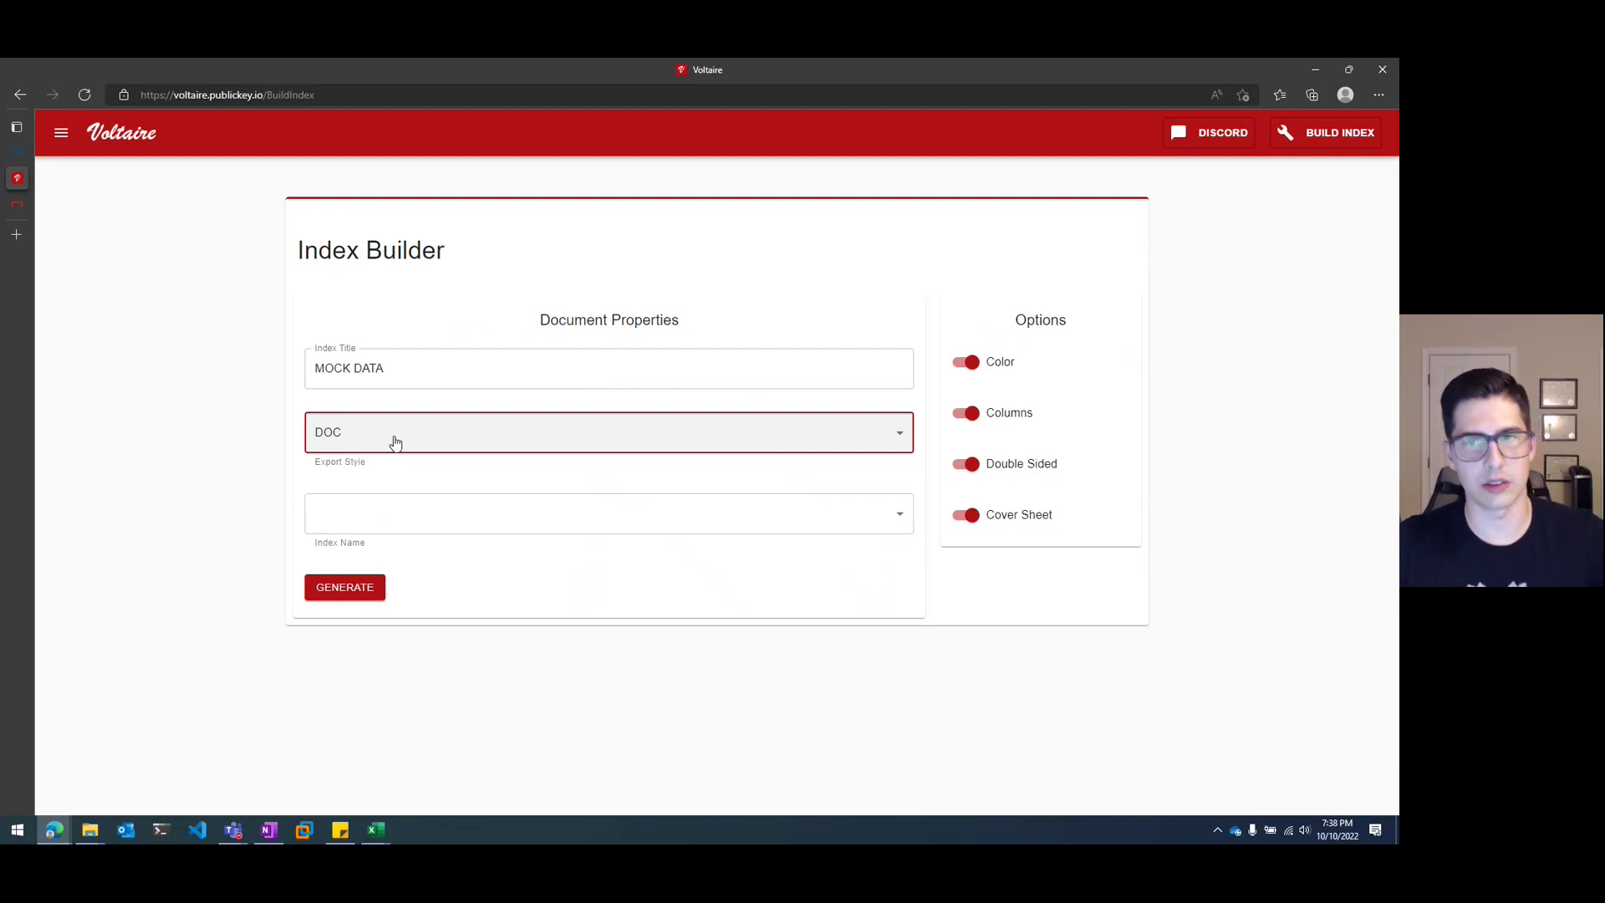
- Build from the MOCK DATA index, then download and open MOCK DATA.docx
left_click(381, 510)
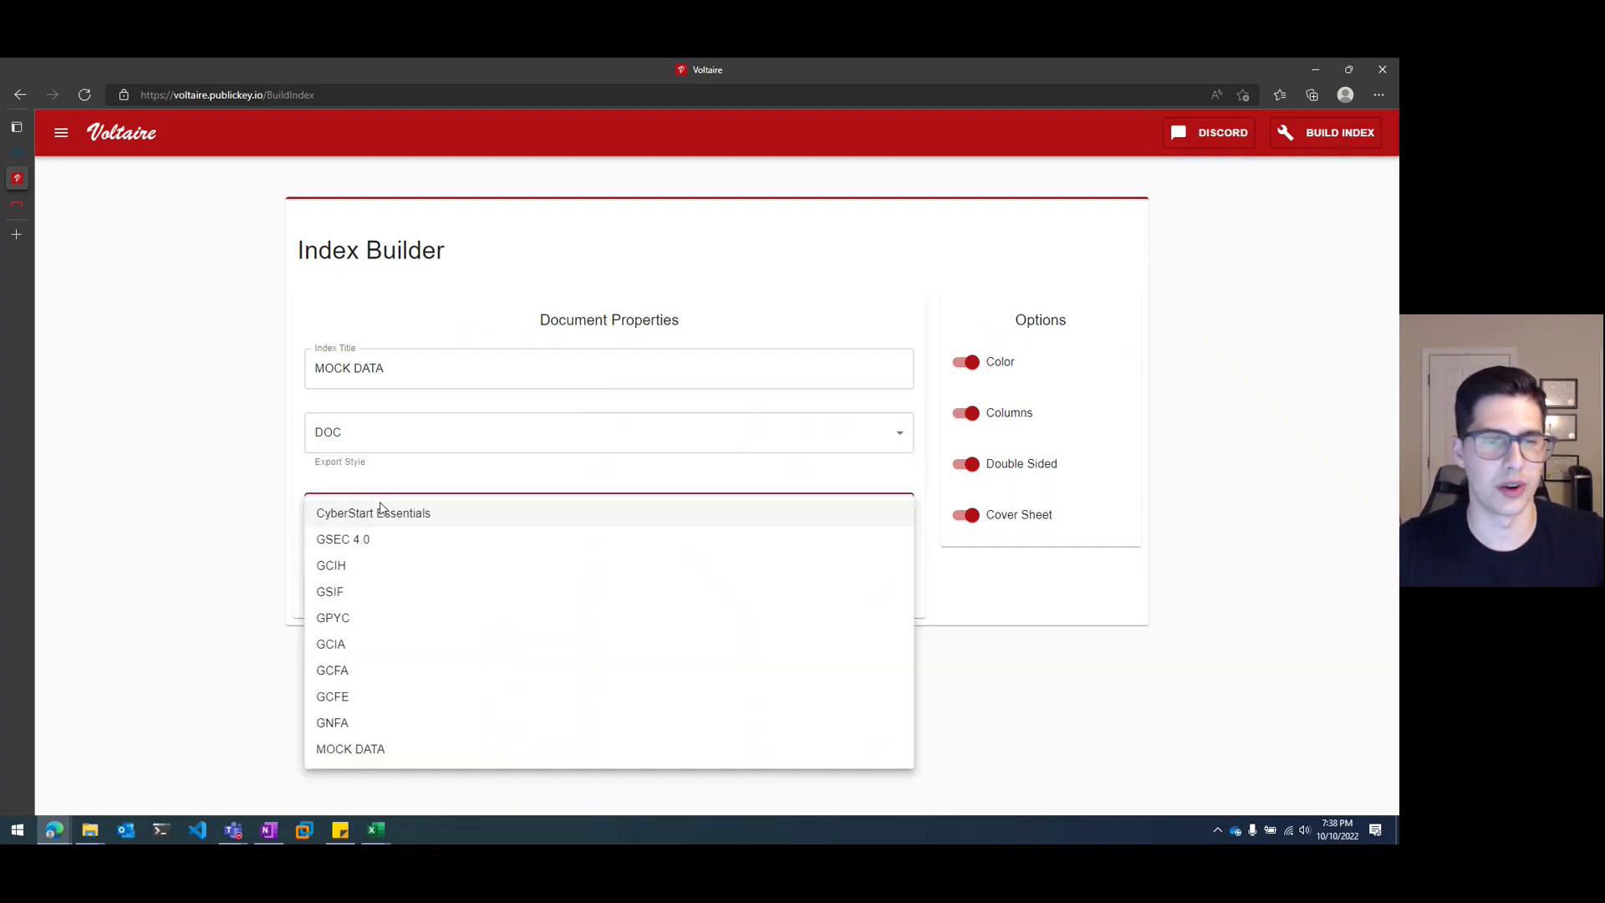
left_click(341, 500)
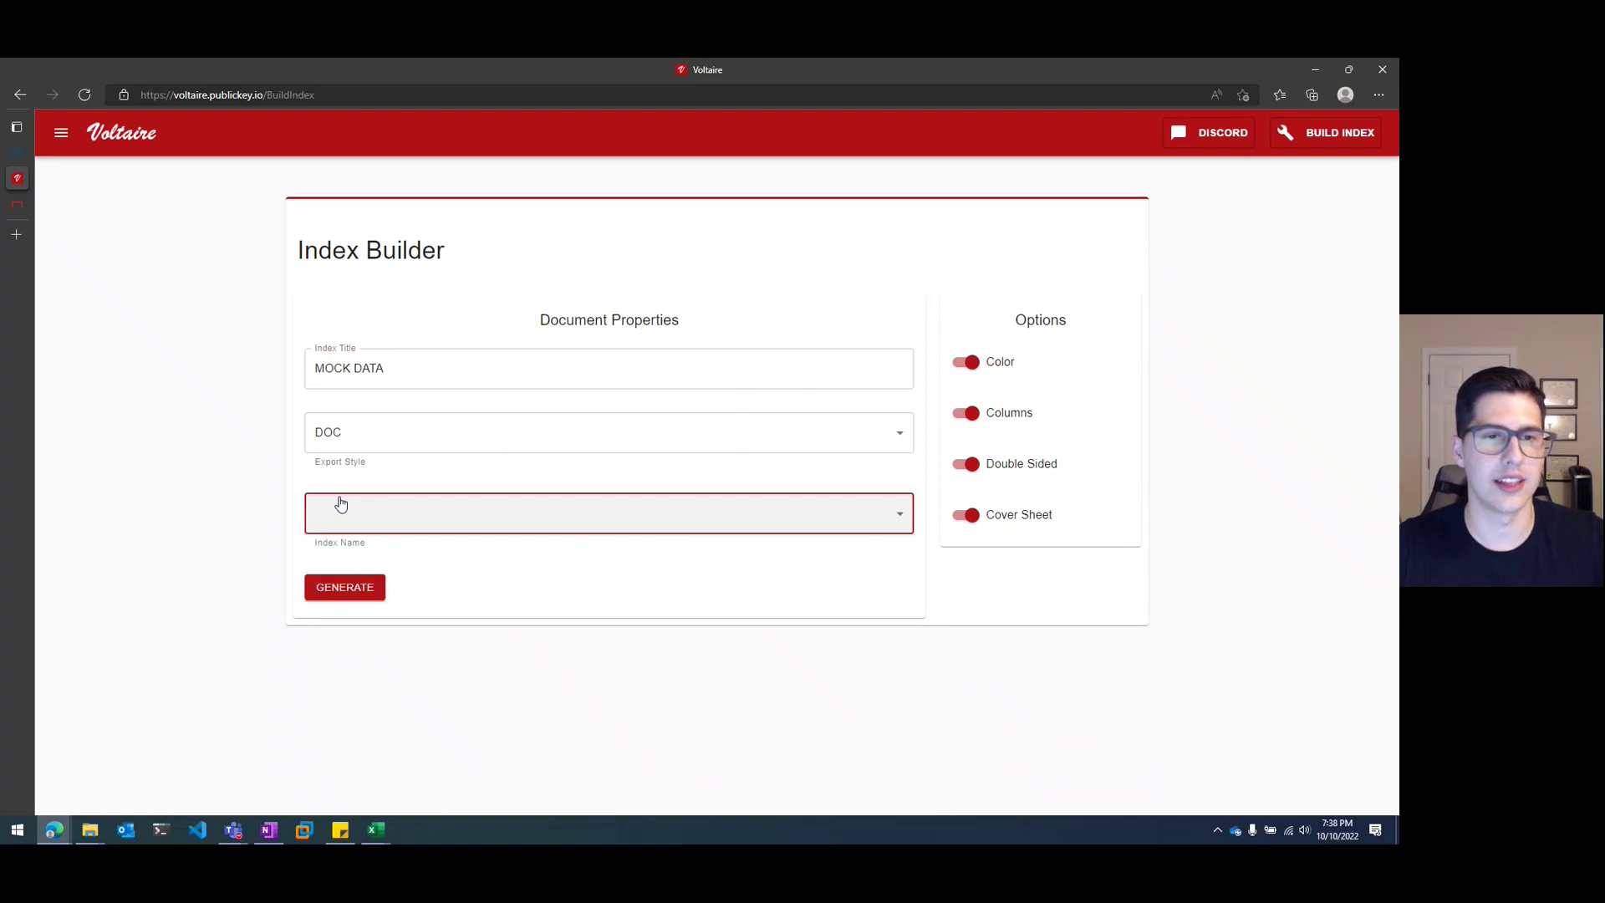
left_click(353, 512)
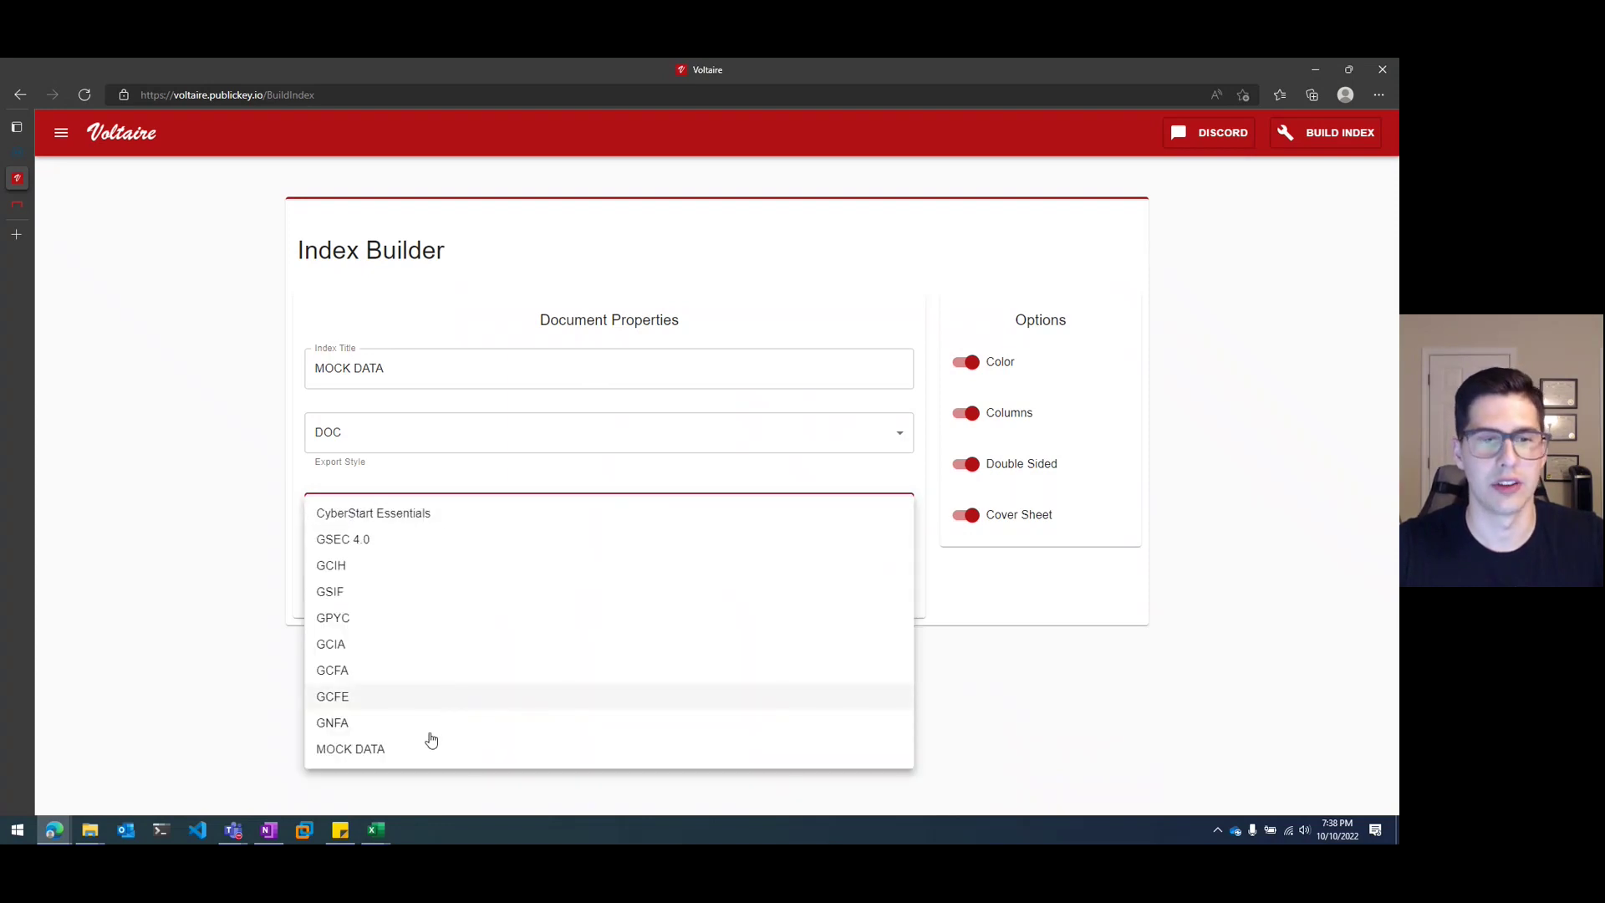
left_click(378, 749)
left_click(344, 590)
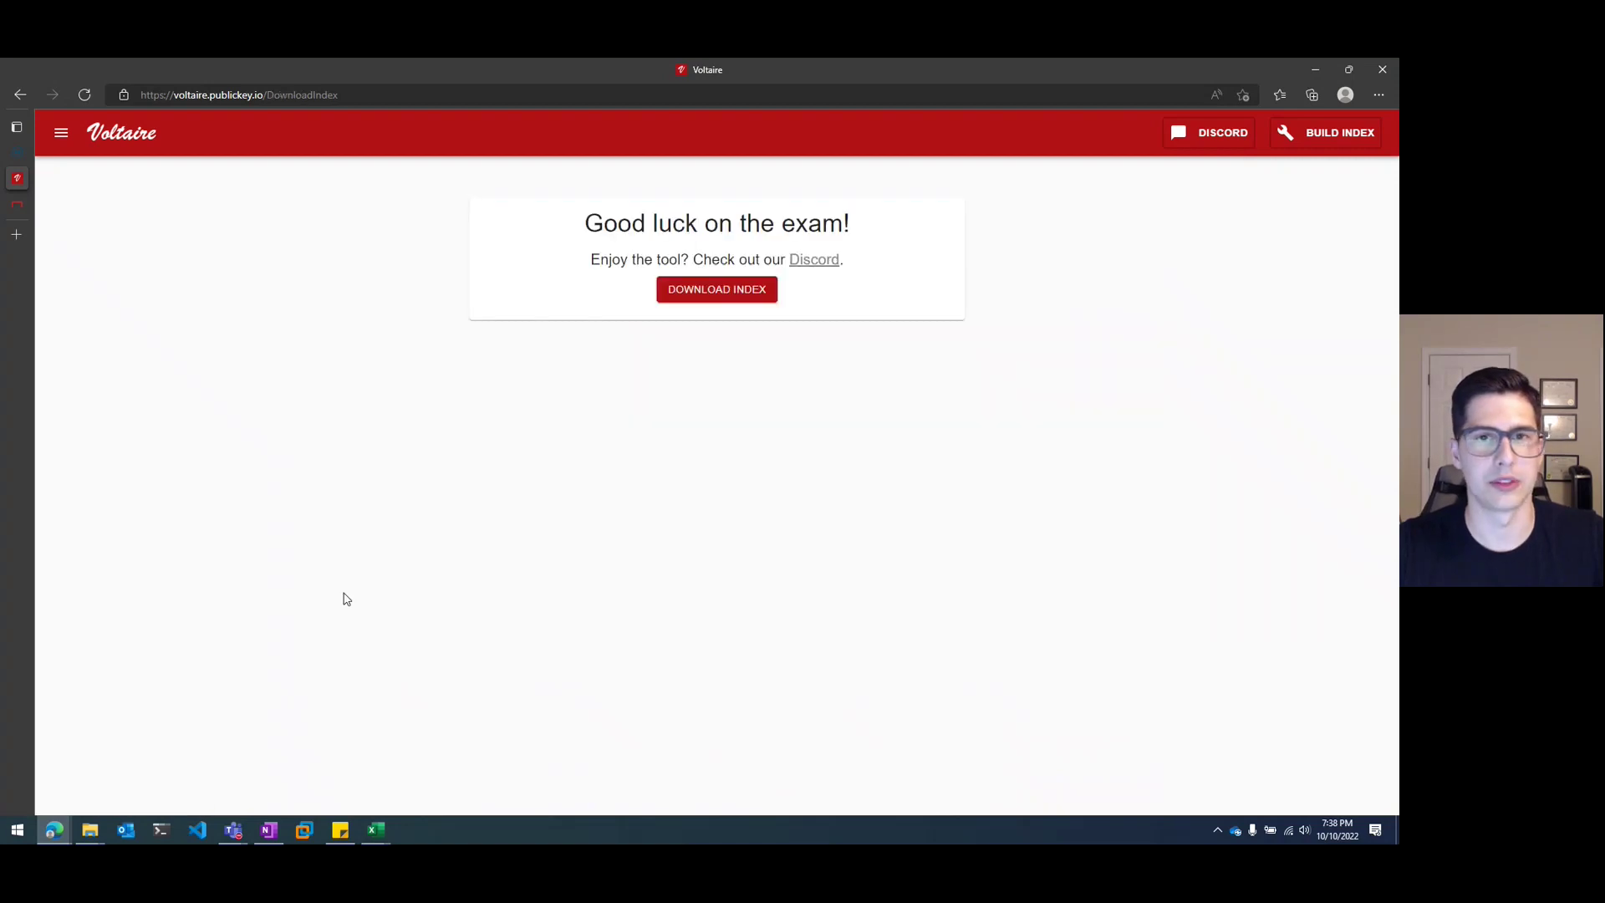
left_click(701, 297)
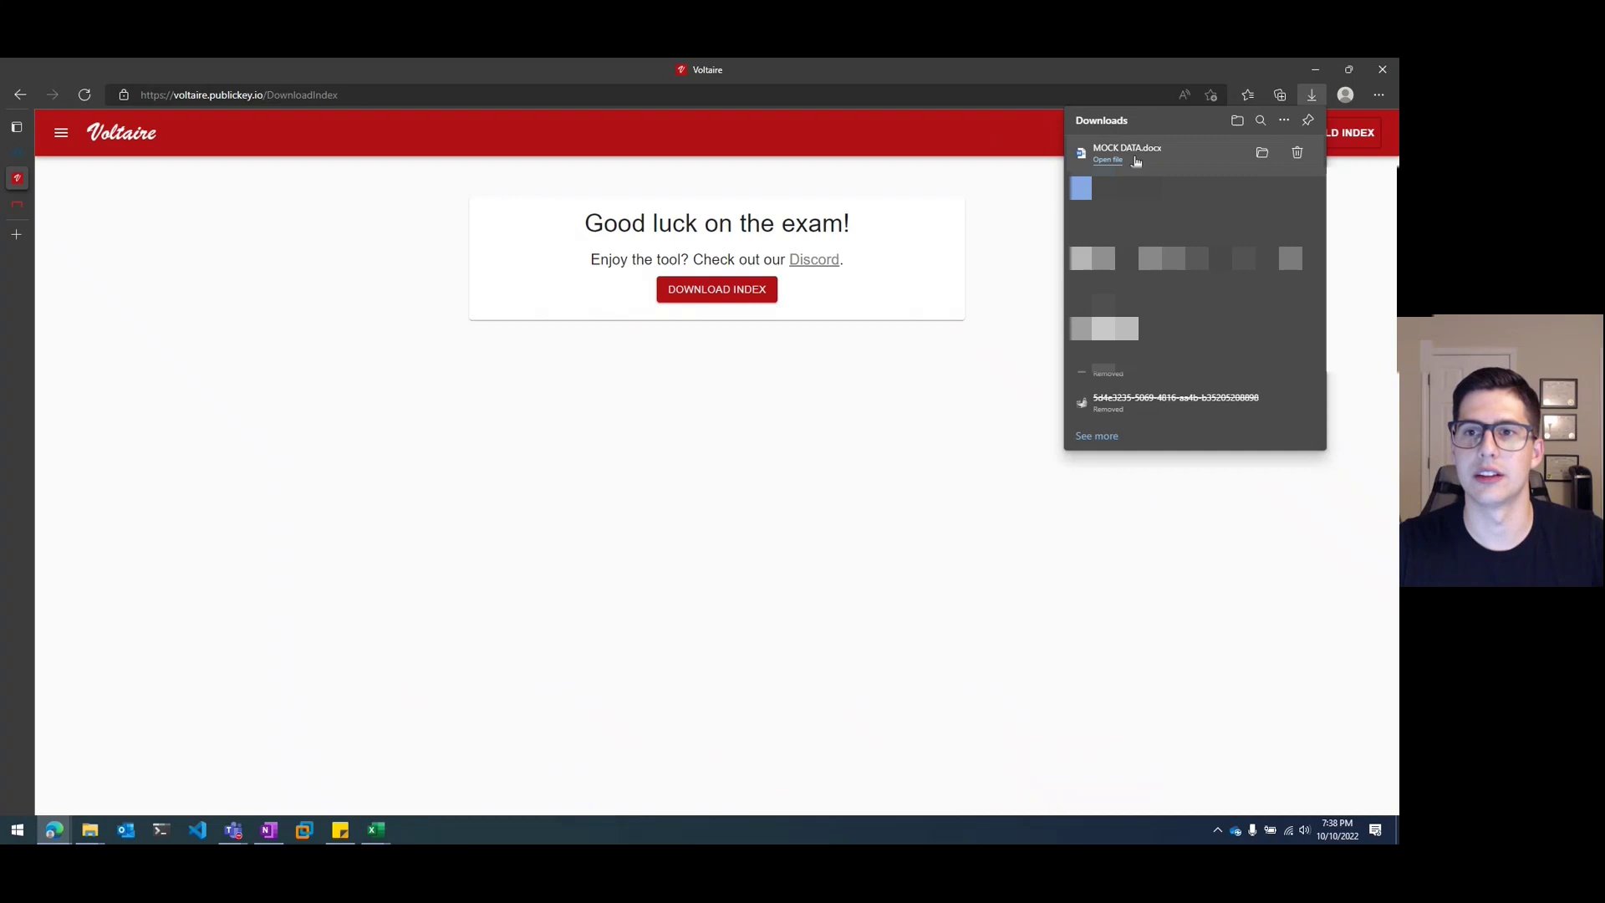
left_click(1136, 161)
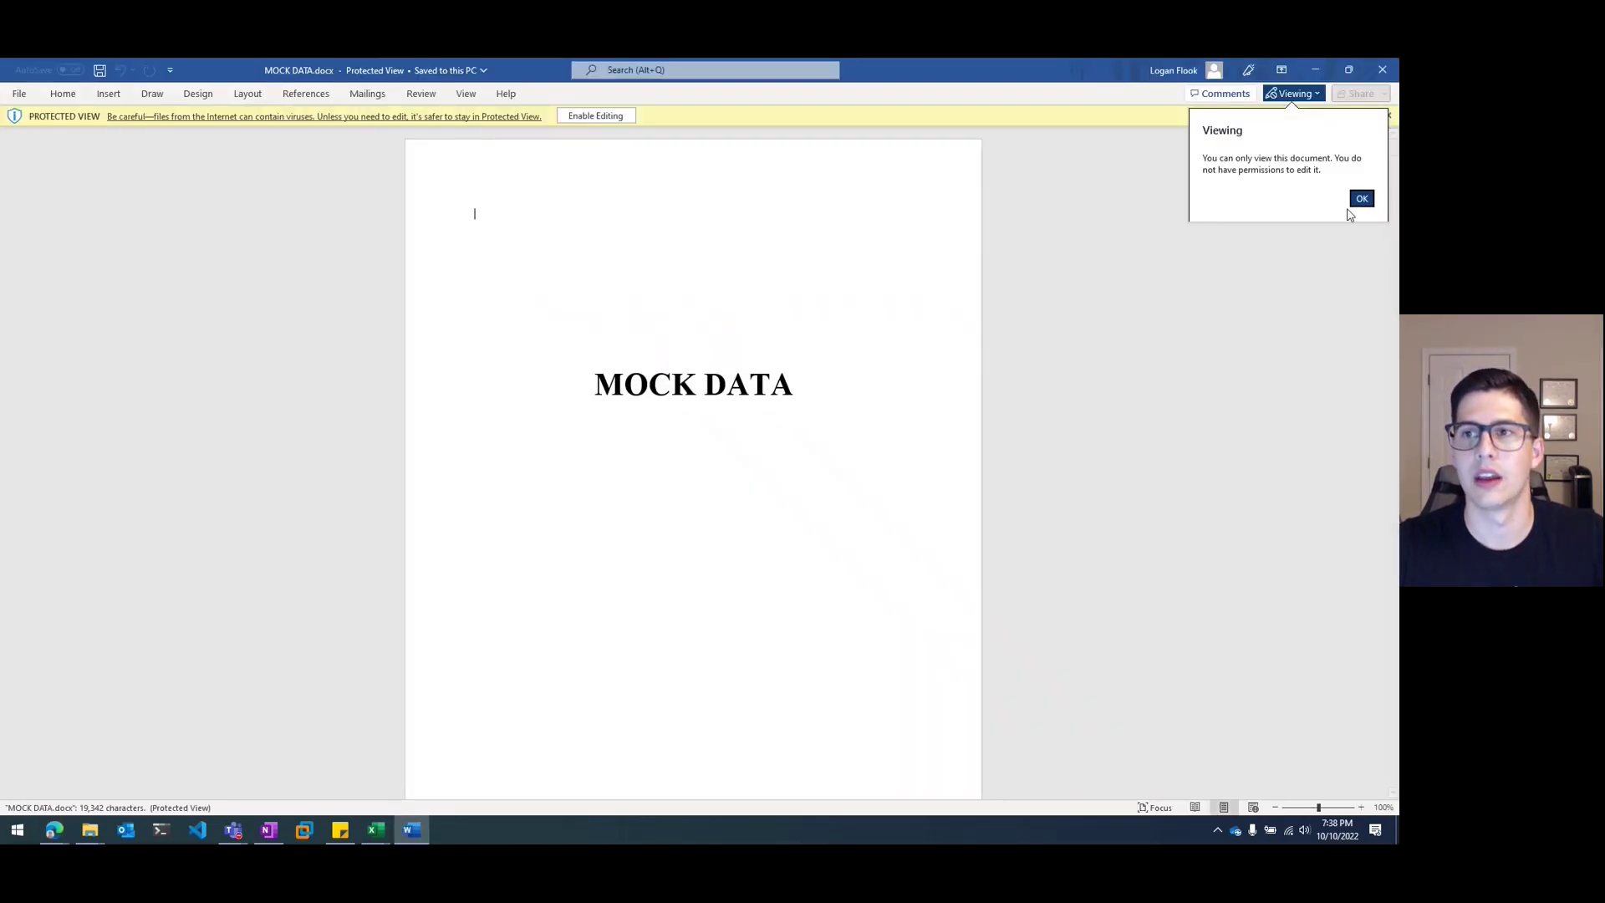
- Dismiss the view-only notice, enable editing and scroll through the index pages
left_click(1360, 200)
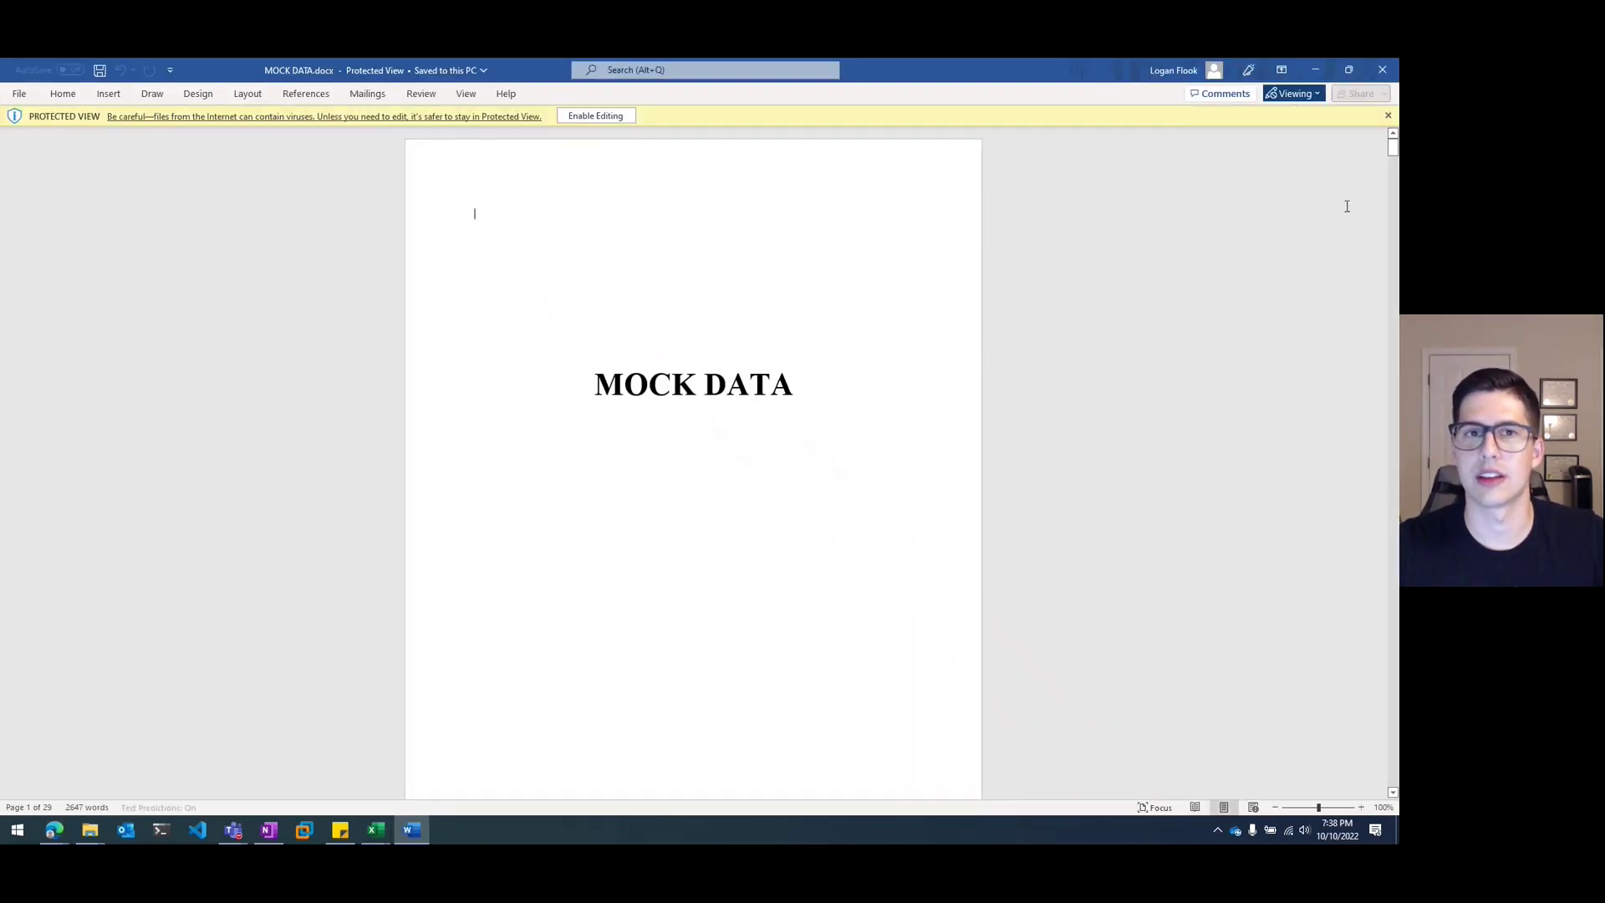
left_click(595, 116)
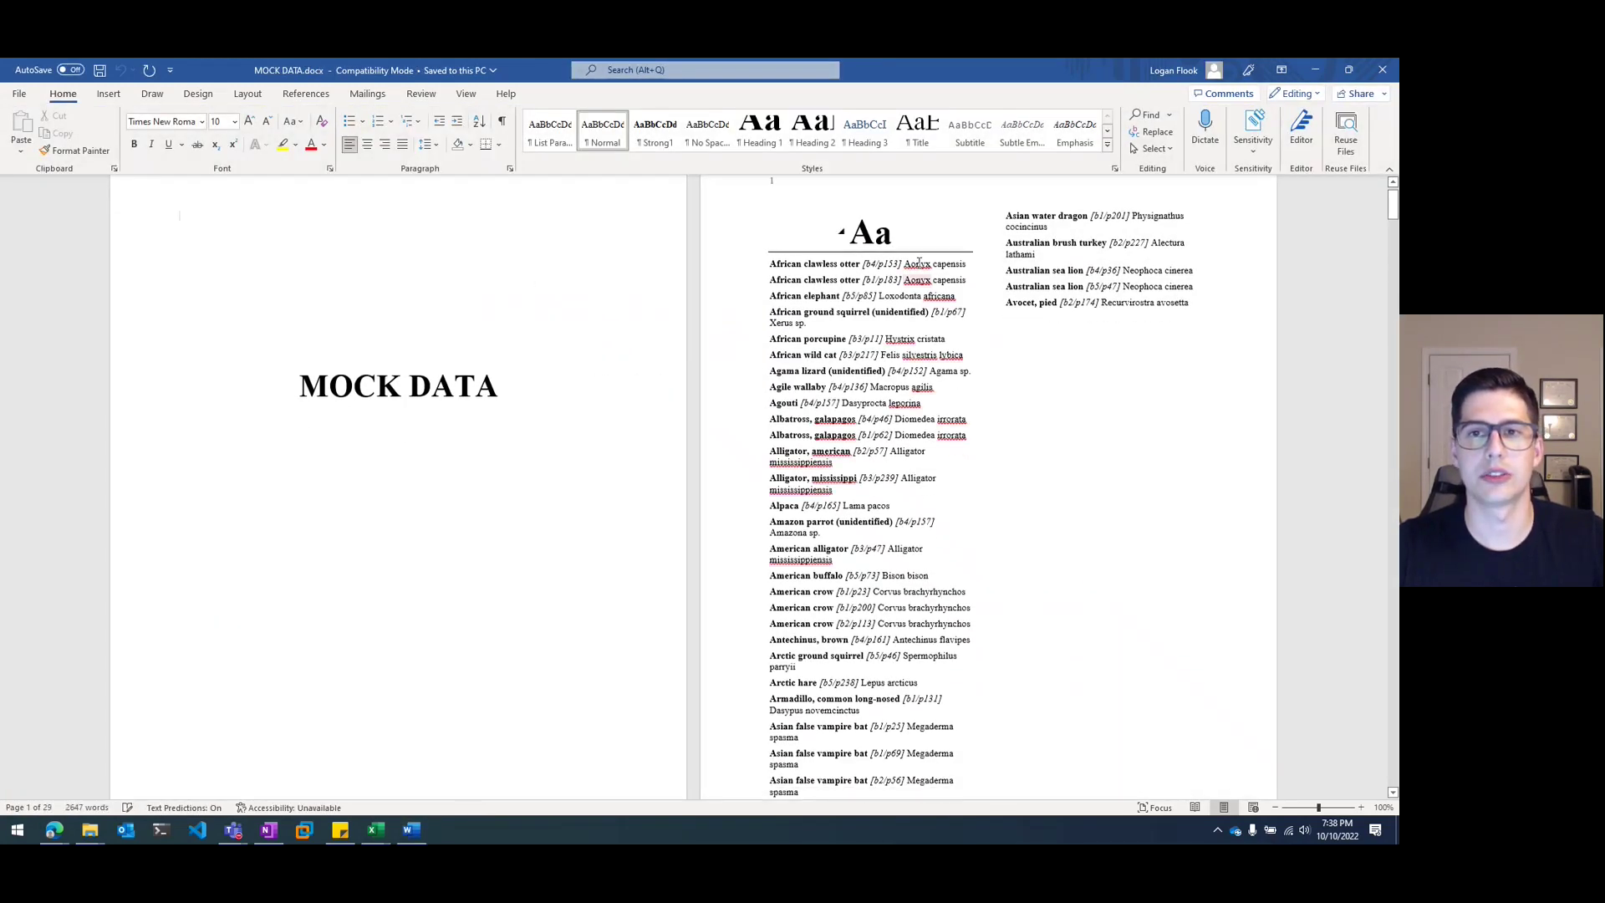
scroll(918, 263, "down", 10)
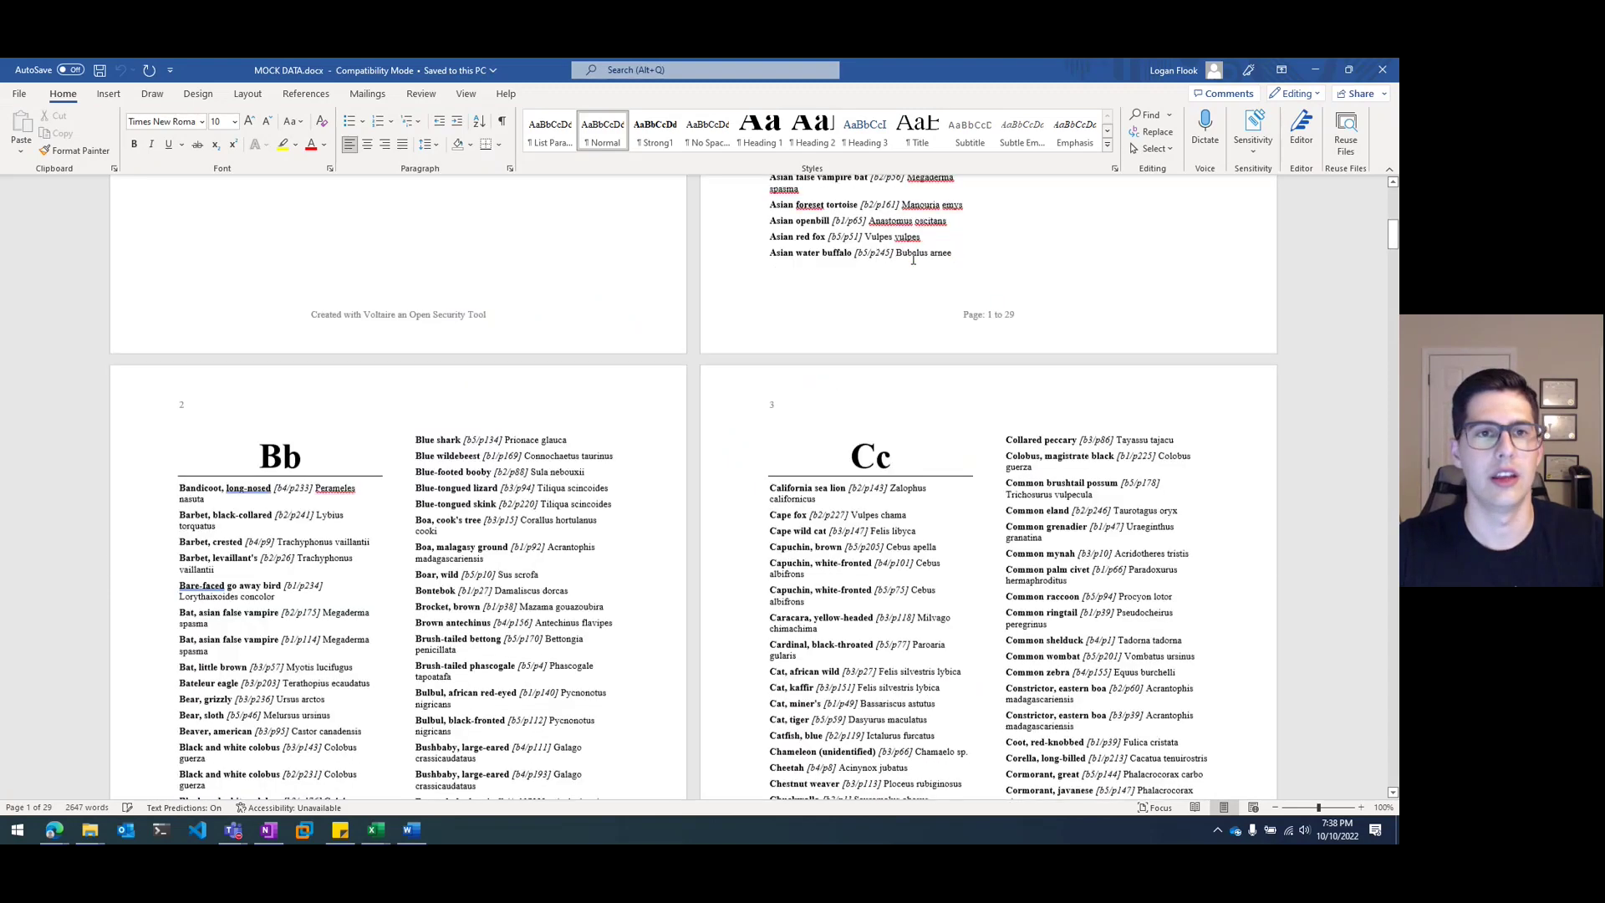
scroll(912, 260, "down", 3)
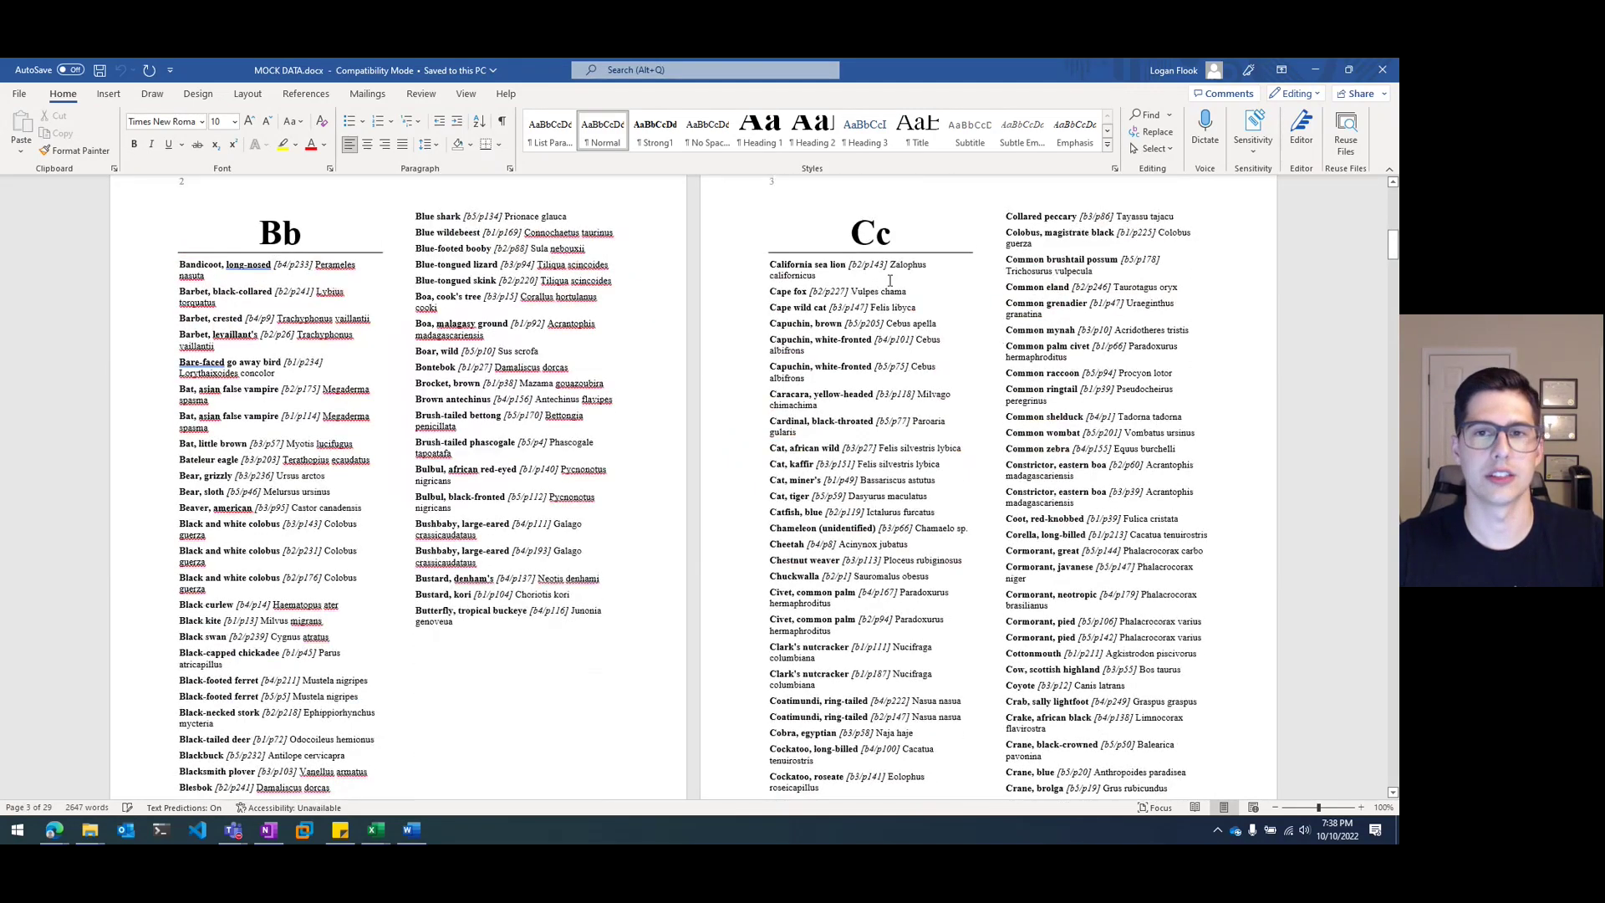
scroll(894, 279, "down", 1)
scroll(895, 278, "down", 14)
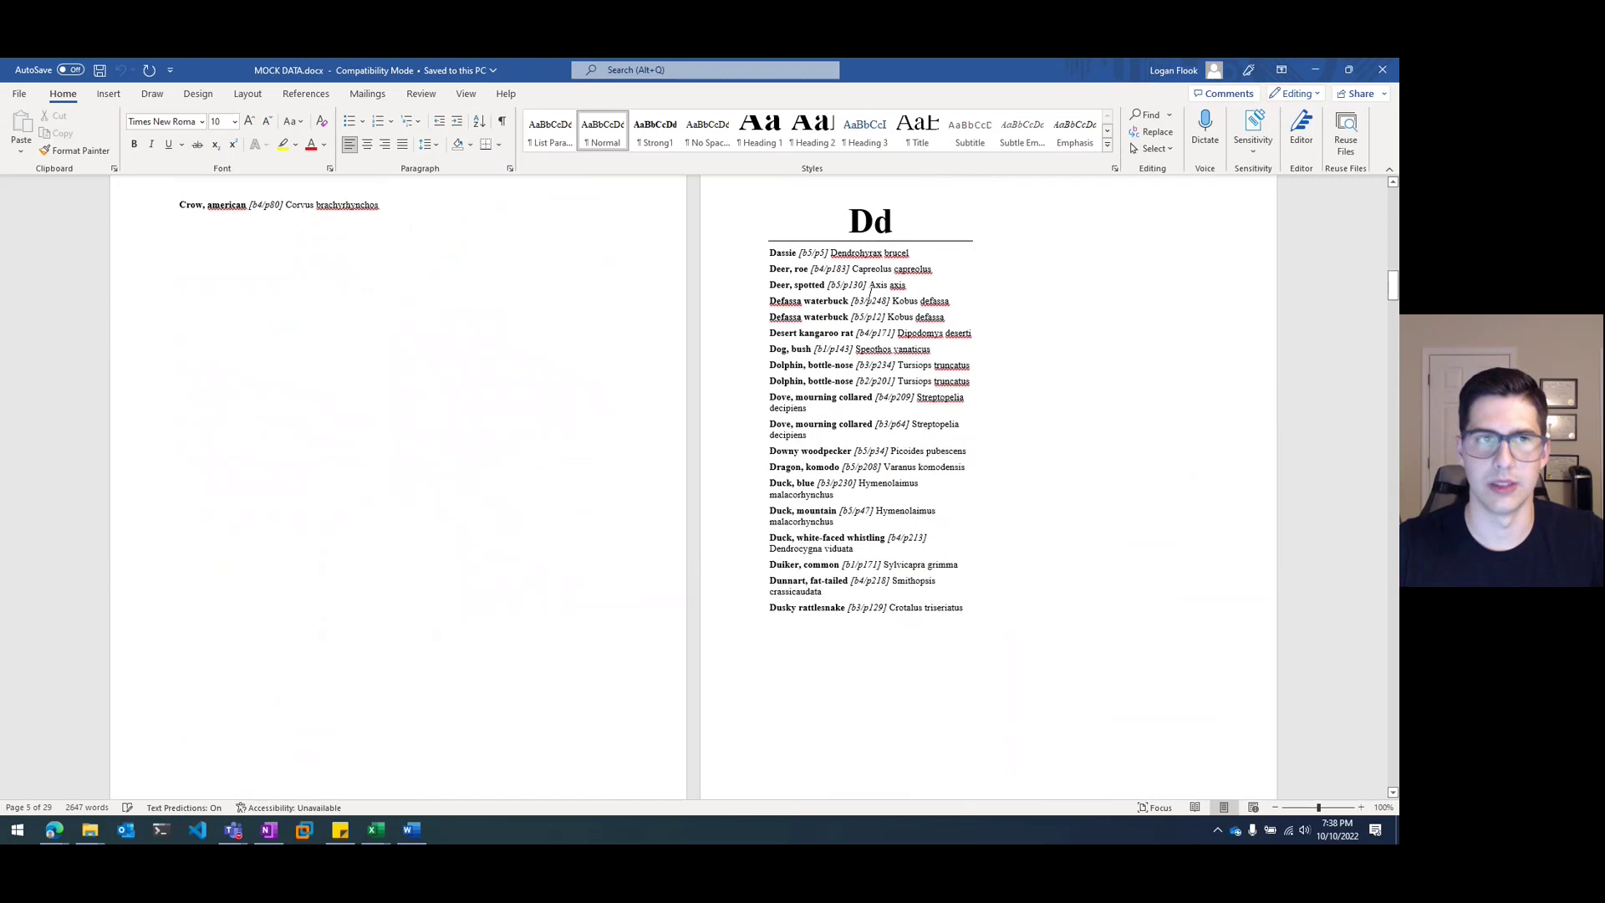
scroll(869, 297, "down", 14)
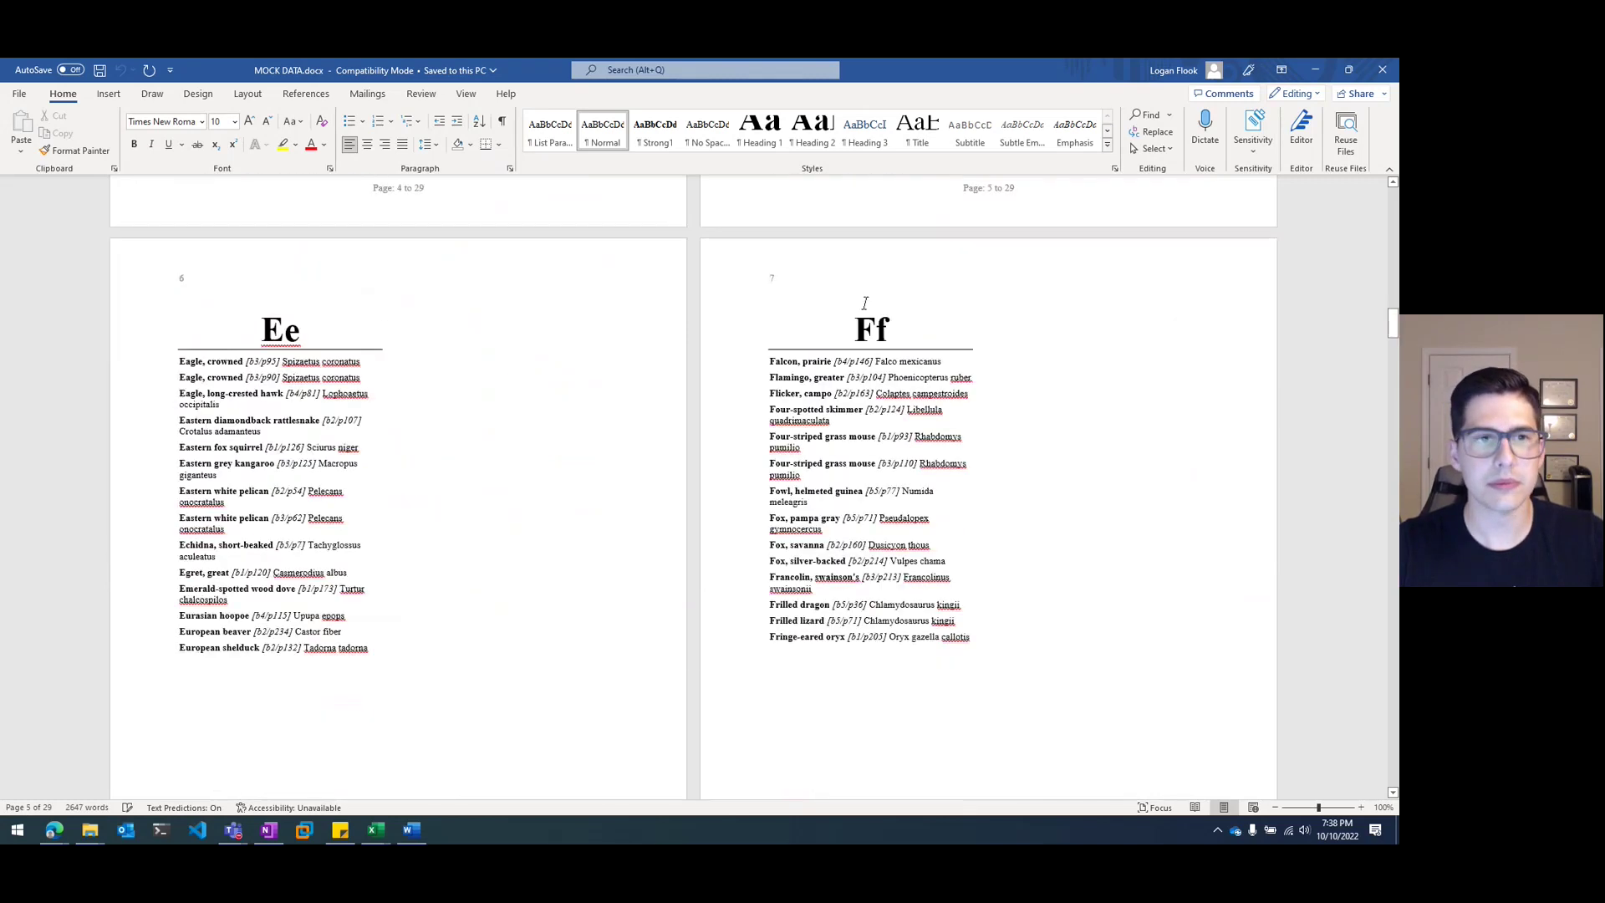
scroll(1090, 407, "down", 2)
left_click_drag(1392, 330, 1298, 194)
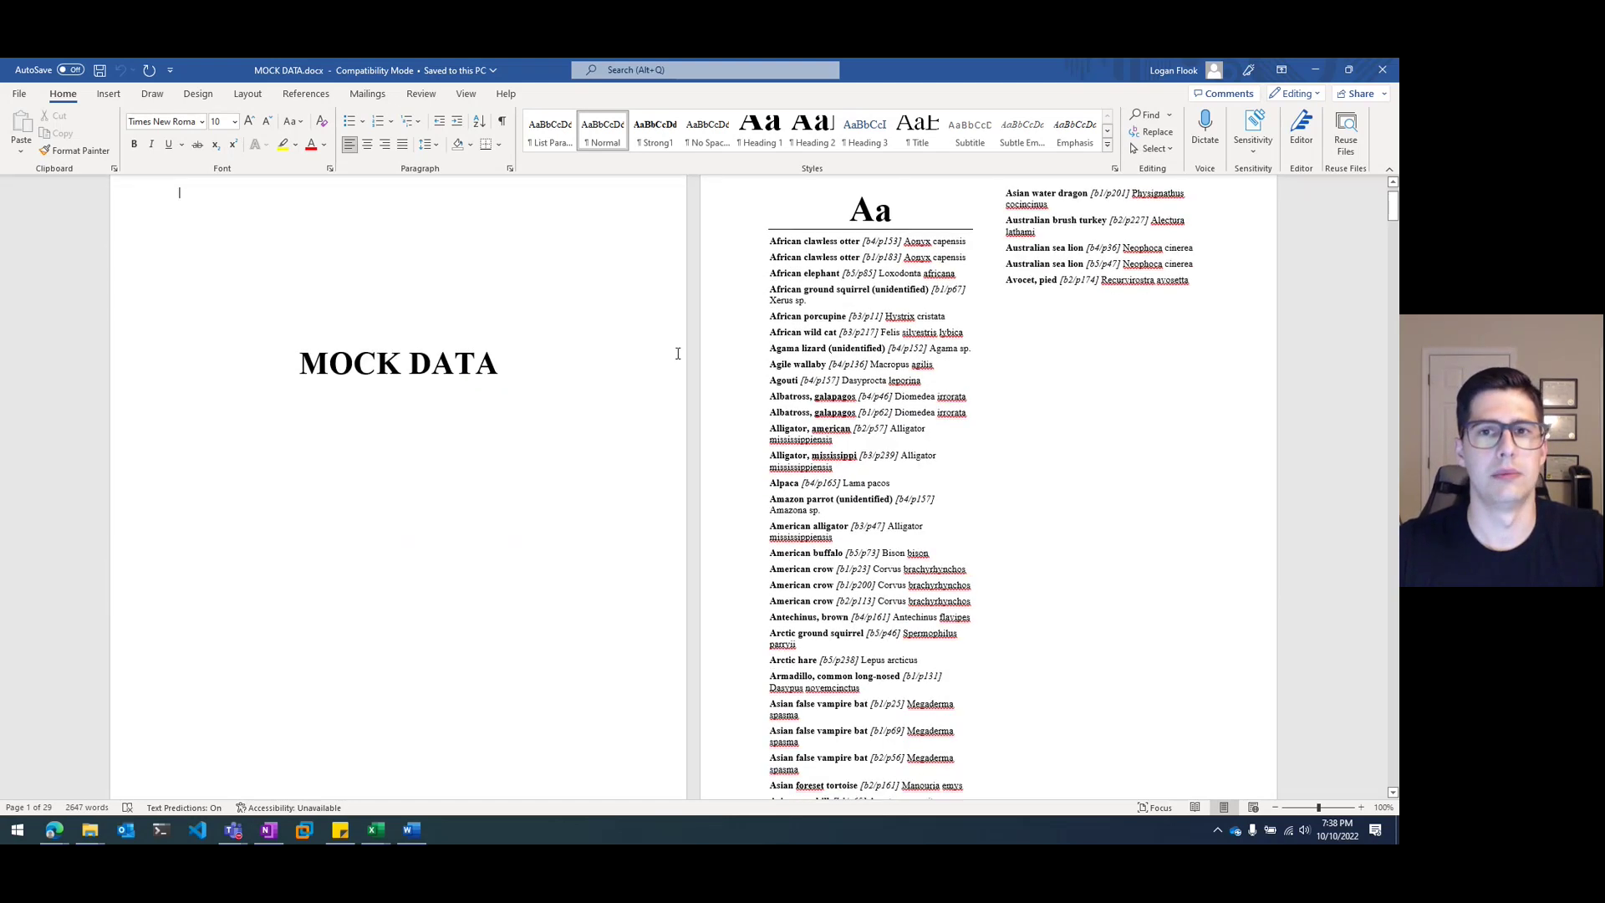
- Scroll back up and return to the Voltaire browser window
scroll(673, 357, "up", 2)
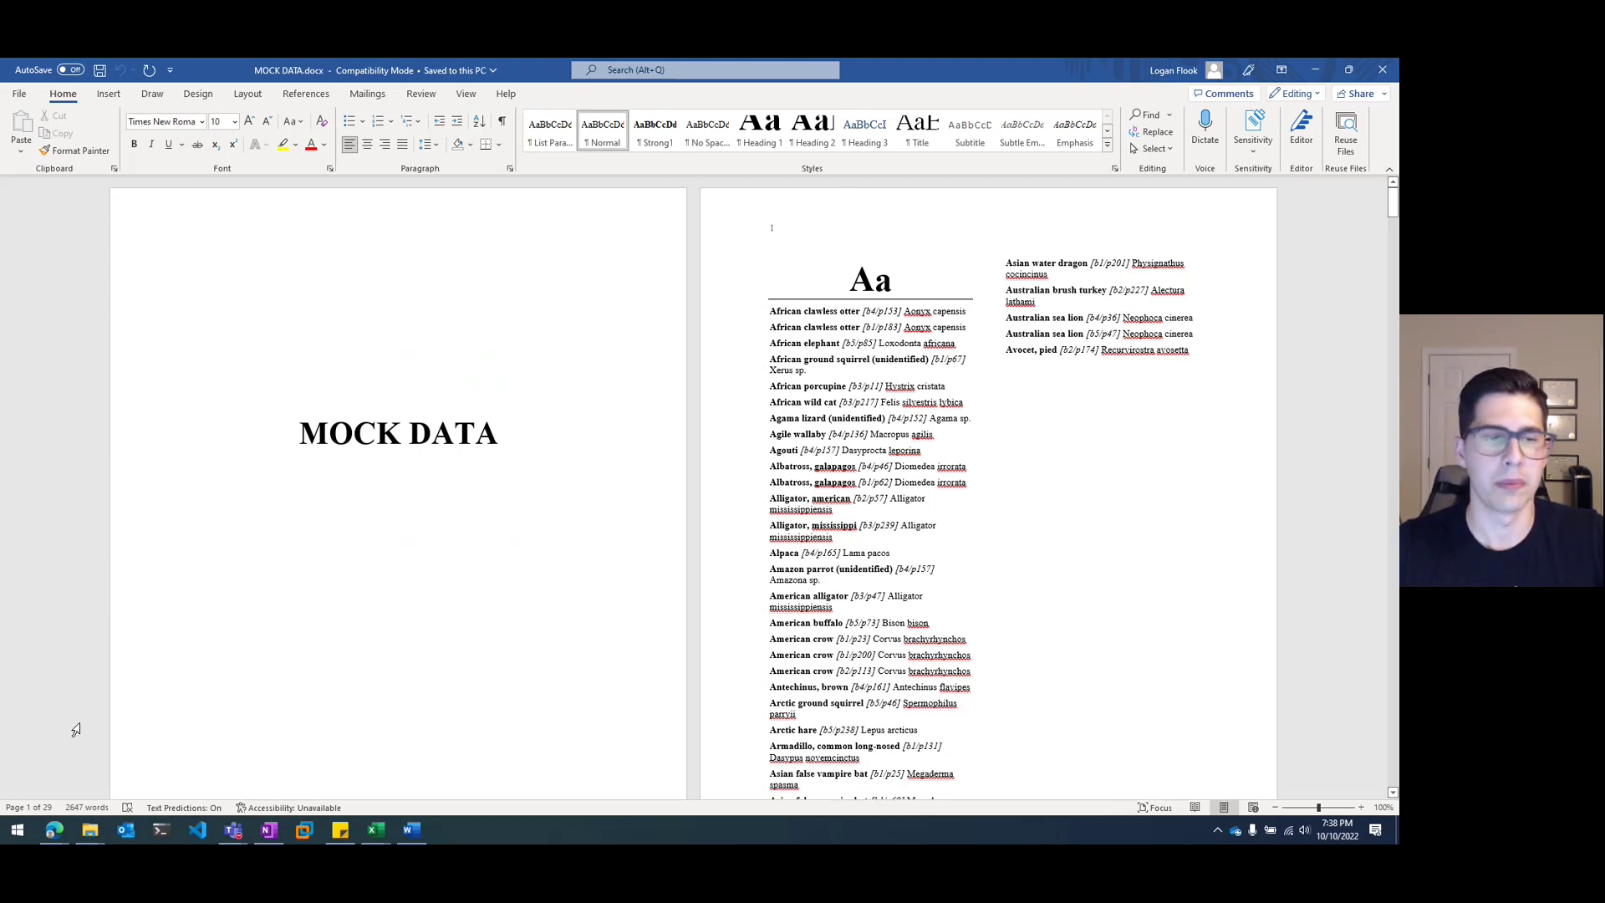
mouse_move(67, 829)
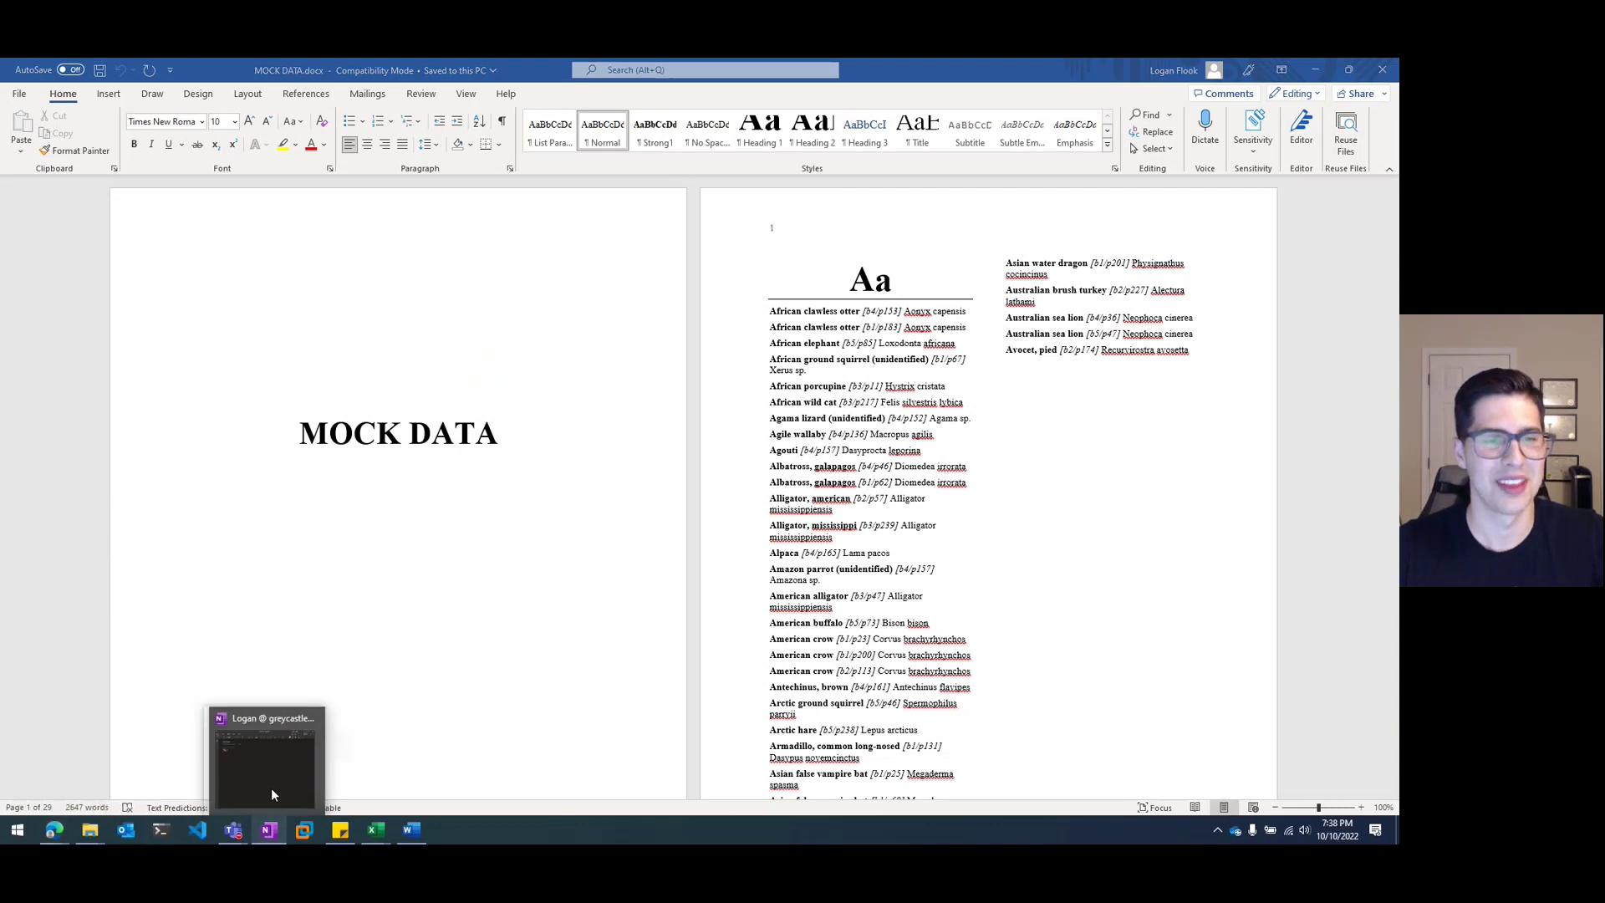
left_click(281, 784)
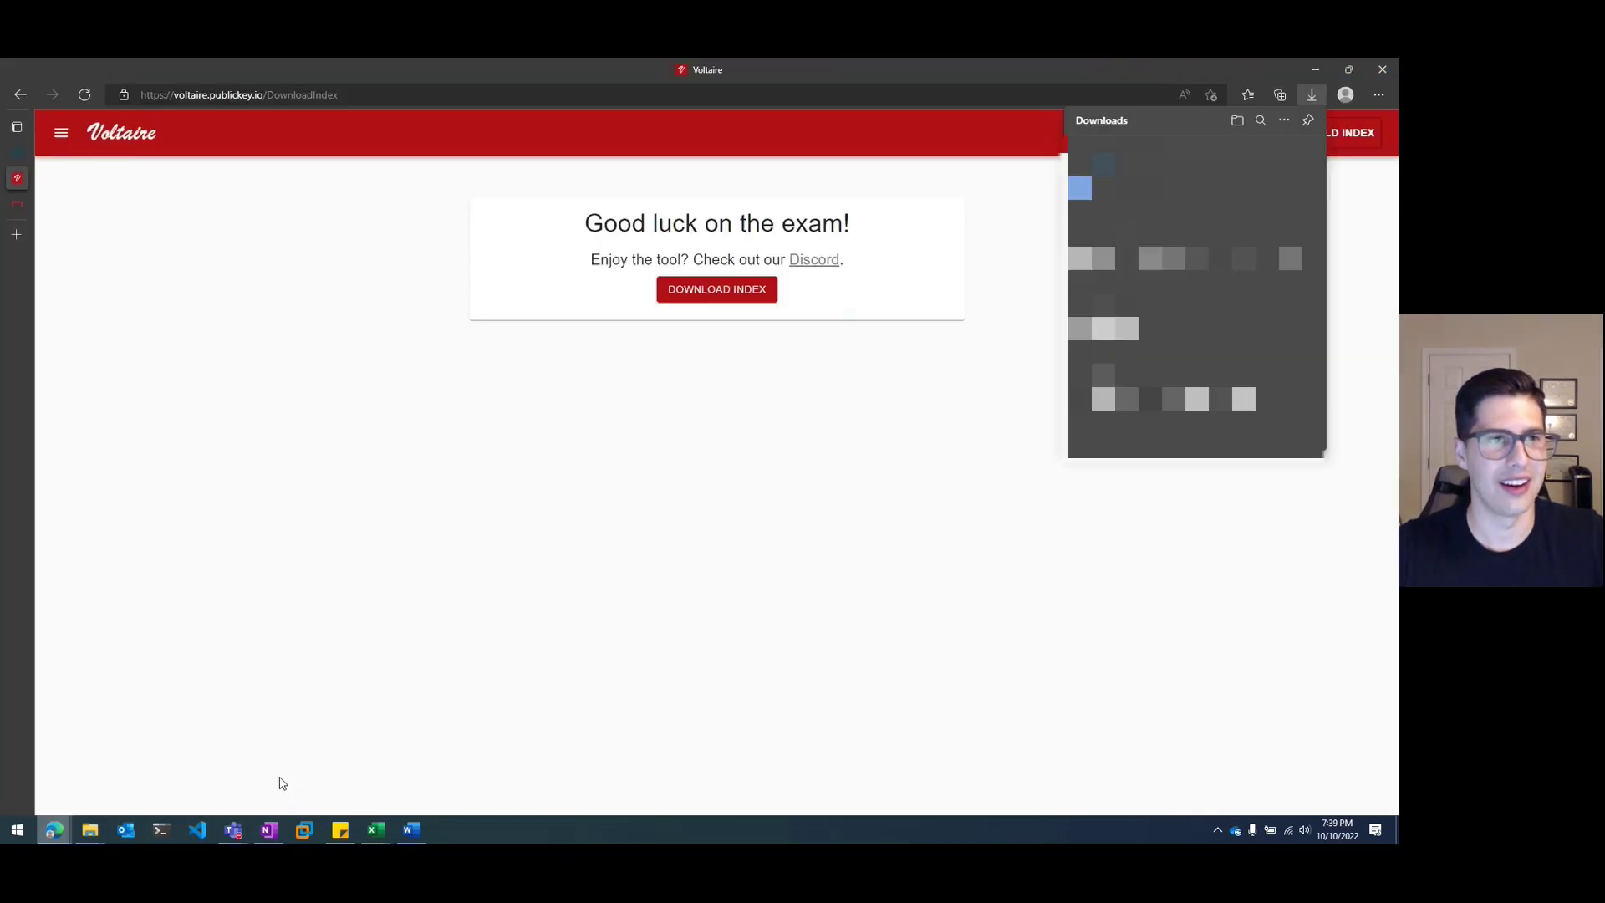
- Search Google for 'gnfa certification' in a new tab and show the image results
left_click(16, 260)
type("google.com")
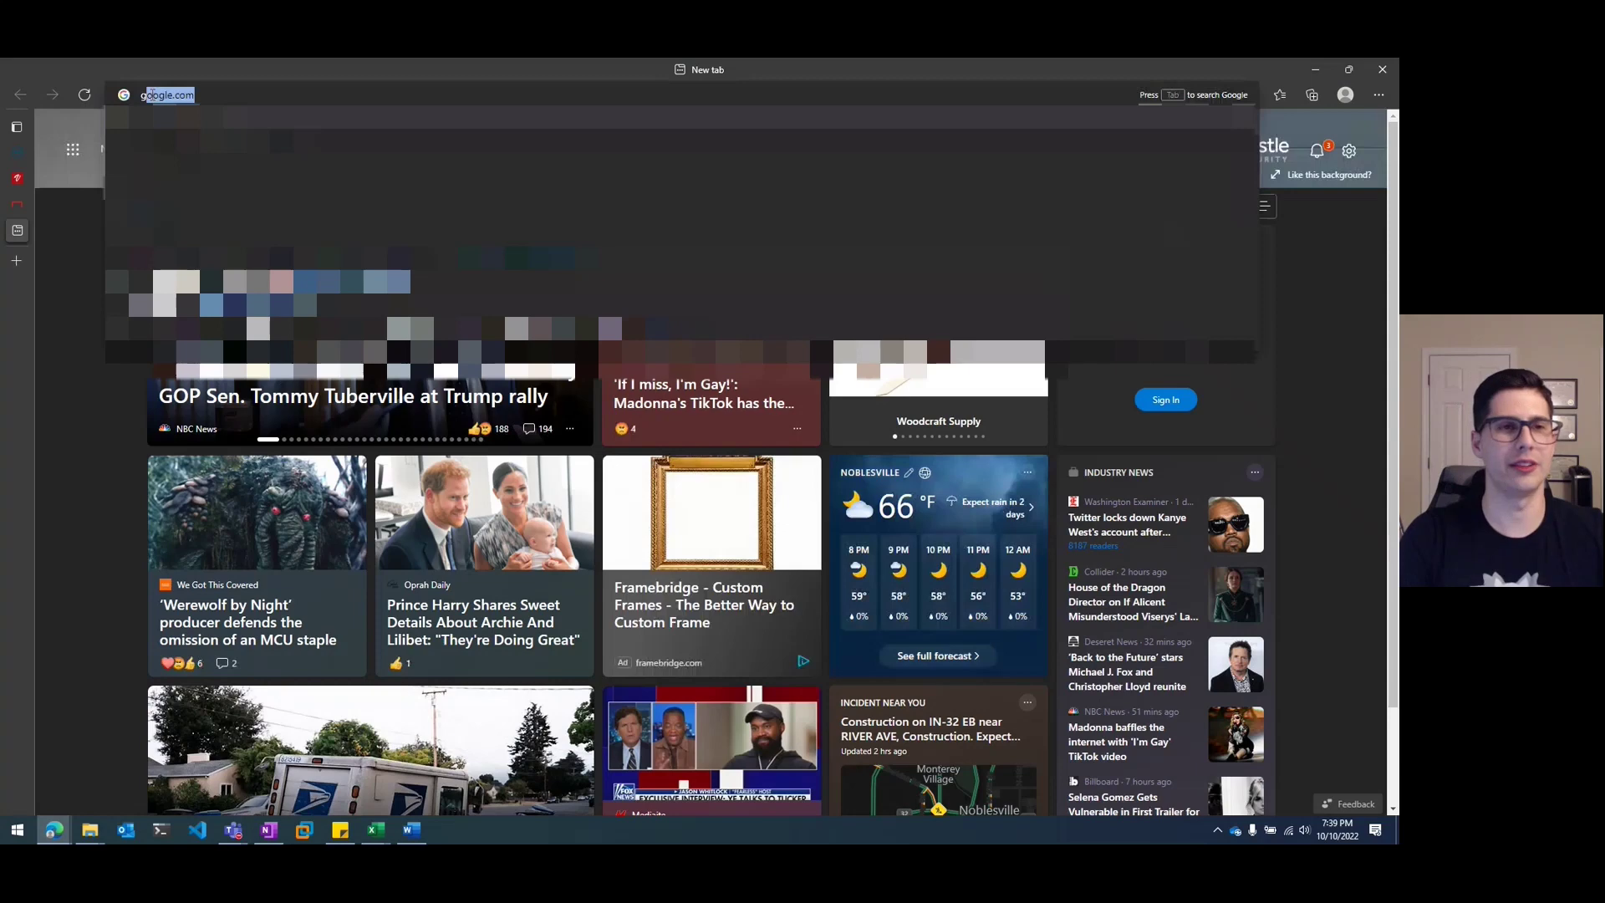
key("Return")
left_click(552, 398)
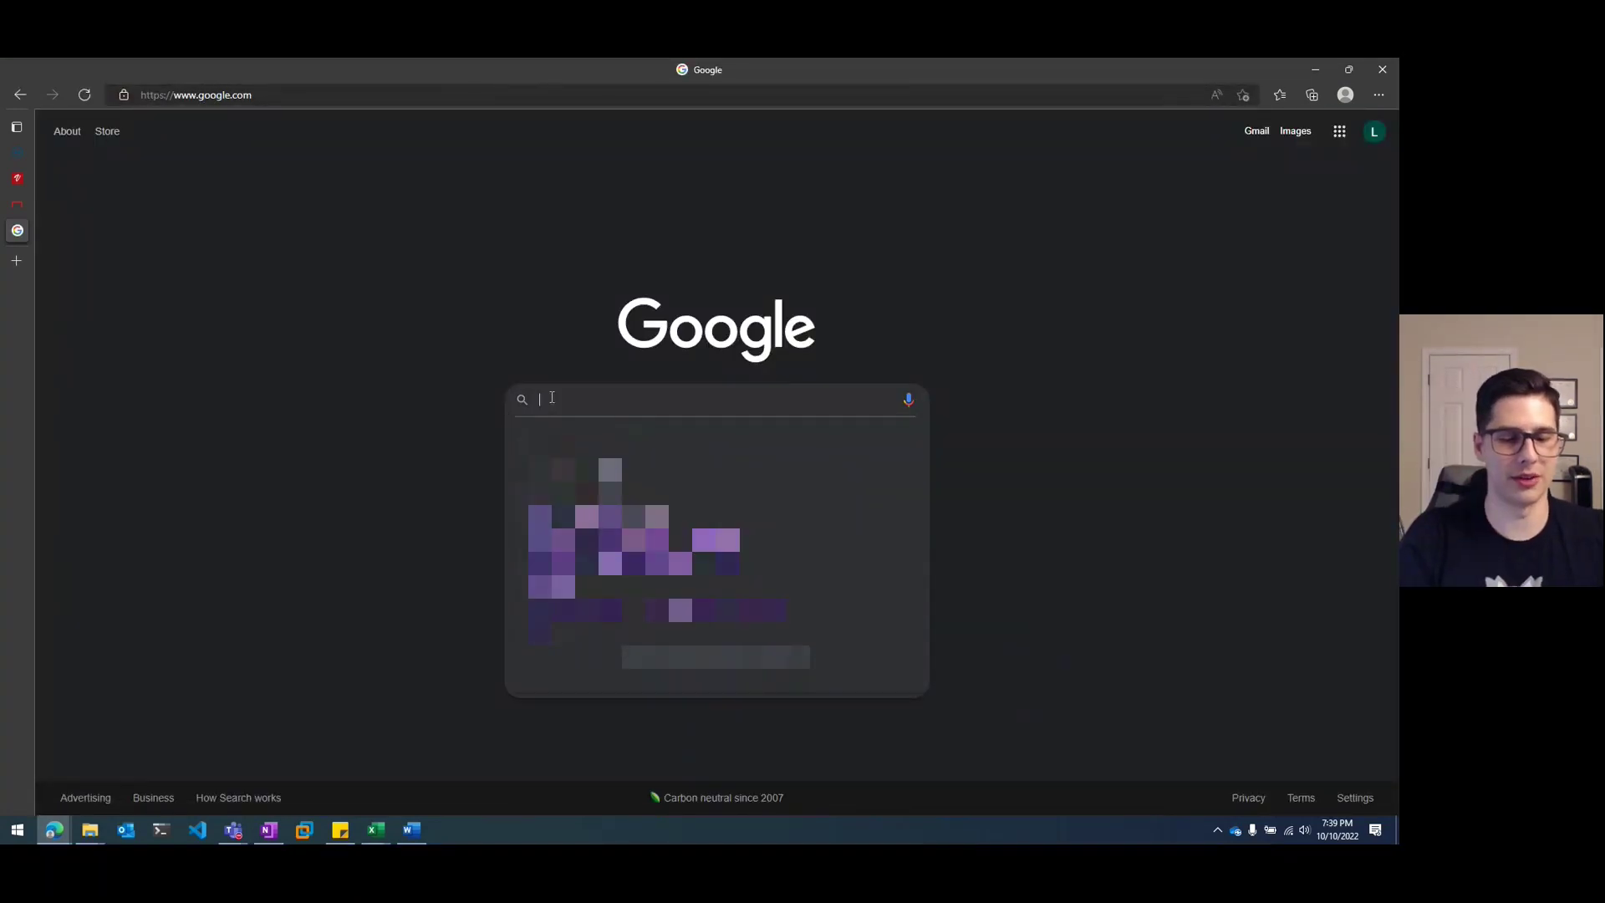
type("gnfa")
key("Return")
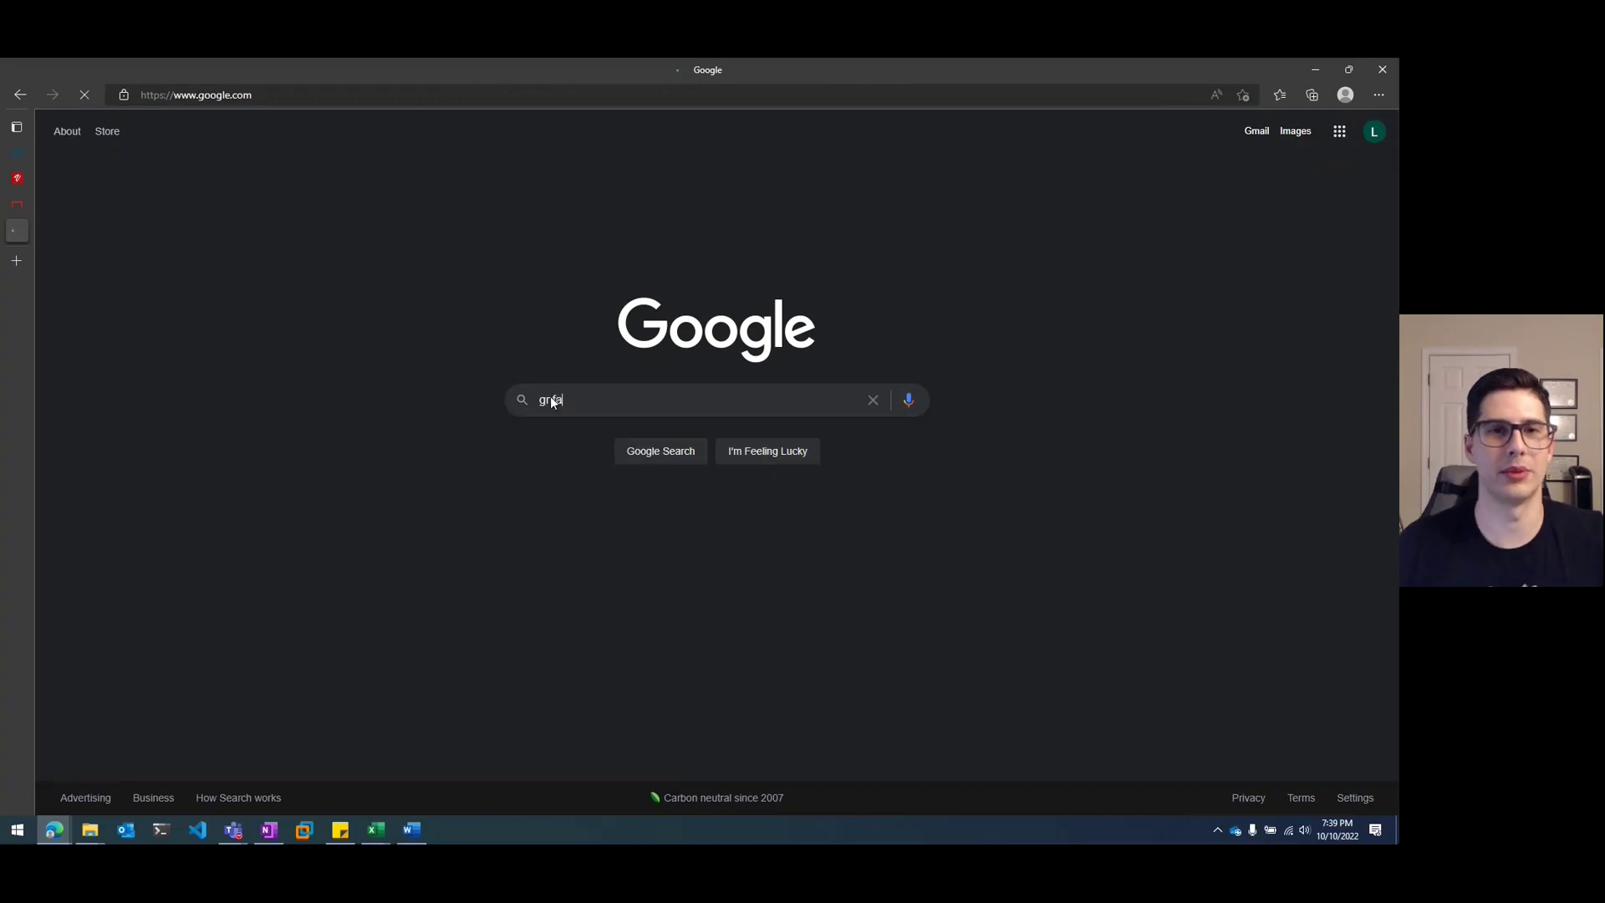
left_click(293, 144)
type("cer")
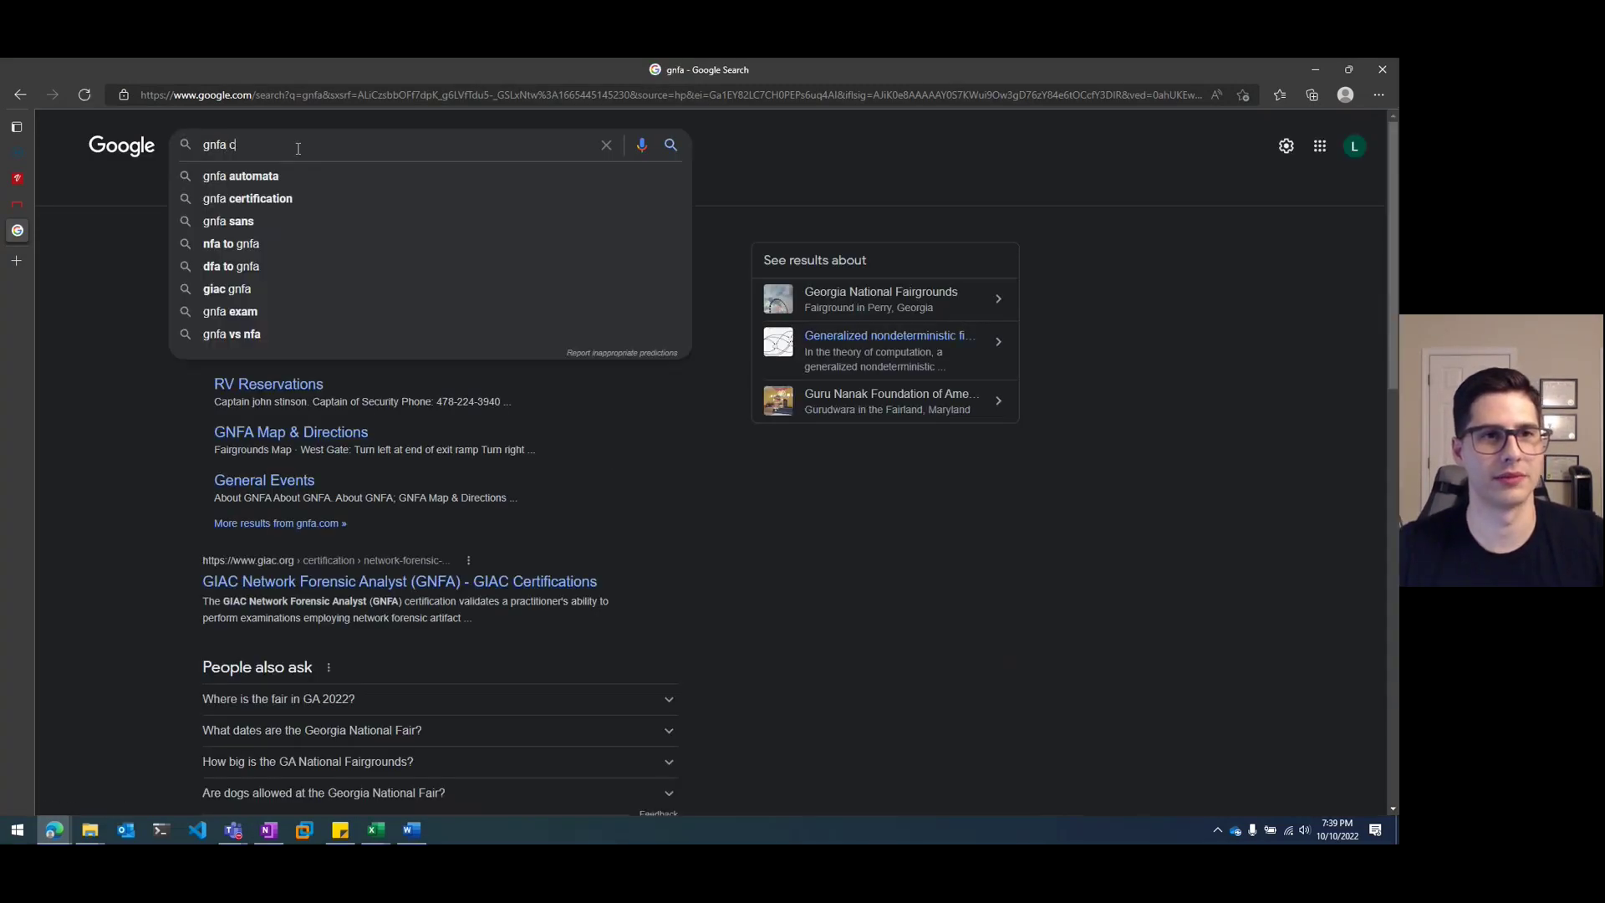
left_click(285, 170)
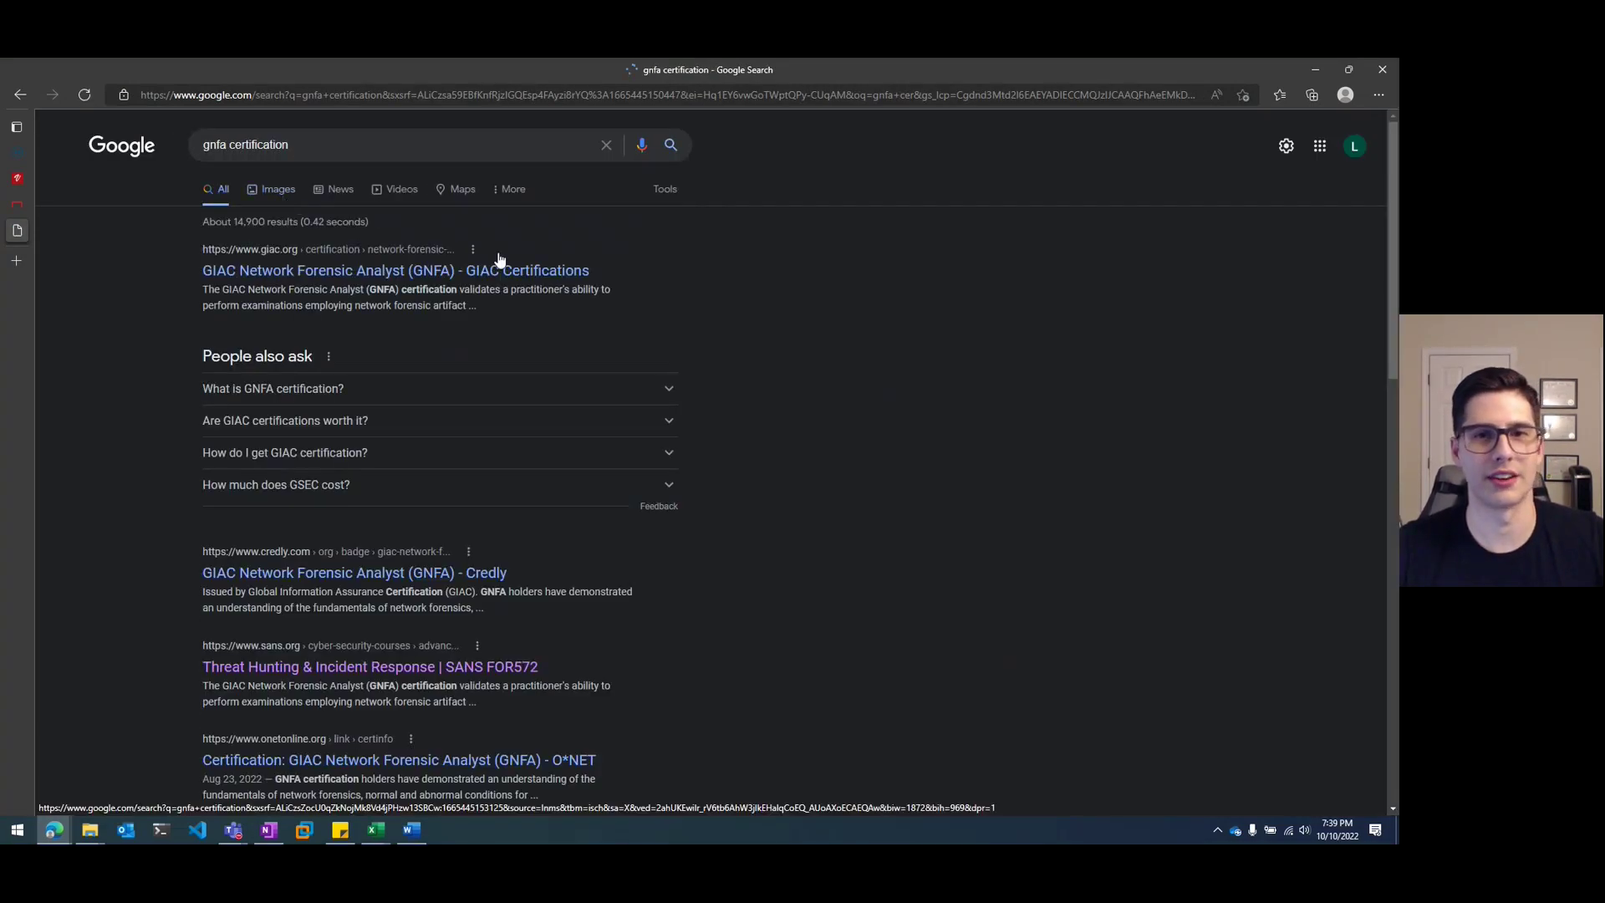
left_click(279, 190)
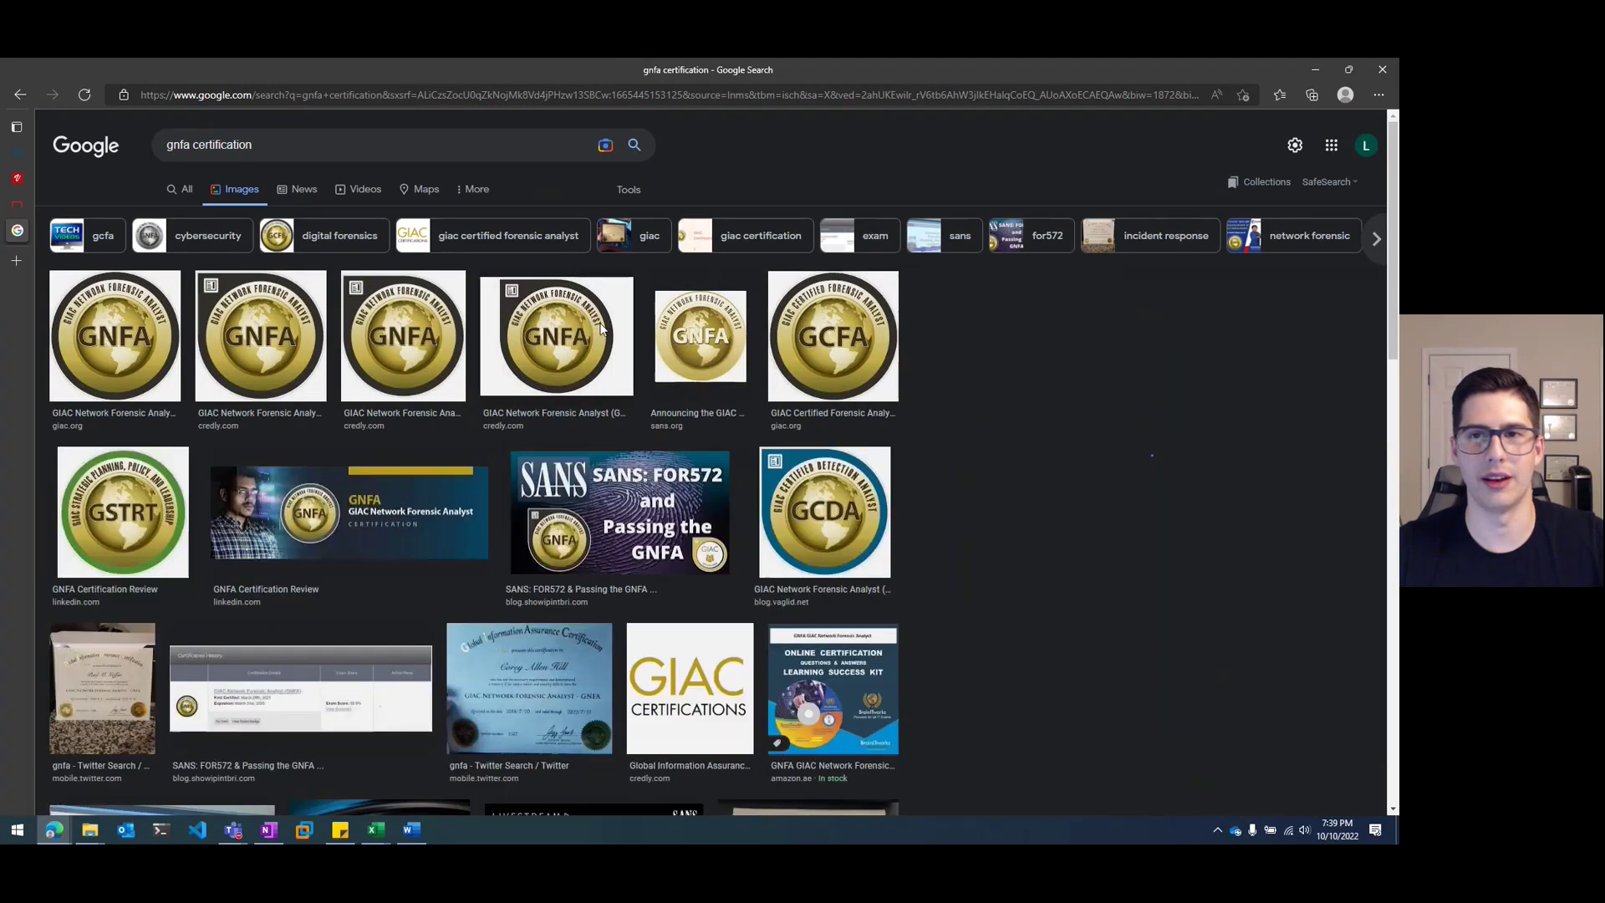
- Copy the Credly GNFA badge image from the results
left_click(513, 315)
right_click(1125, 328)
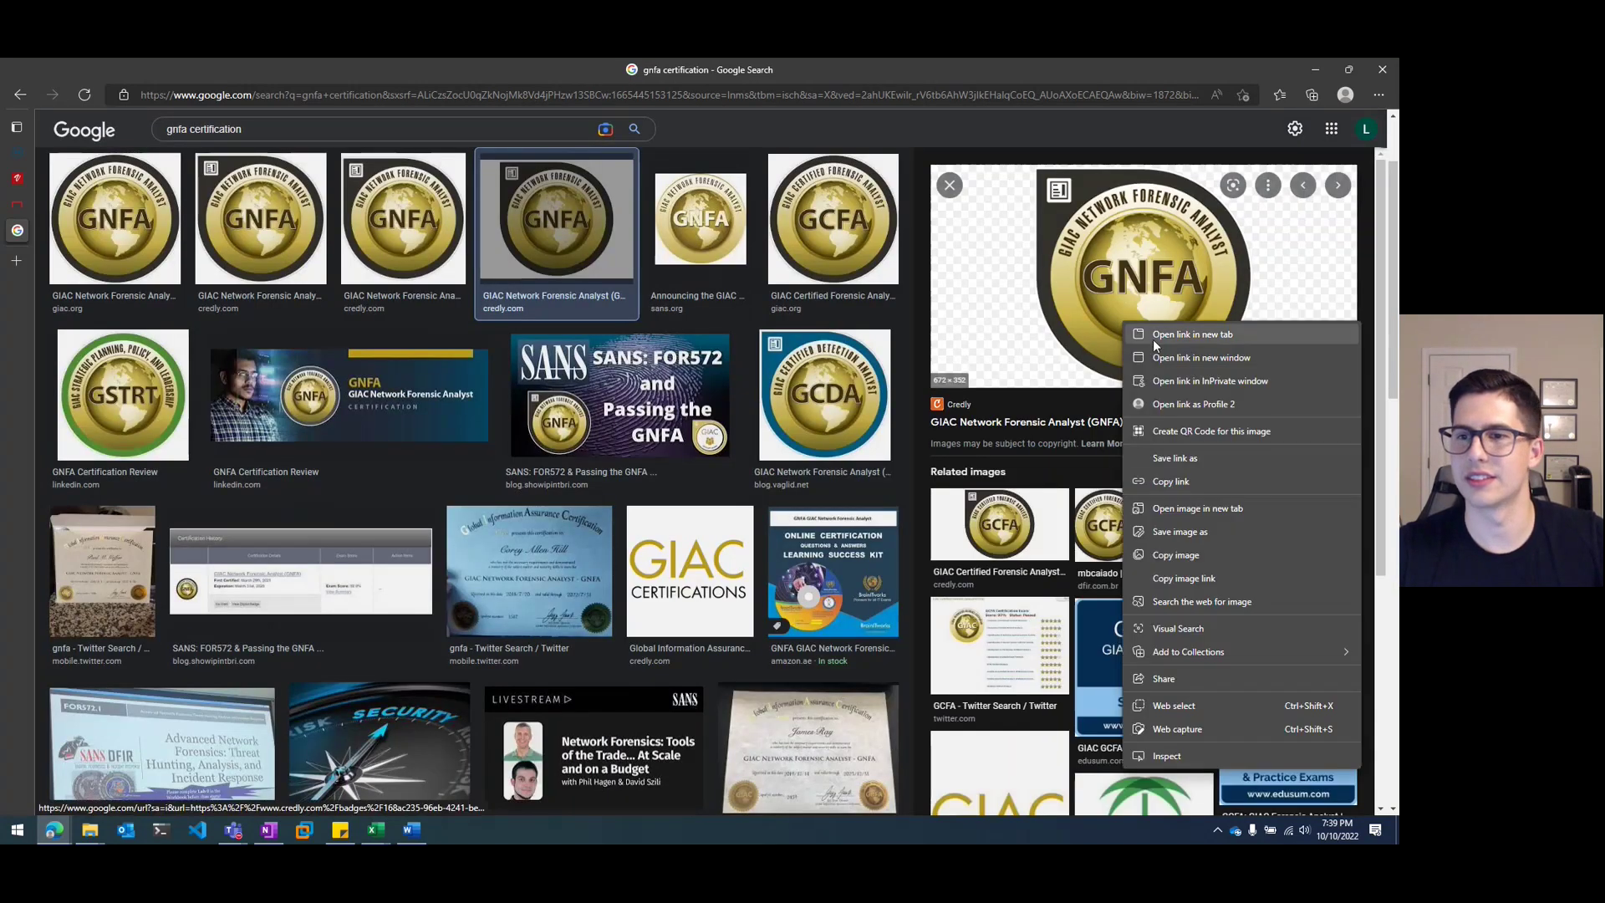
left_click(1195, 554)
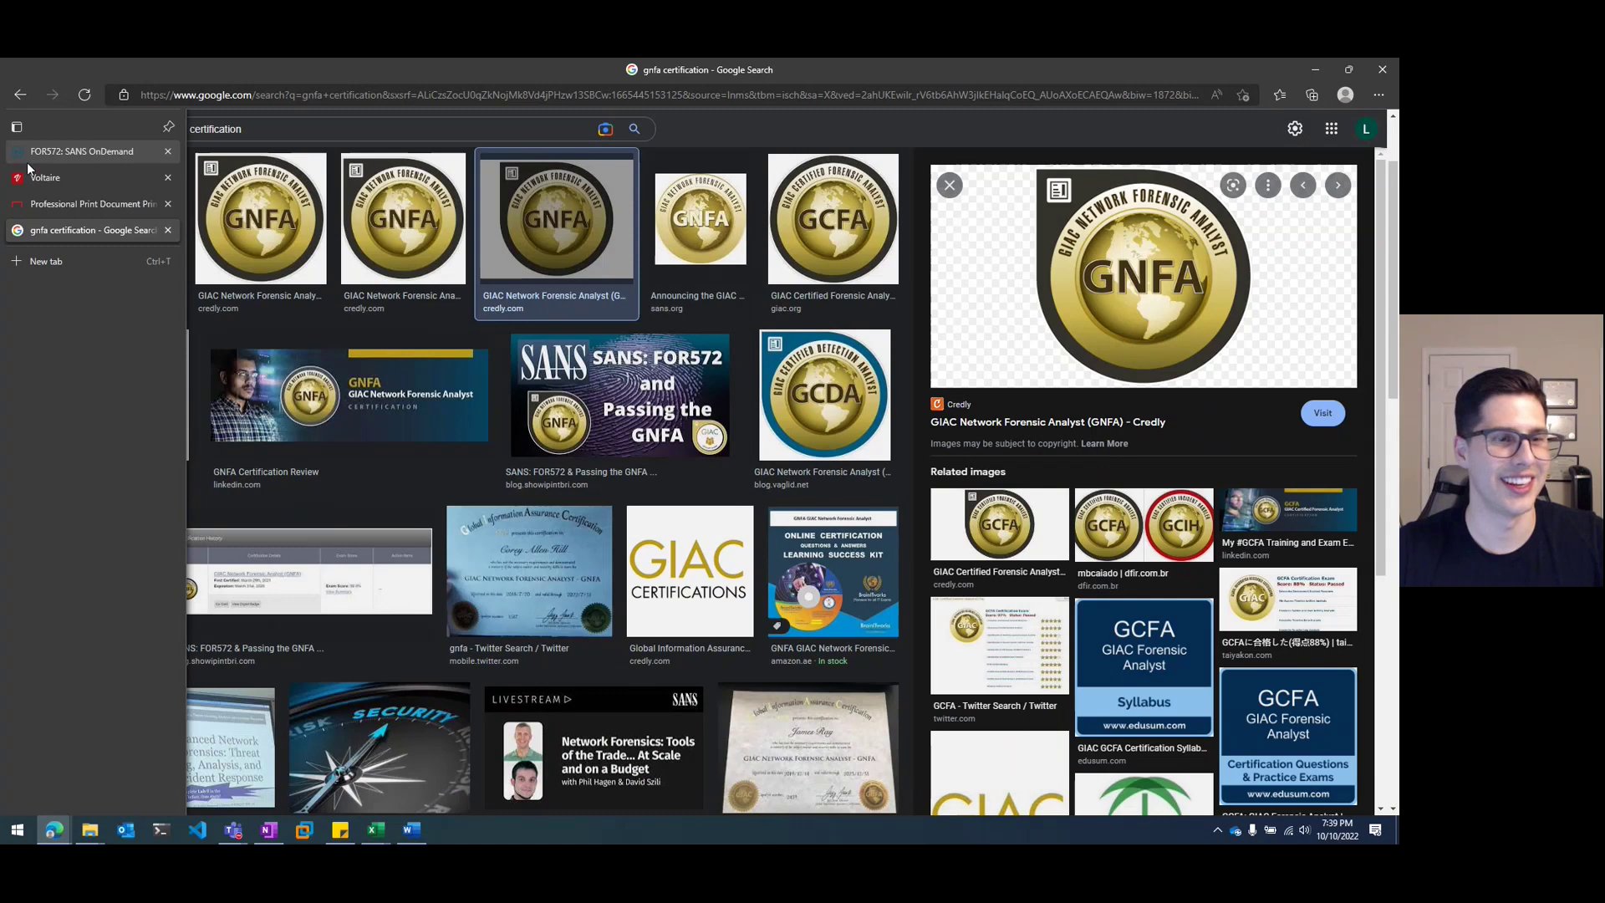
- Paste the GNFA badge into MOCK DATA with Square wrapping and move it beneath the title
left_click(412, 830)
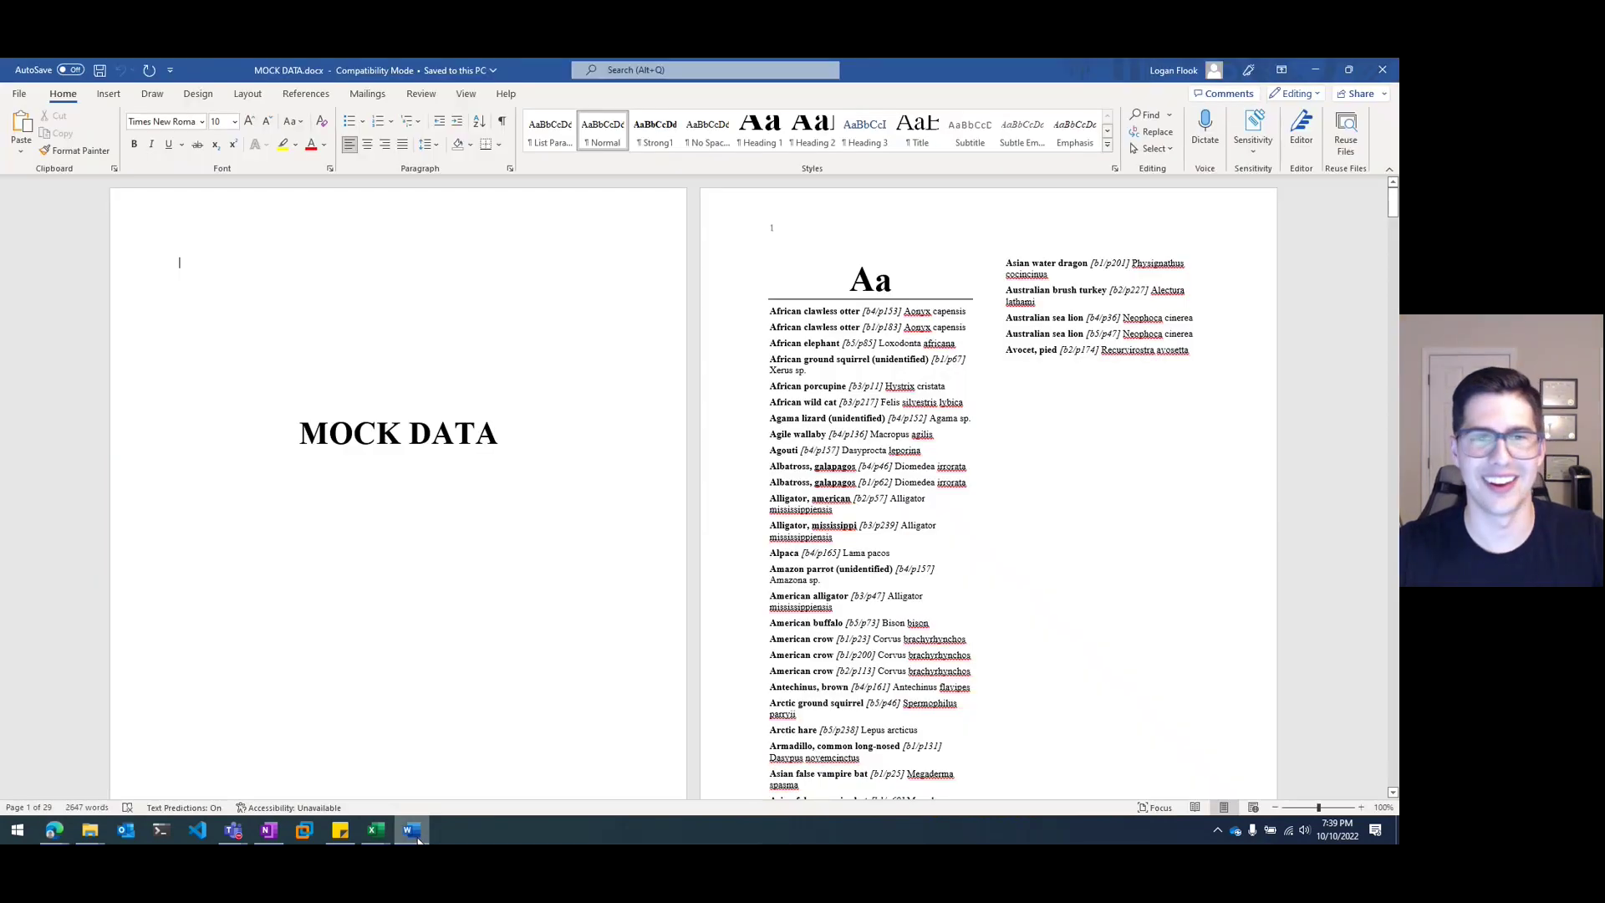
key("ctrl+v")
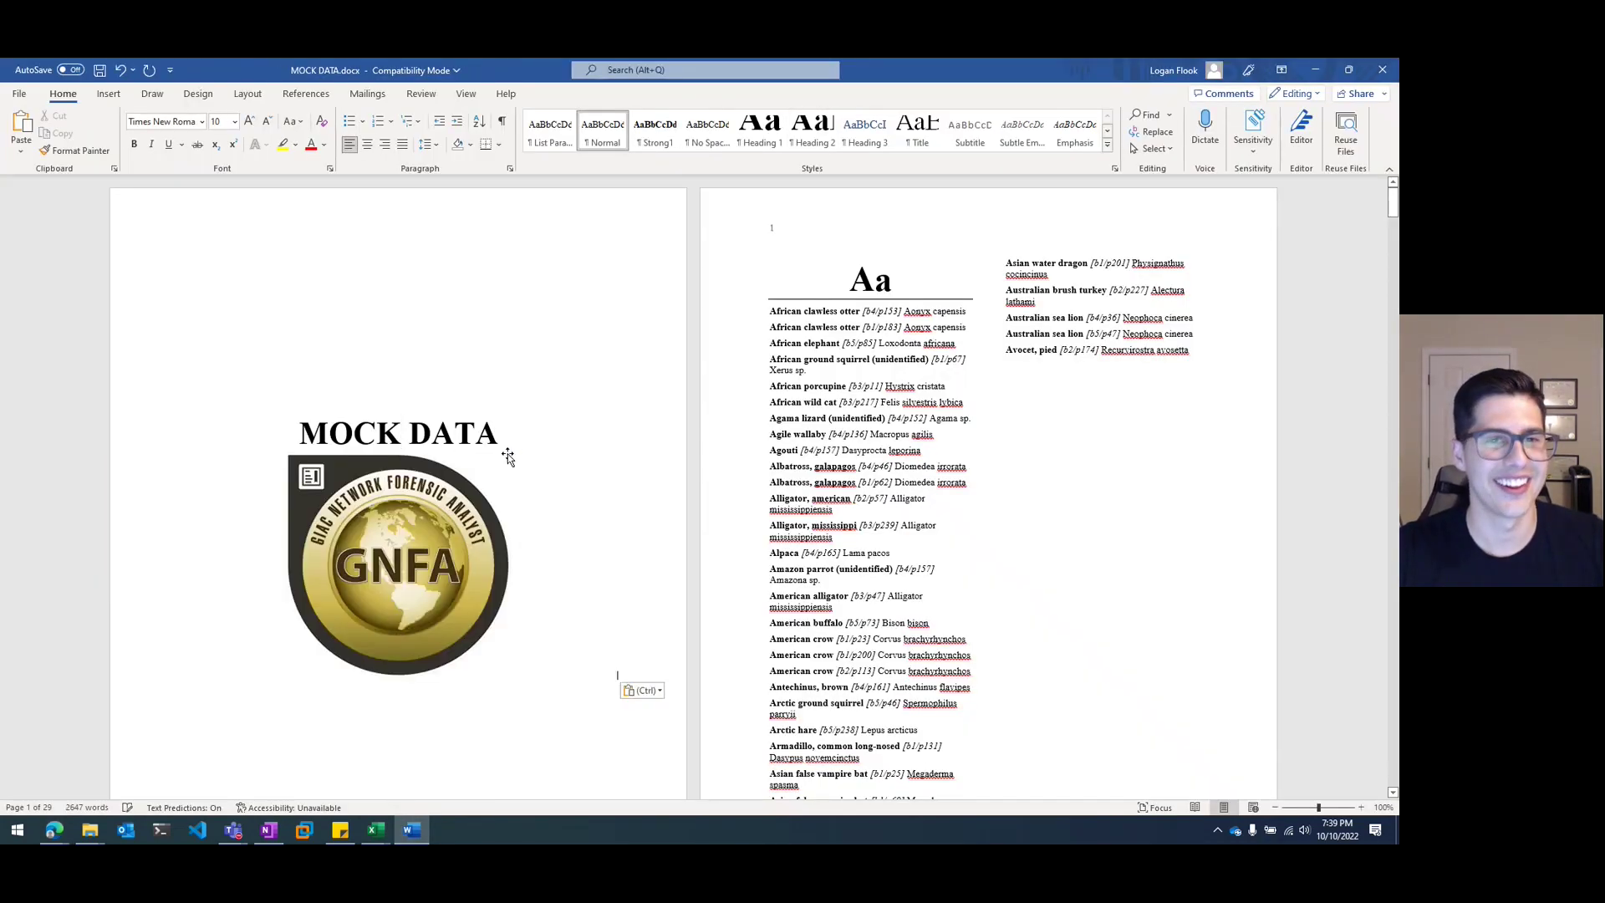
left_click(467, 505)
left_click(638, 461)
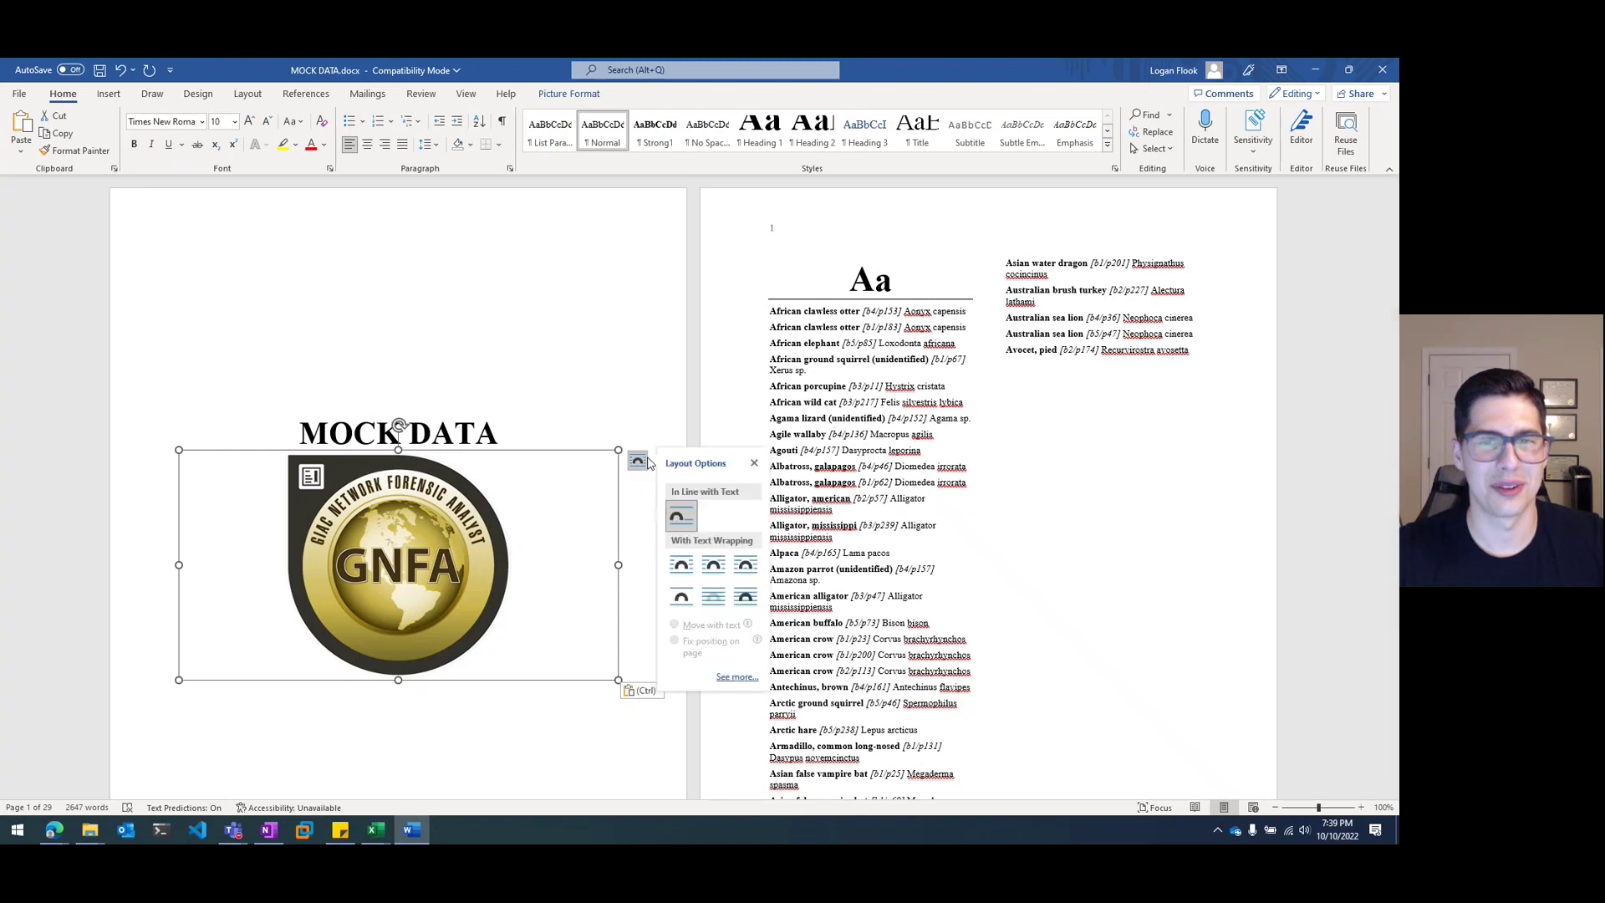
left_click(680, 565)
left_click_drag(446, 465, 446, 521)
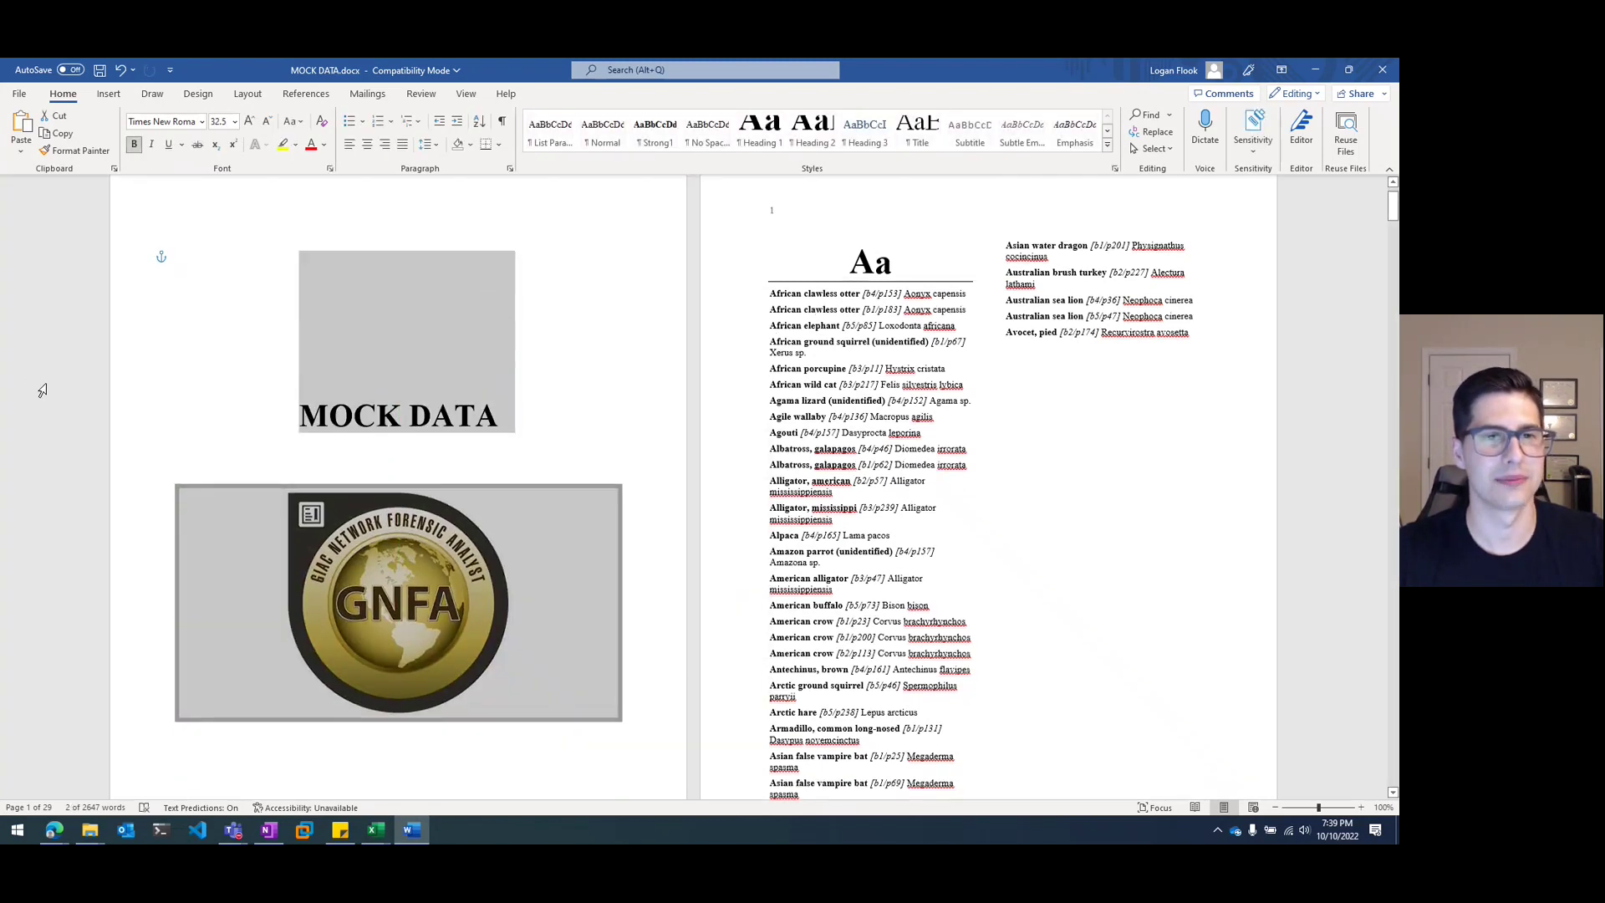
left_click(575, 243)
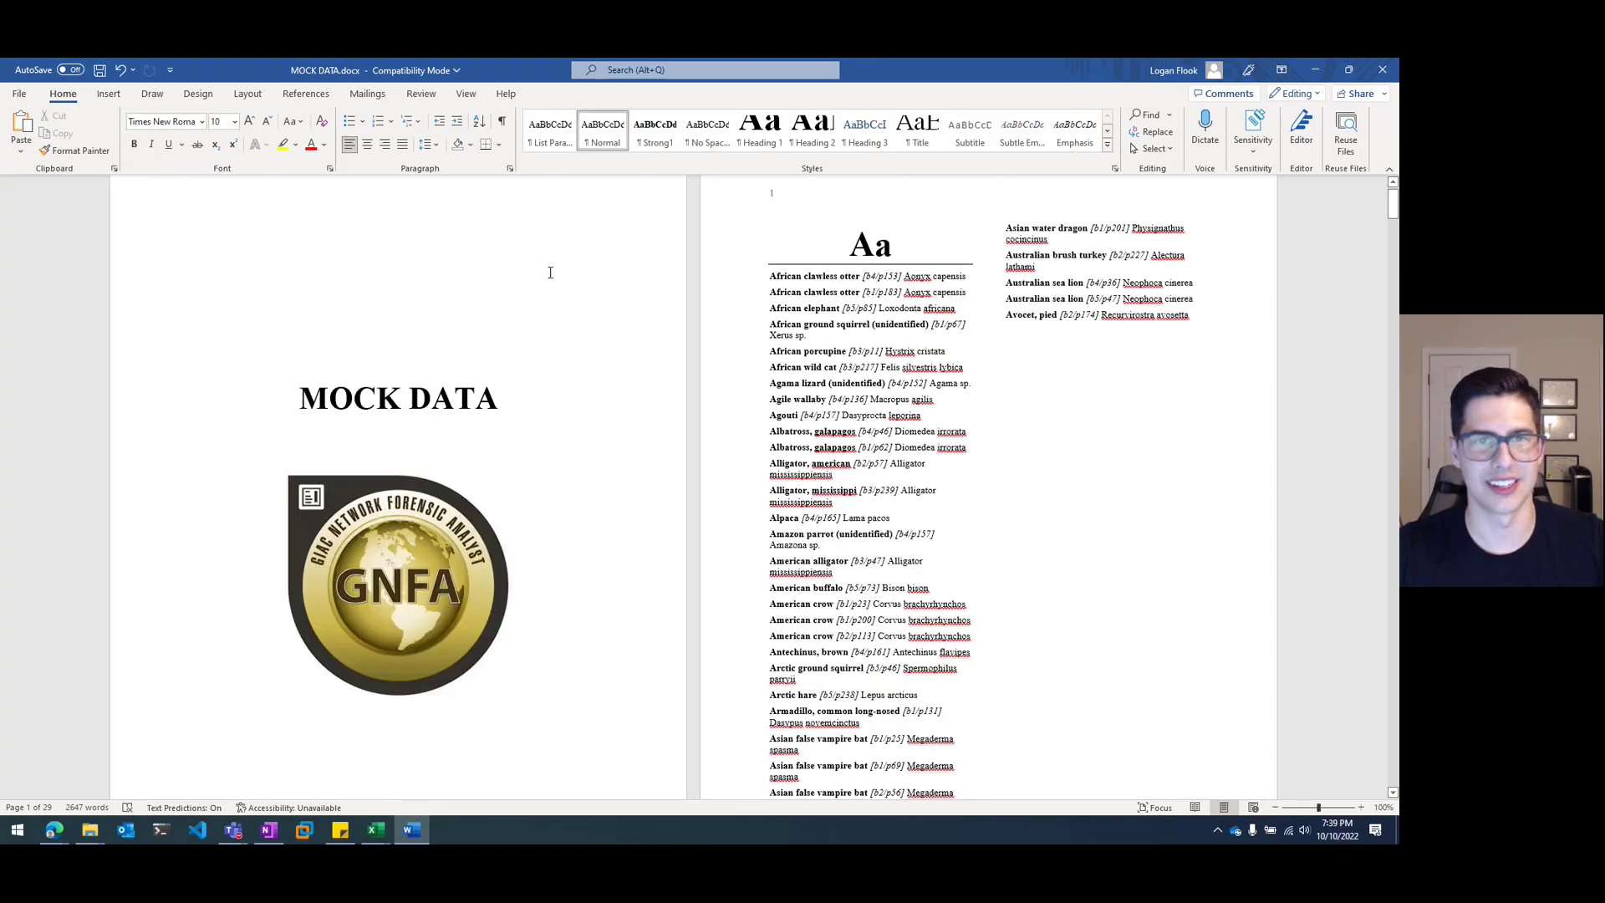
left_click(436, 334)
left_click(600, 240)
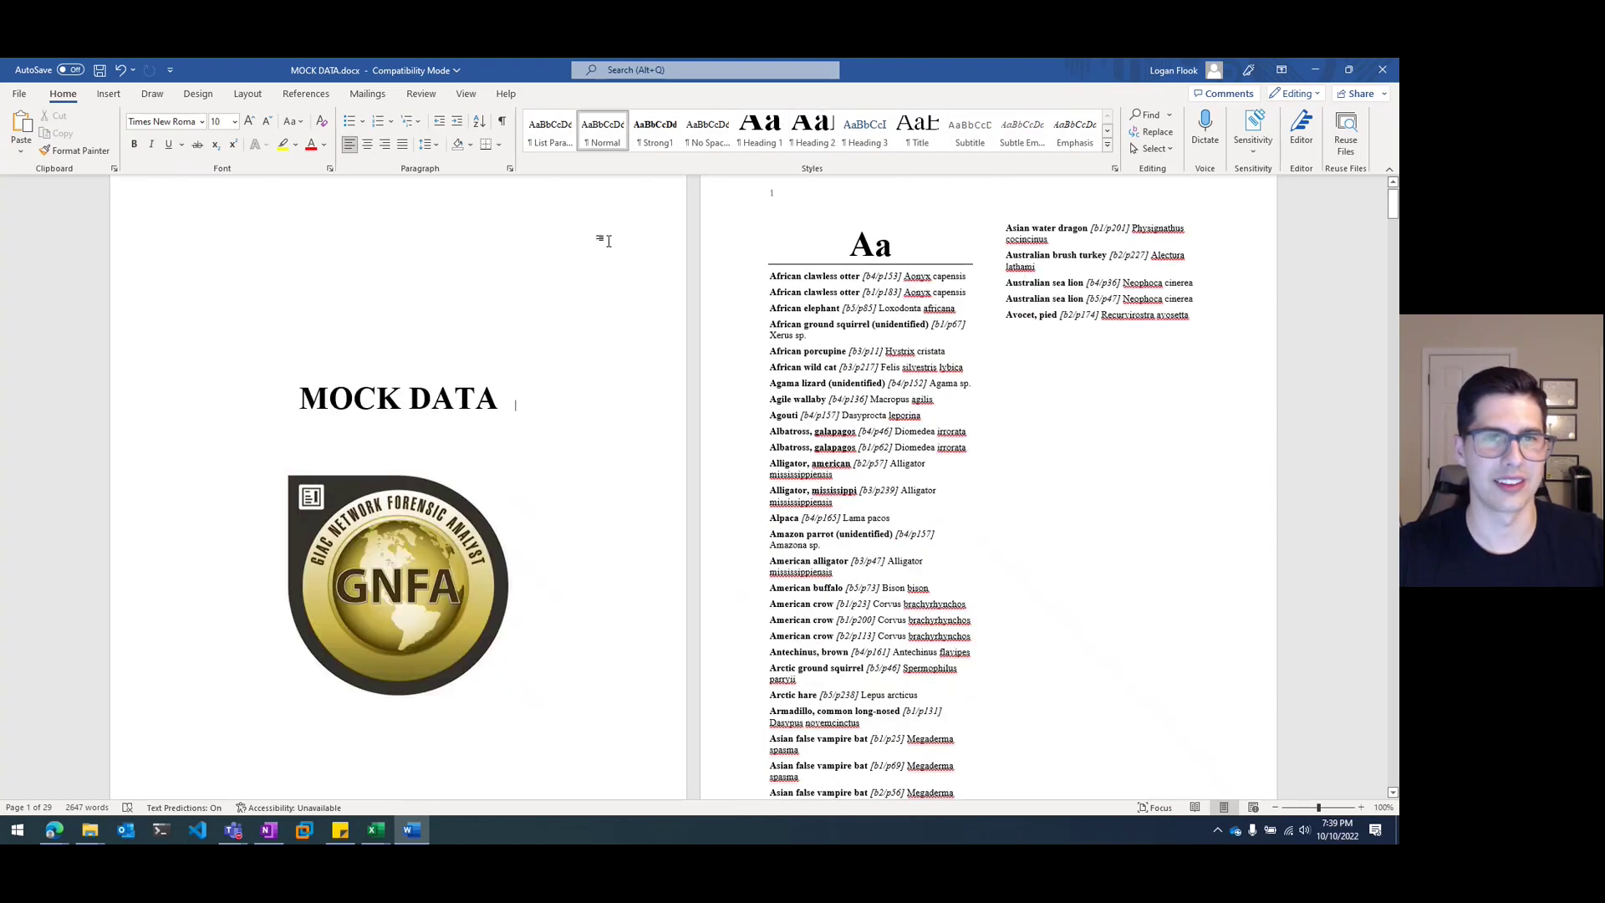
left_click(423, 352)
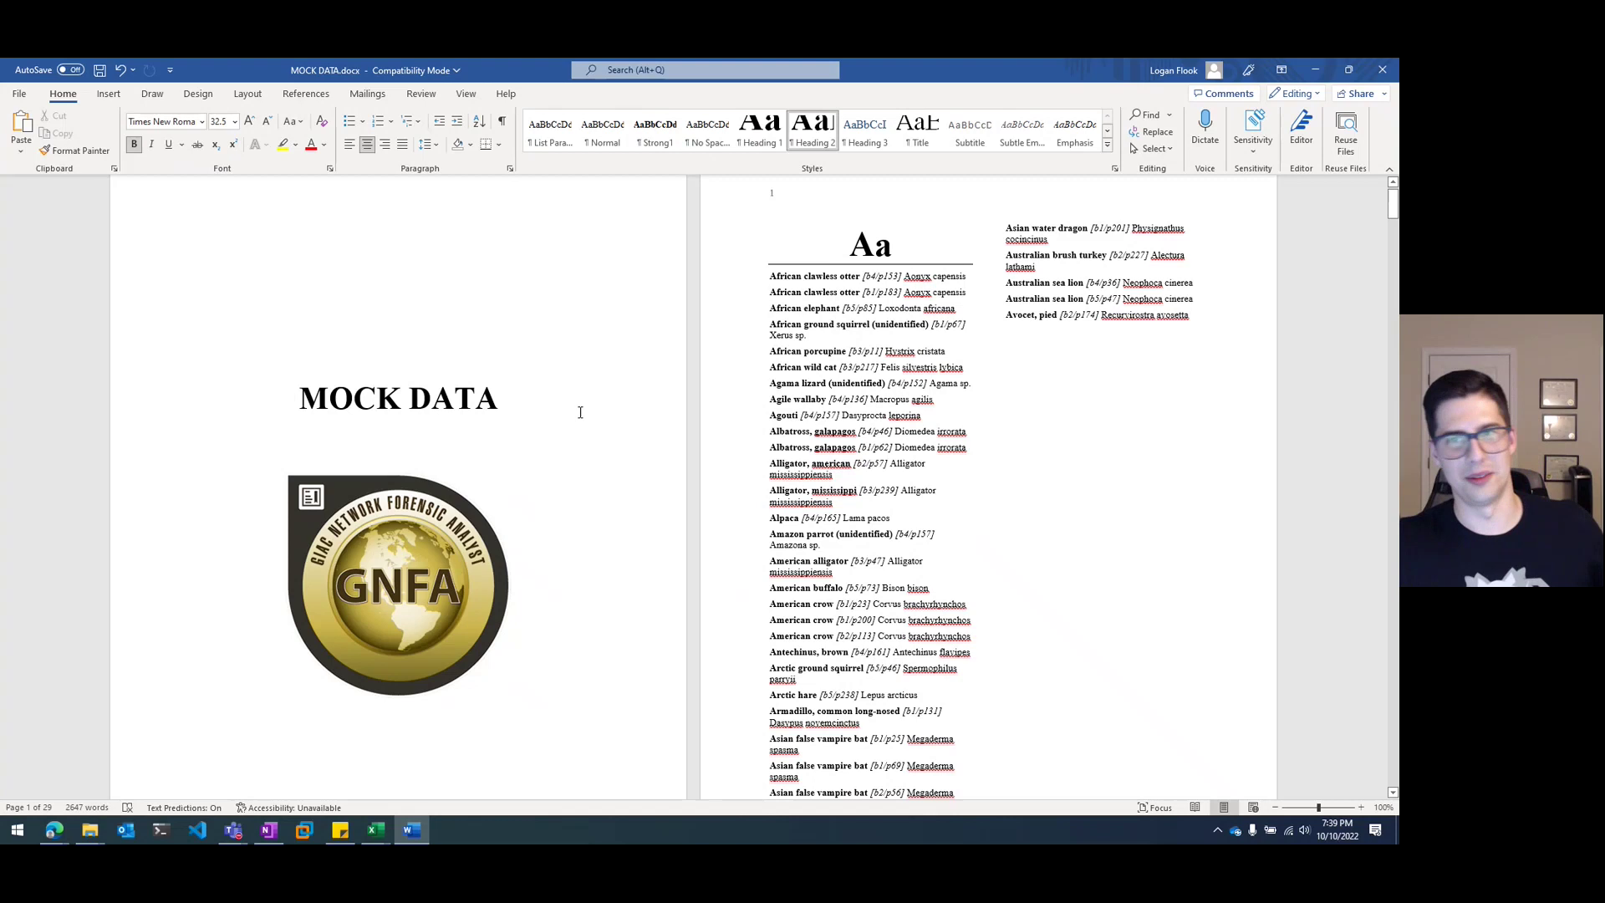
- Save the document, cancel the Save As browse dialog, and close Word
left_click(100, 69)
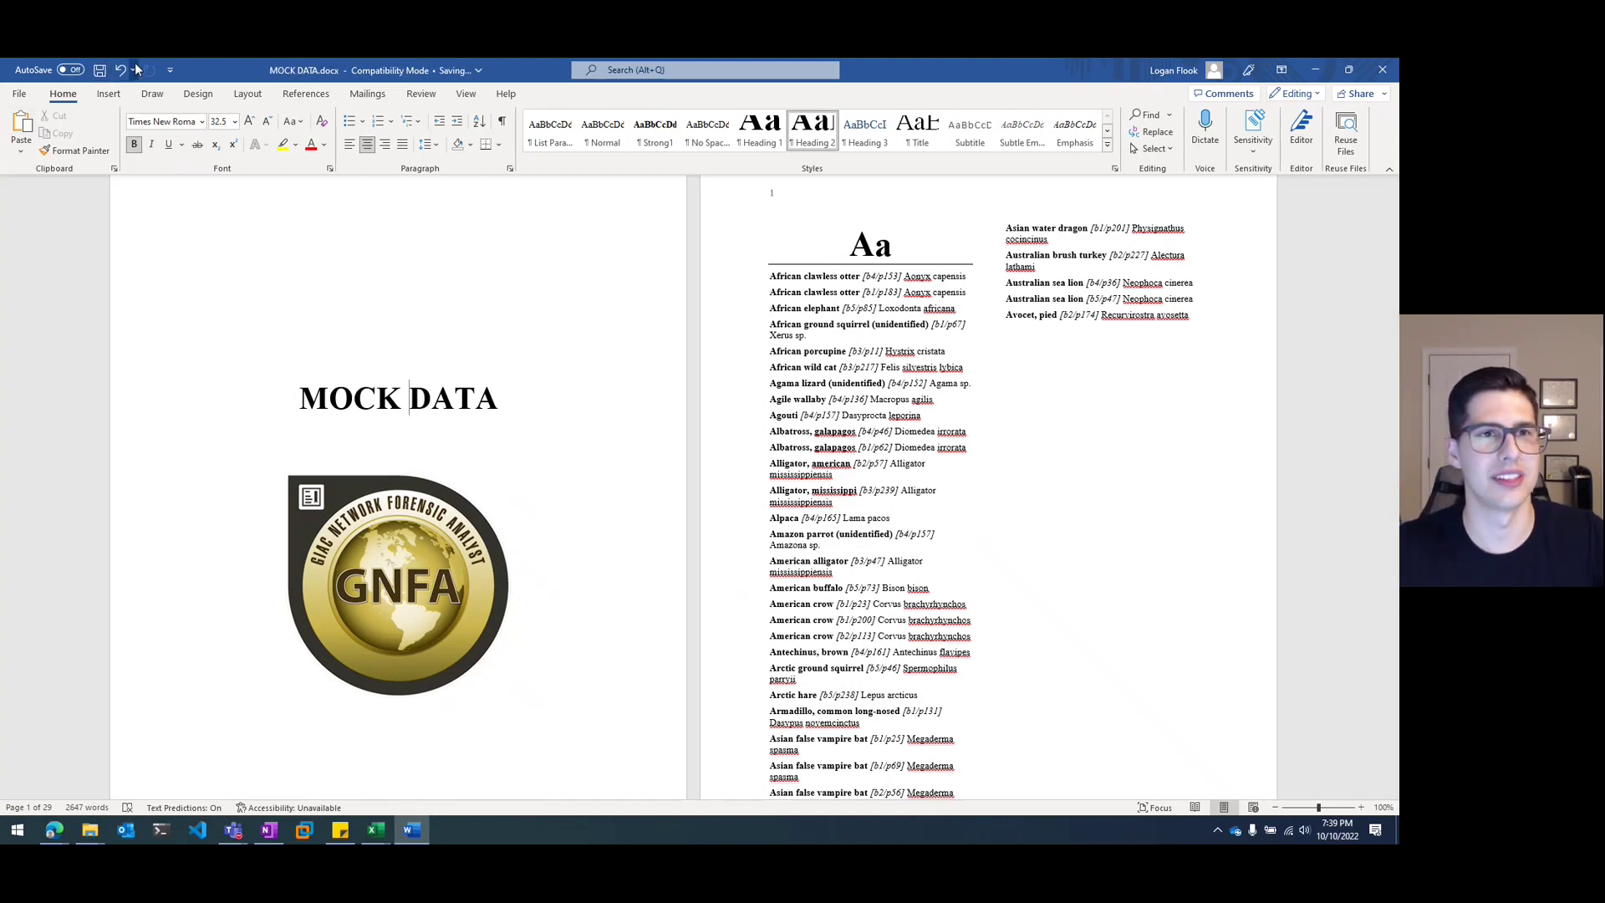
left_click(20, 94)
left_click(46, 290)
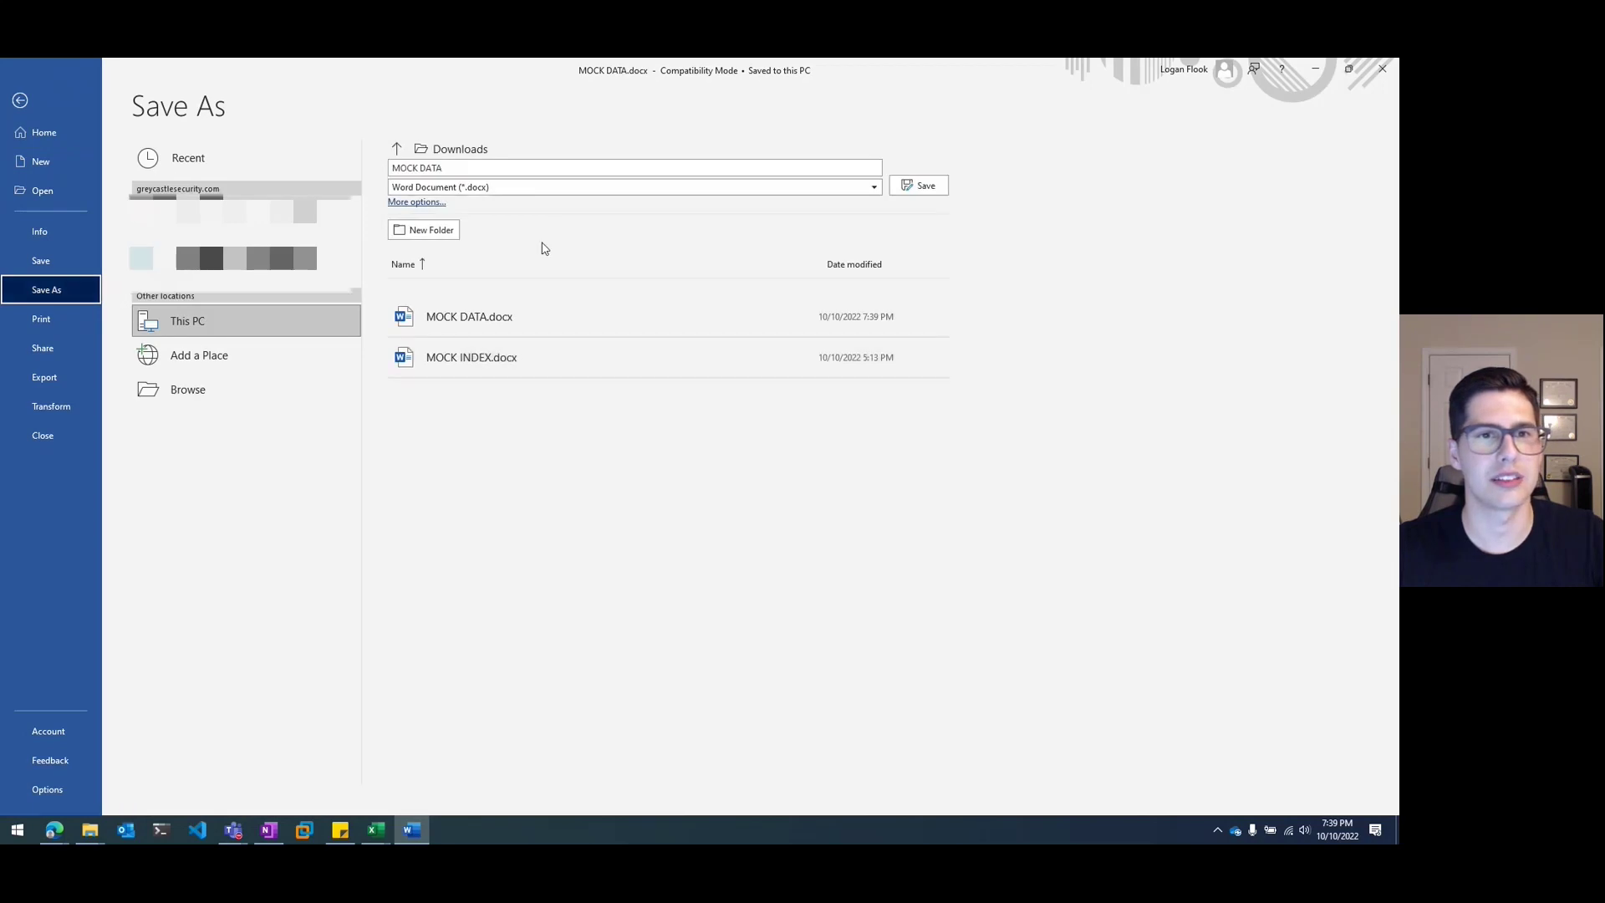
left_click(198, 393)
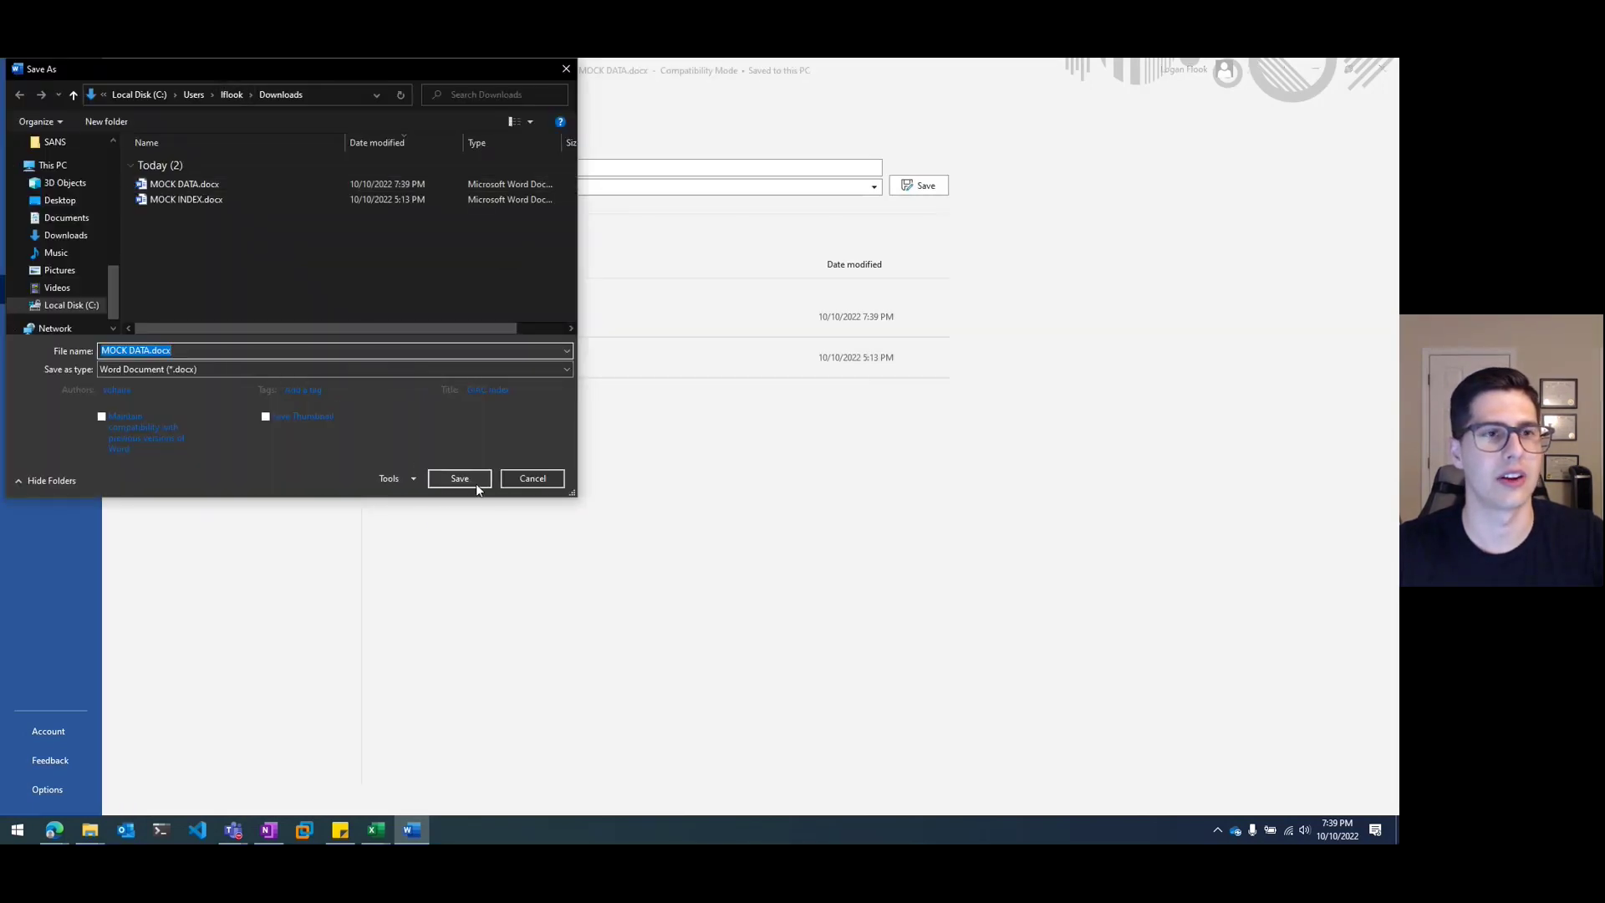
left_click(550, 477)
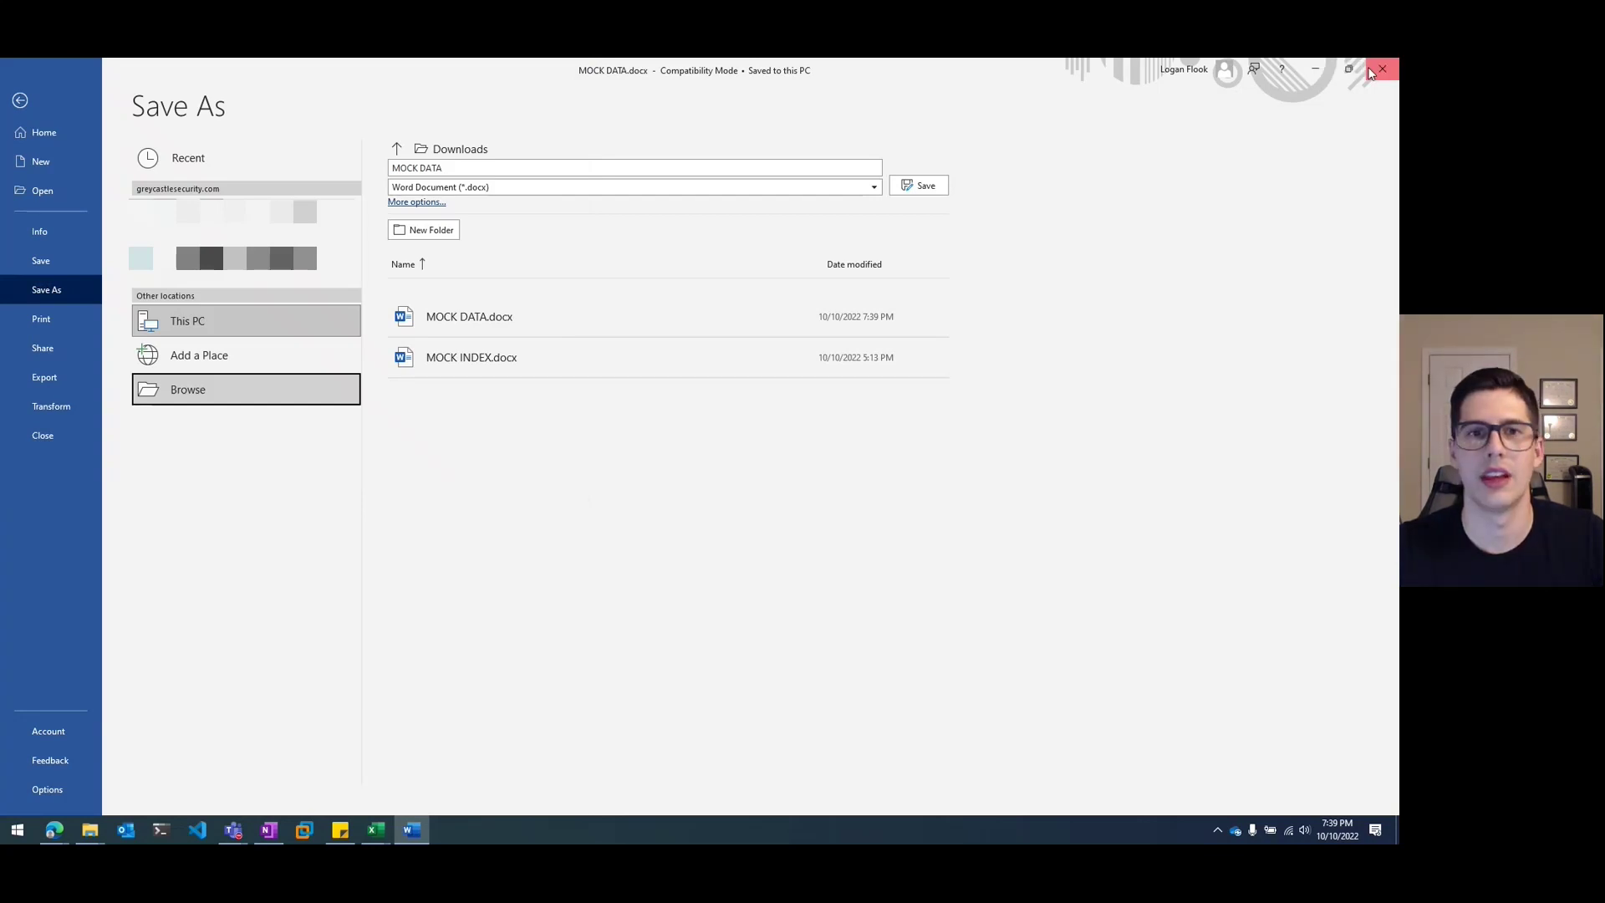
left_click(1371, 74)
- Close the Google tab and upload MOCK DATA.docx from Downloads to a new Staples Professional Print project
mouse_move(20, 203)
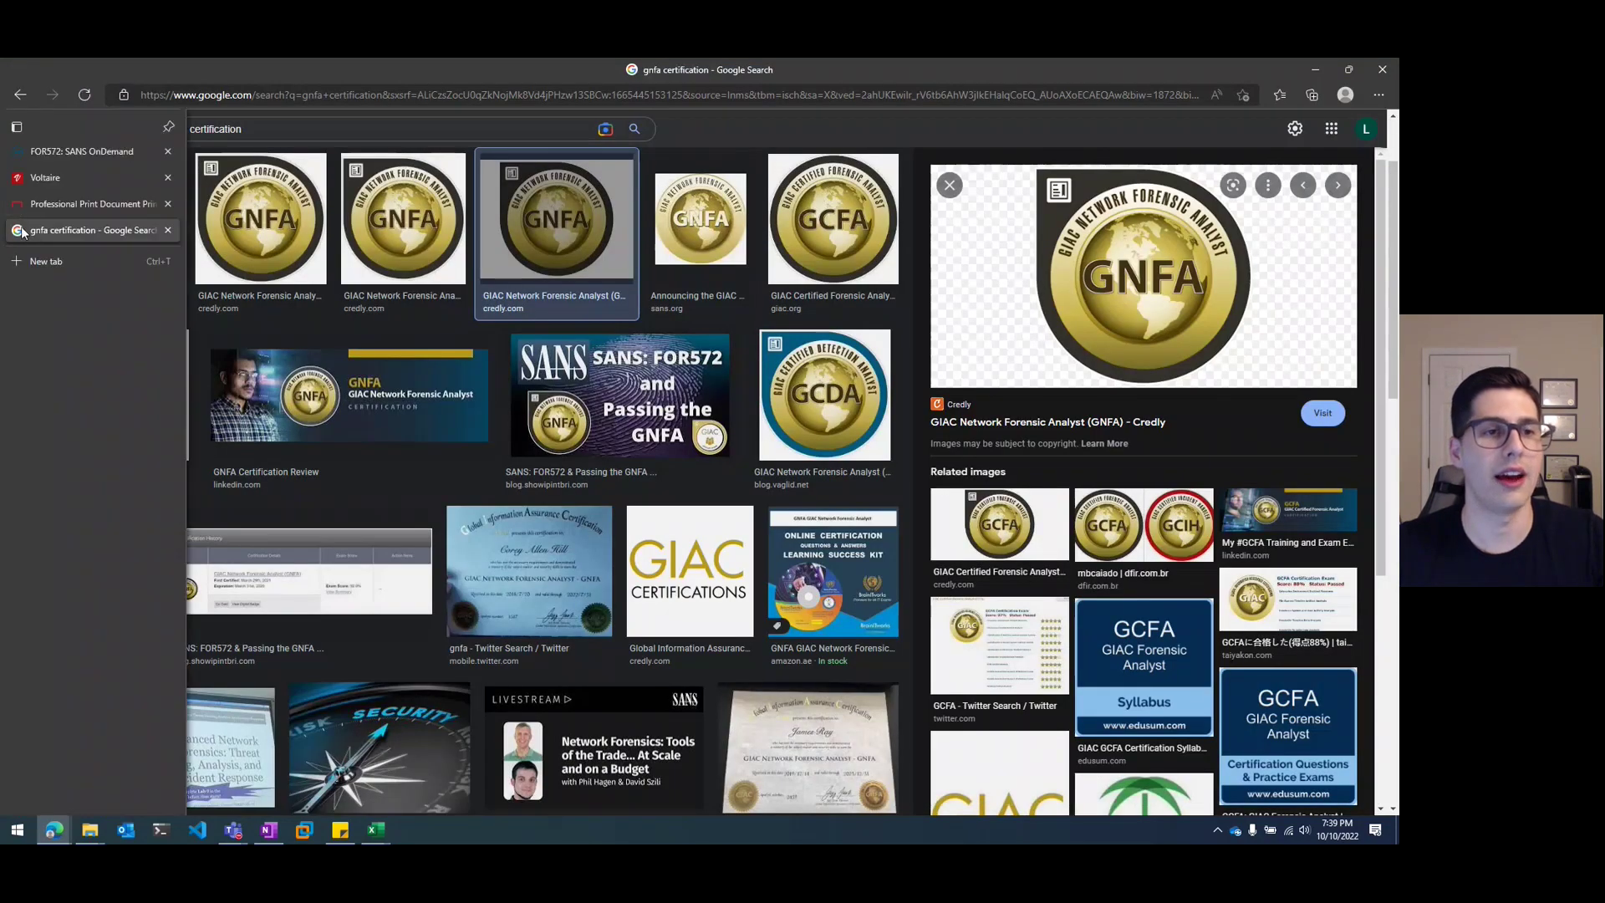
left_click(168, 231)
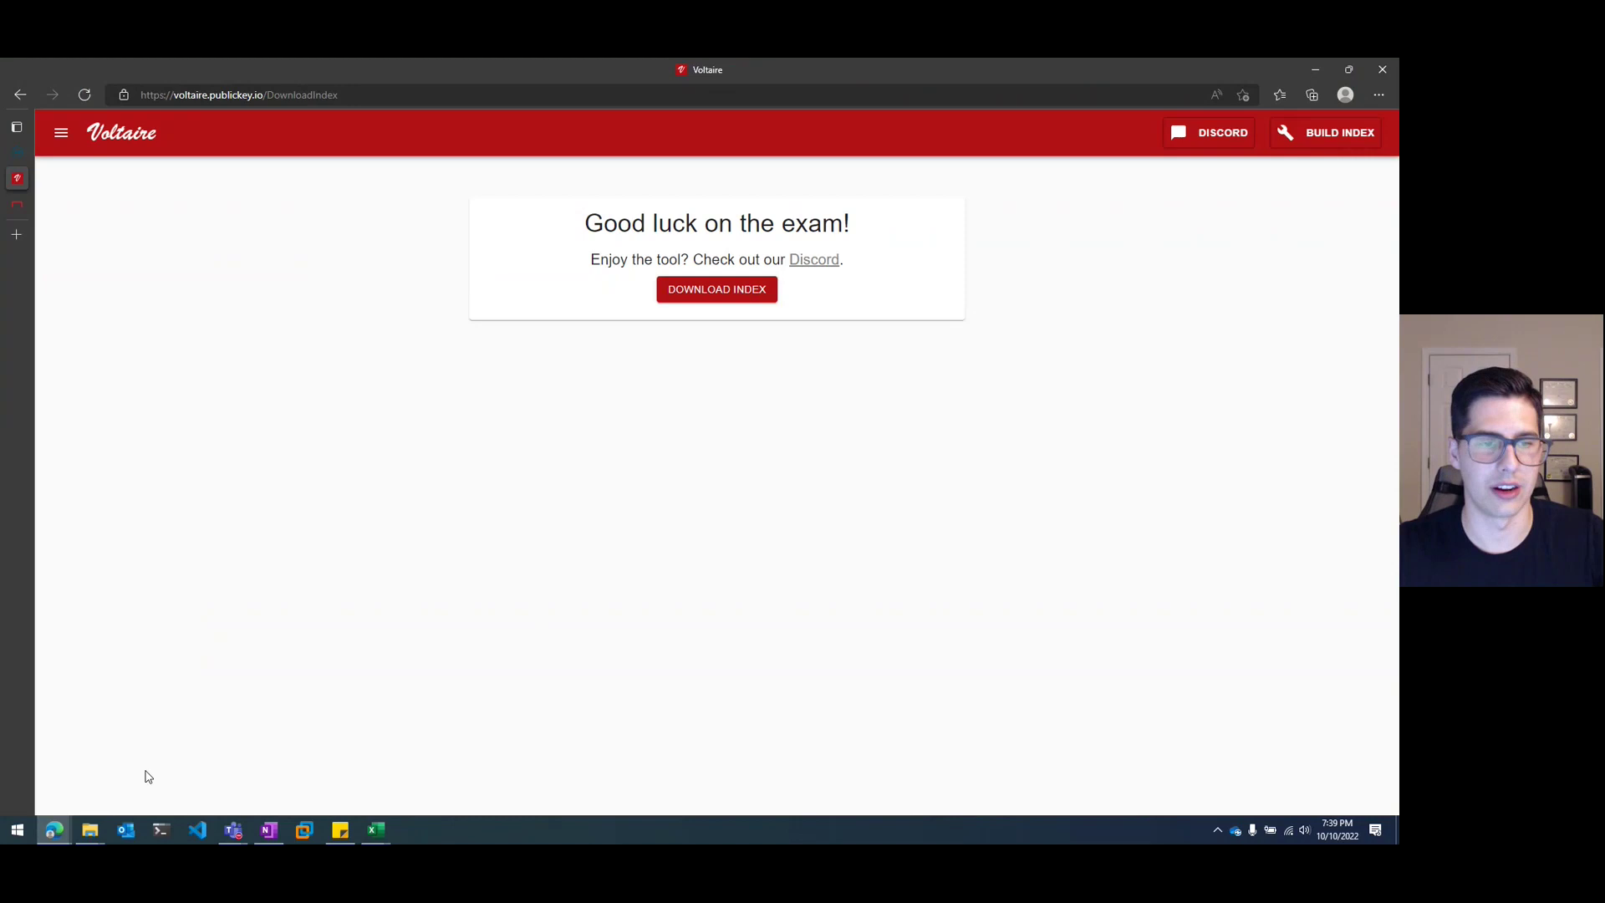
mouse_move(24, 203)
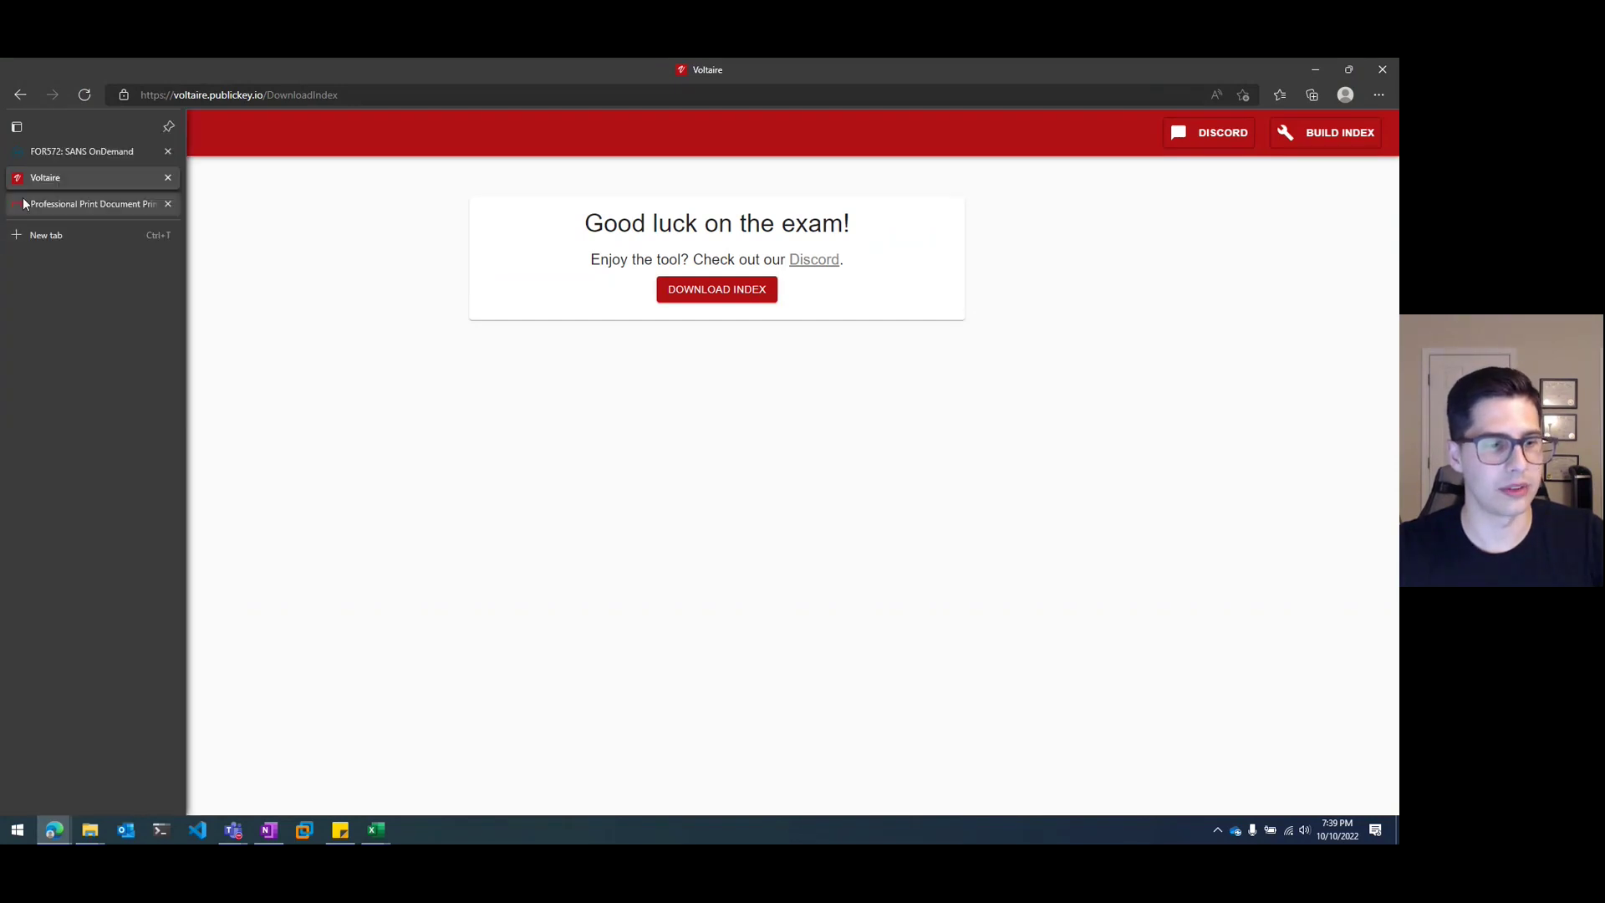
left_click(23, 203)
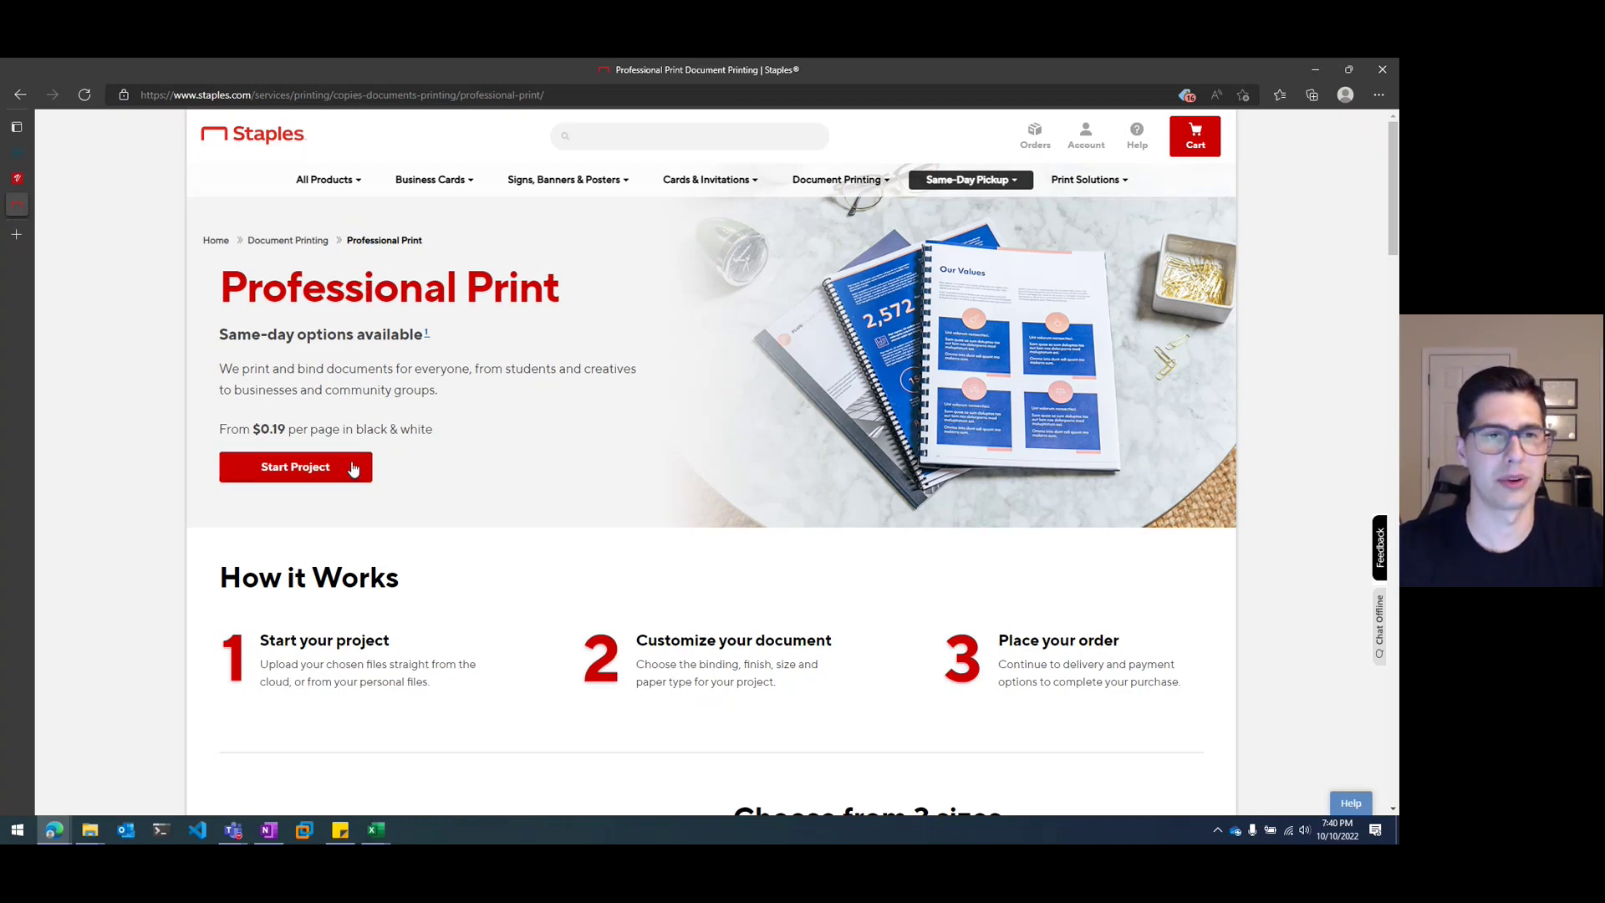
left_click(351, 475)
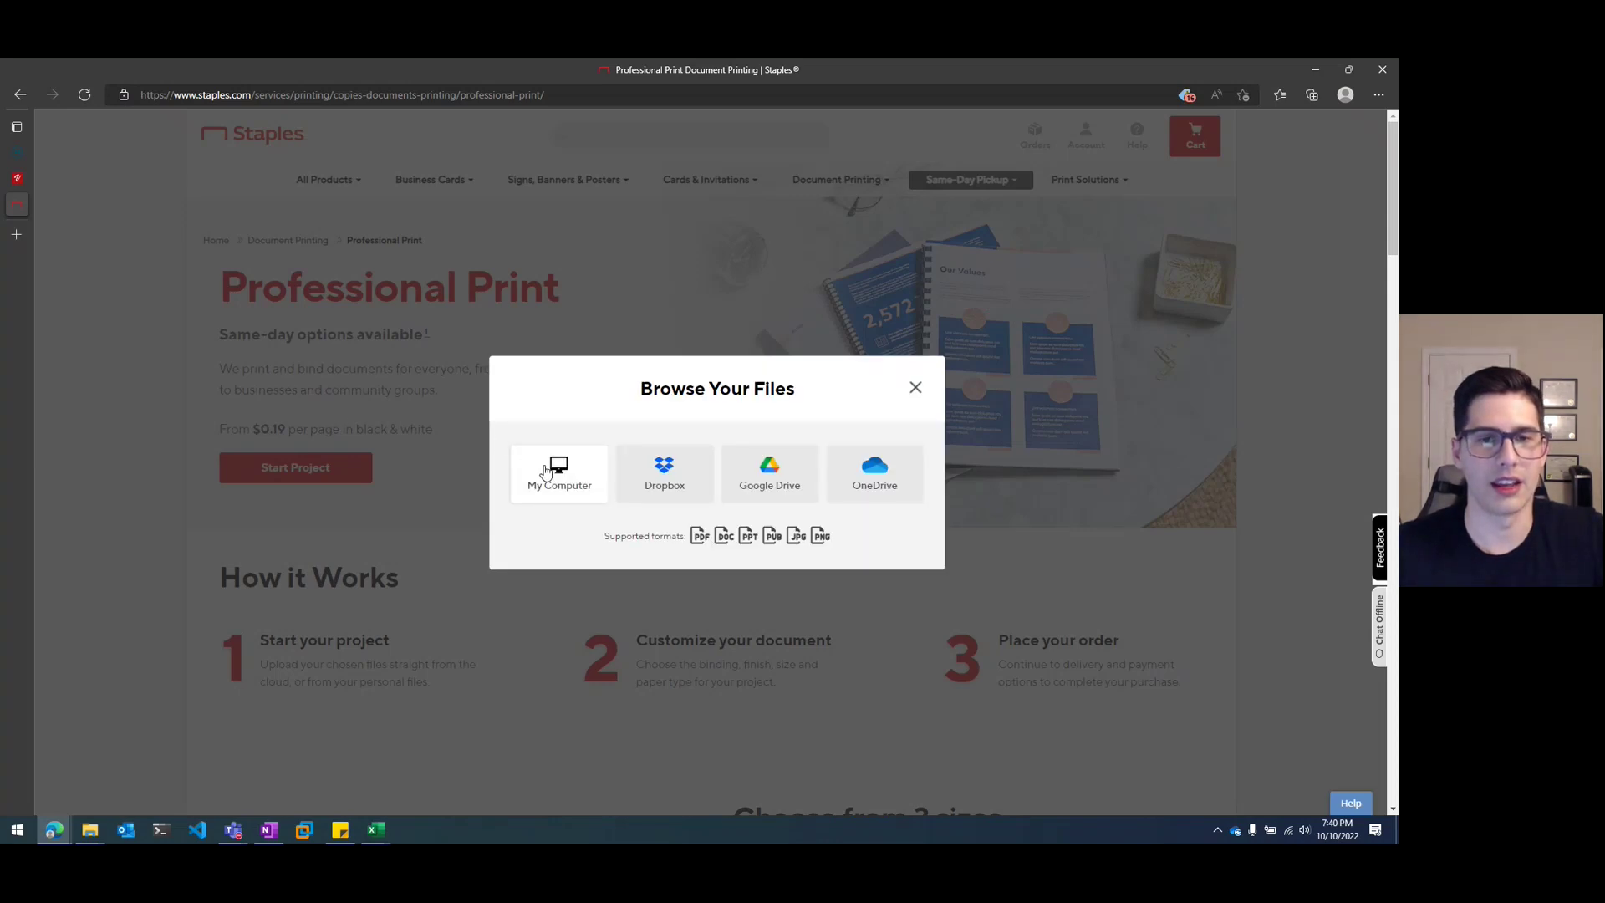
left_click(551, 472)
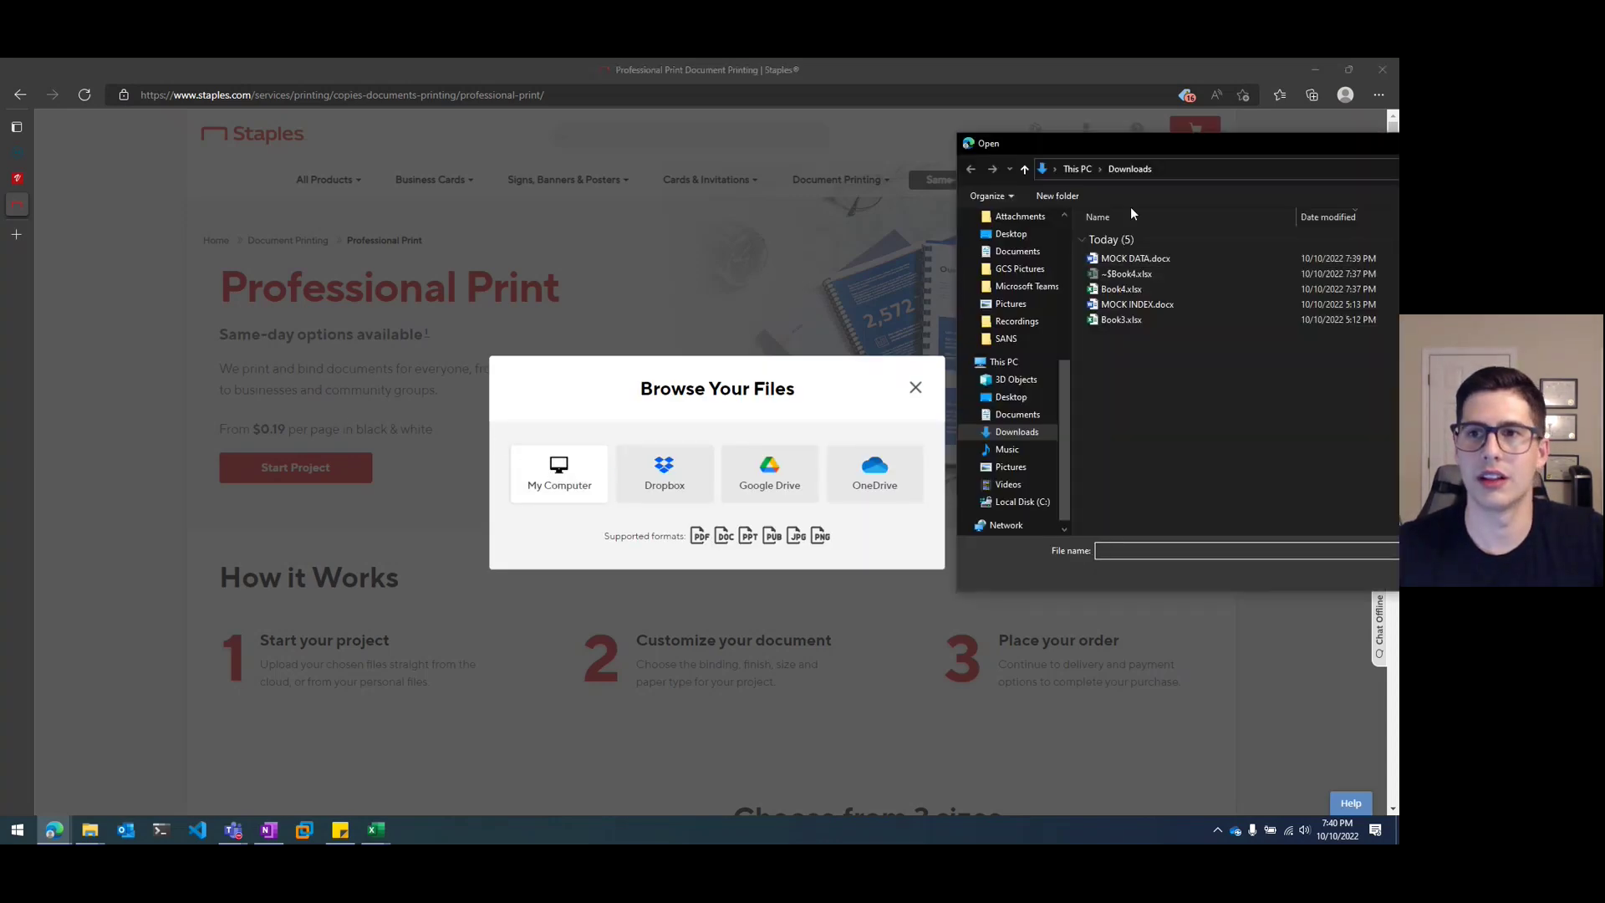
double_click(1135, 258)
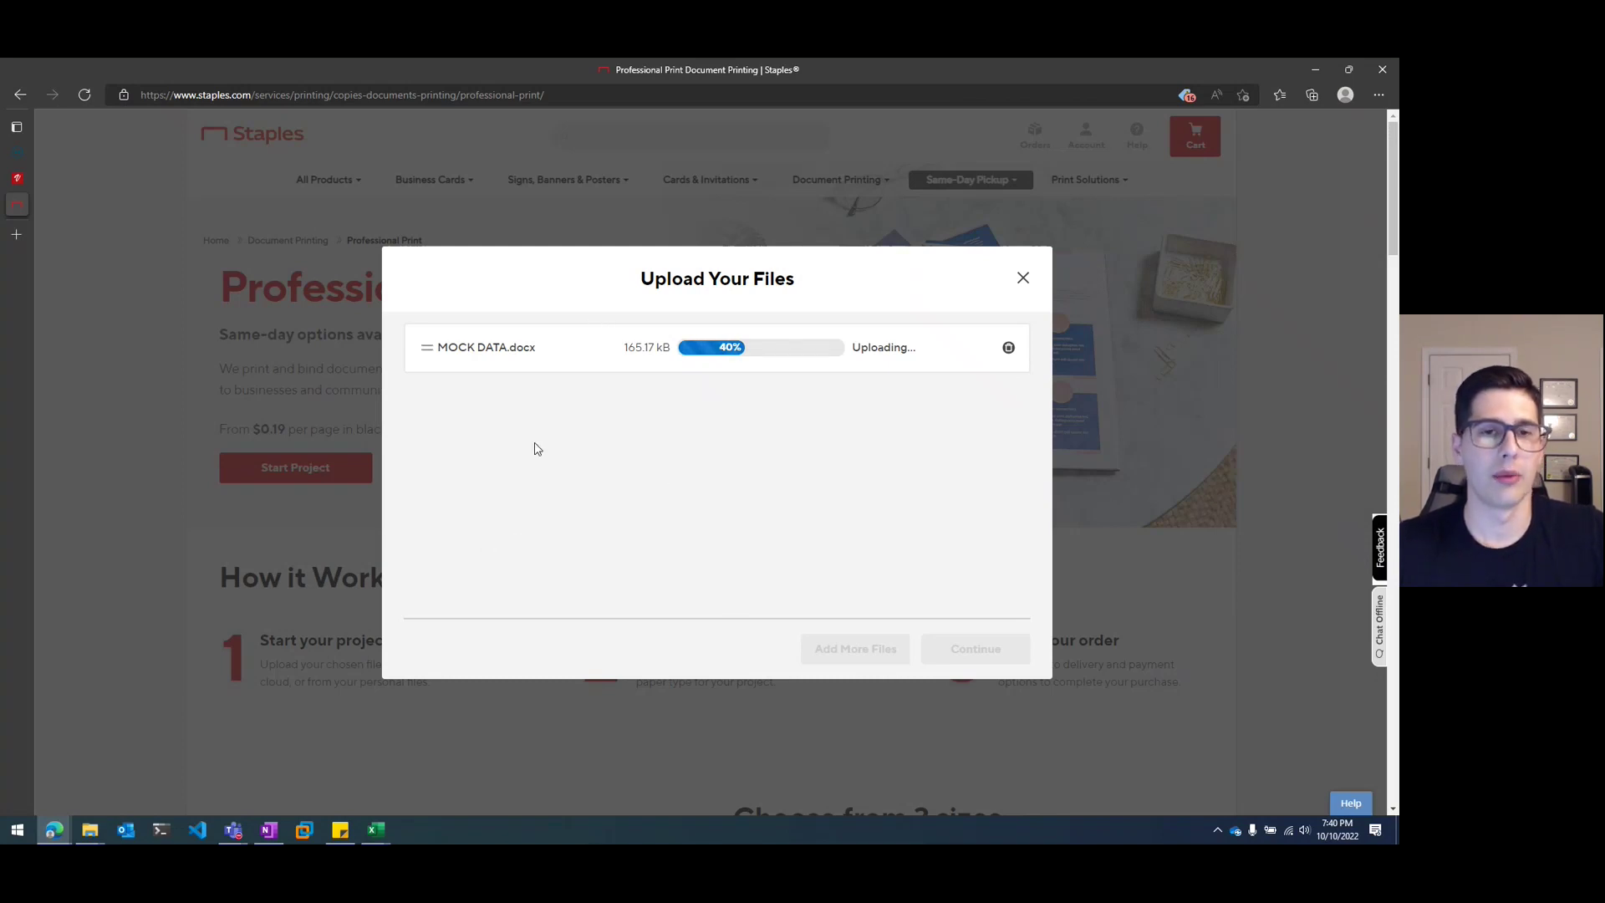
- Print the OneNote Example page to Microsoft Print to PDF, then minimize OneNote
left_click(269, 829)
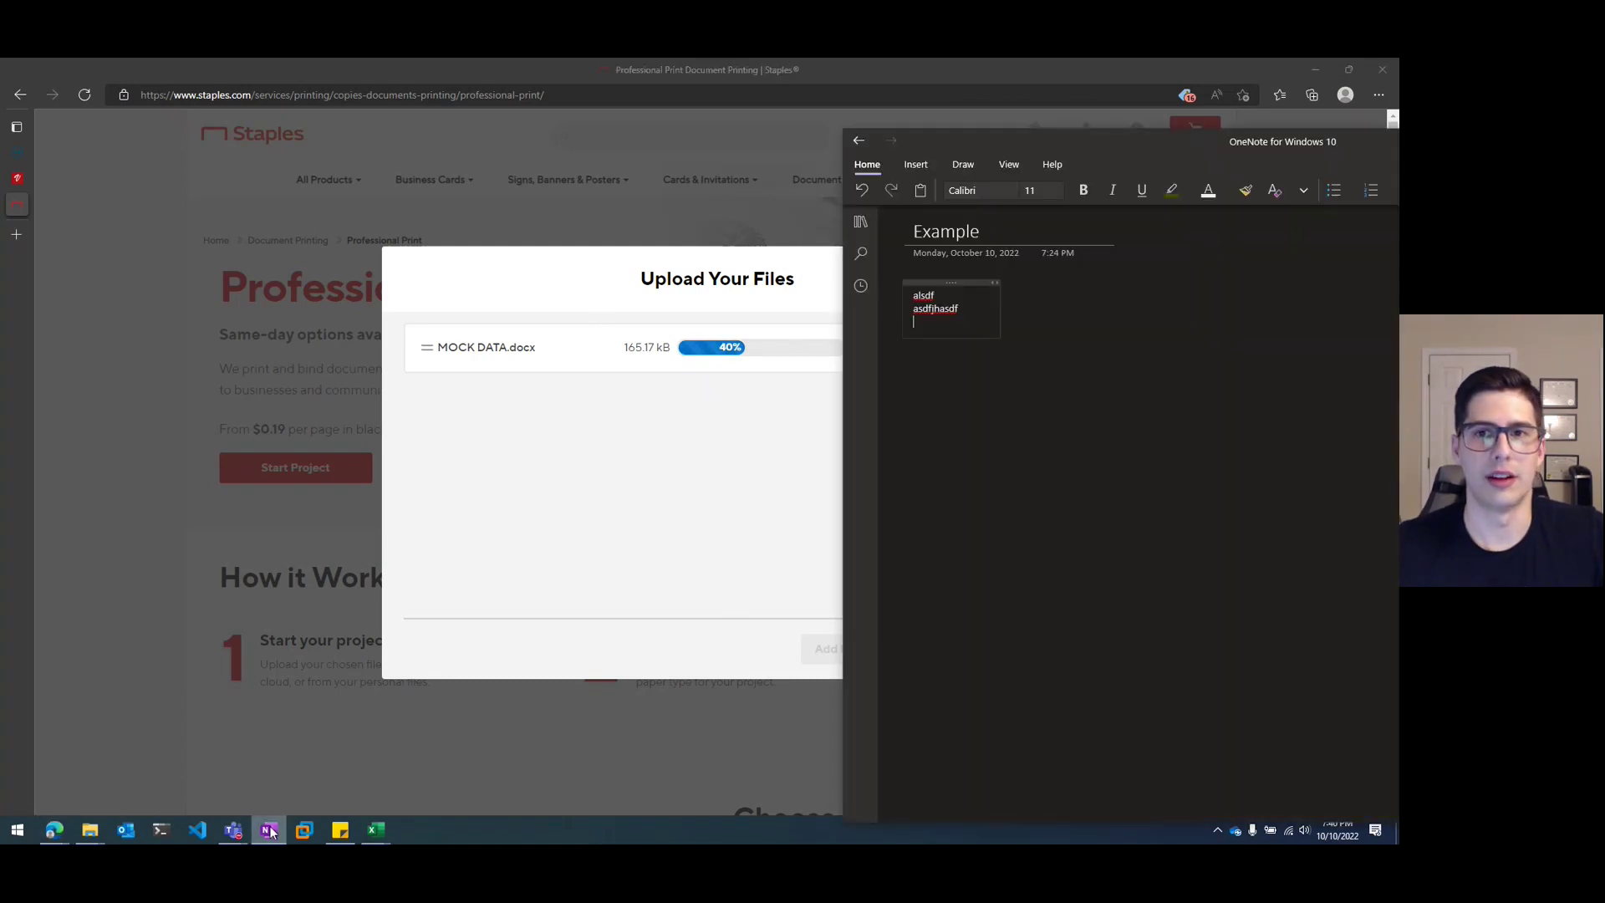
left_click_drag(1043, 135, 413, 110)
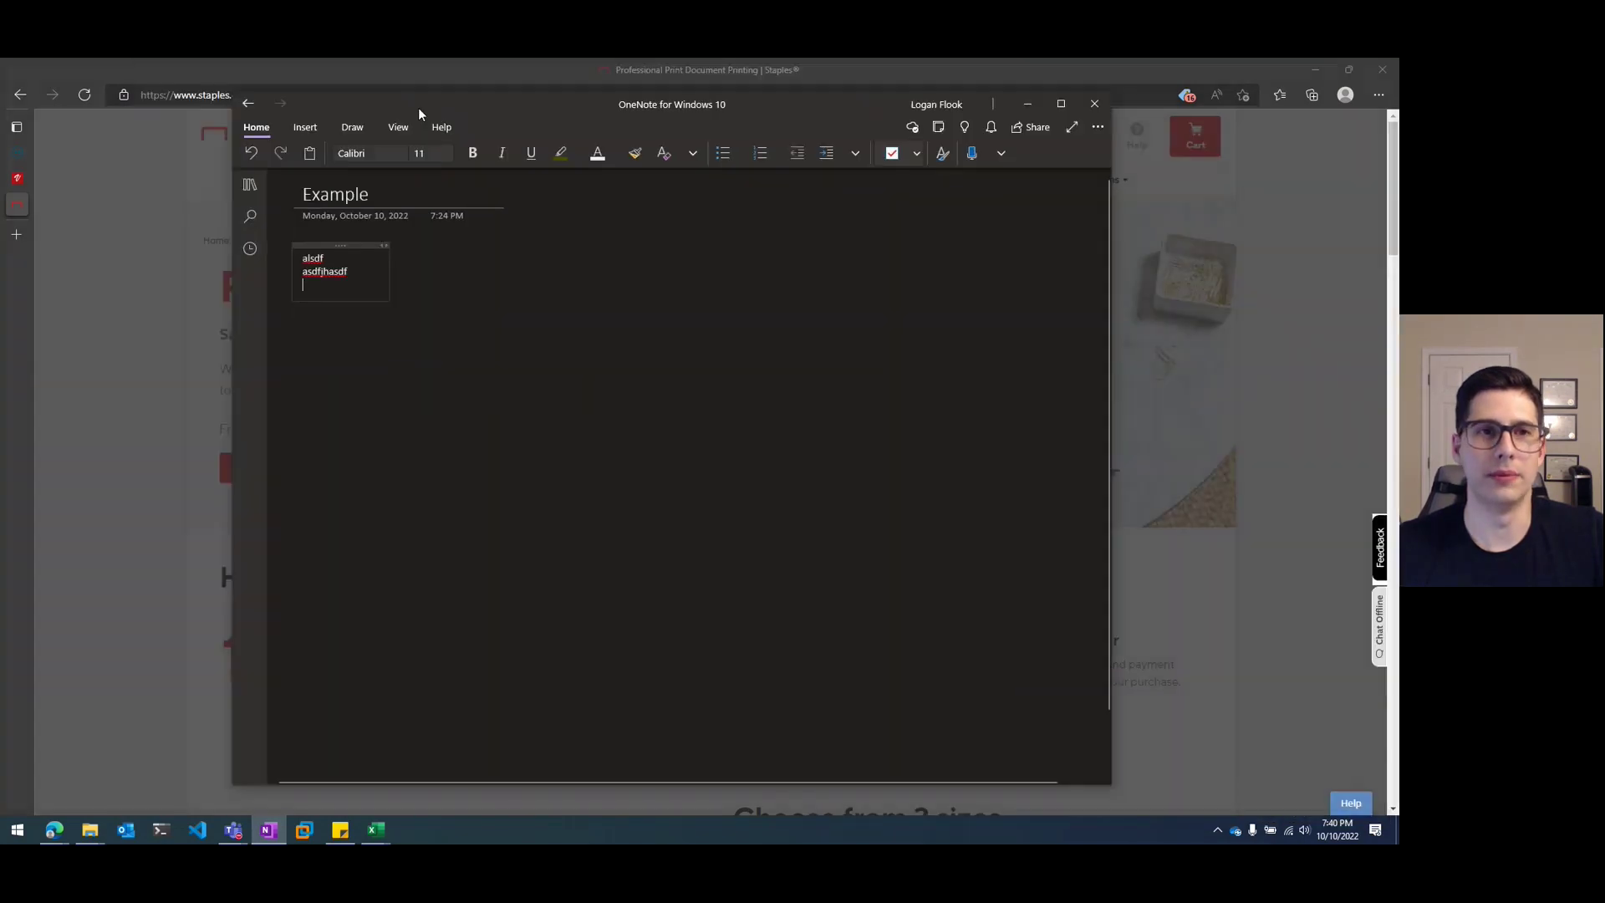
scroll(375, 329, "down", 1)
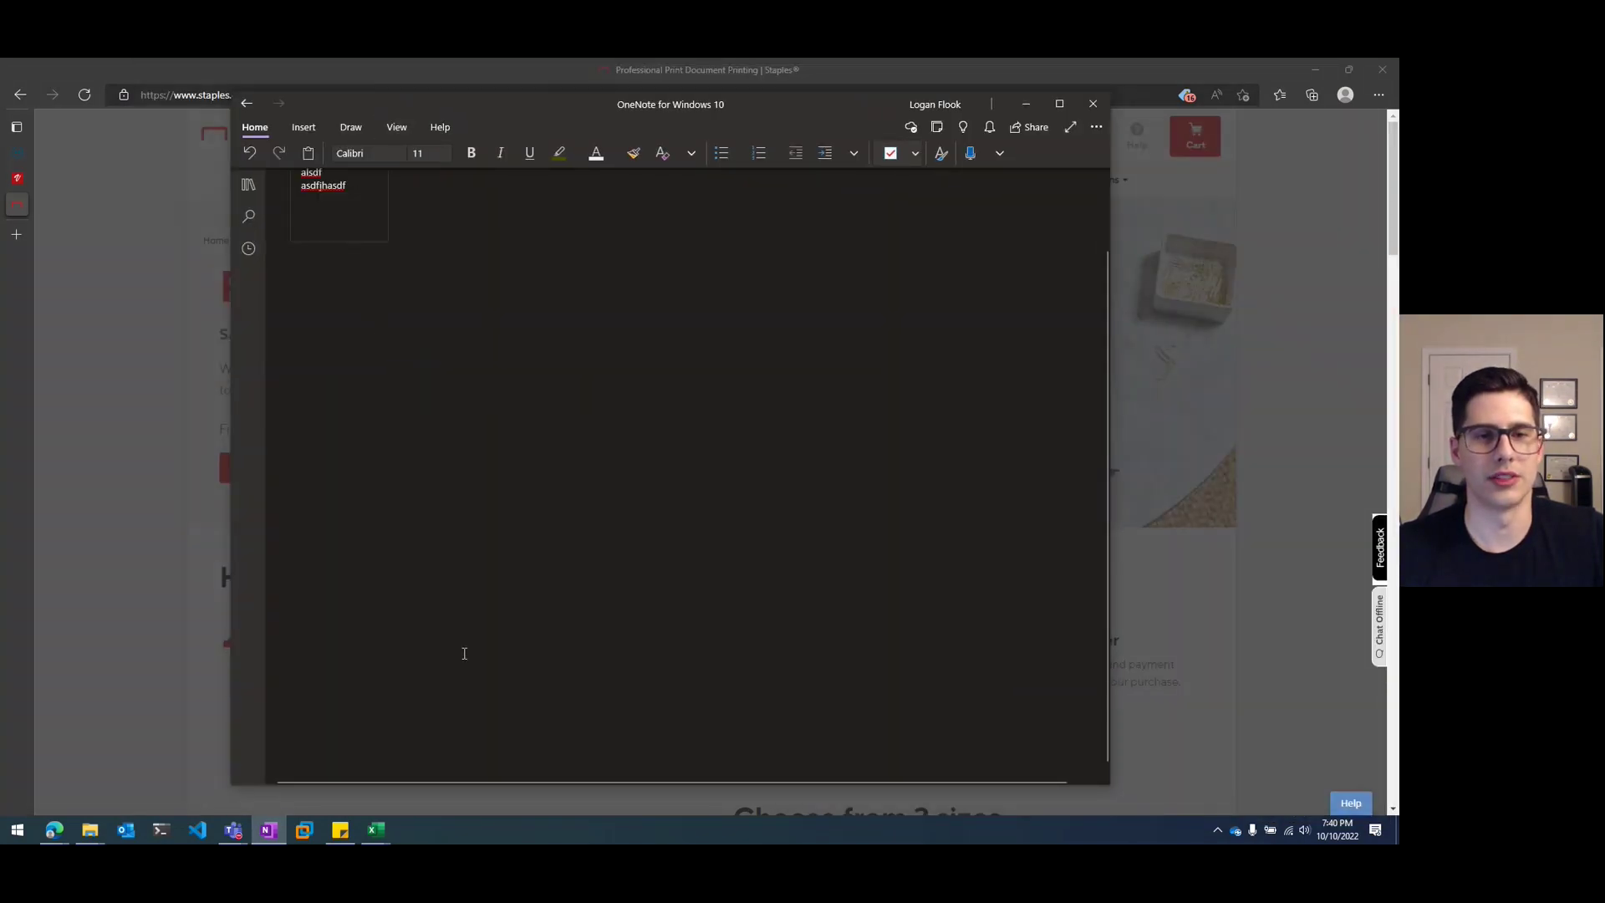
scroll(387, 445, "up", 1)
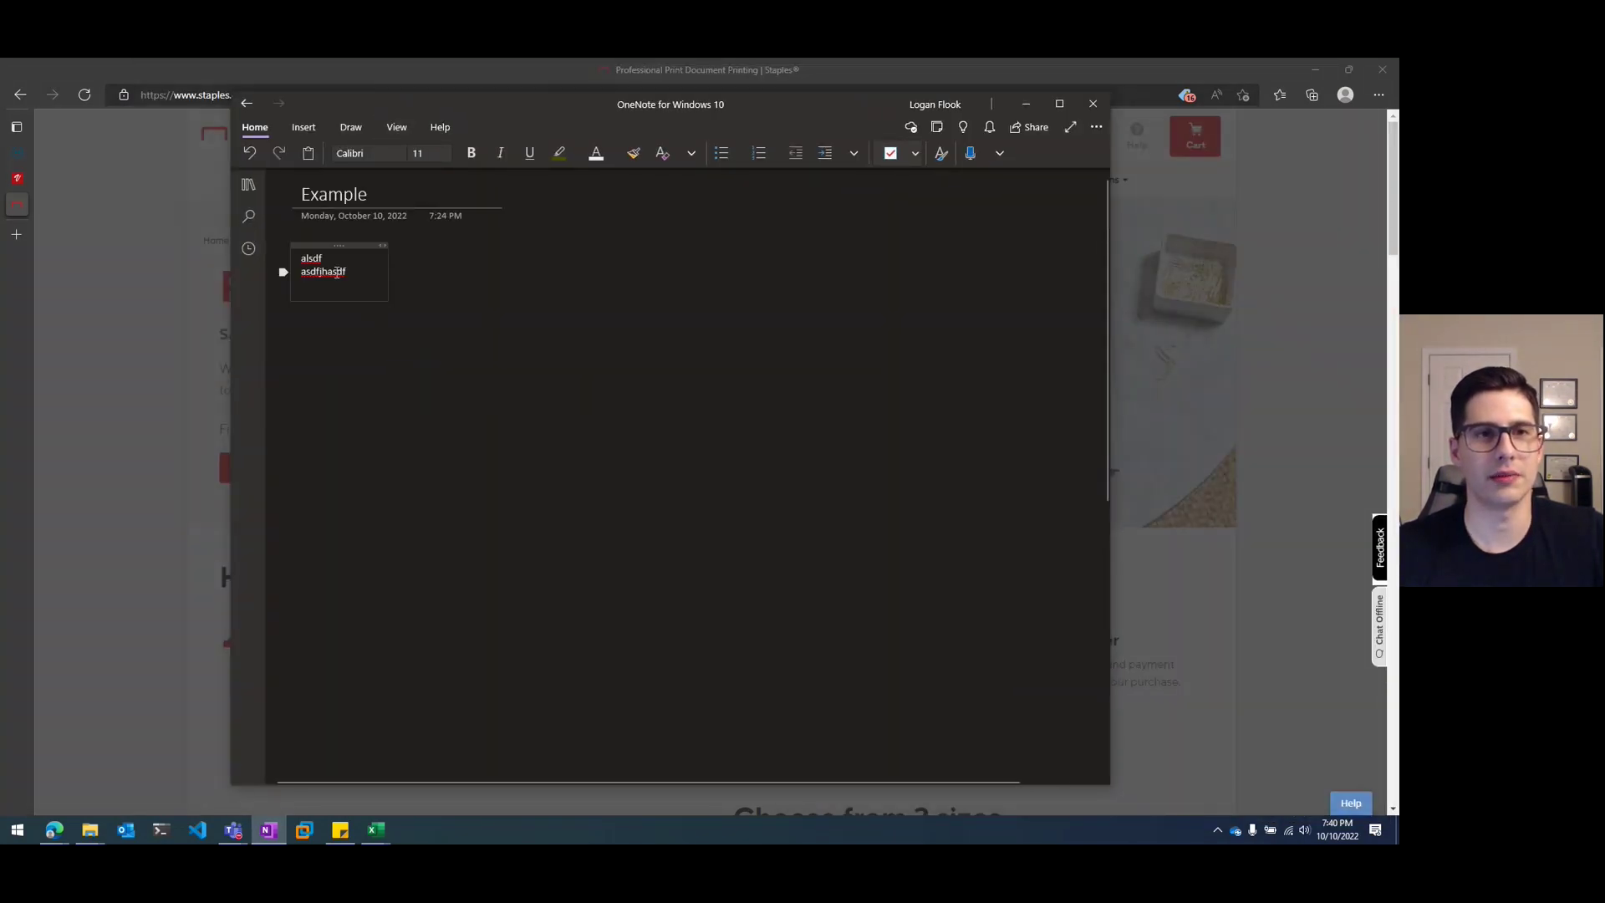
left_click(1096, 128)
left_click(1067, 156)
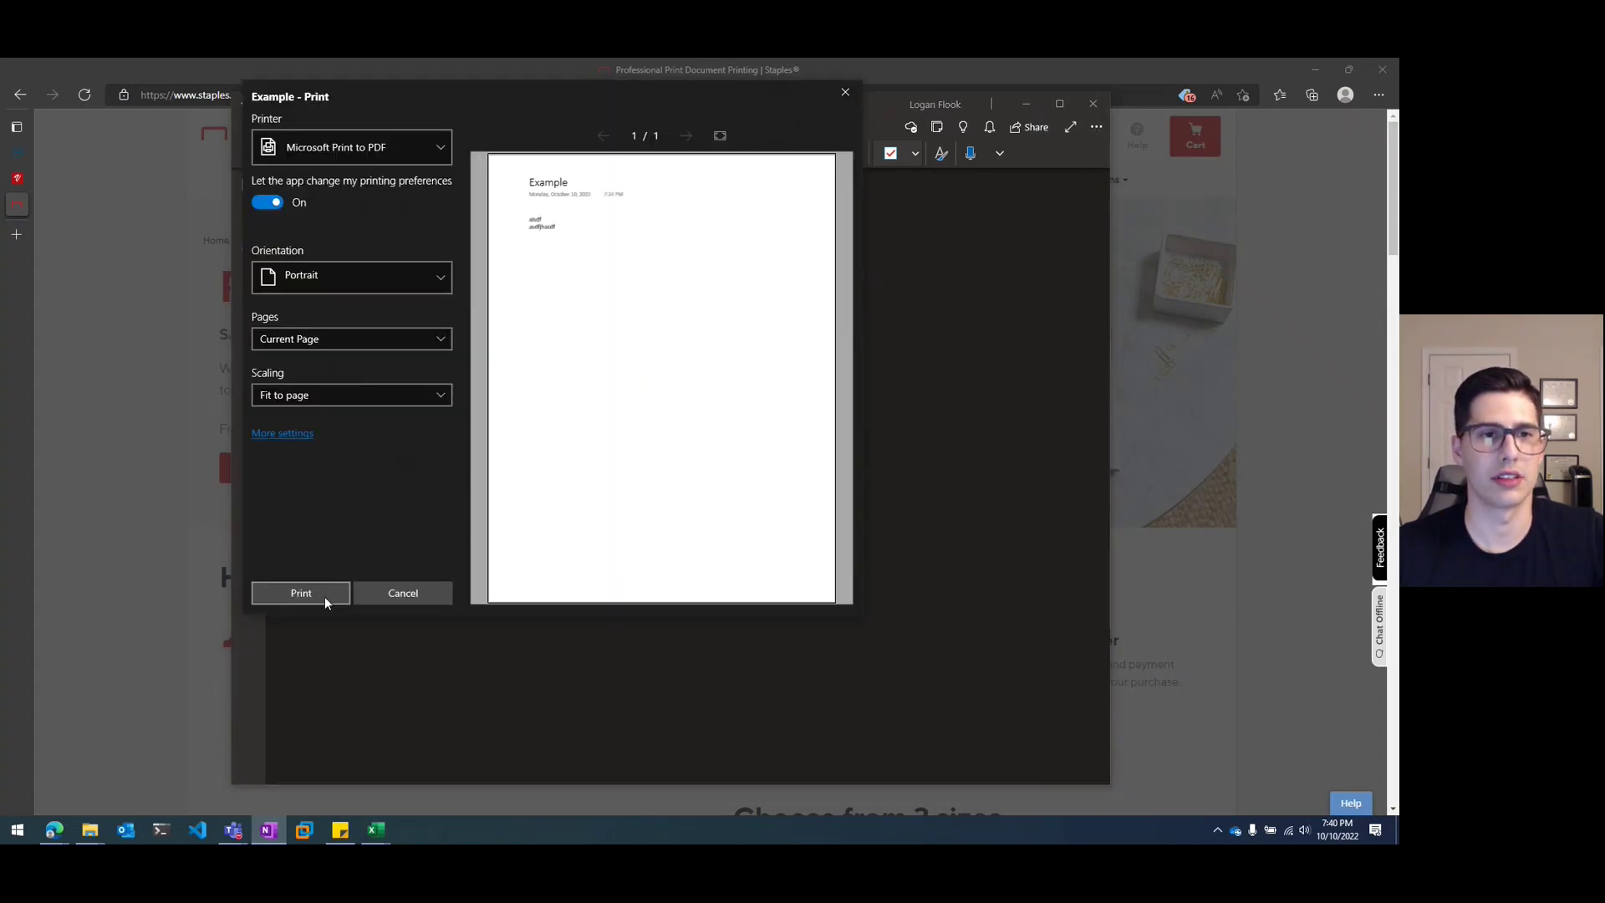
left_click(324, 595)
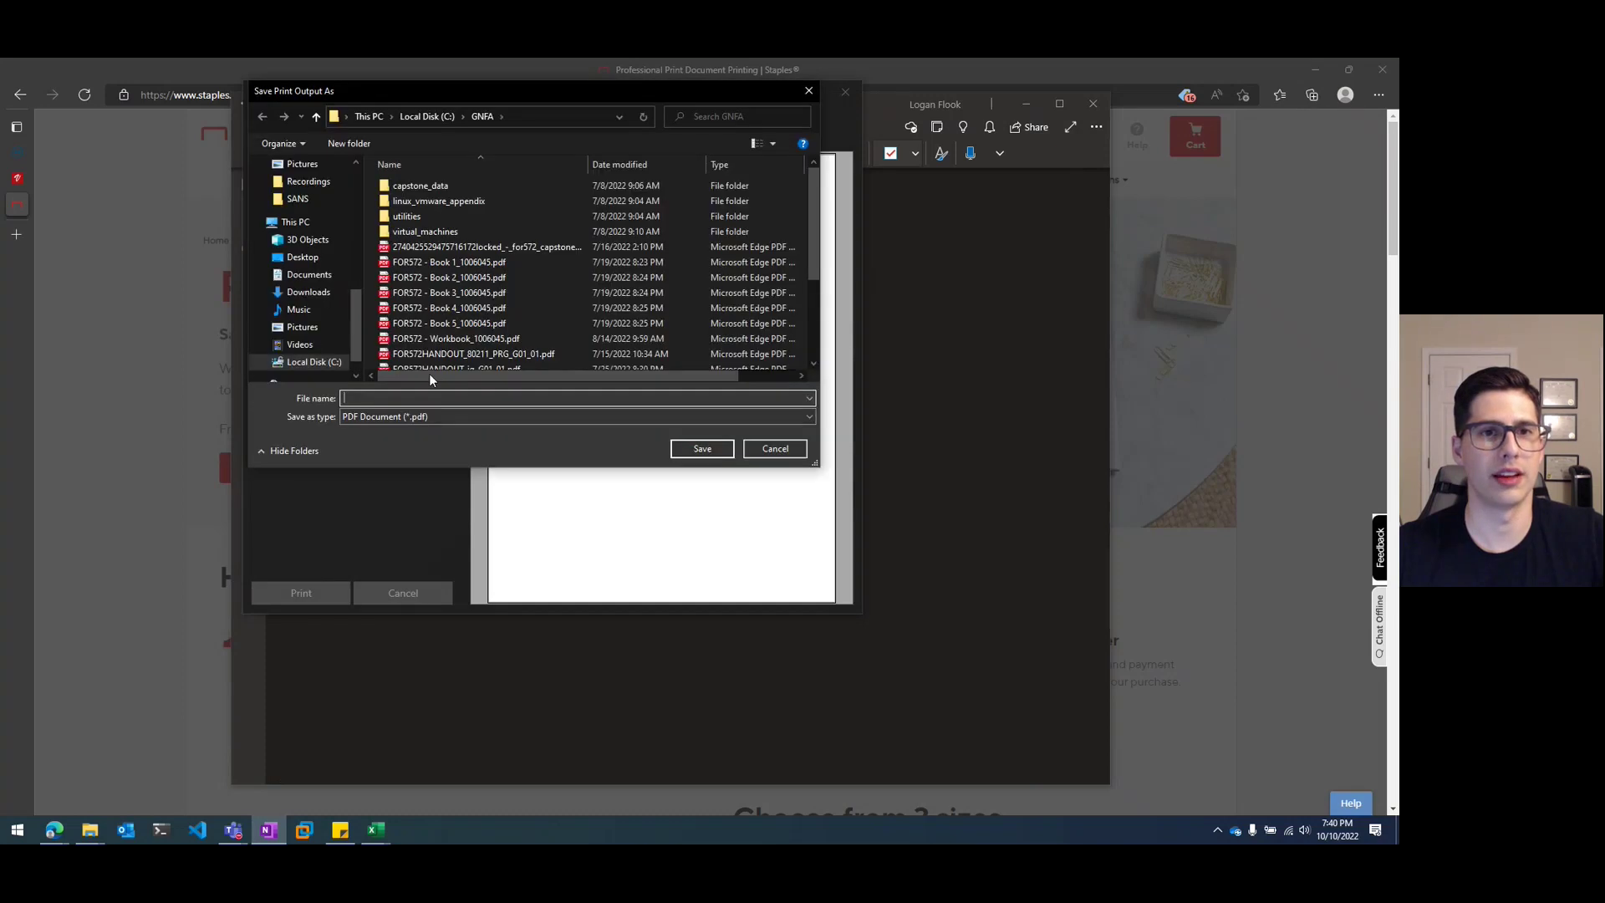
key("Escape")
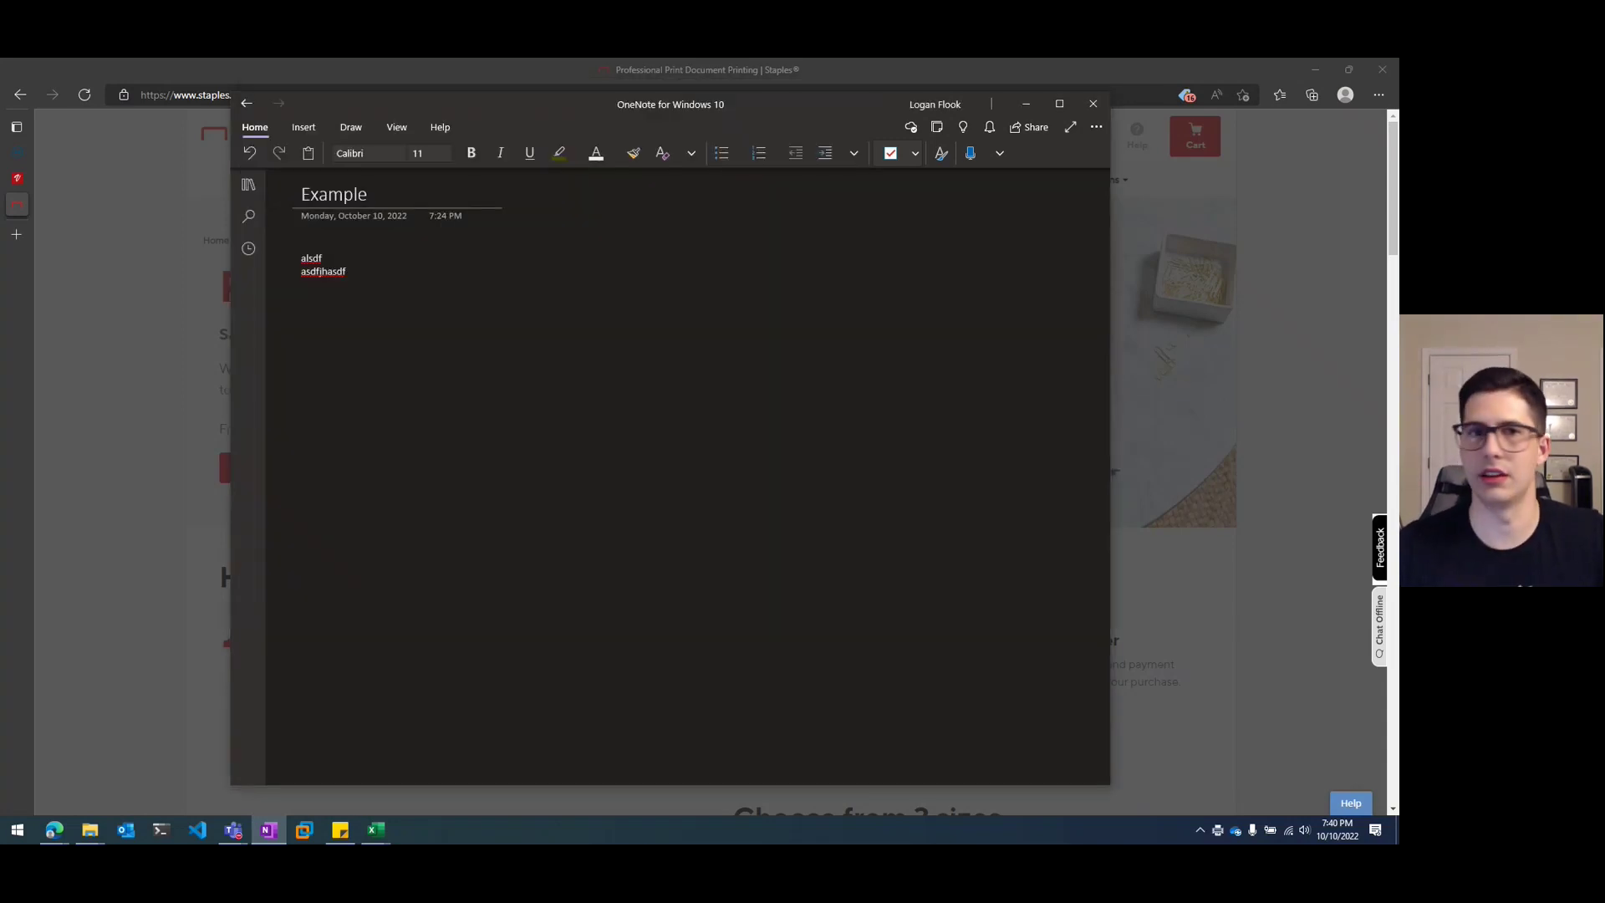
left_click(1030, 111)
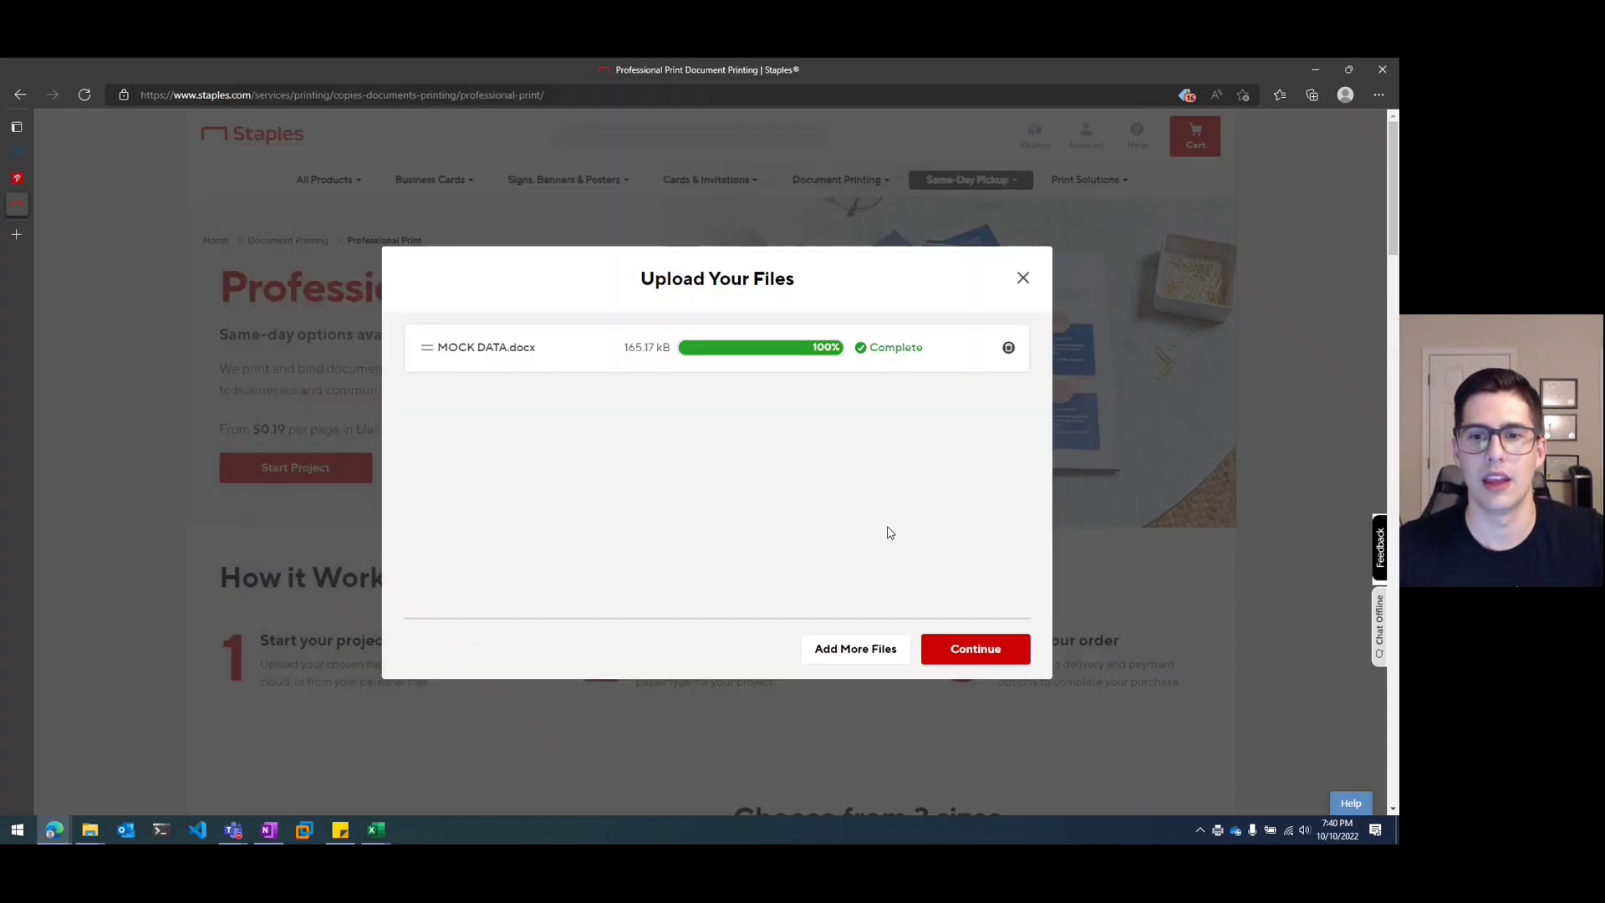
- Upload notes.pdf after MOCK DATA.docx so both print as one 30-page job
left_click(865, 664)
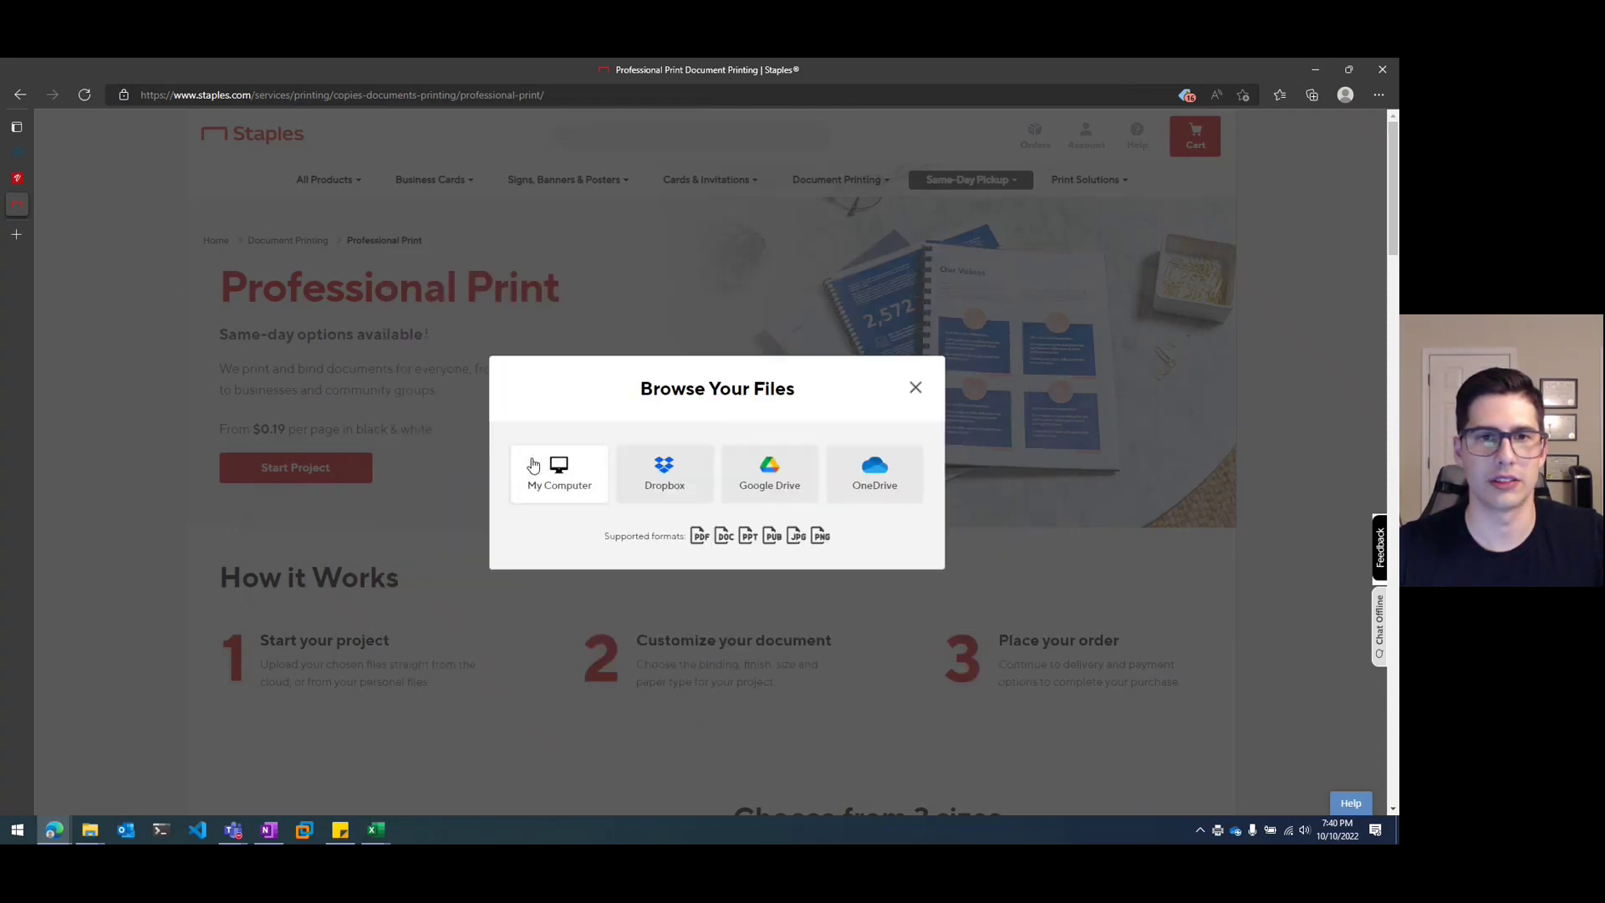
left_click(558, 480)
double_click(1116, 270)
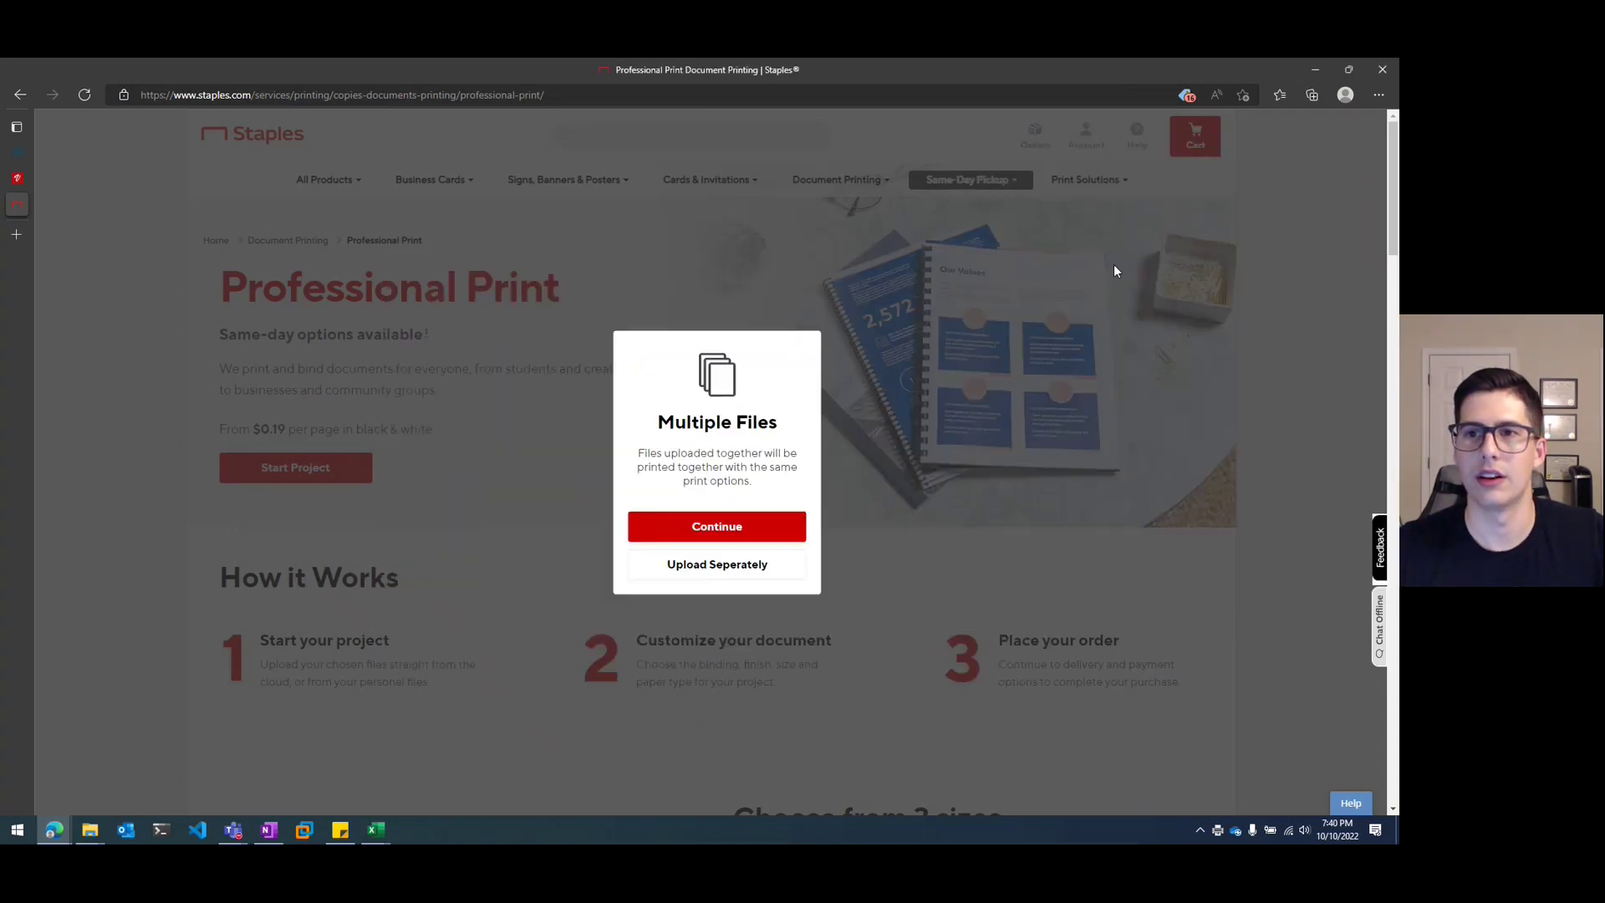
left_click(717, 526)
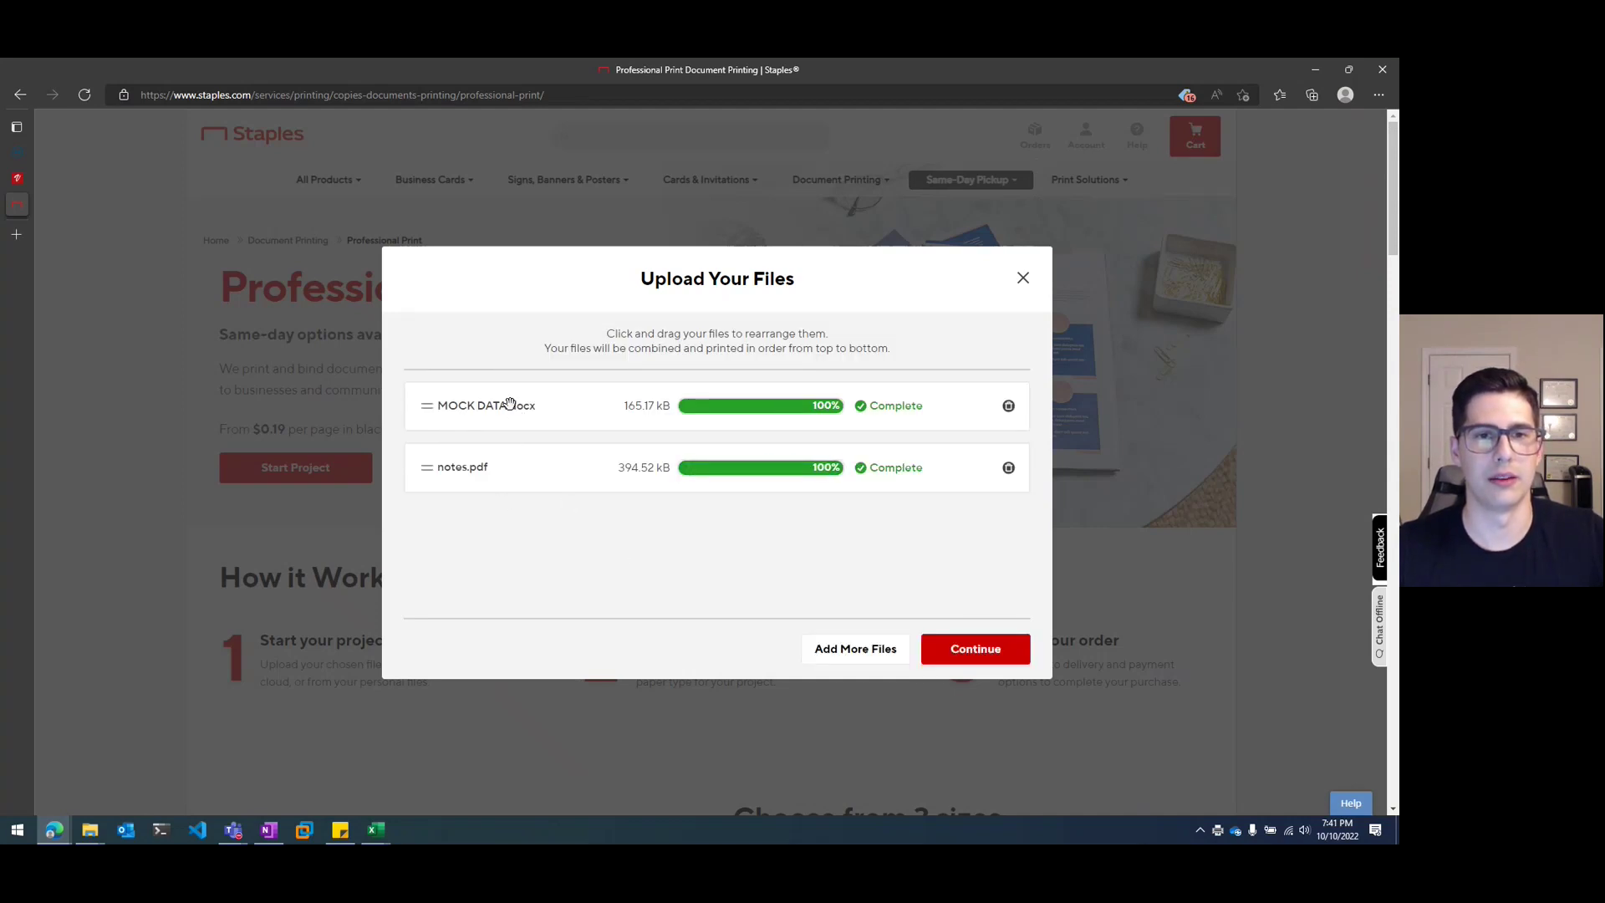
left_click(975, 646)
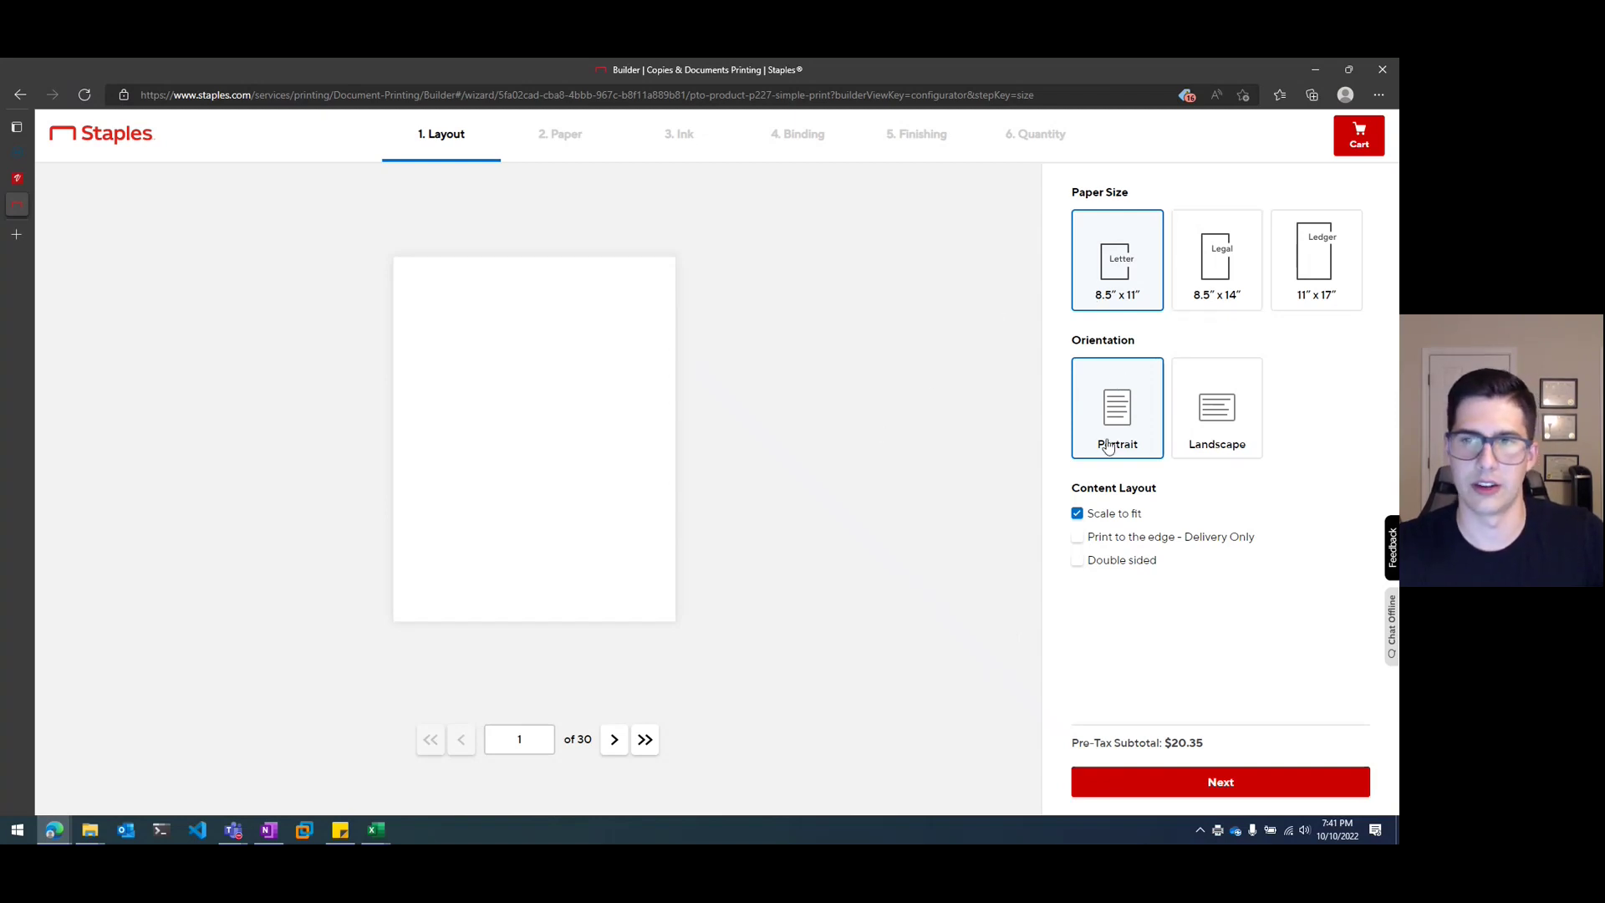
- Turn on double-sided printing ($19.75), check preview pages 1 to 30, and go to Paper
left_click(1135, 572)
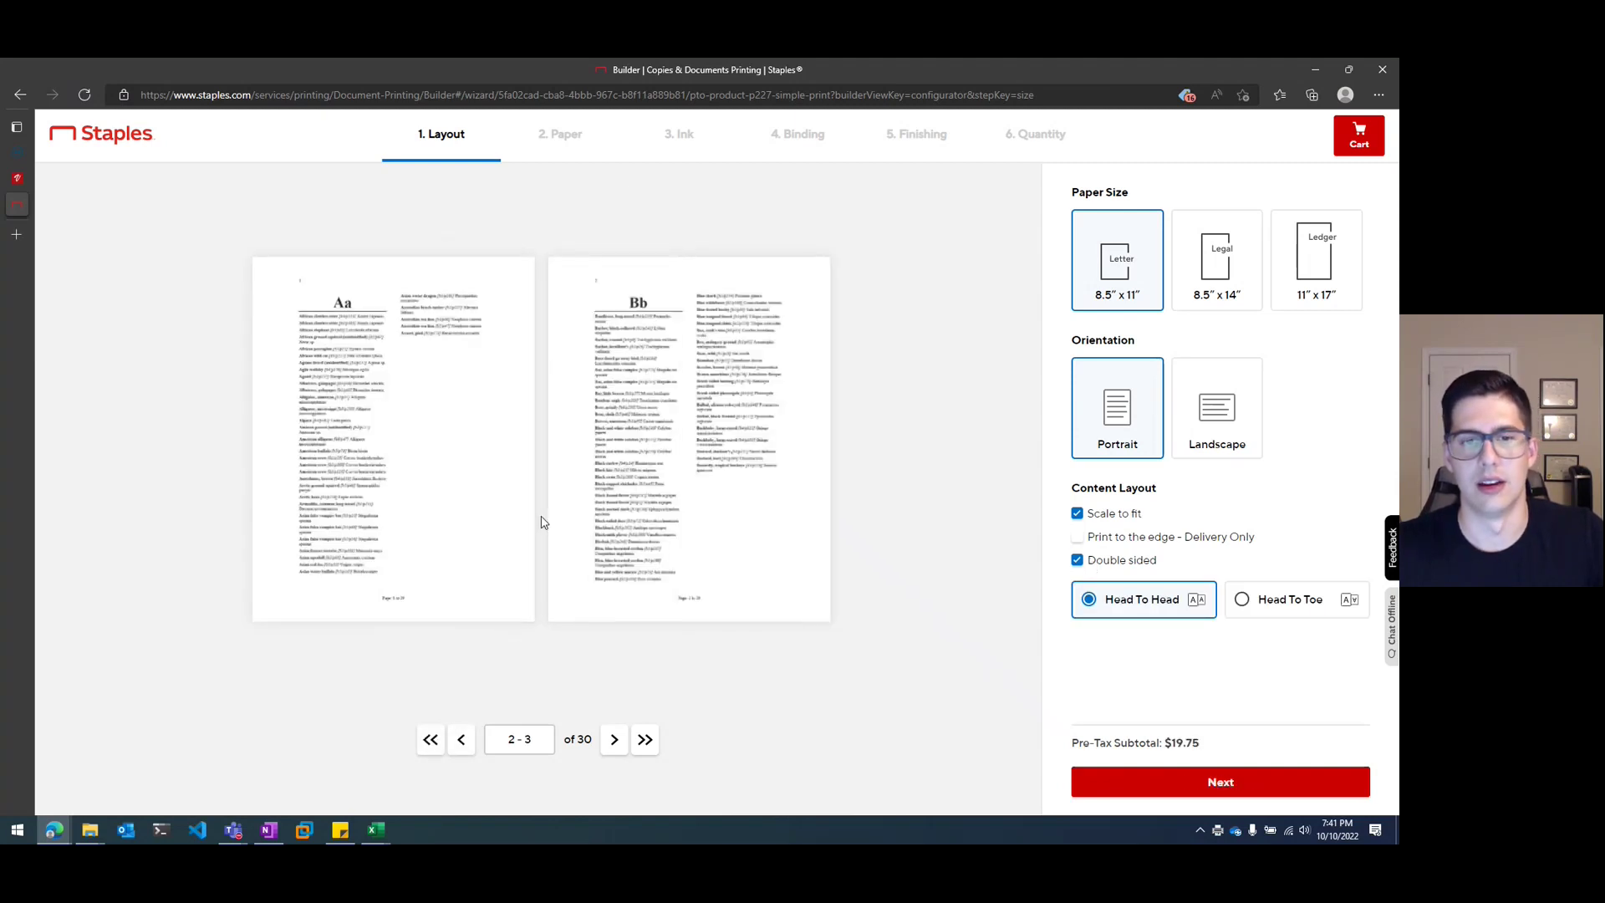
left_click(430, 740)
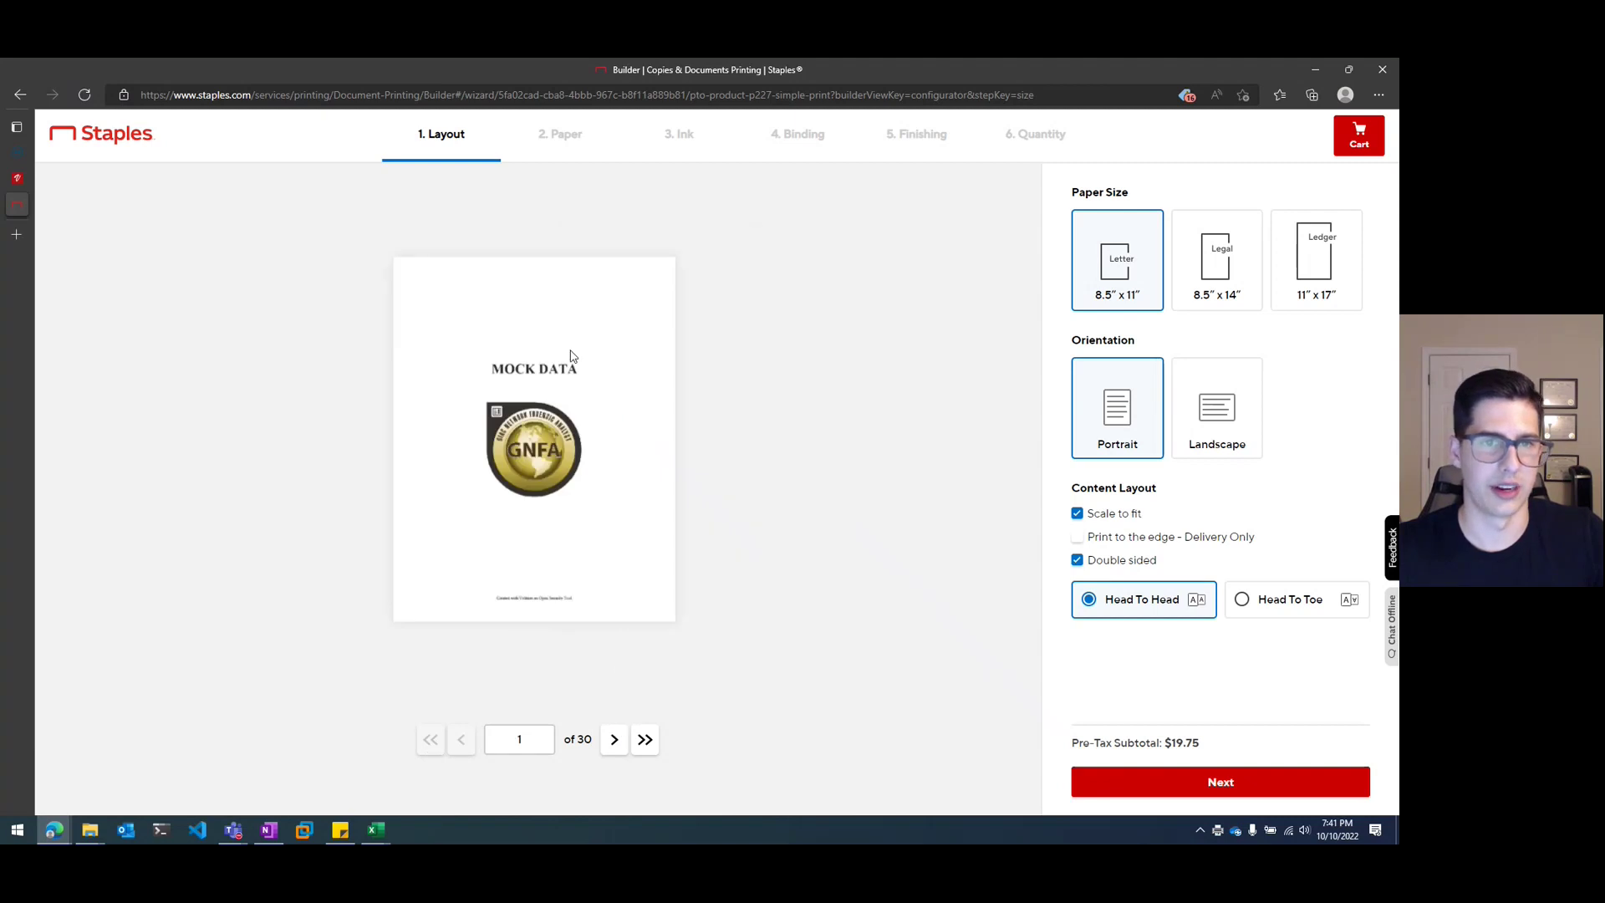
left_click(613, 749)
left_click(644, 740)
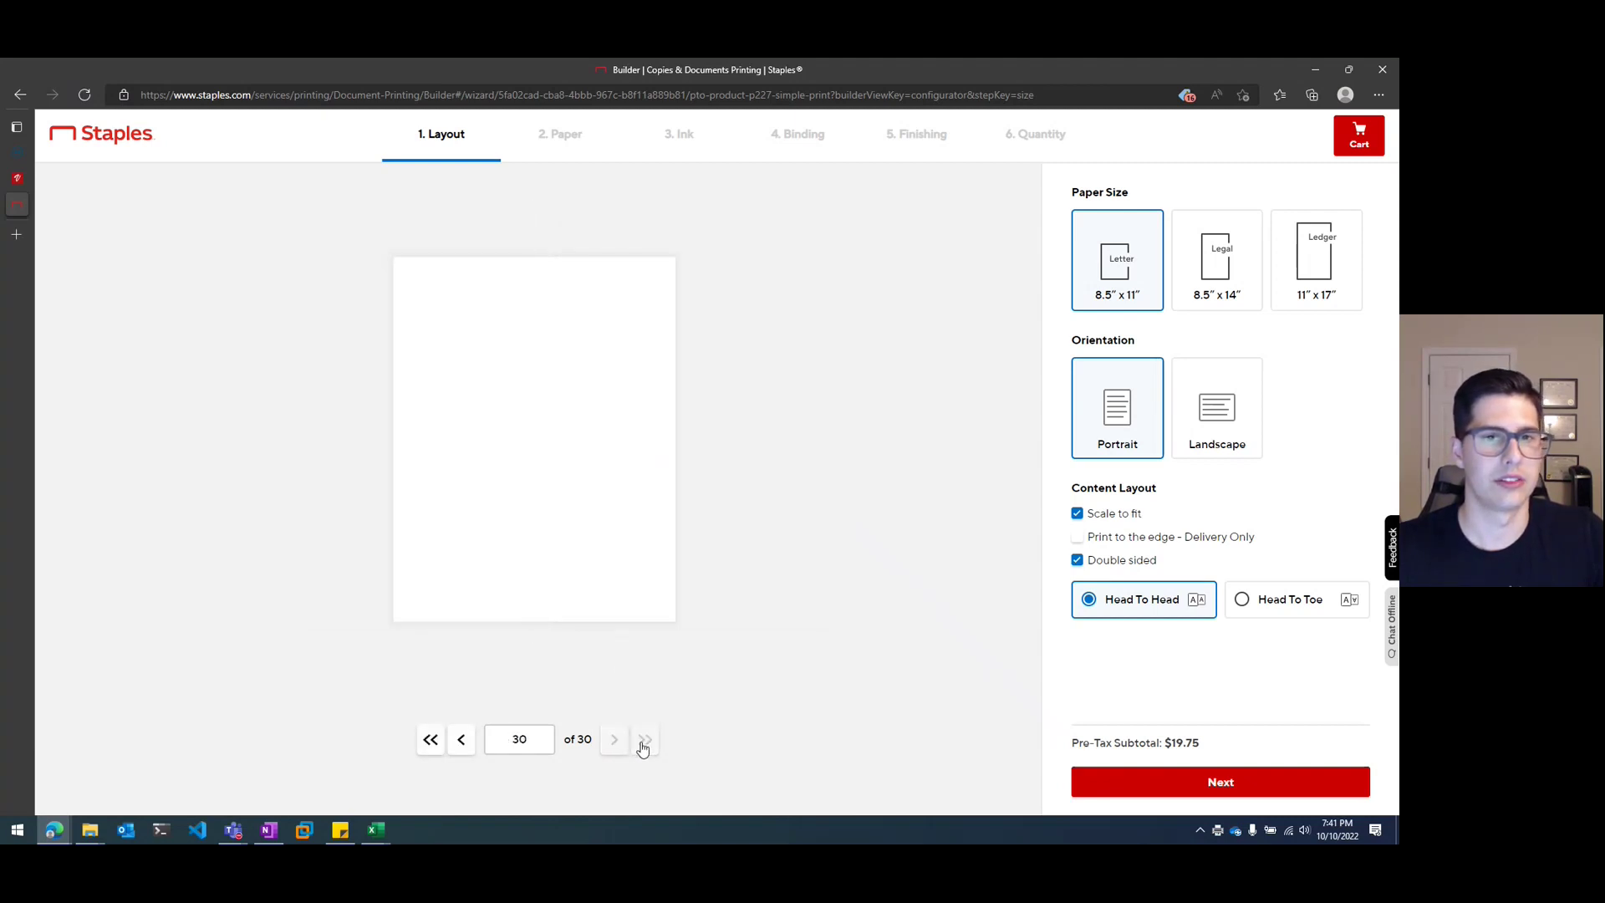
left_click(461, 741)
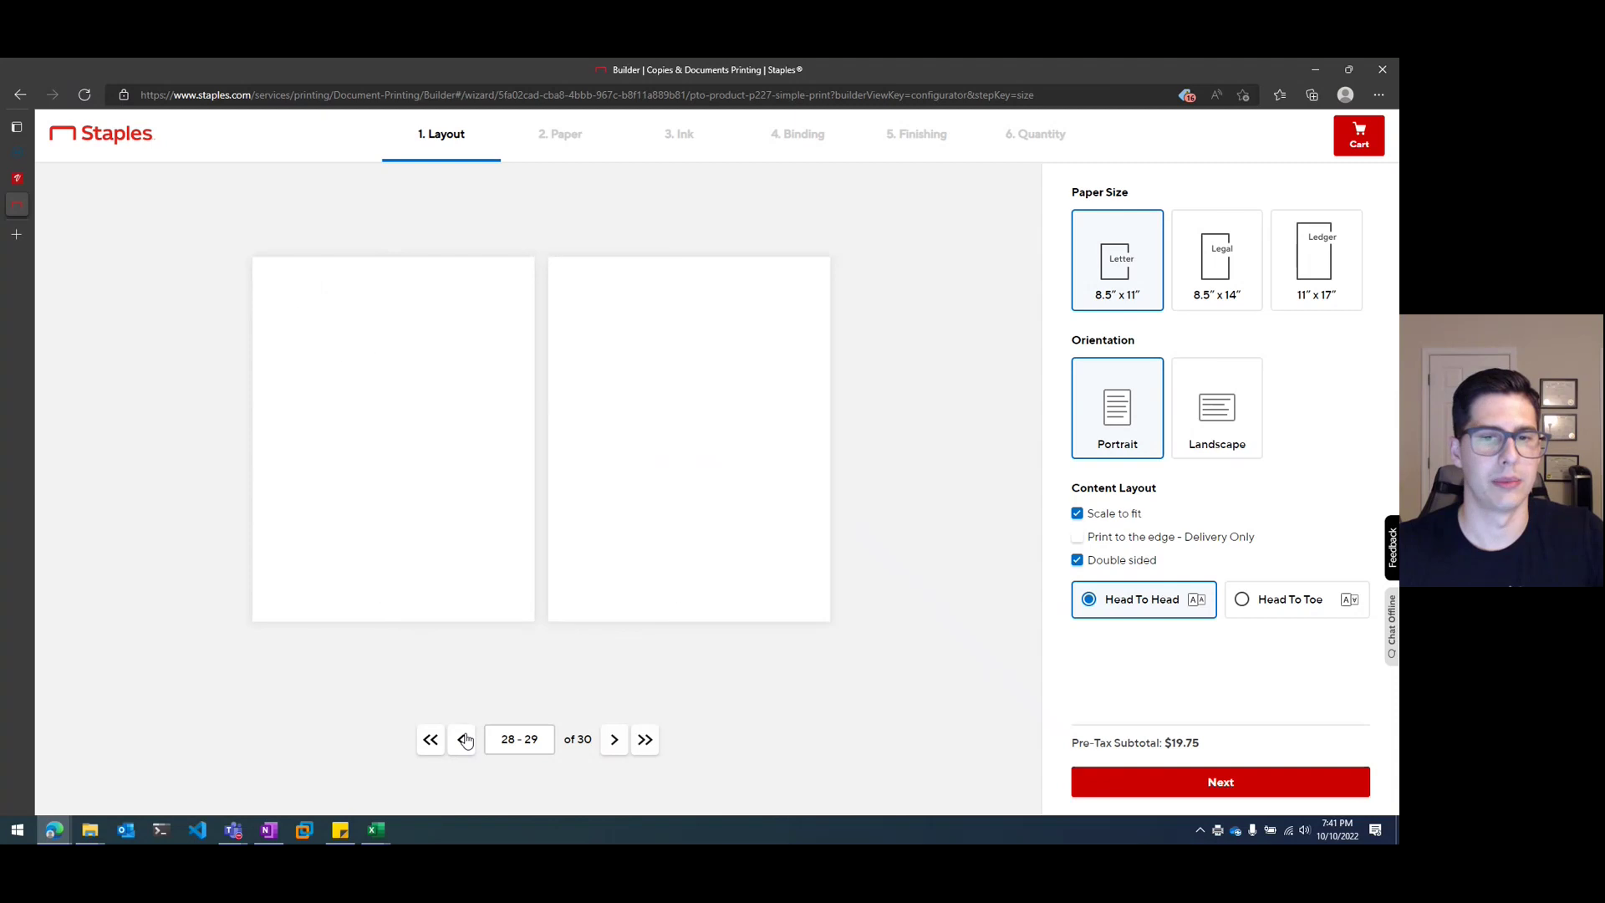
left_click(615, 742)
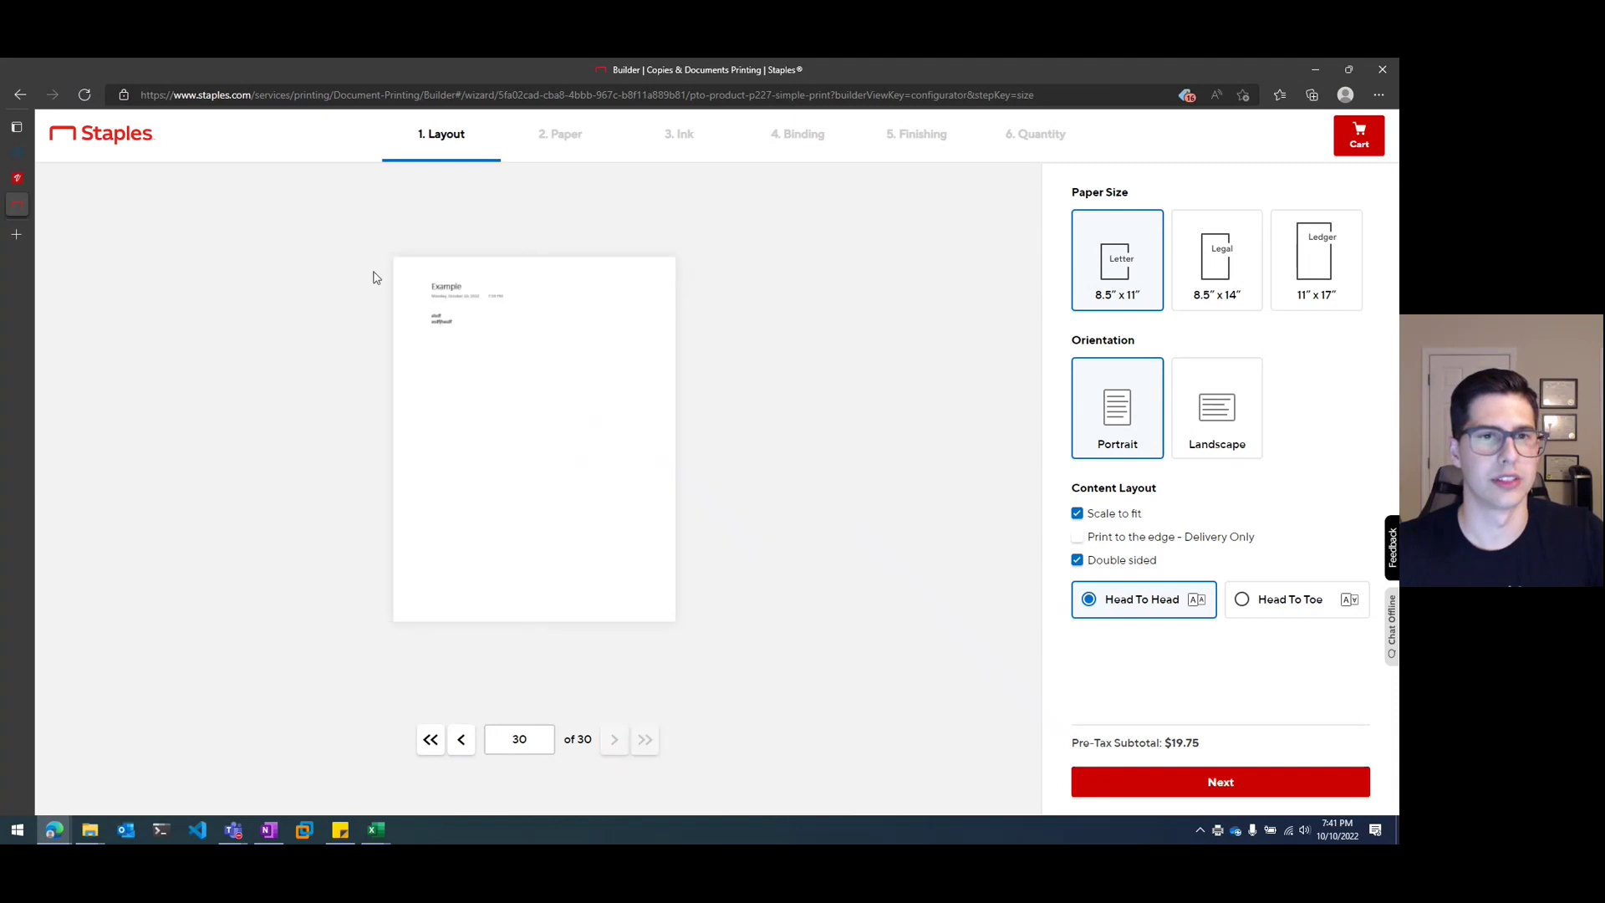
left_click(430, 740)
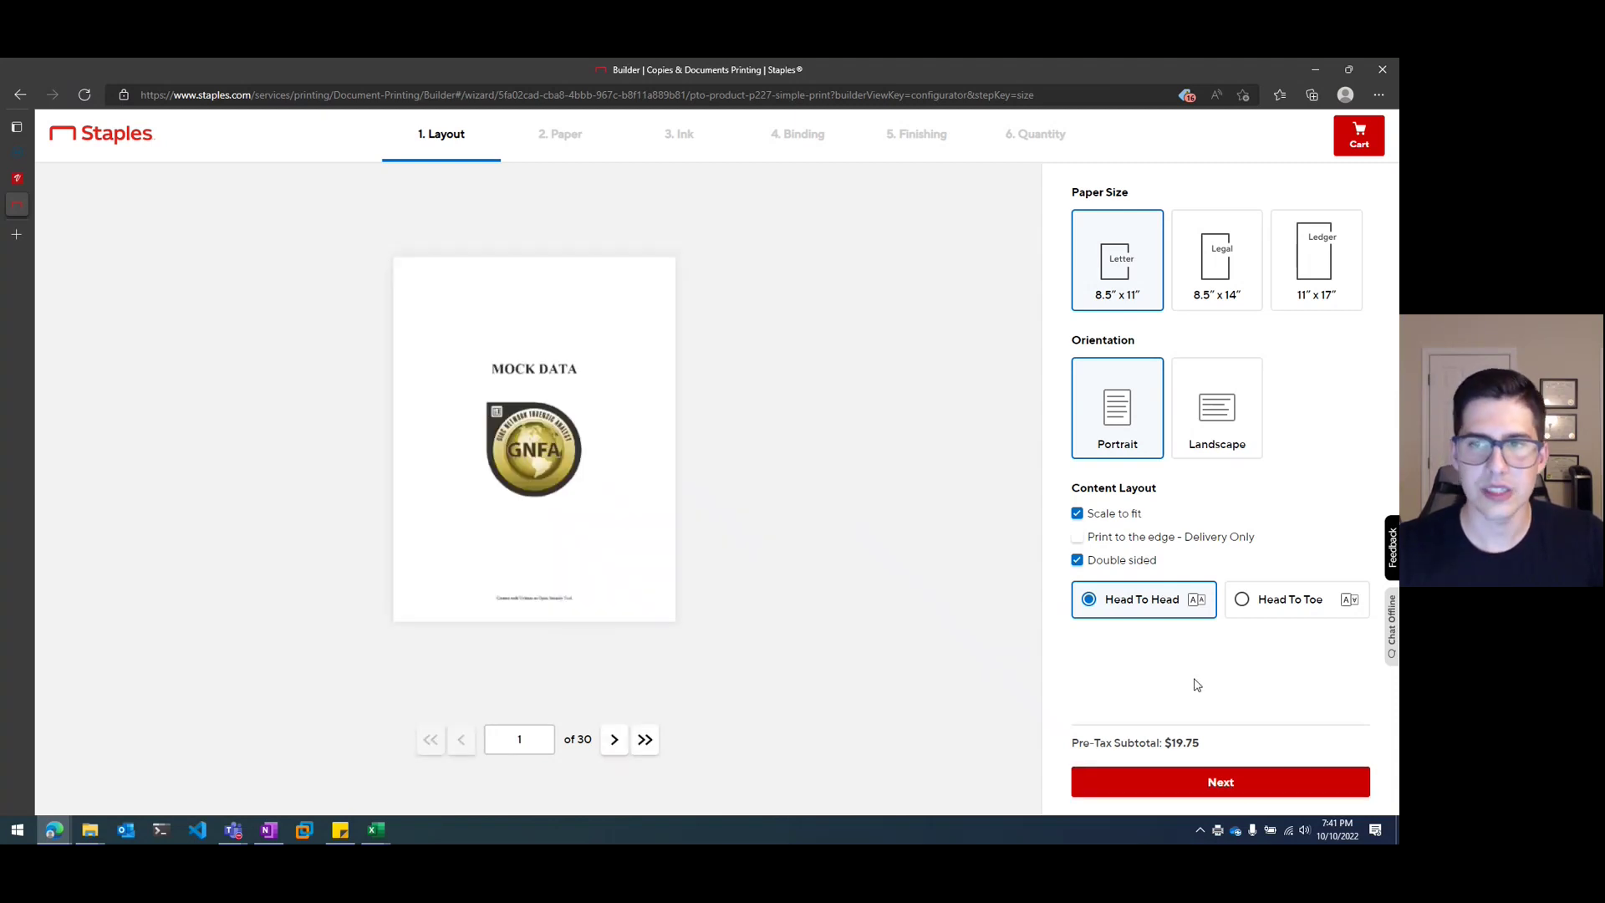
left_click(1129, 779)
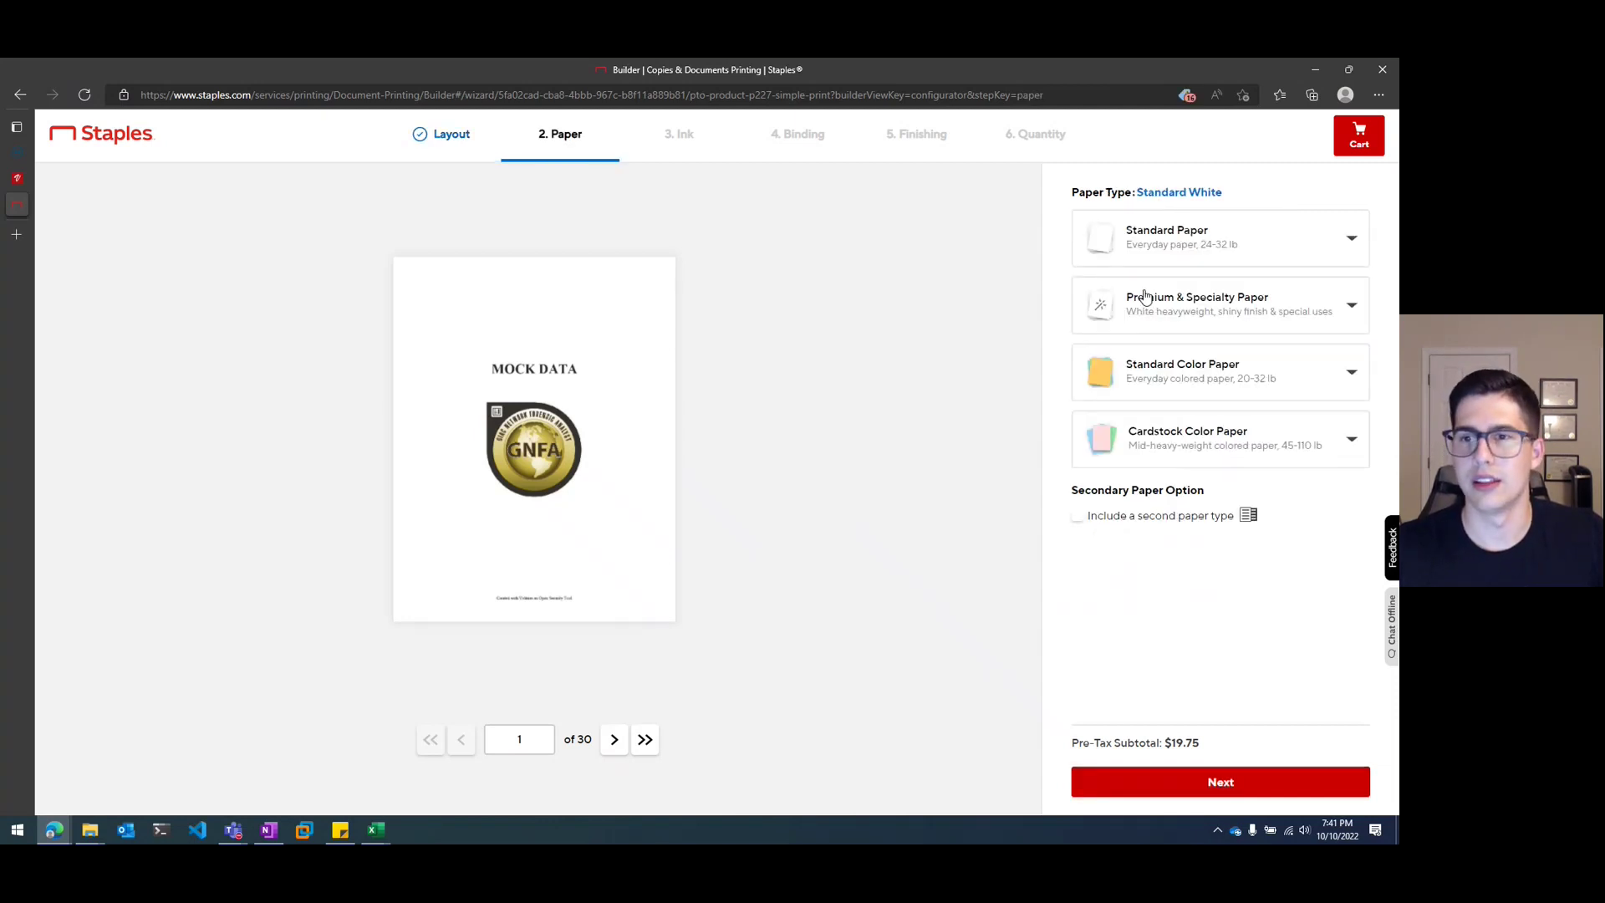
- Choose black ink for the print after comparing its price with colour
left_click(1178, 783)
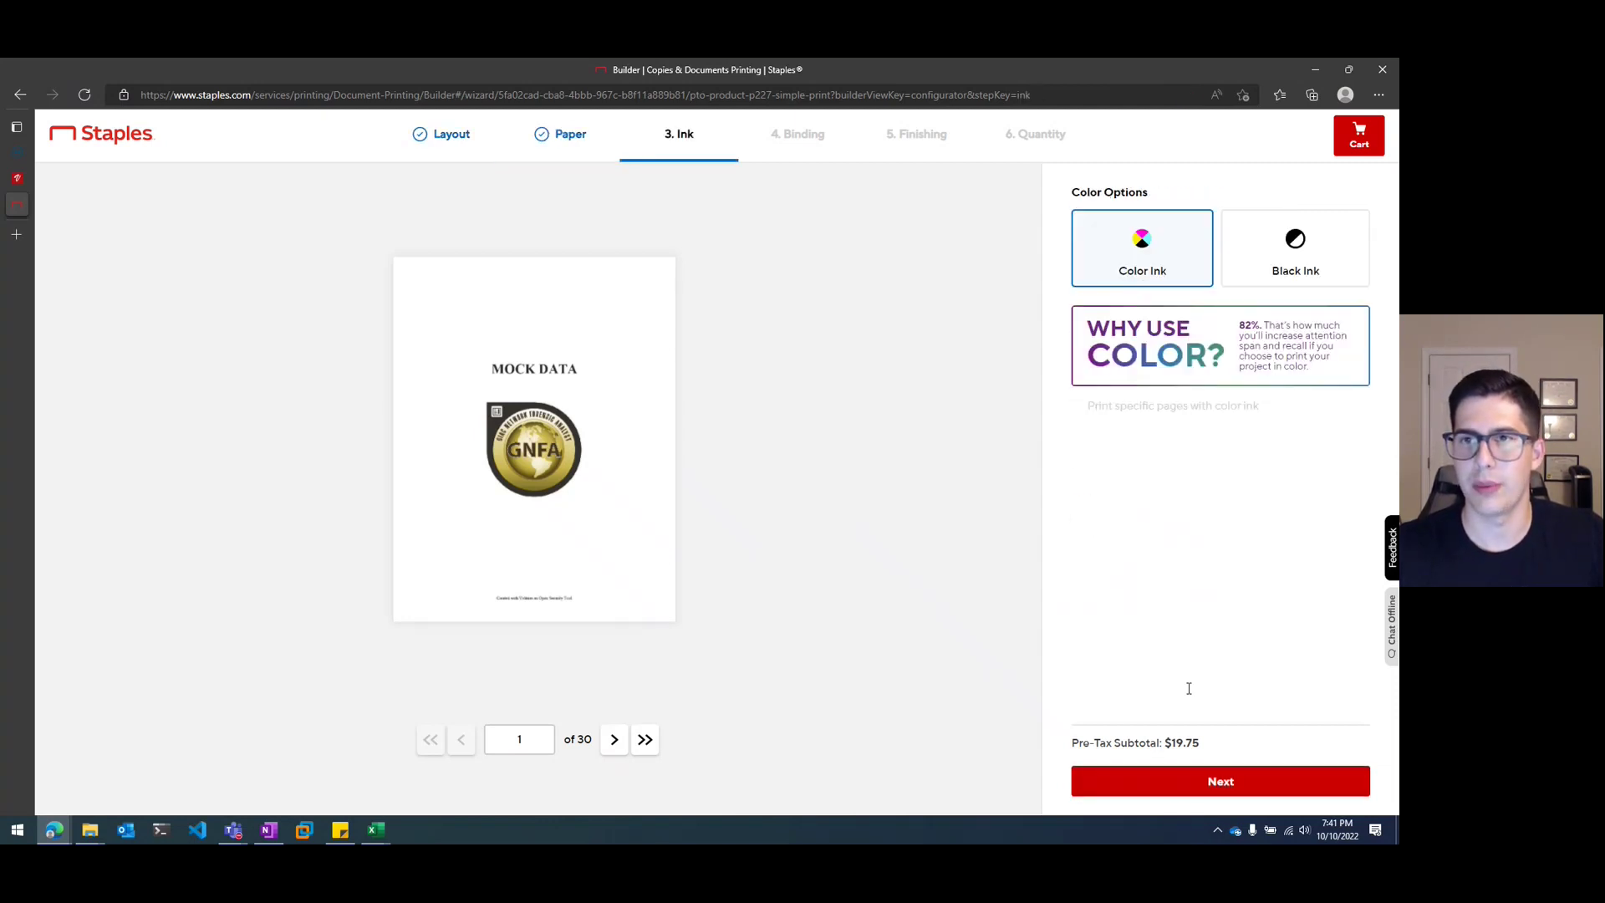
left_click(1264, 283)
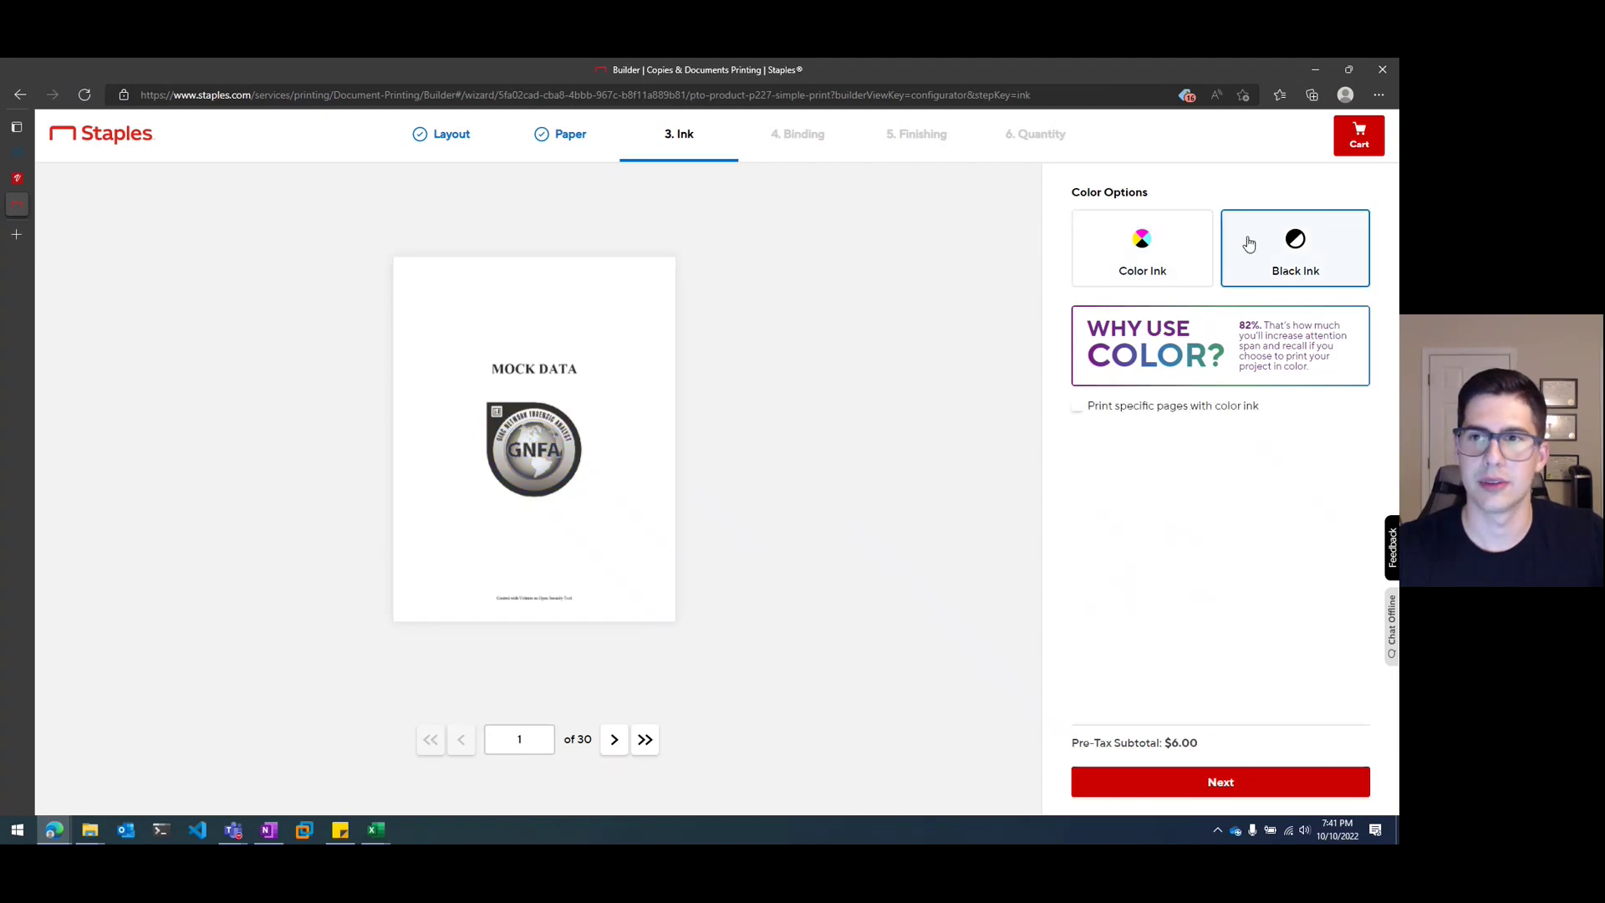
left_click(1093, 278)
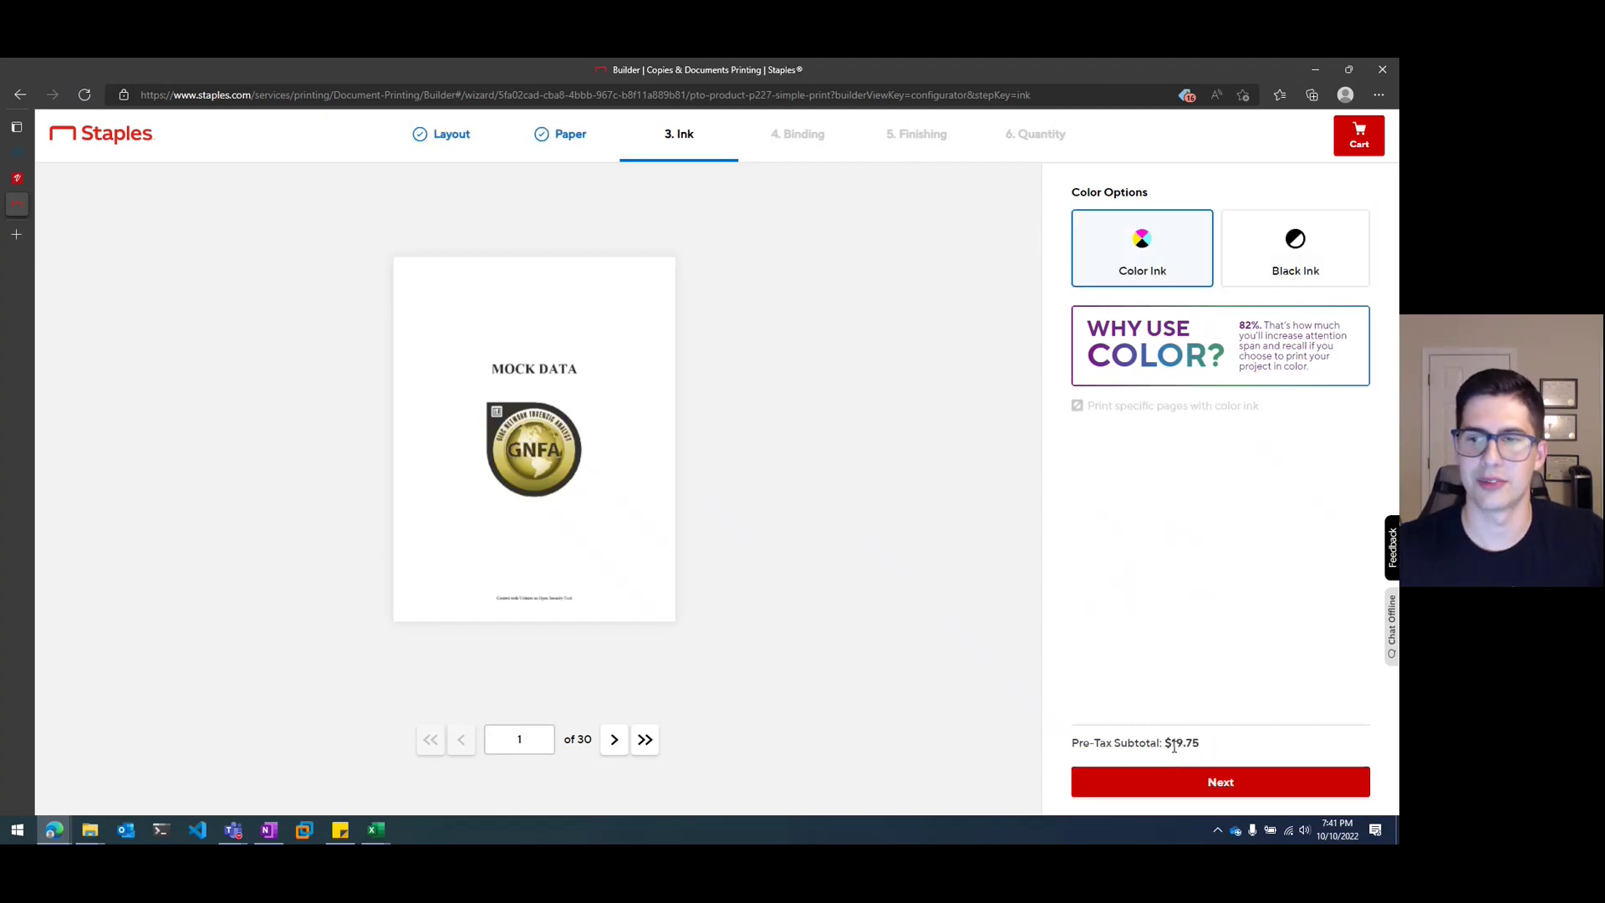
left_click(1277, 236)
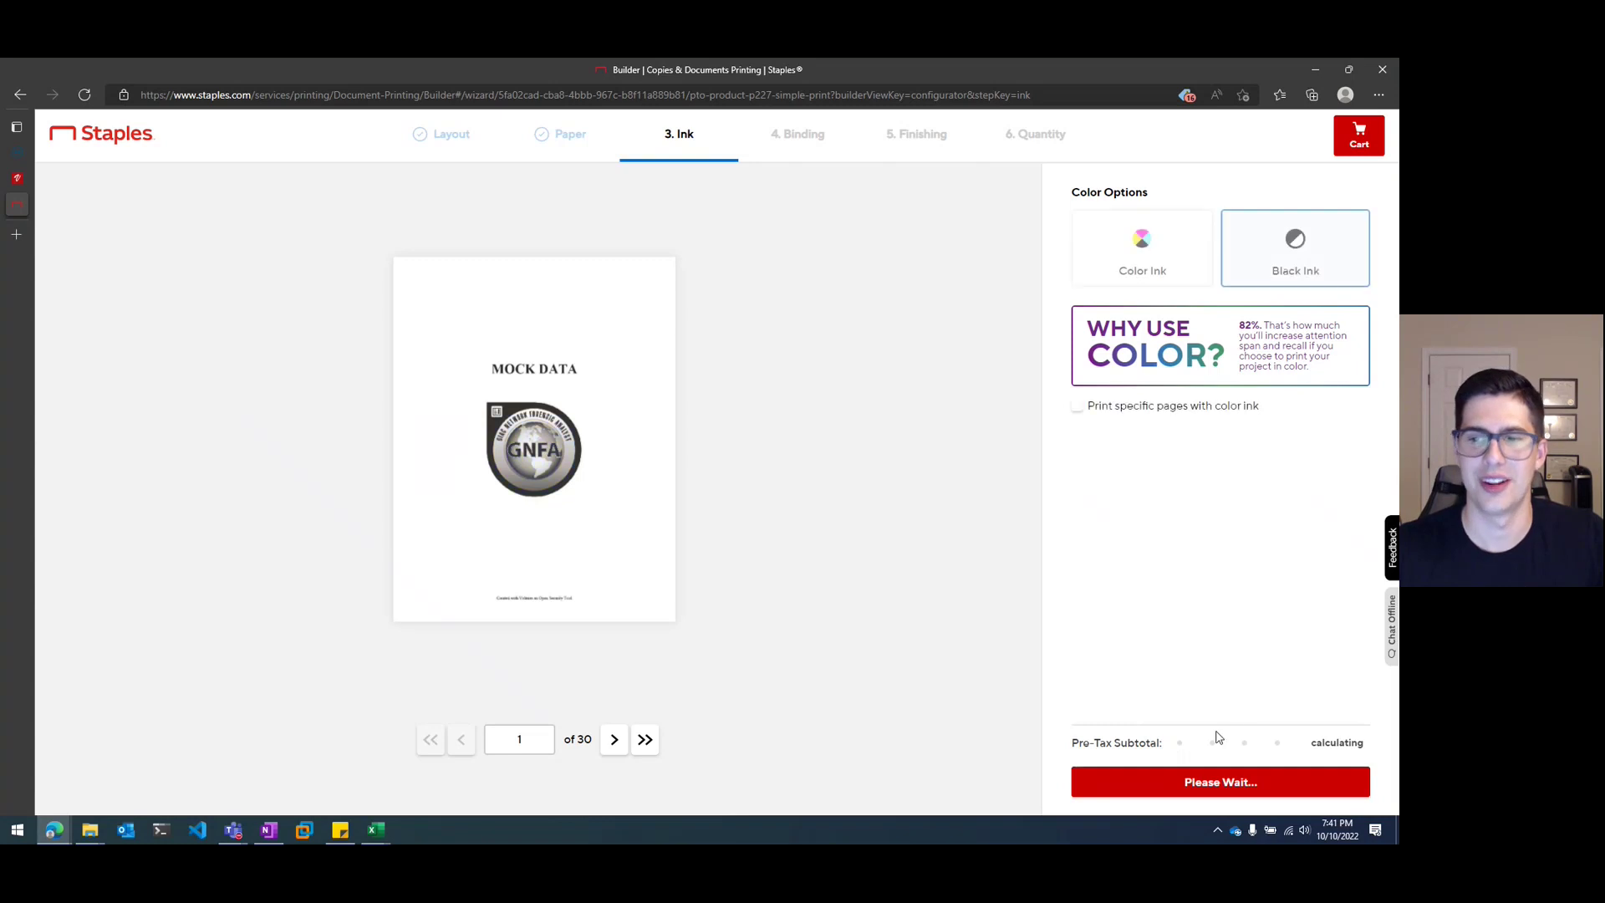
- Select black coil binding, bringing the subtotal to $11.19
left_click(1199, 784)
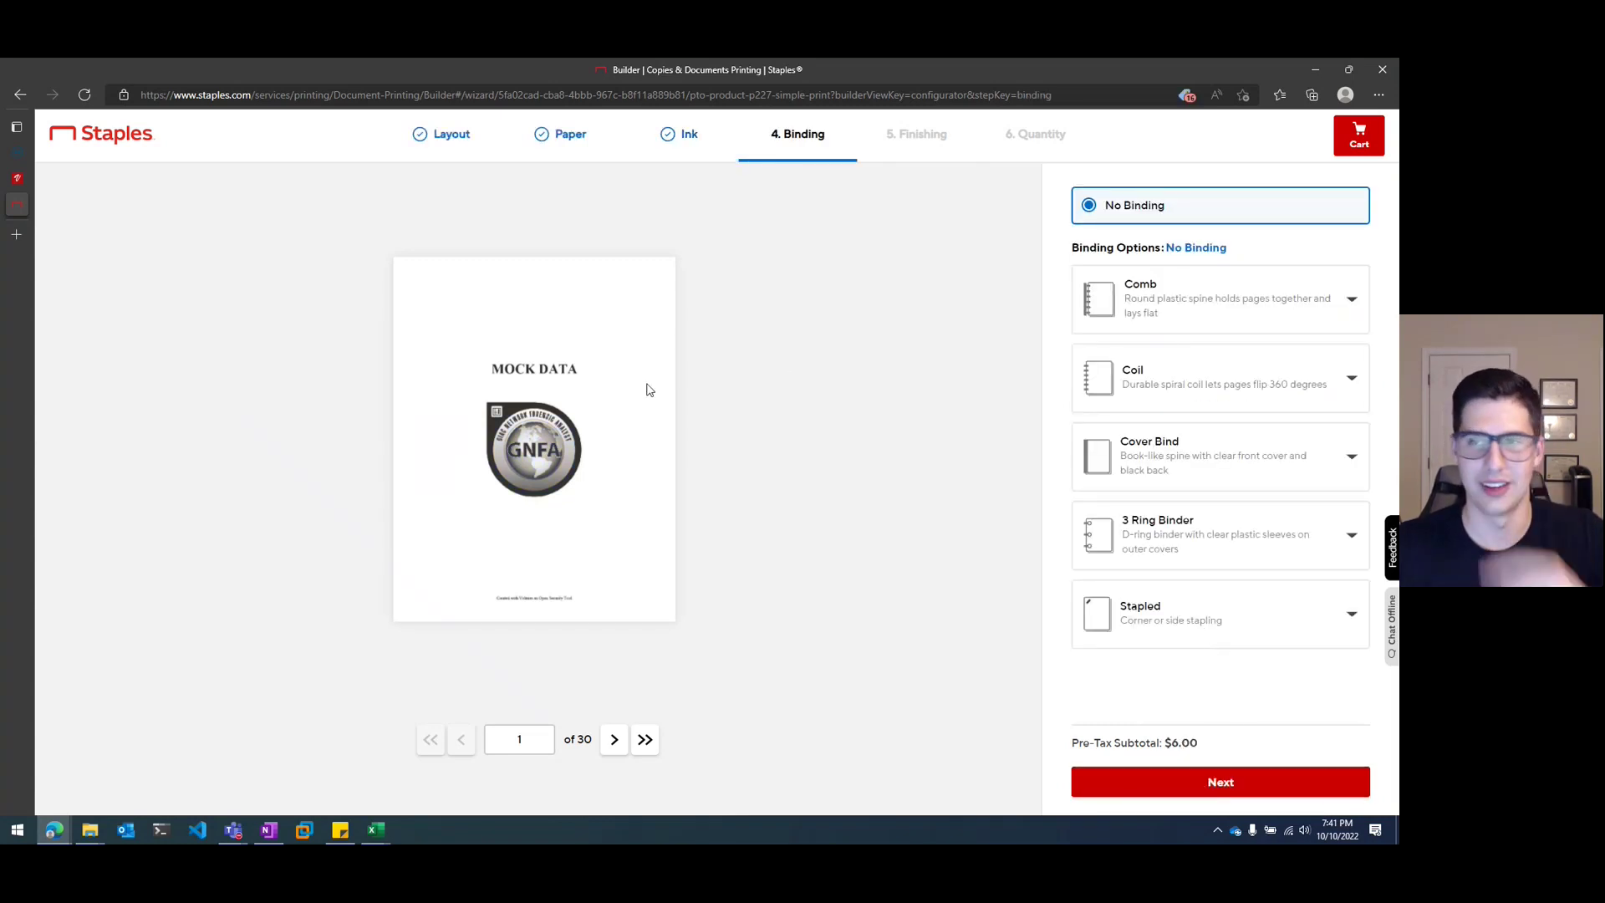
left_click(1132, 371)
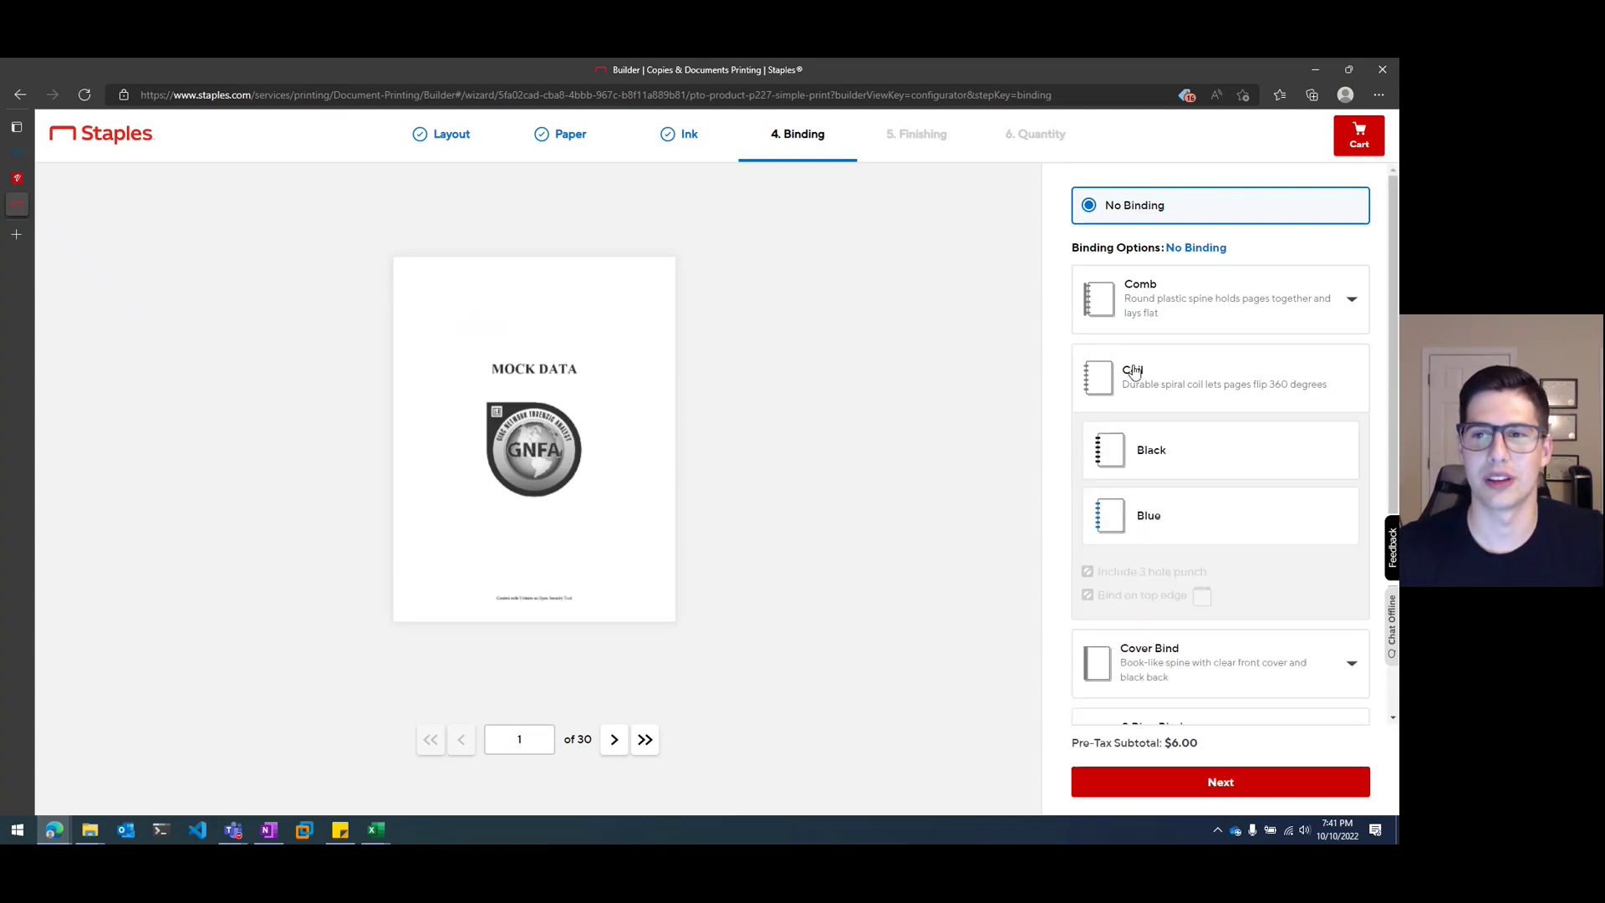
left_click(1140, 460)
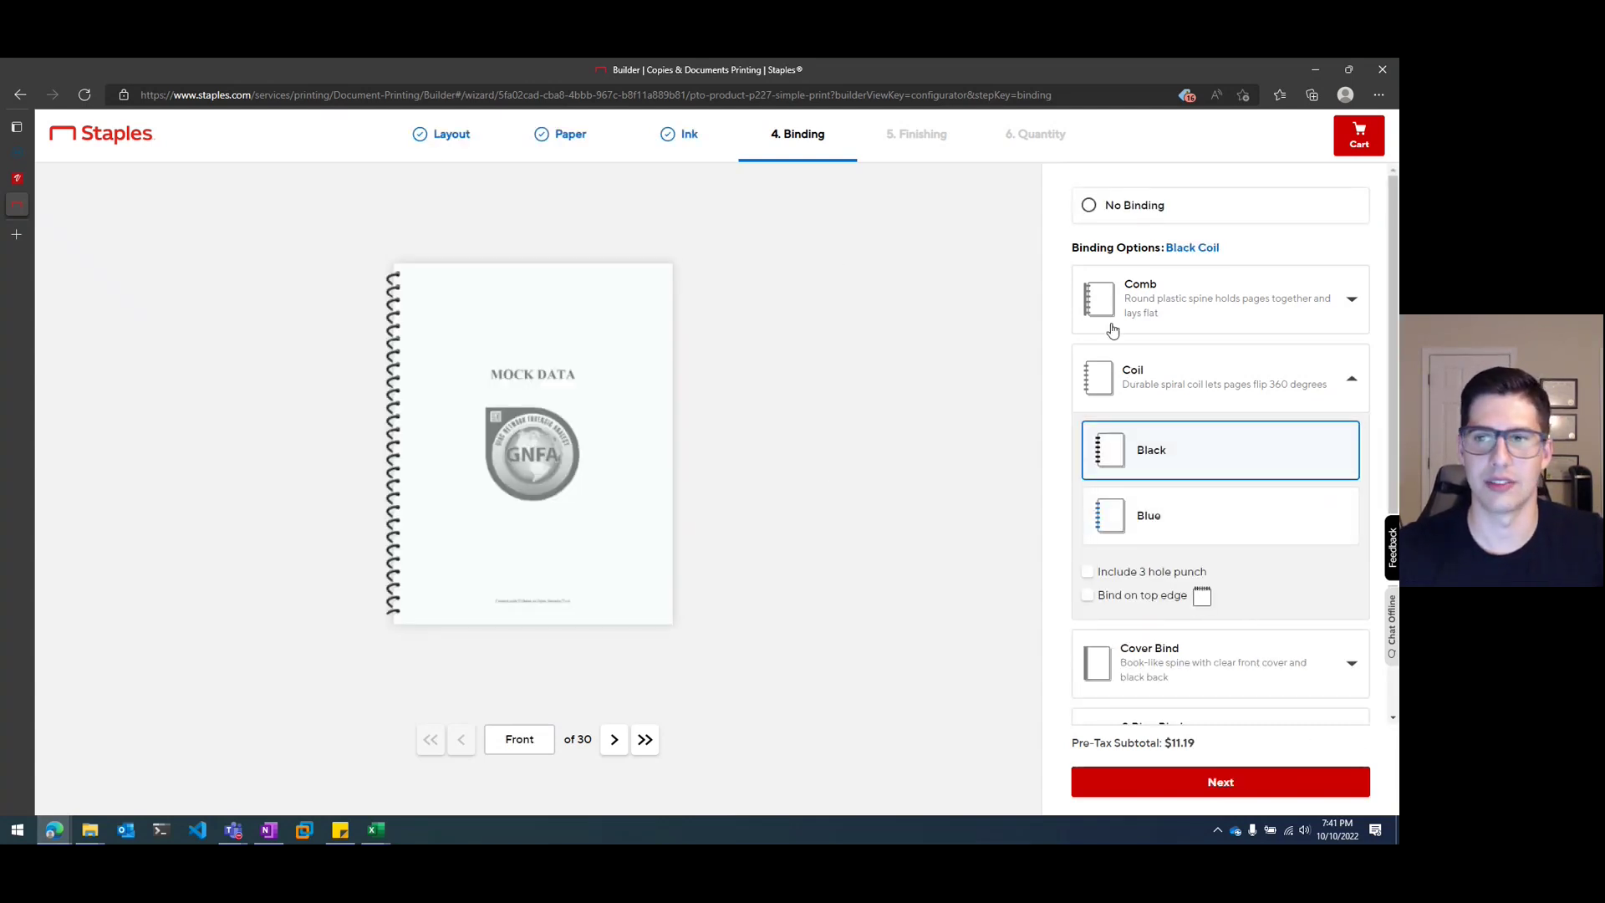
left_click(1349, 391)
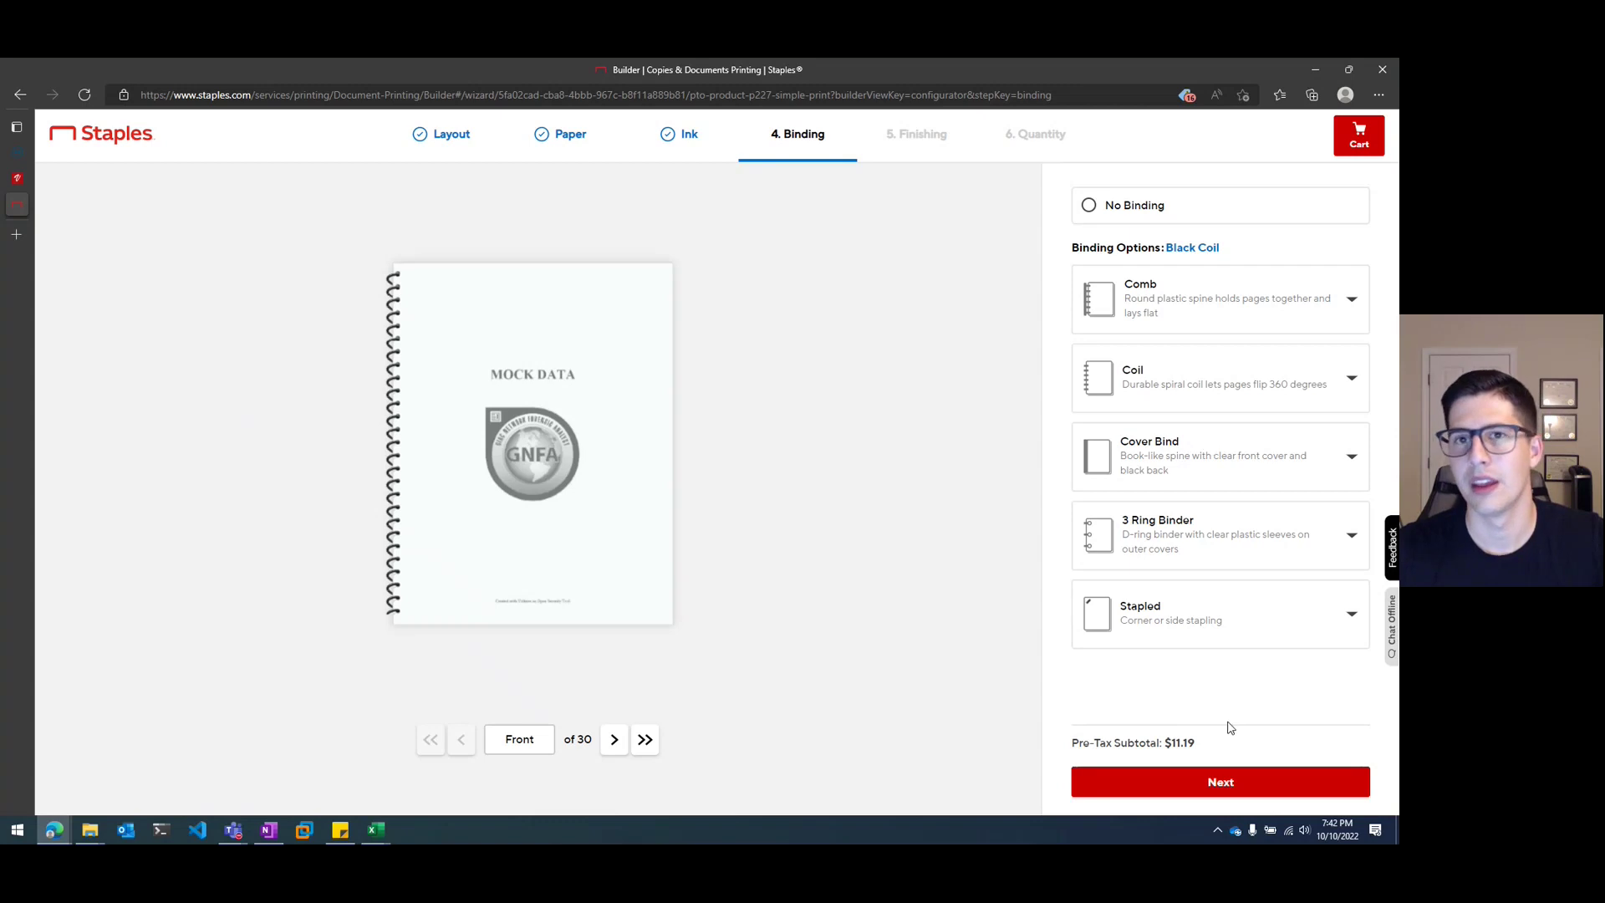
left_click(1215, 791)
- Keep the clear front cover and set the back cover to Black Coverstock
left_click(1195, 253)
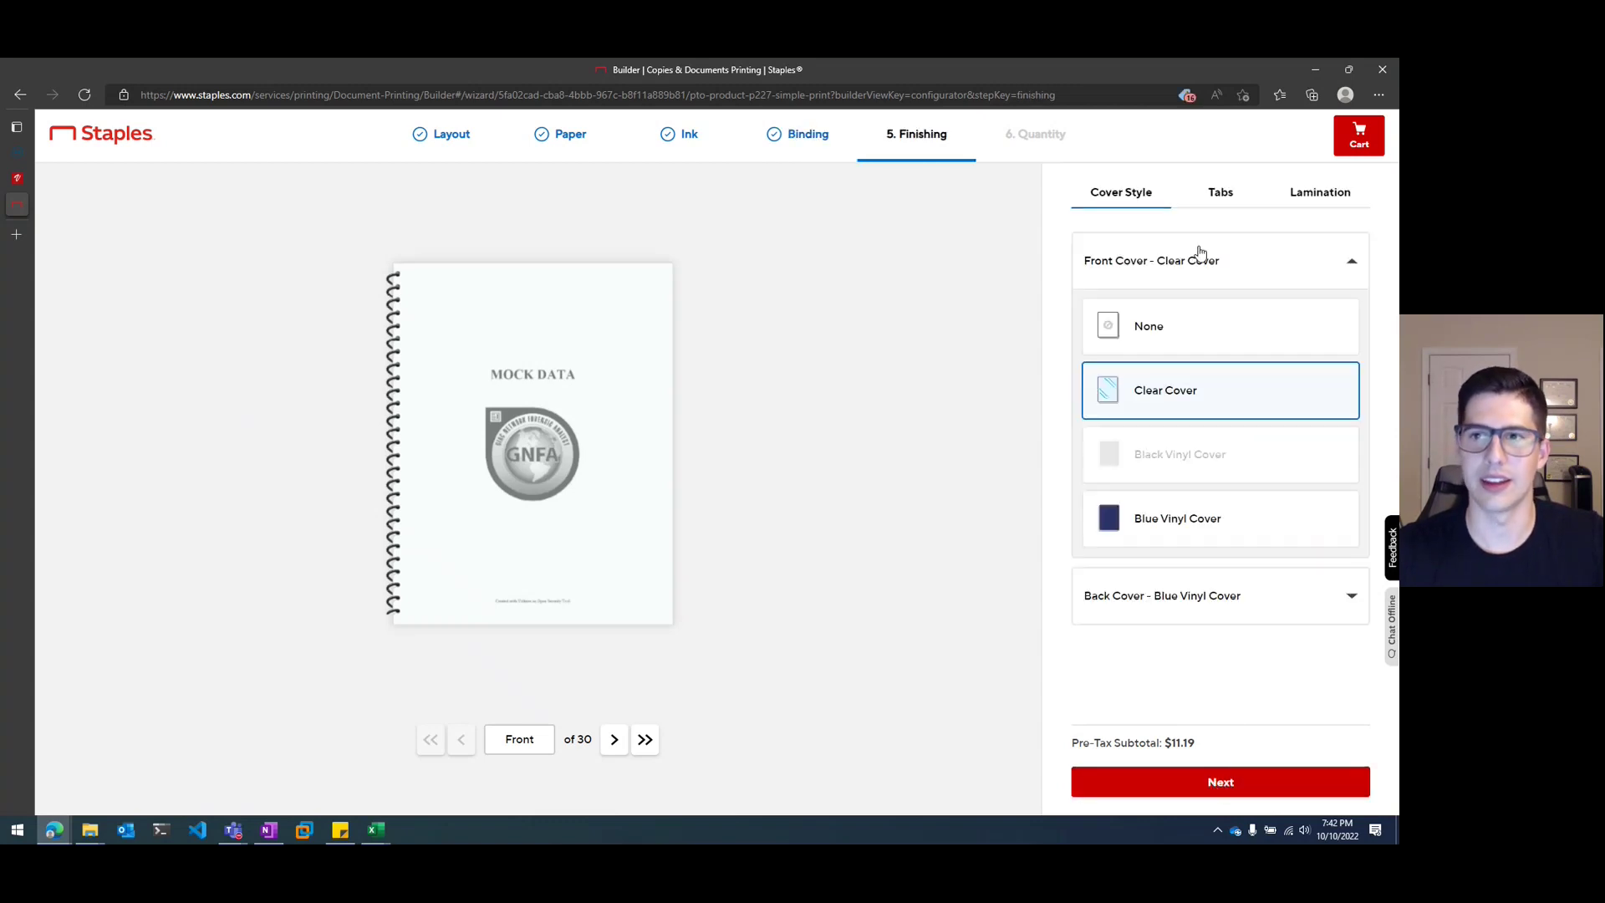
left_click(1229, 262)
left_click(1190, 341)
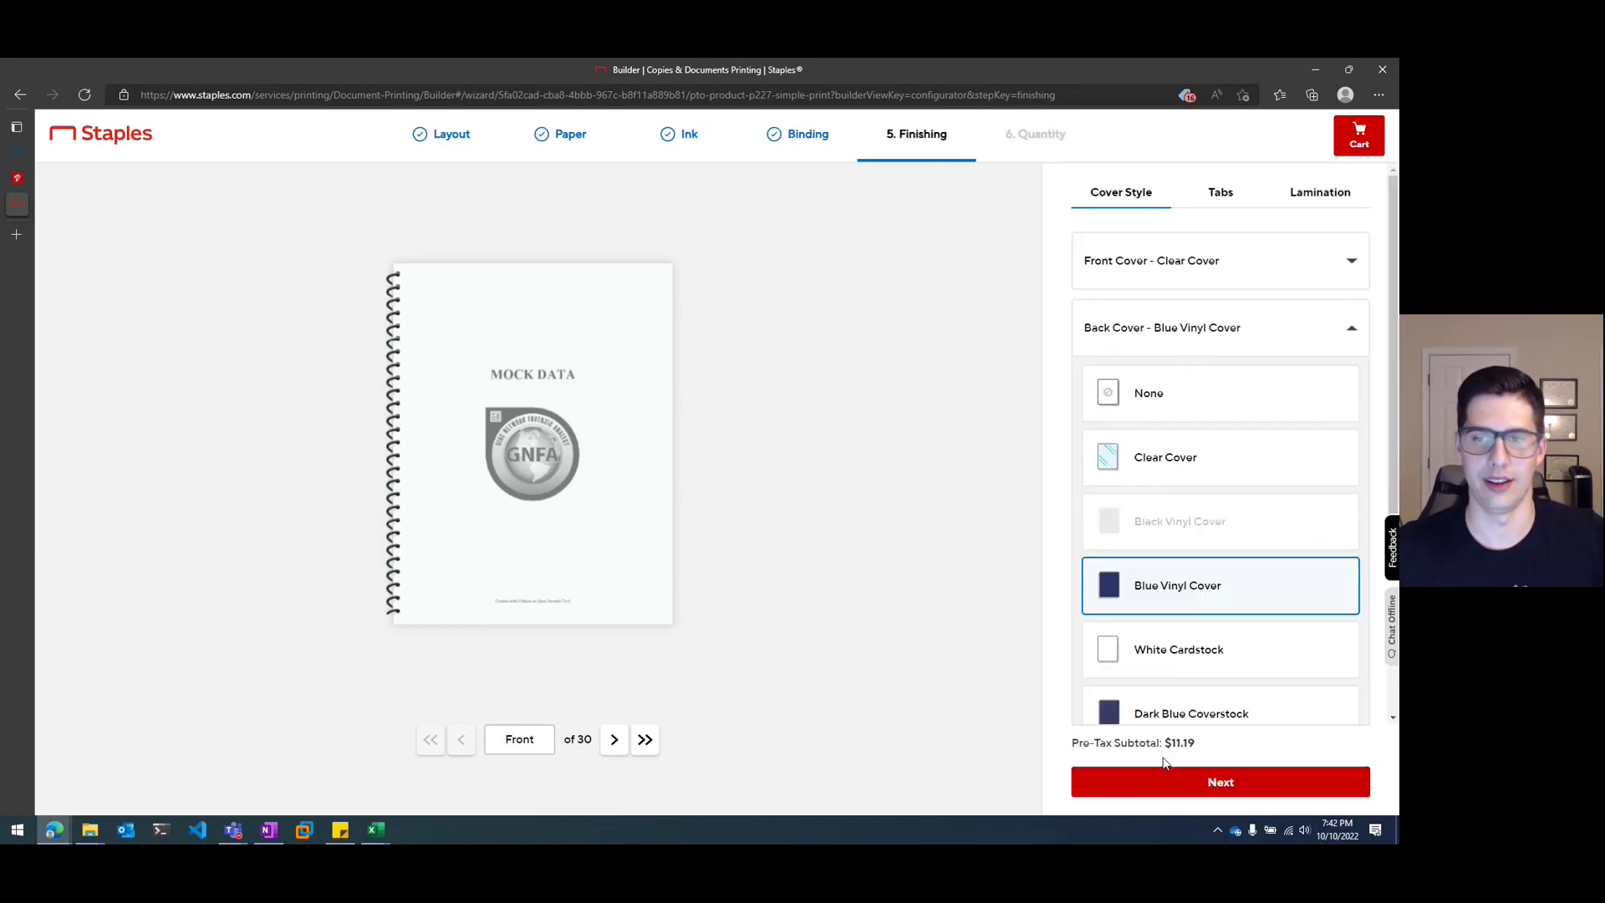
scroll(1179, 690, "down", 3)
left_click(1188, 681)
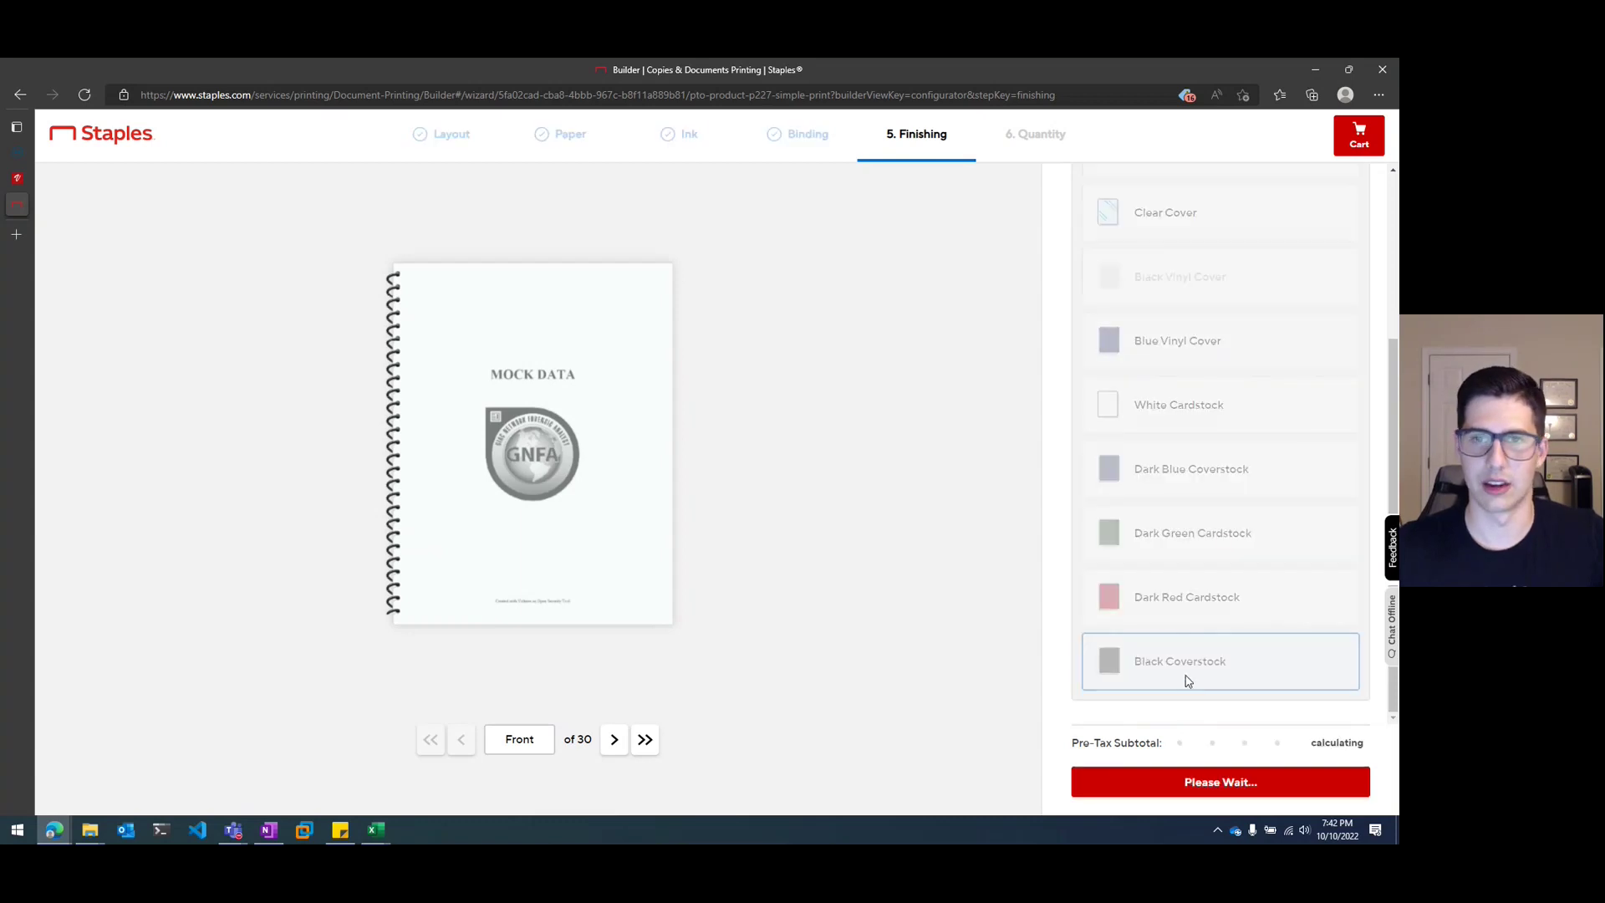
- Page through the preview from front cover to black back cover to check the covers
left_click(441, 737)
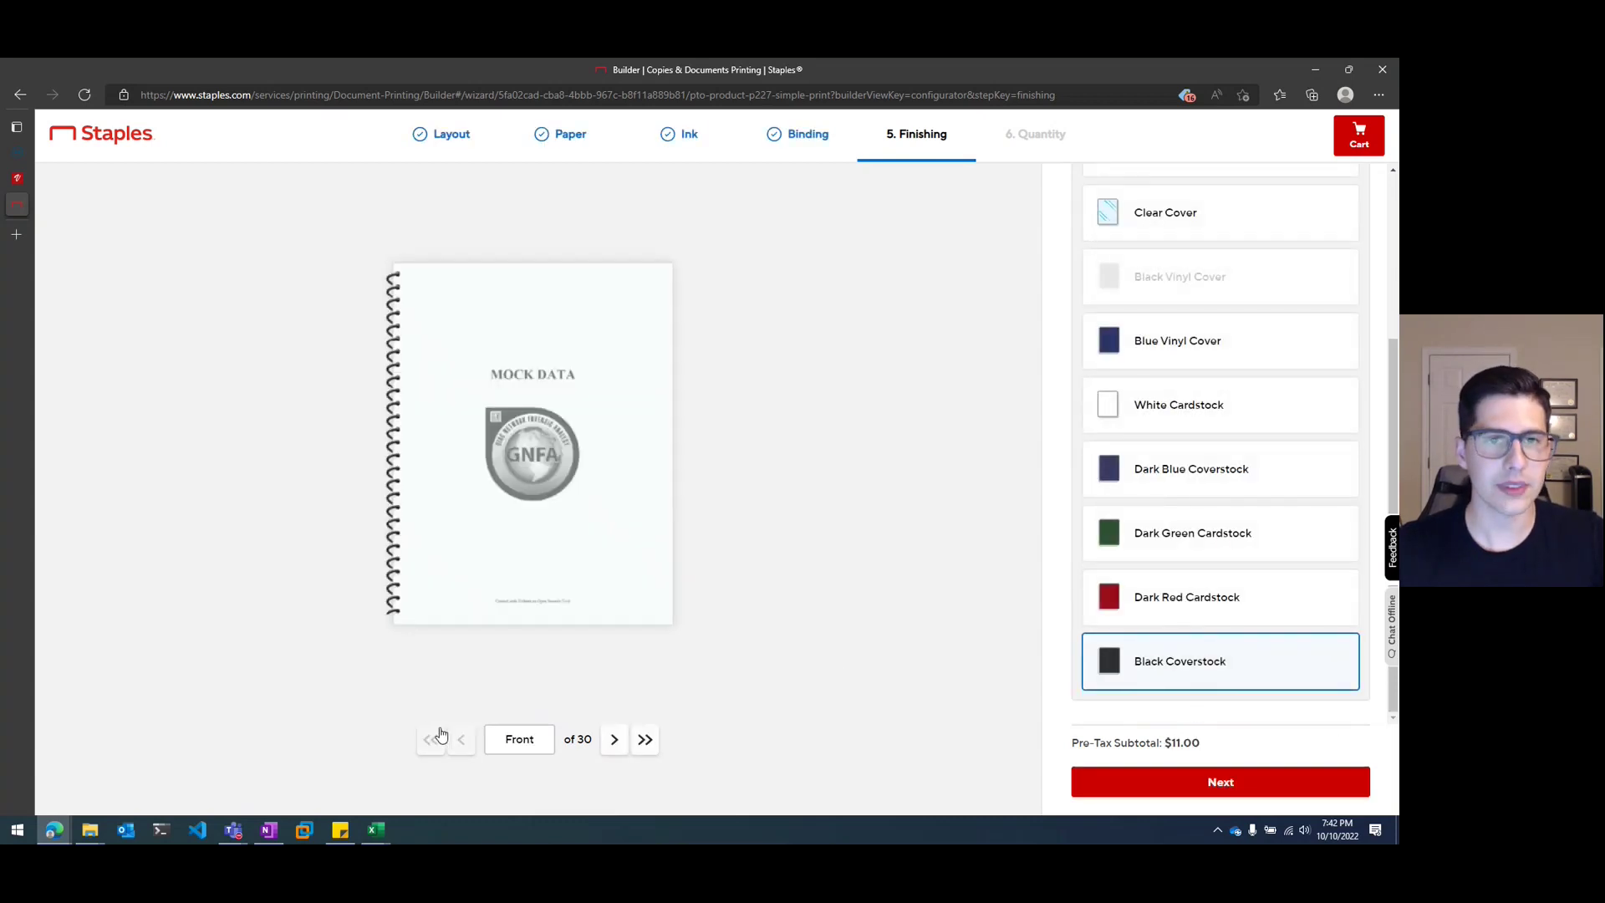
left_click(615, 739)
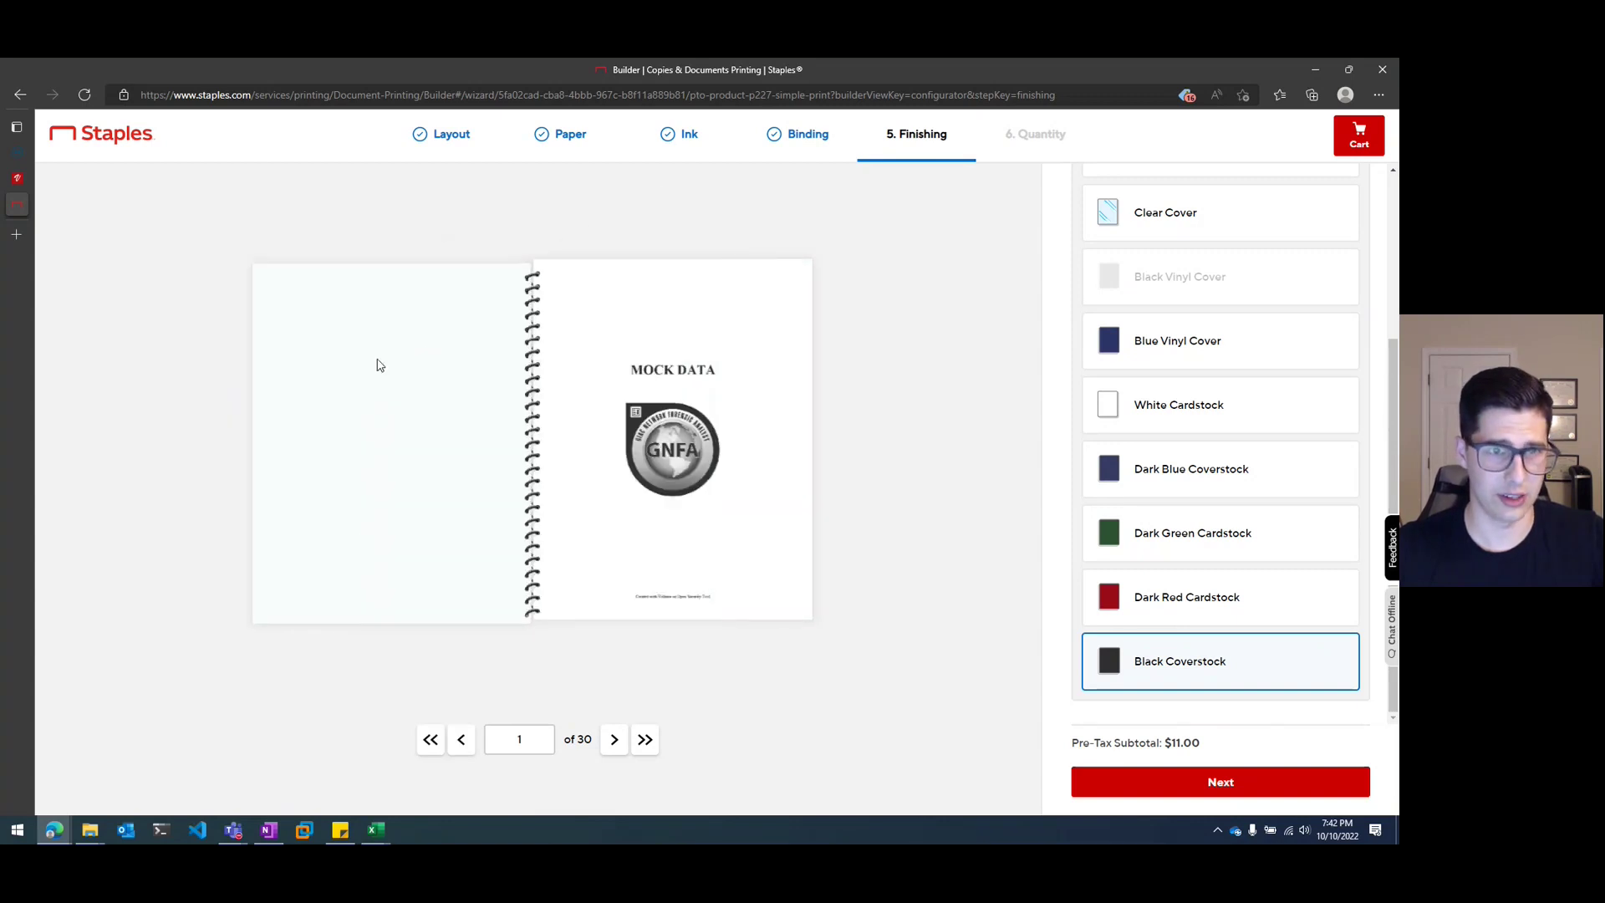
left_click(621, 751)
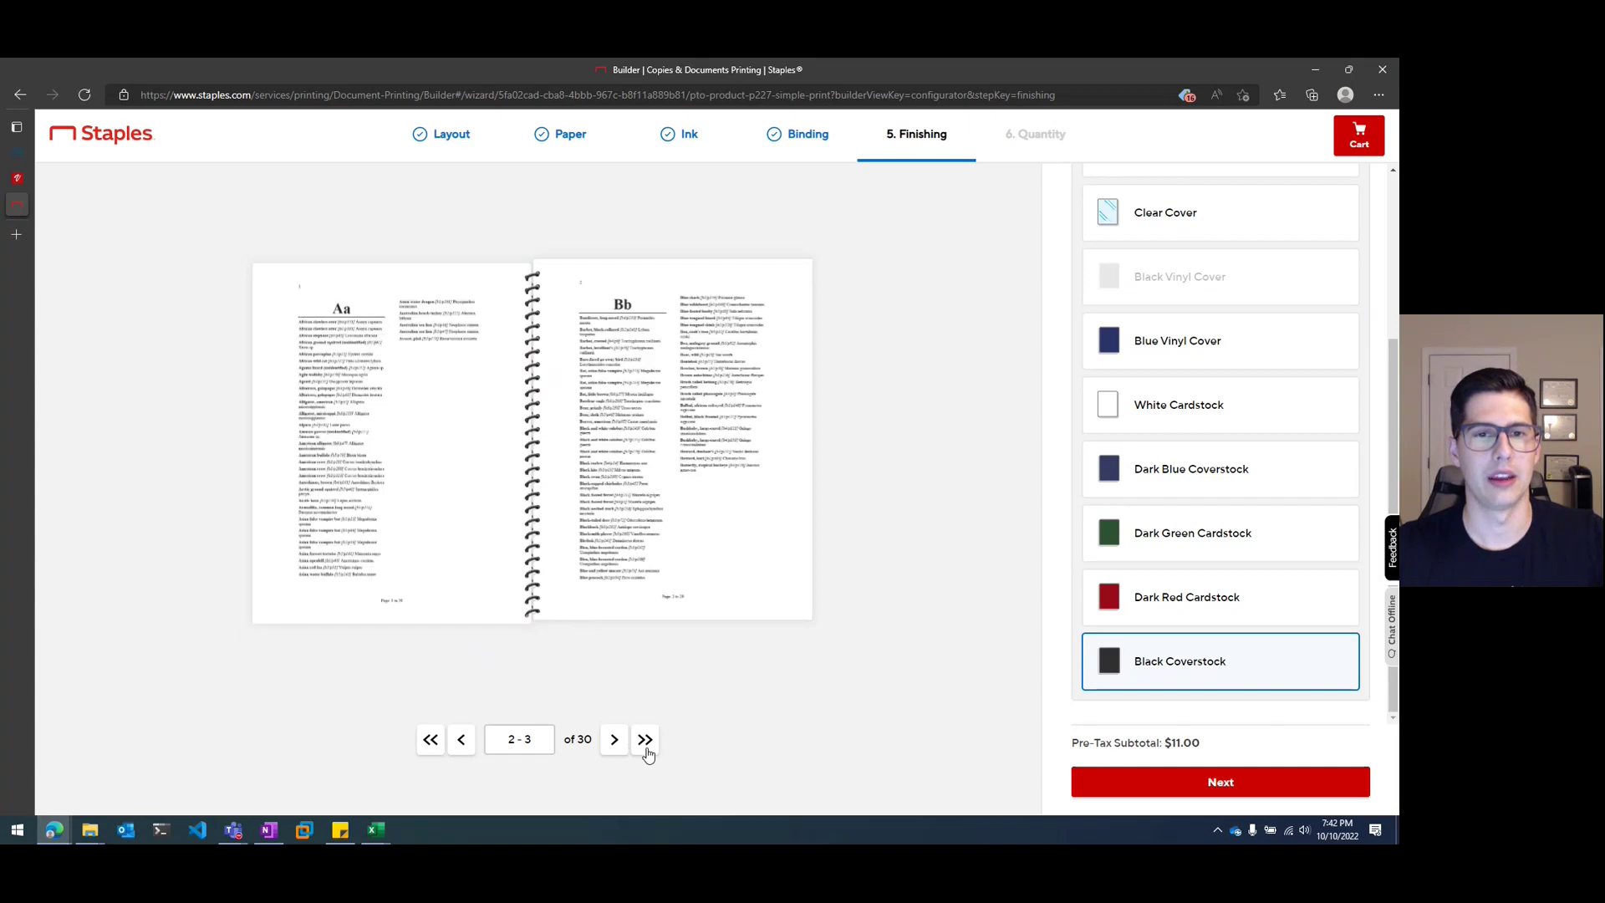
left_click(646, 748)
left_click(458, 740)
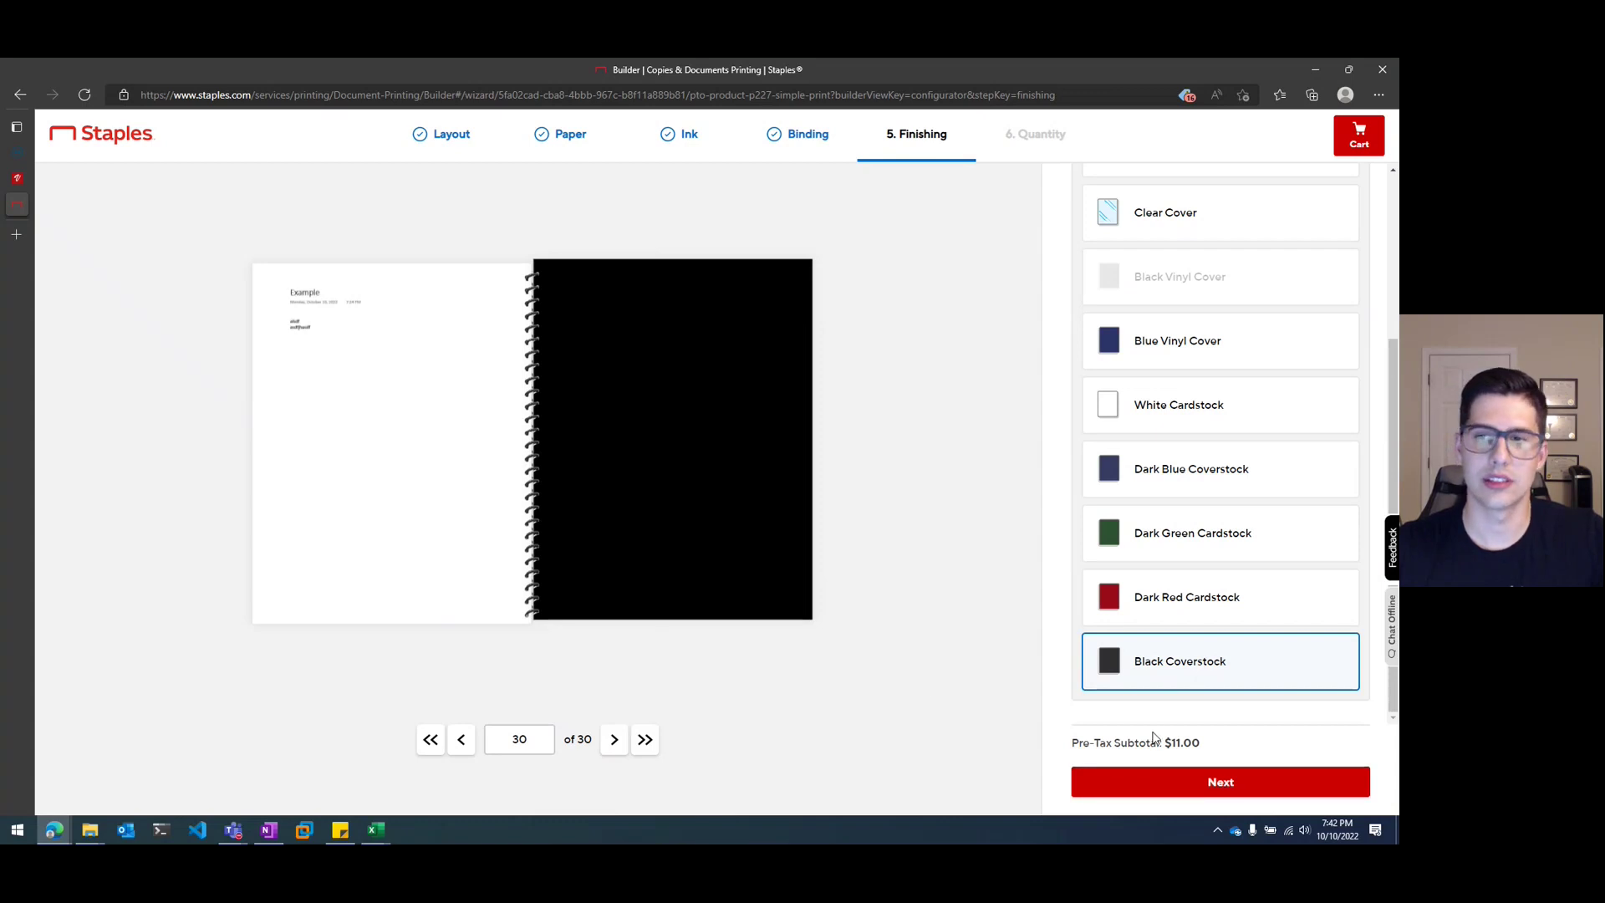
scroll(1204, 577, "up", 3)
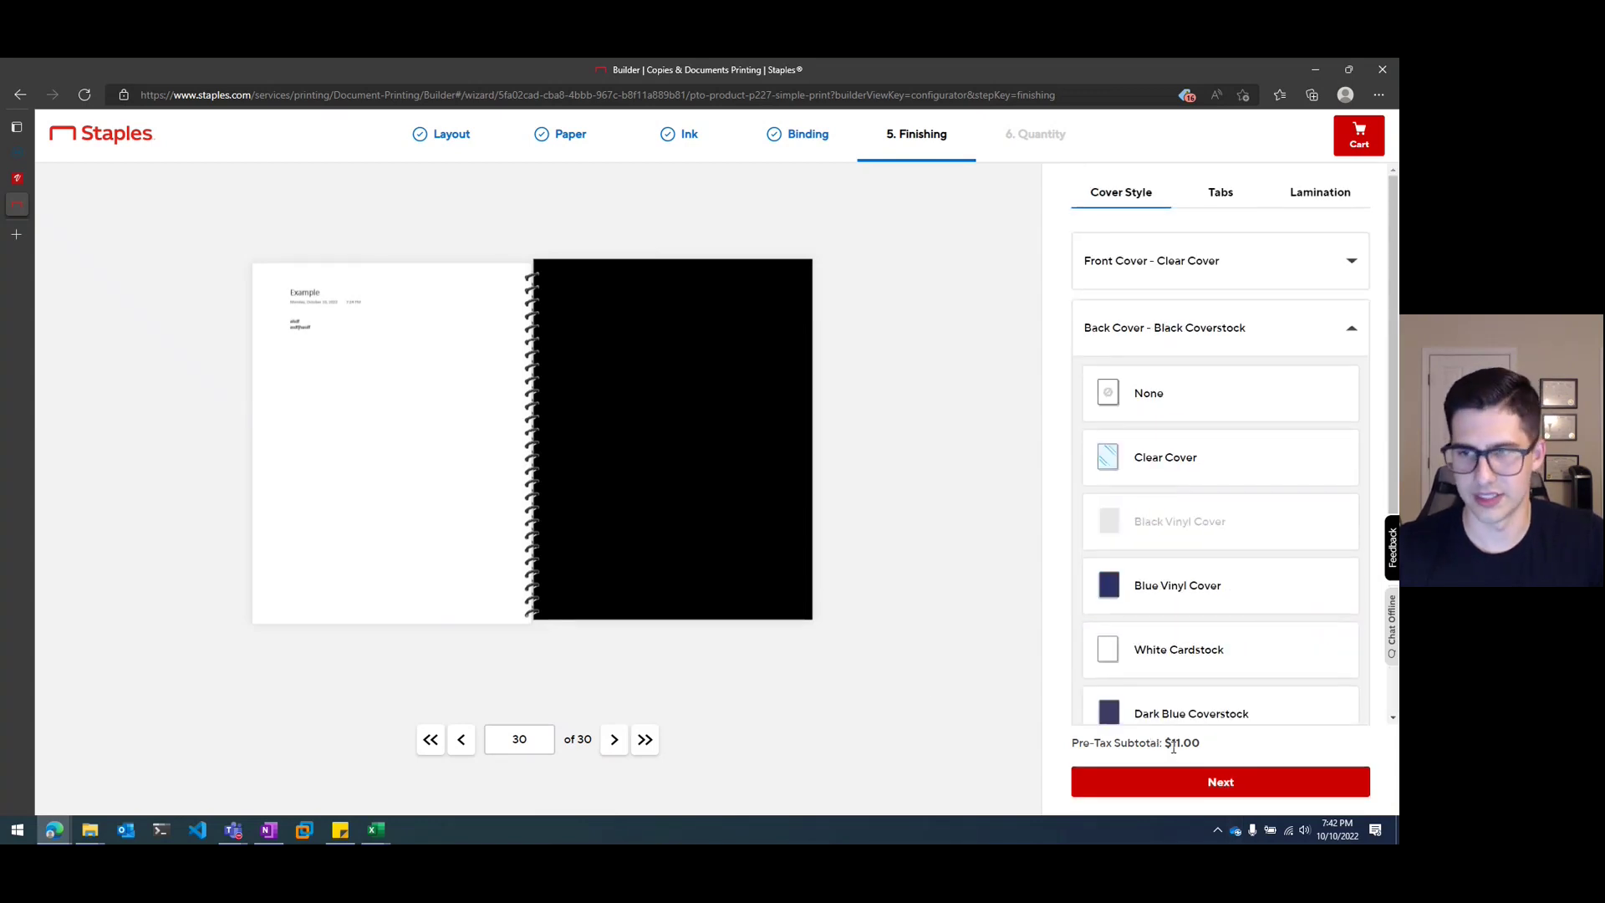
left_click(1351, 328)
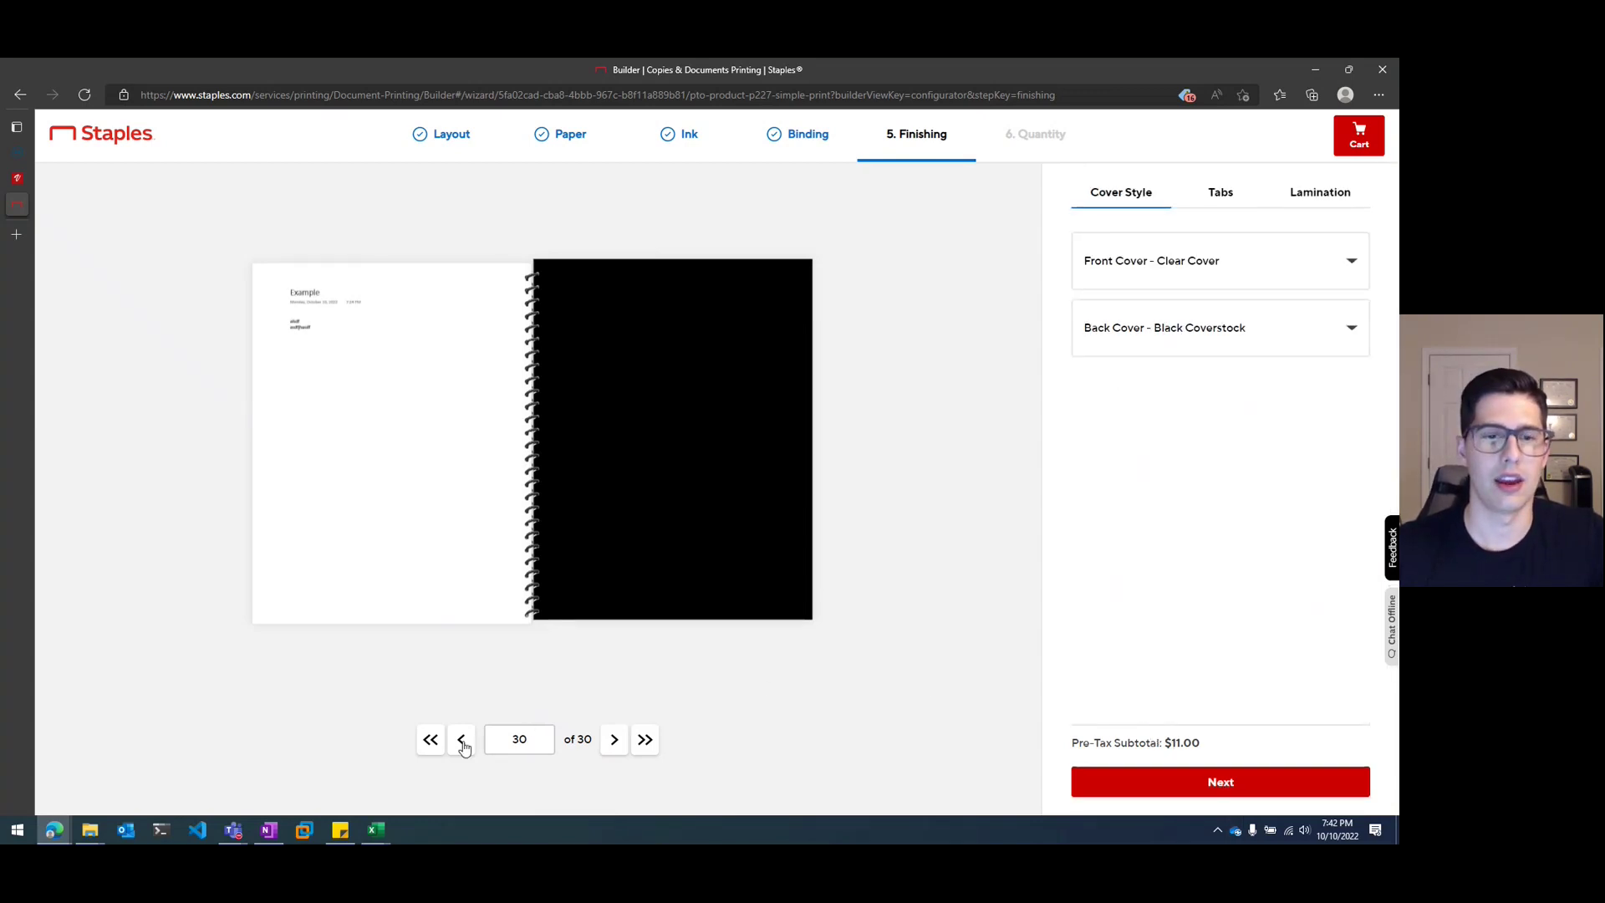
left_click(435, 742)
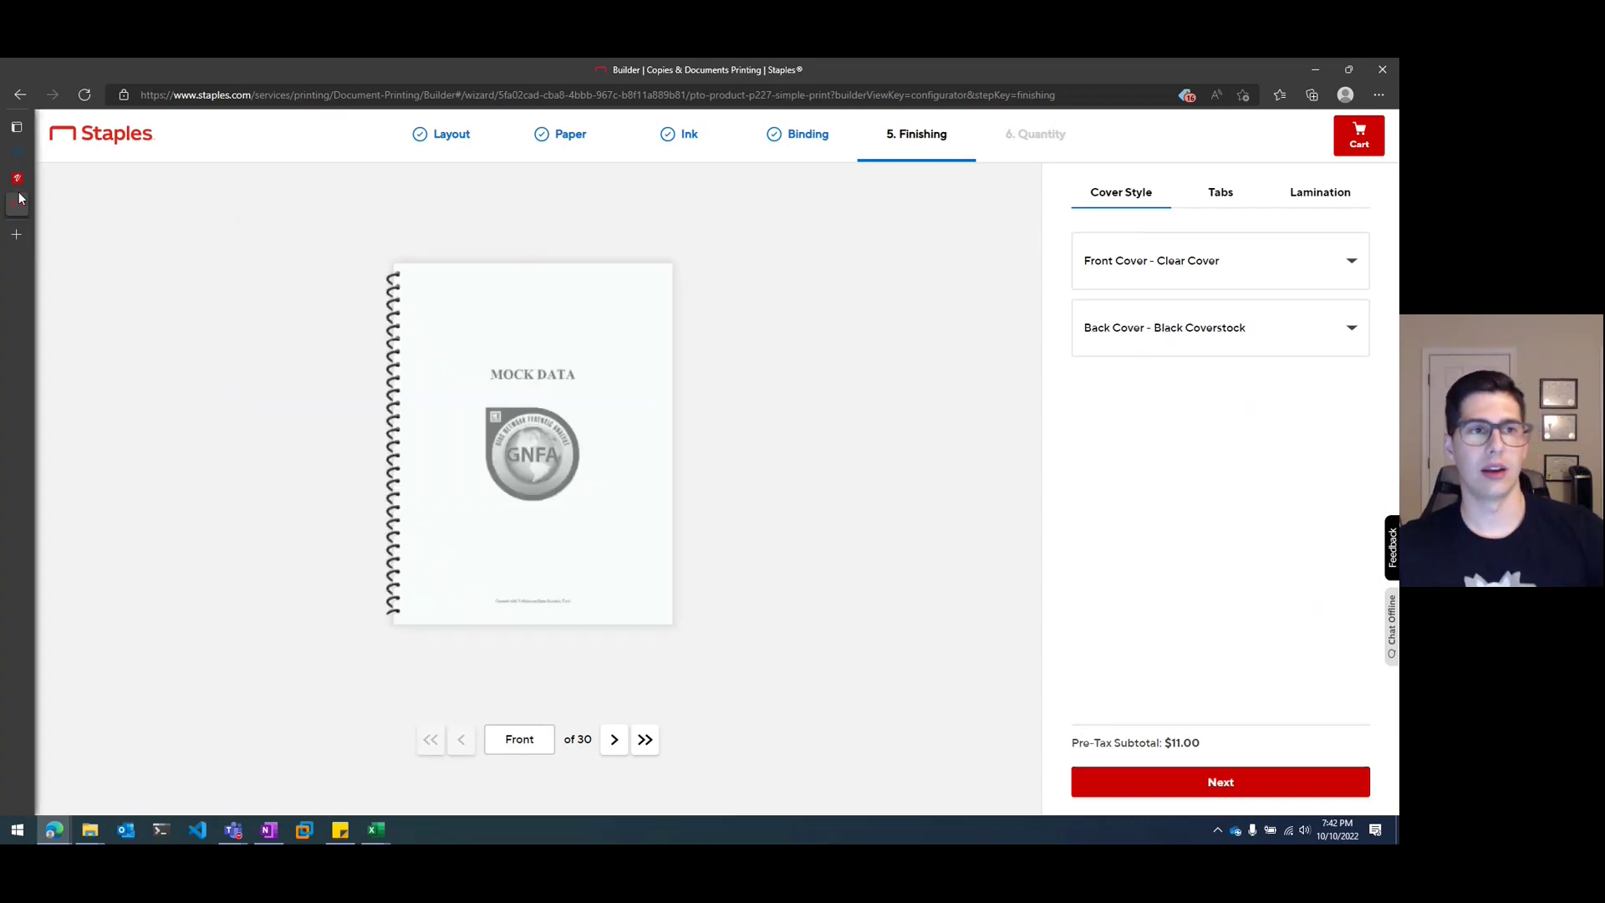
mouse_move(20, 198)
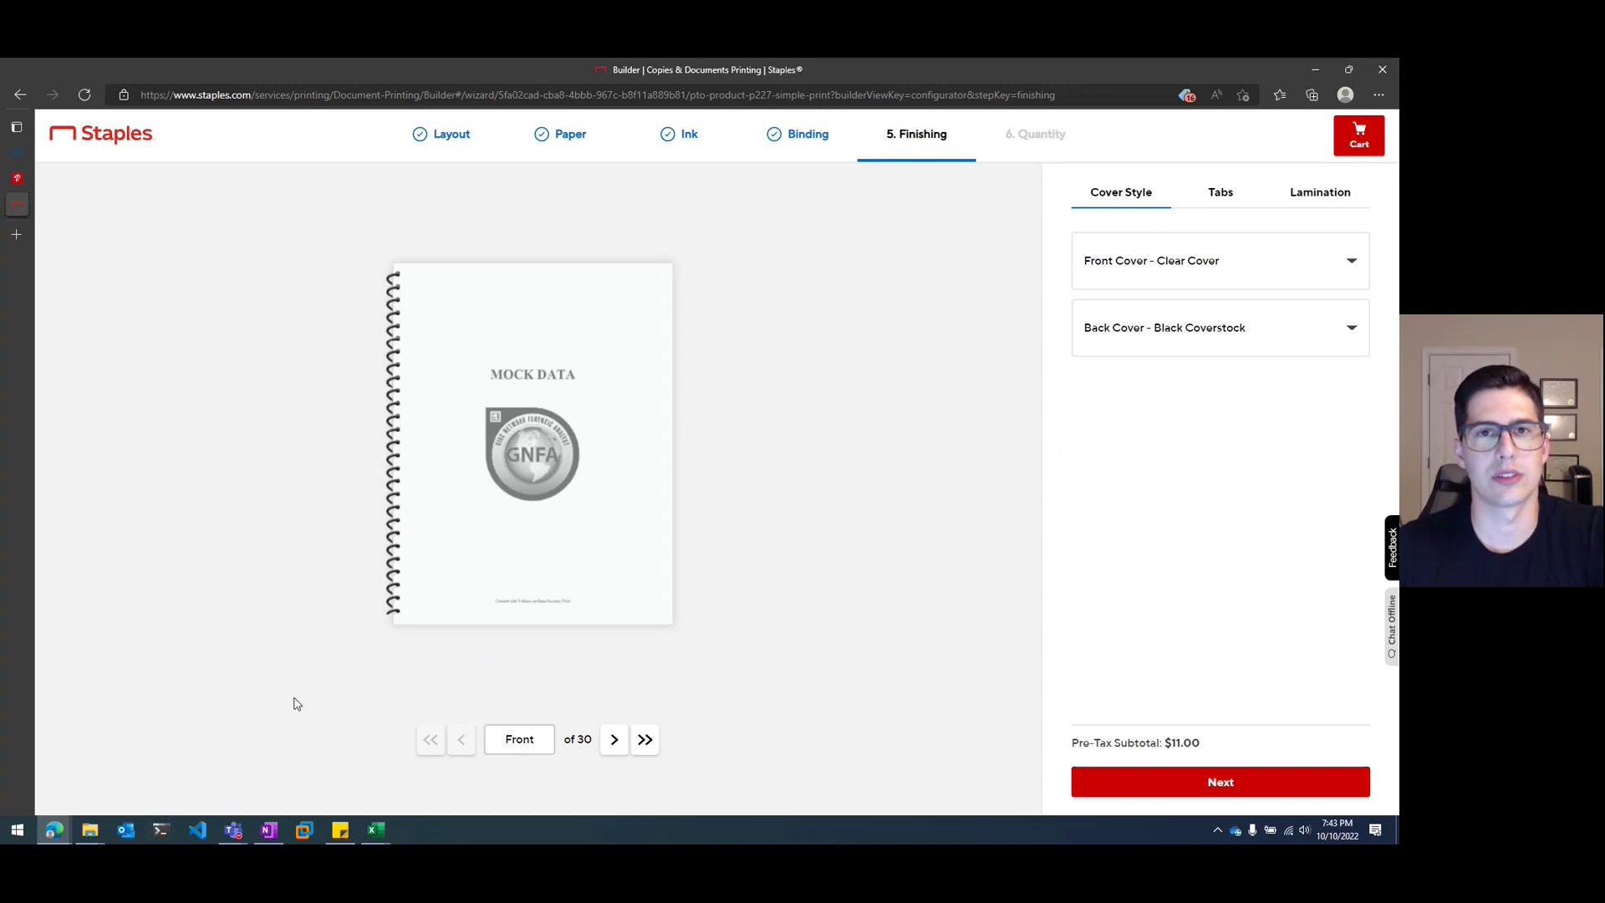
- Bring Excel's MOCK_DATA.csv sheet to the front and return to its top
left_click(384, 830)
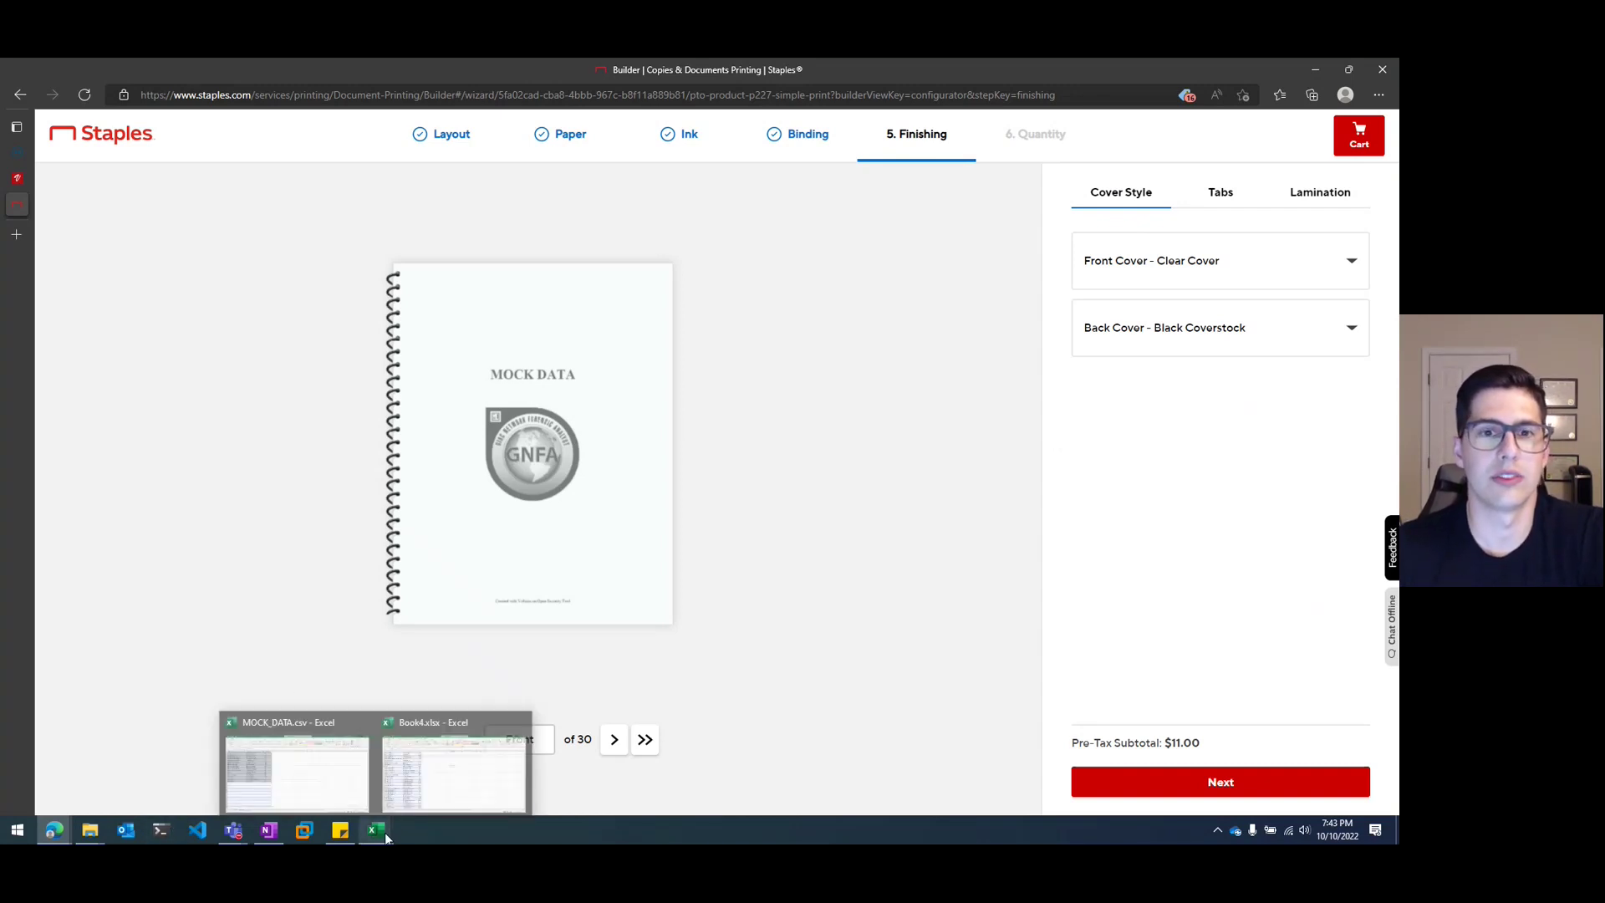
left_click(355, 742)
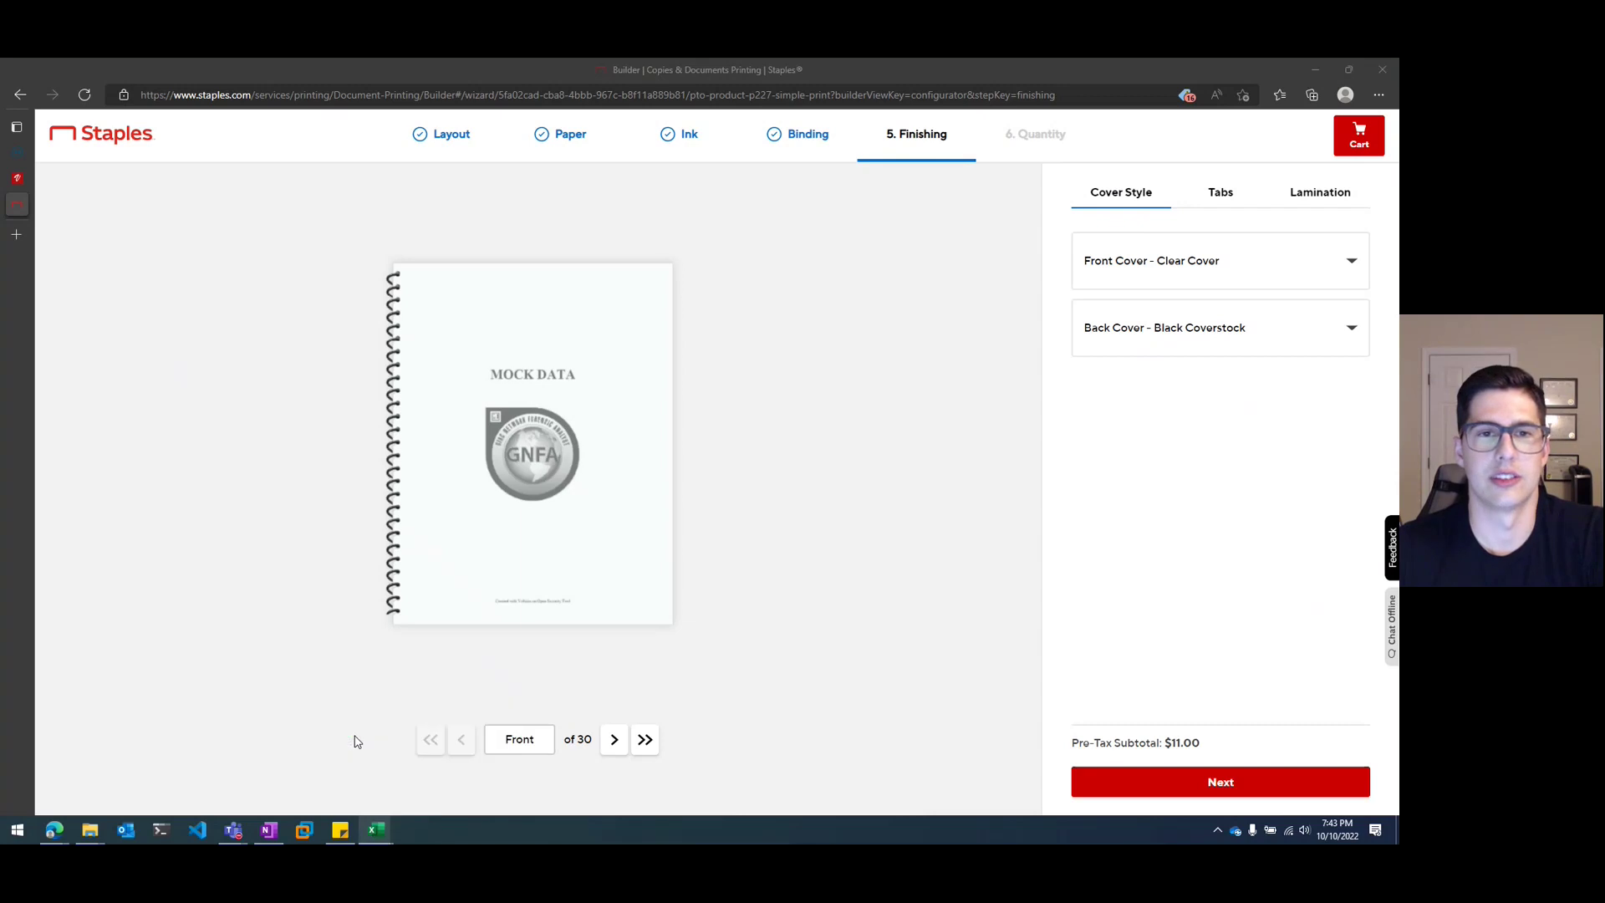
key("Page_Up")
key("Page_Up")
key("Page_Up")
key("Page_Up")
key("Page_Up")
key("Page_Up")
key("Page_Up")
key("Page_Up")
key("Page_Up")
key("Page_Up")
key("Page_Up")
key("Page_Up")
key("Page_Up")
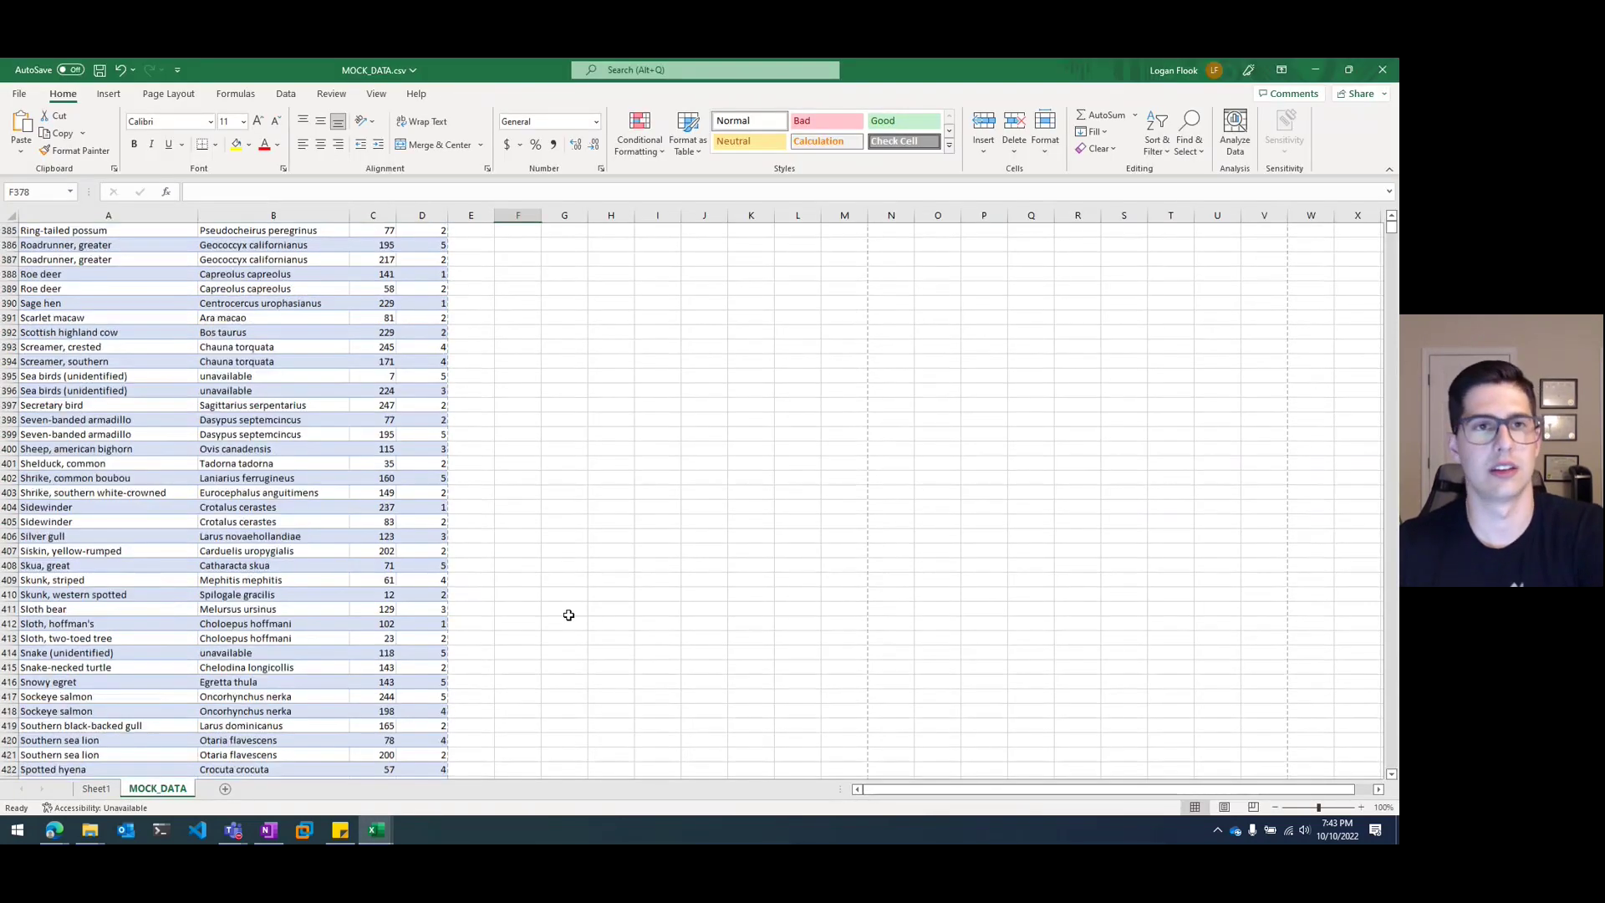